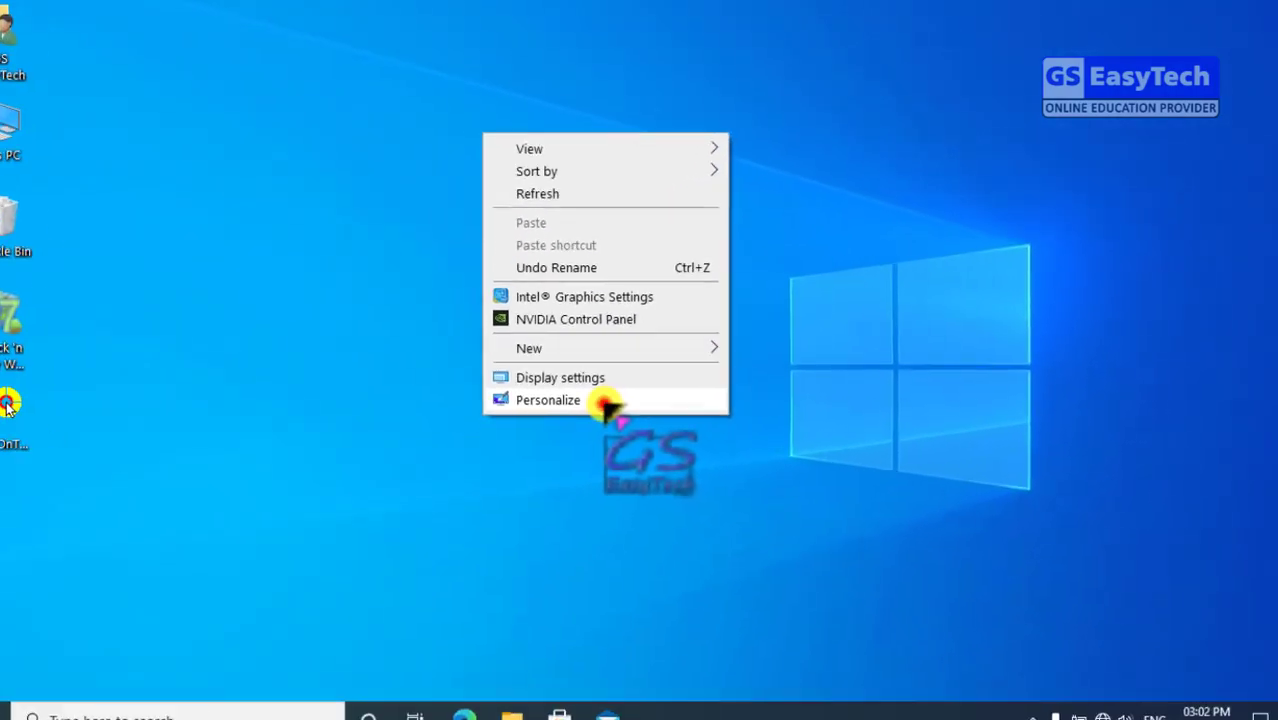
Step: Open the Personalization category of Windows Settings on its Background page
{"action": "left_click", "coordinate": [395, 535]}
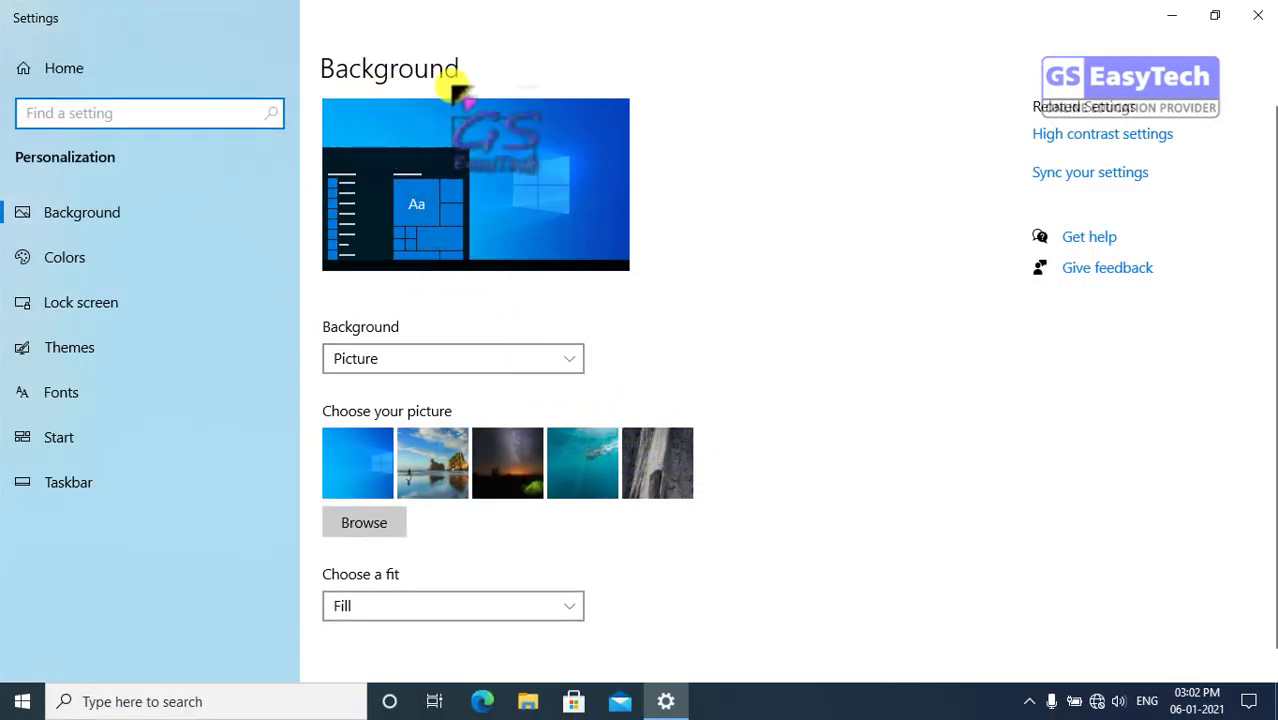
{"action": "left_click", "coordinate": [1260, 16]}
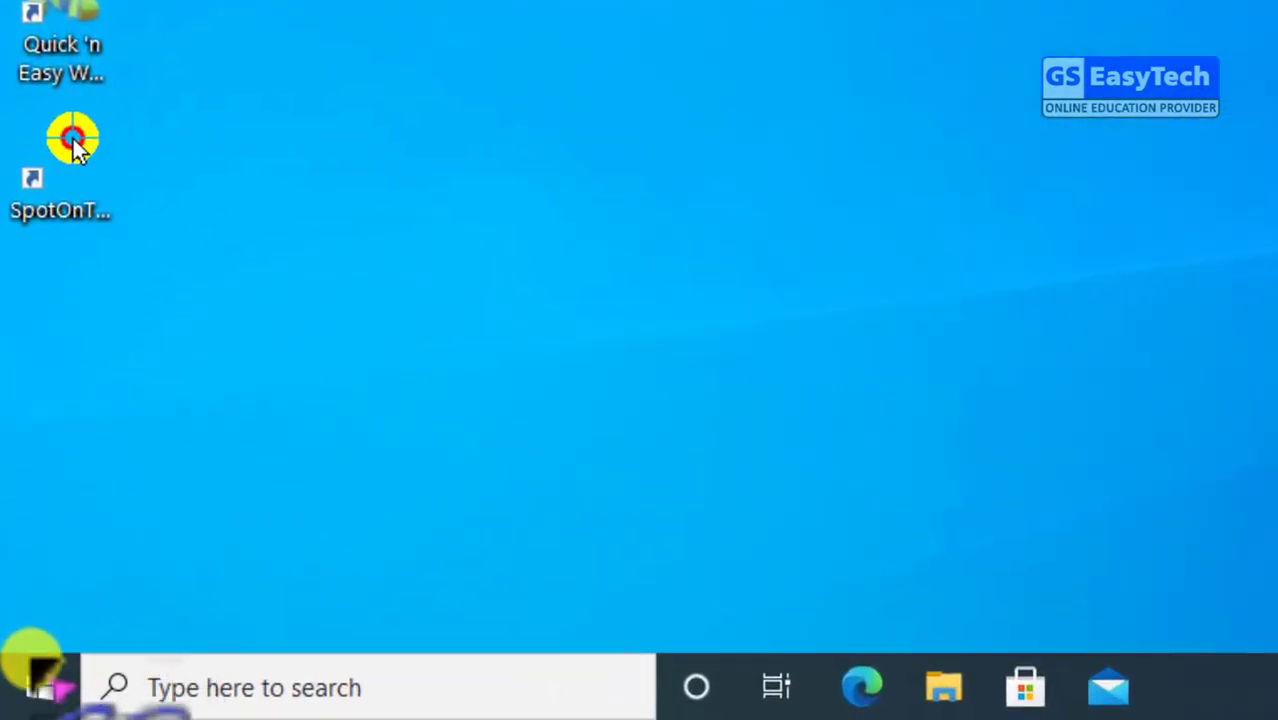
{"action": "left_click", "coordinate": [36, 688]}
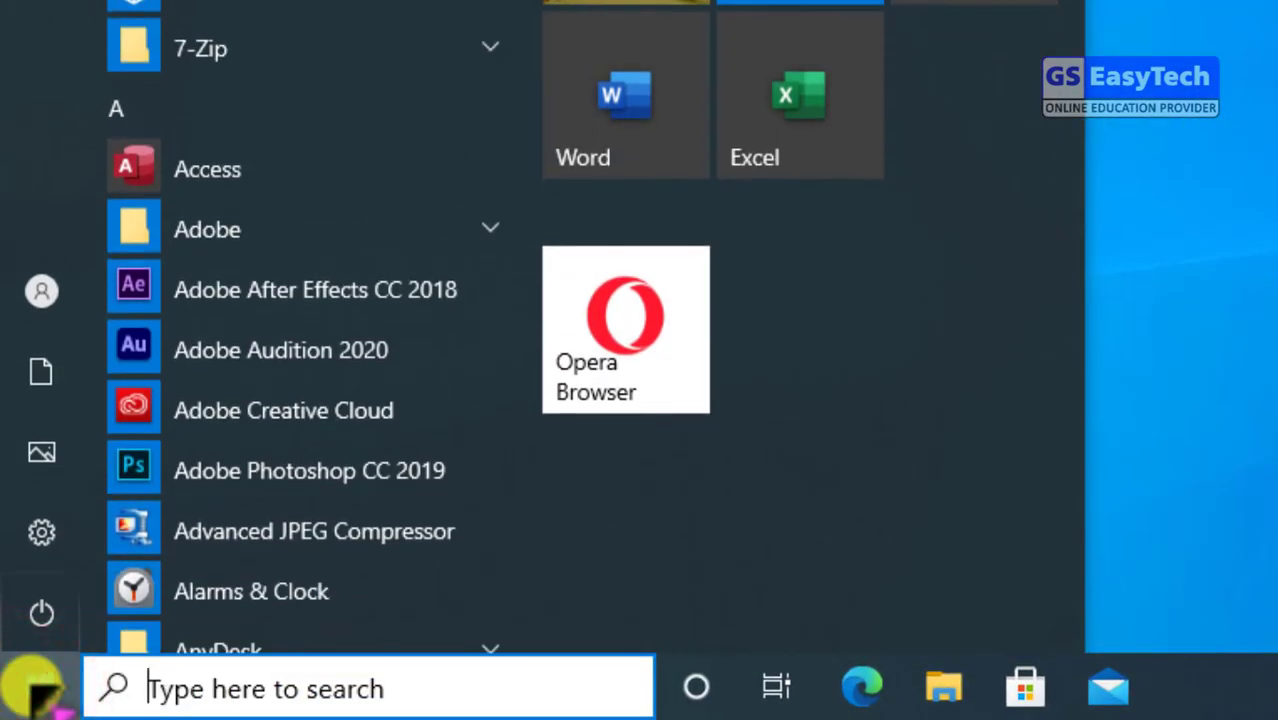
{"action": "mouse_move", "coordinate": [40, 537]}
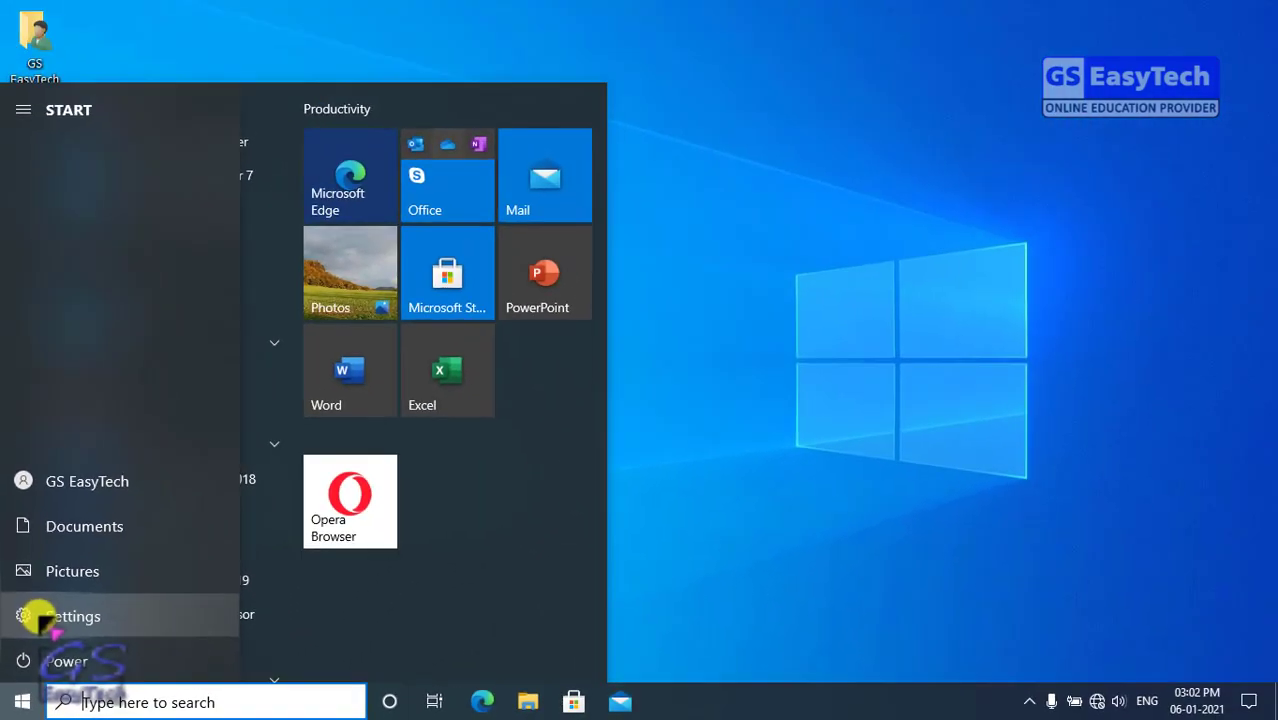
{"action": "left_click", "coordinate": [60, 616]}
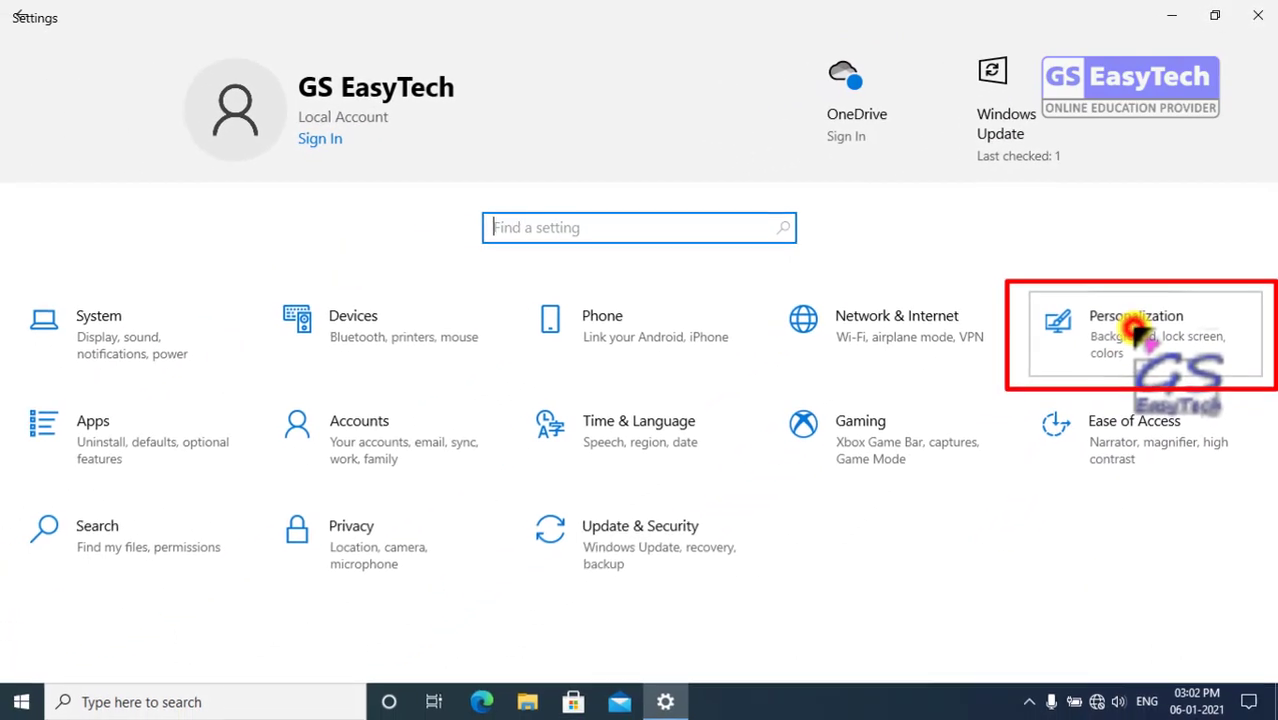
{"action": "left_click", "coordinate": [1138, 333]}
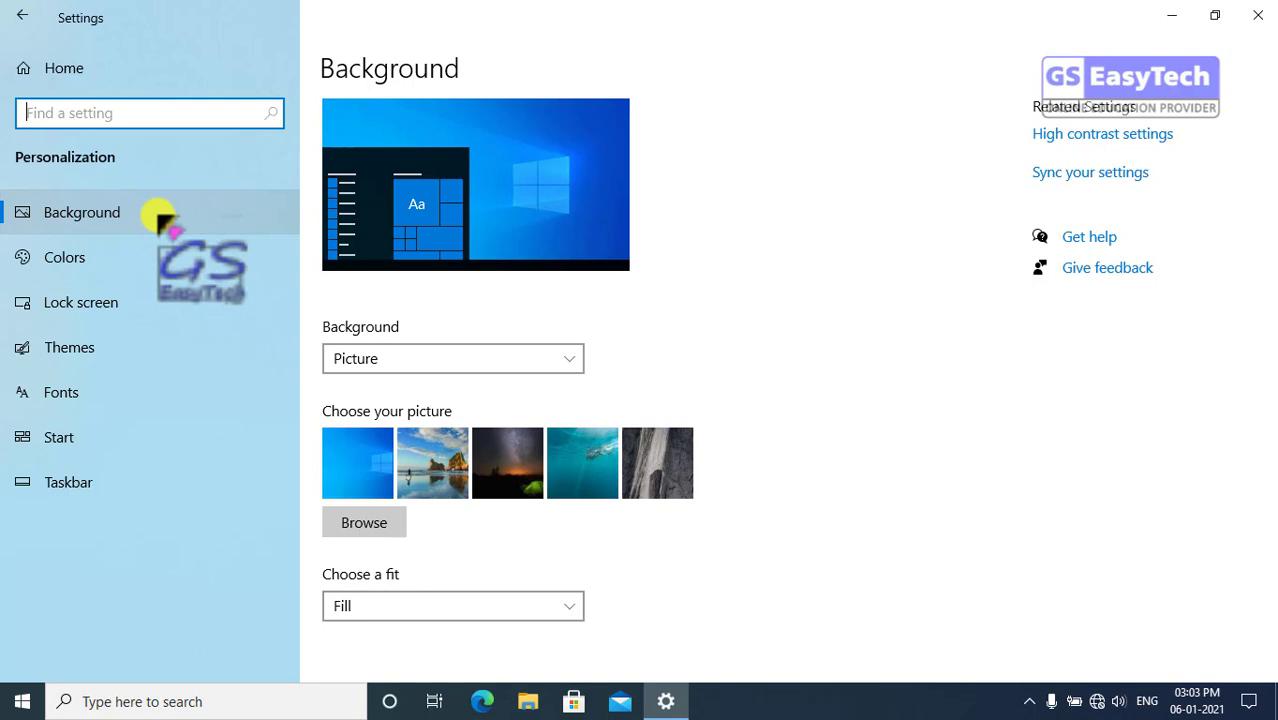
{"action": "left_click_drag", "start_coordinate": [356, 97], "coordinate": [519, 90]}
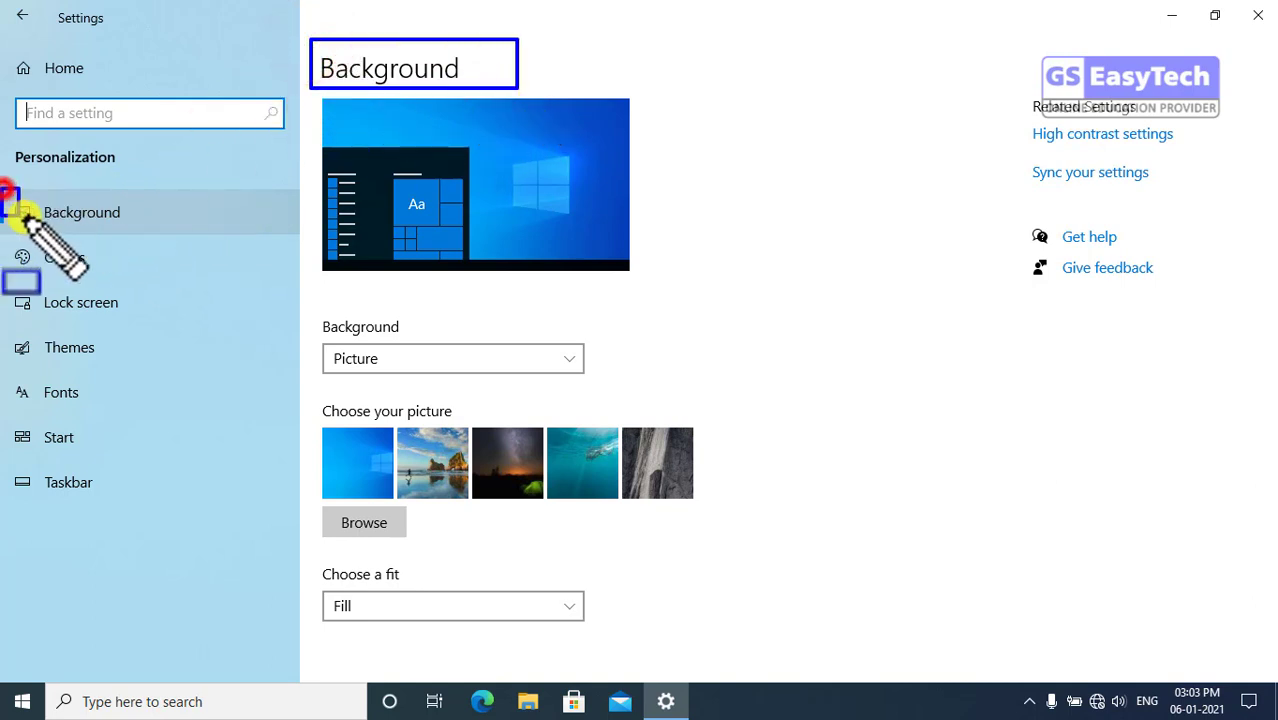
{"action": "left_click_drag", "start_coordinate": [20, 217], "coordinate": [184, 232]}
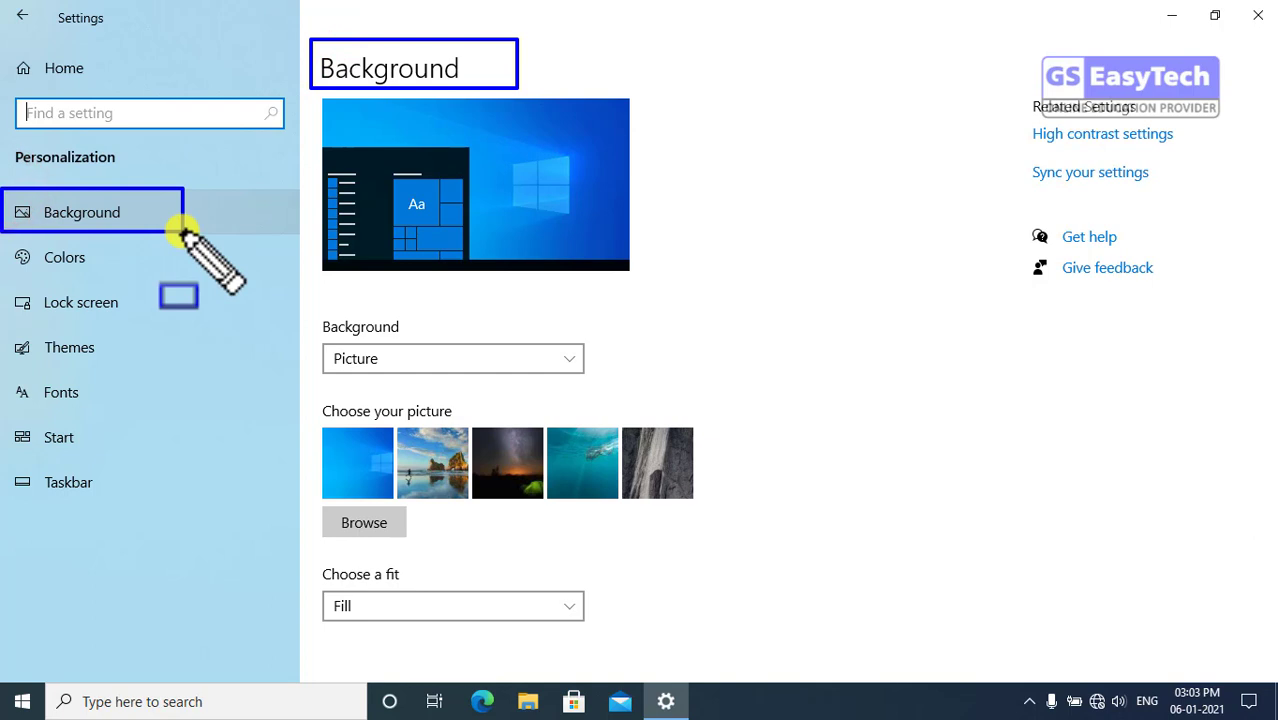
{"action": "key", "text": "Escape"}
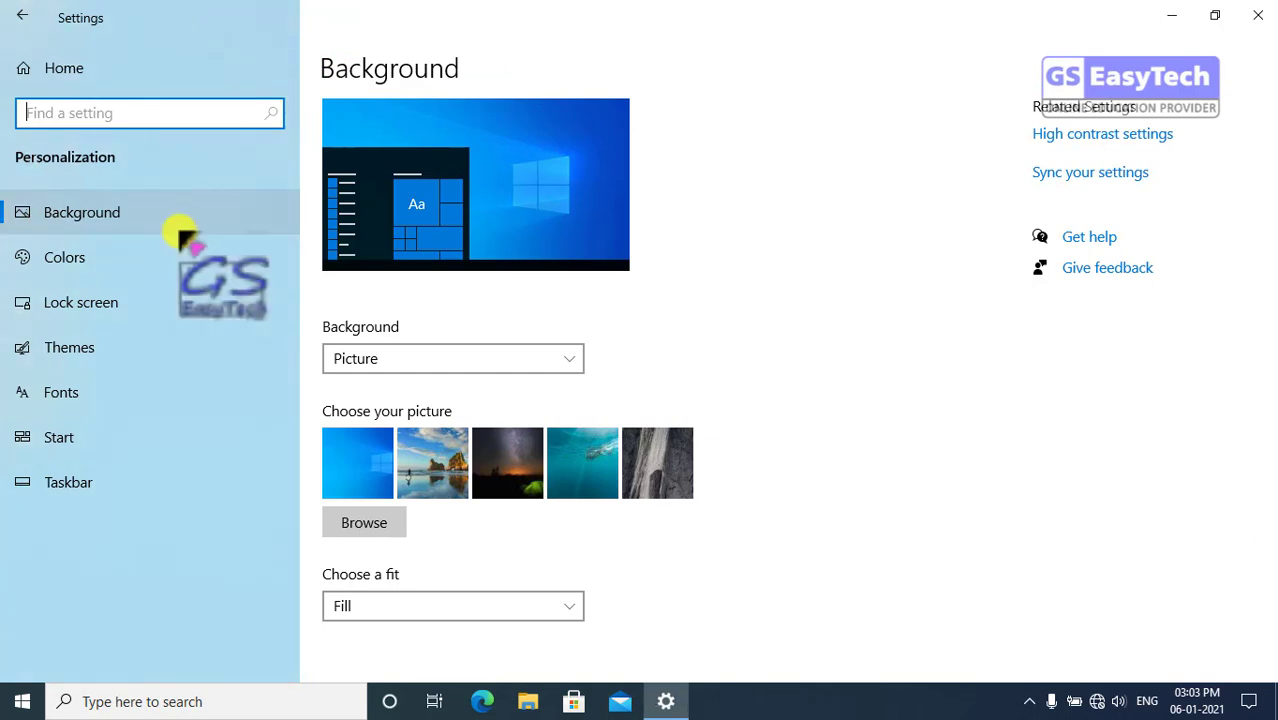
Step: Look at the Colors page of the personalization settings and return to the Background page
{"action": "left_click", "coordinate": [86, 263]}
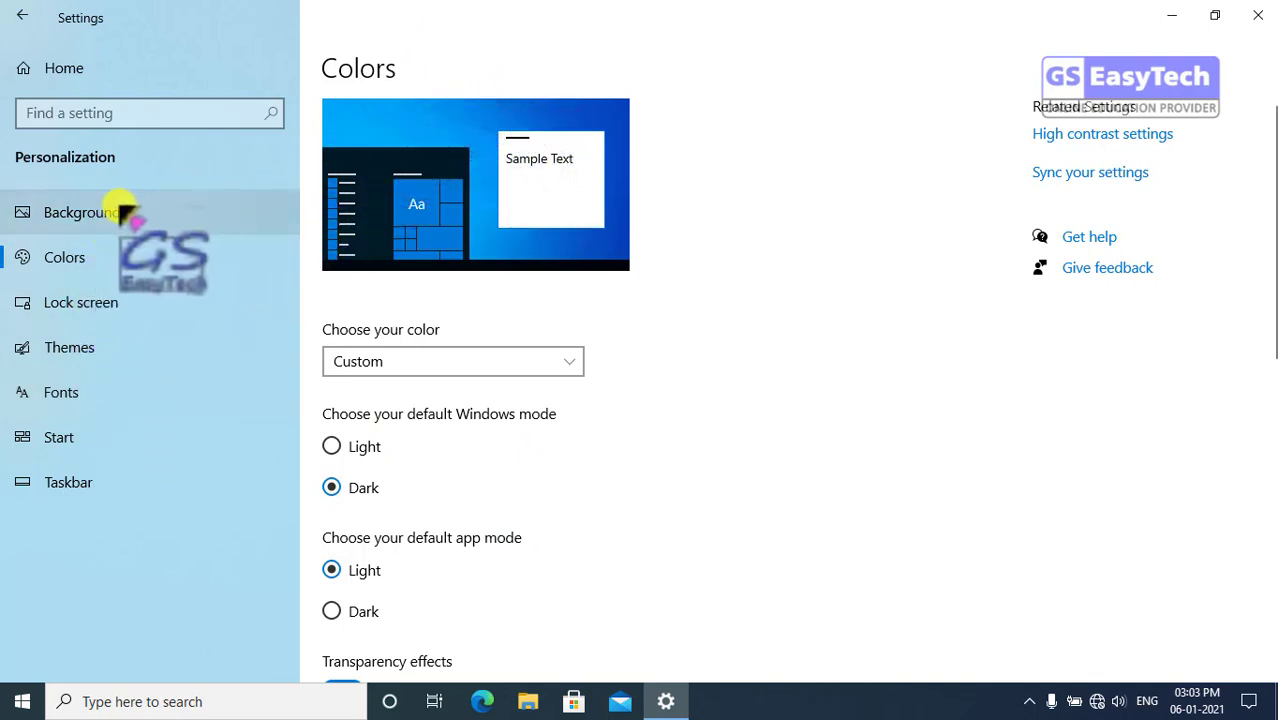
{"action": "left_click", "coordinate": [66, 214]}
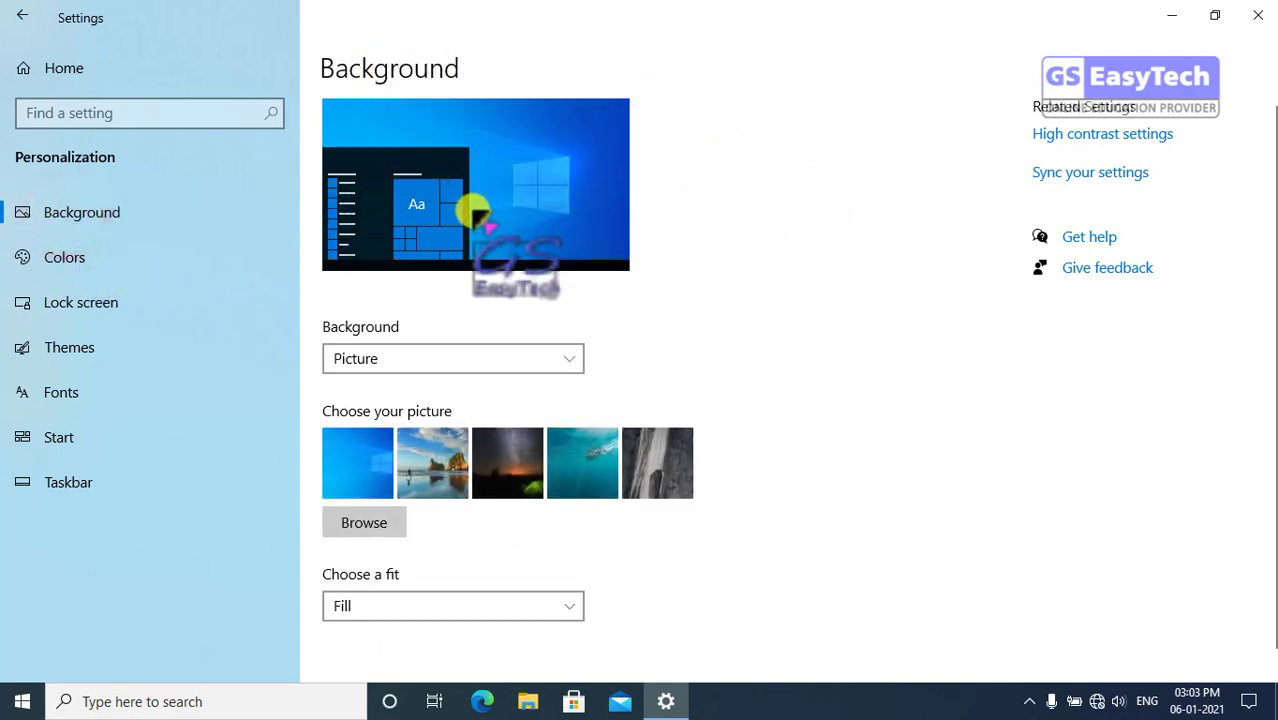
{"action": "left_click_drag", "start_coordinate": [302, 78], "coordinate": [689, 280]}
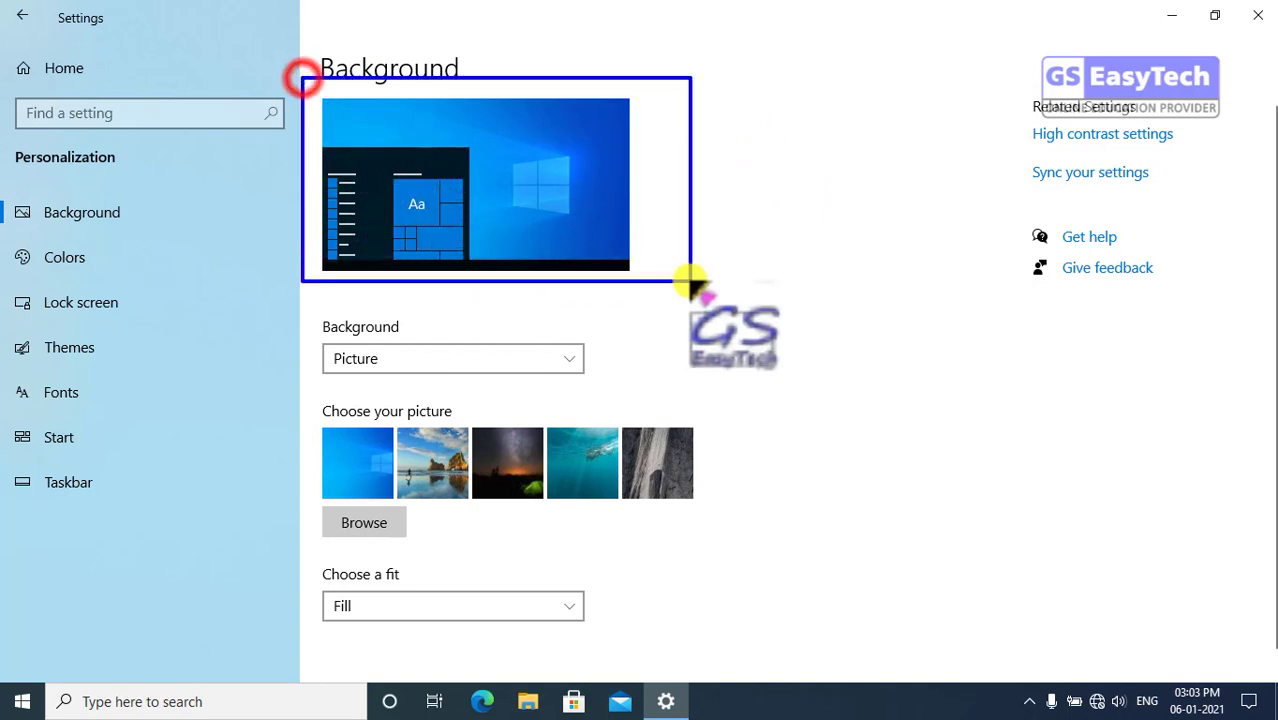
{"action": "left_click_drag", "start_coordinate": [313, 300], "coordinate": [614, 383]}
{"action": "left_click_drag", "start_coordinate": [305, 404], "coordinate": [793, 499]}
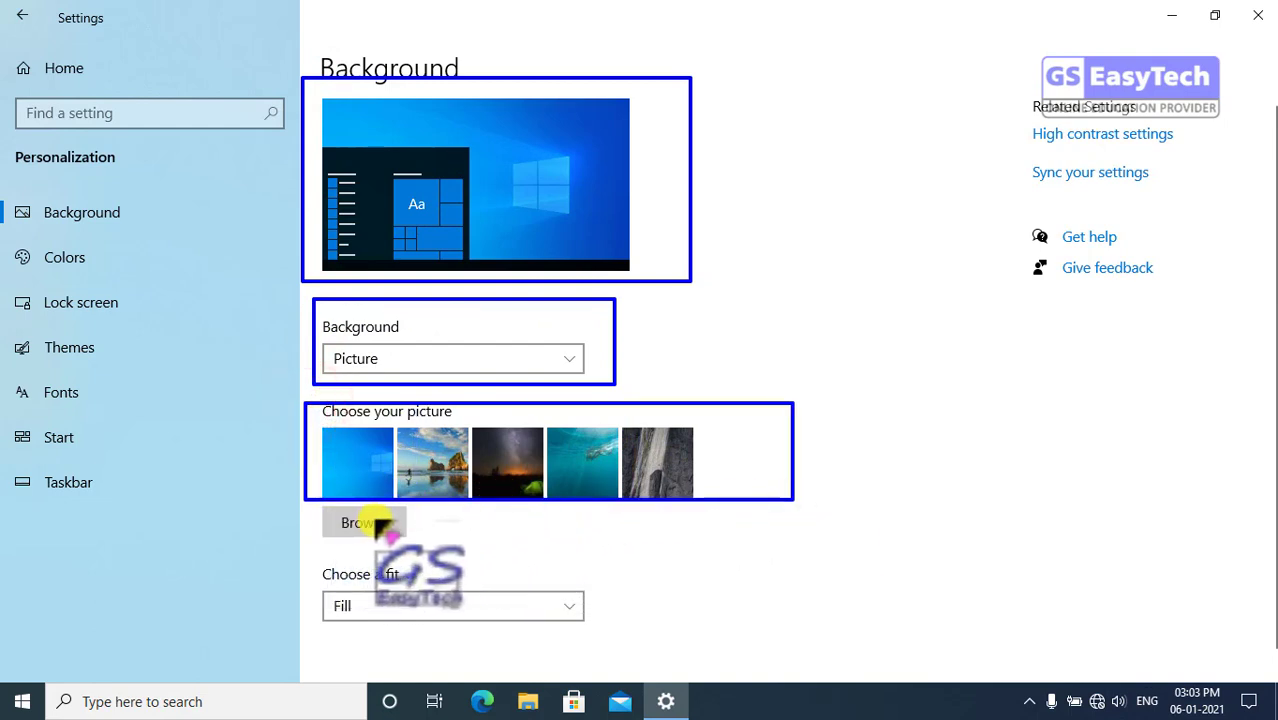
{"action": "mouse_move", "coordinate": [312, 560]}
{"action": "left_mouse_down"}
{"action": "mouse_move", "coordinate": [371, 622]}
{"action": "mouse_move", "coordinate": [598, 631]}
{"action": "left_mouse_up"}
{"action": "key", "text": "Escape"}
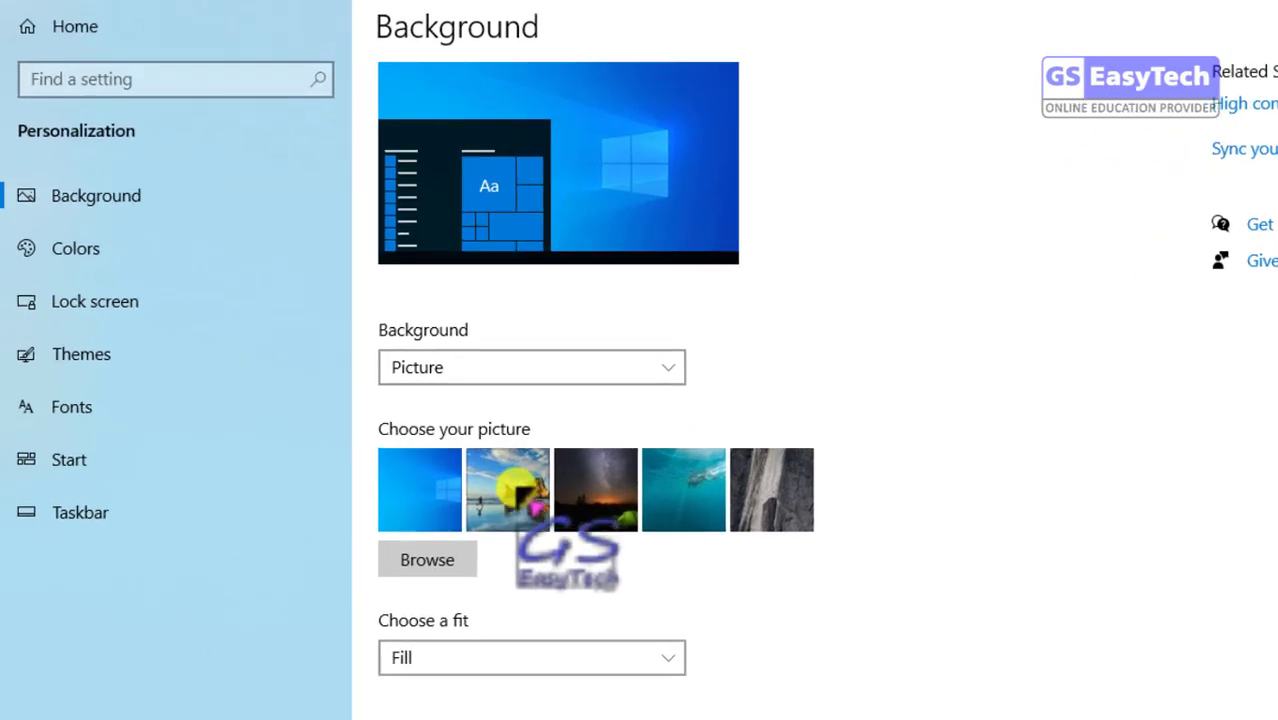
Step: Set the beach picture with the rock arch as desktop background and close Settings to view the desktop
{"action": "left_click", "coordinate": [513, 488]}
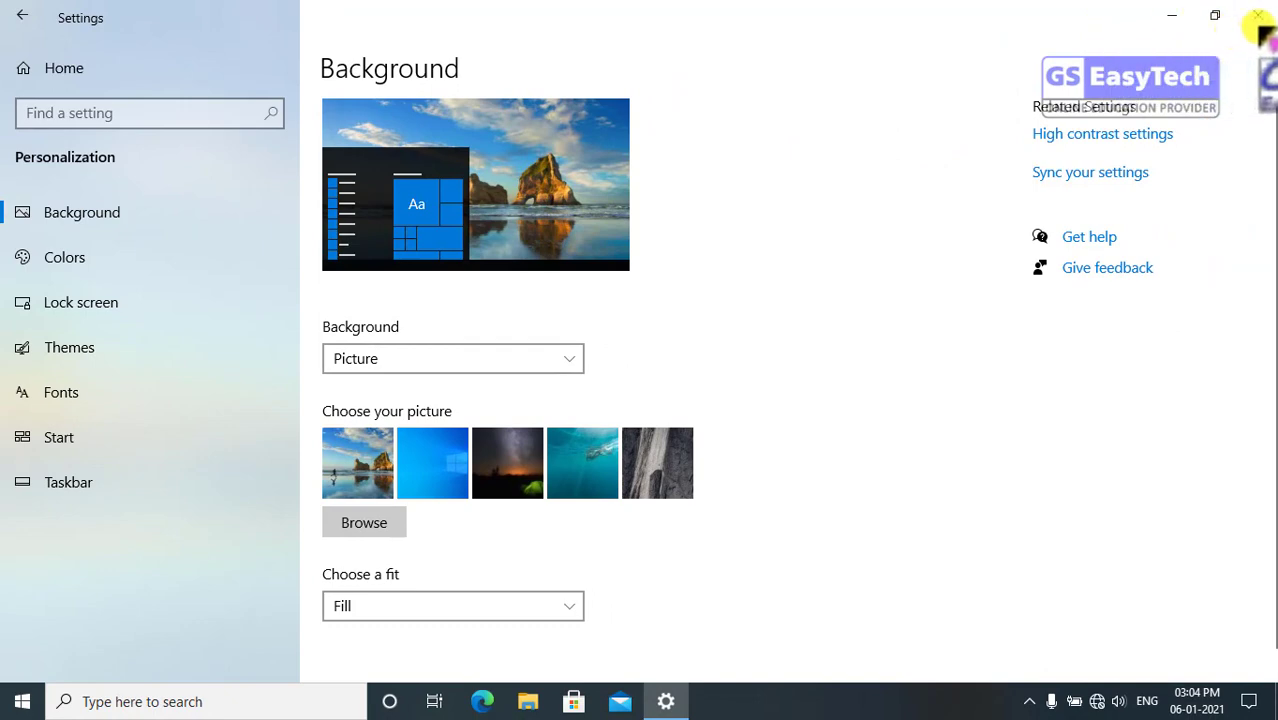
{"action": "left_click", "coordinate": [1262, 16]}
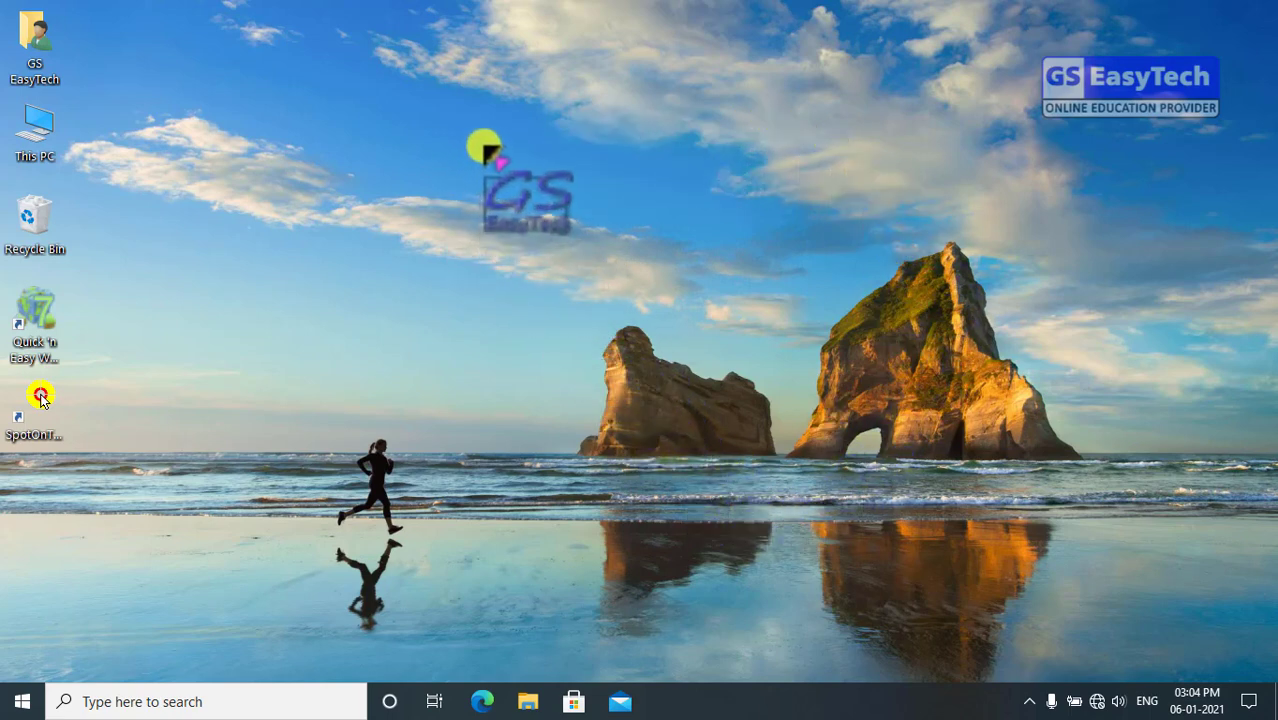
Step: Reopen the desktop's personalization settings and choose the grey rock face picture as background
{"action": "right_click", "coordinate": [487, 145]}
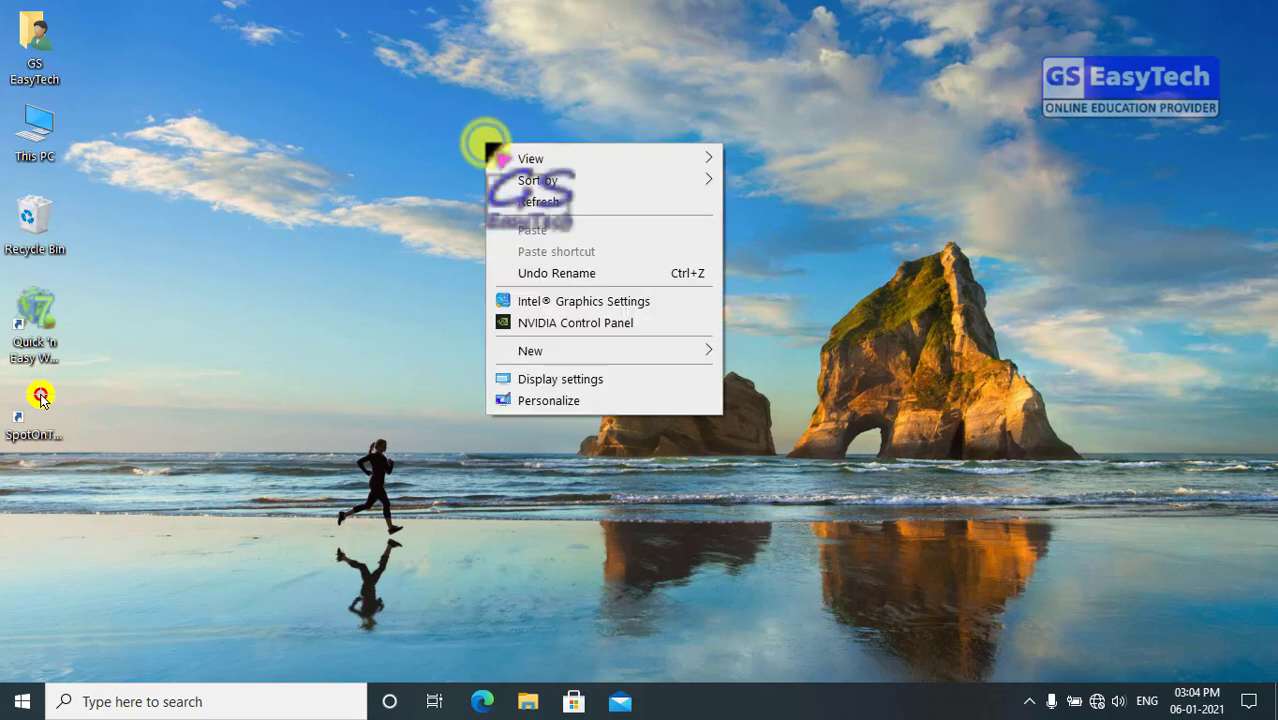
{"action": "left_click", "coordinate": [546, 401]}
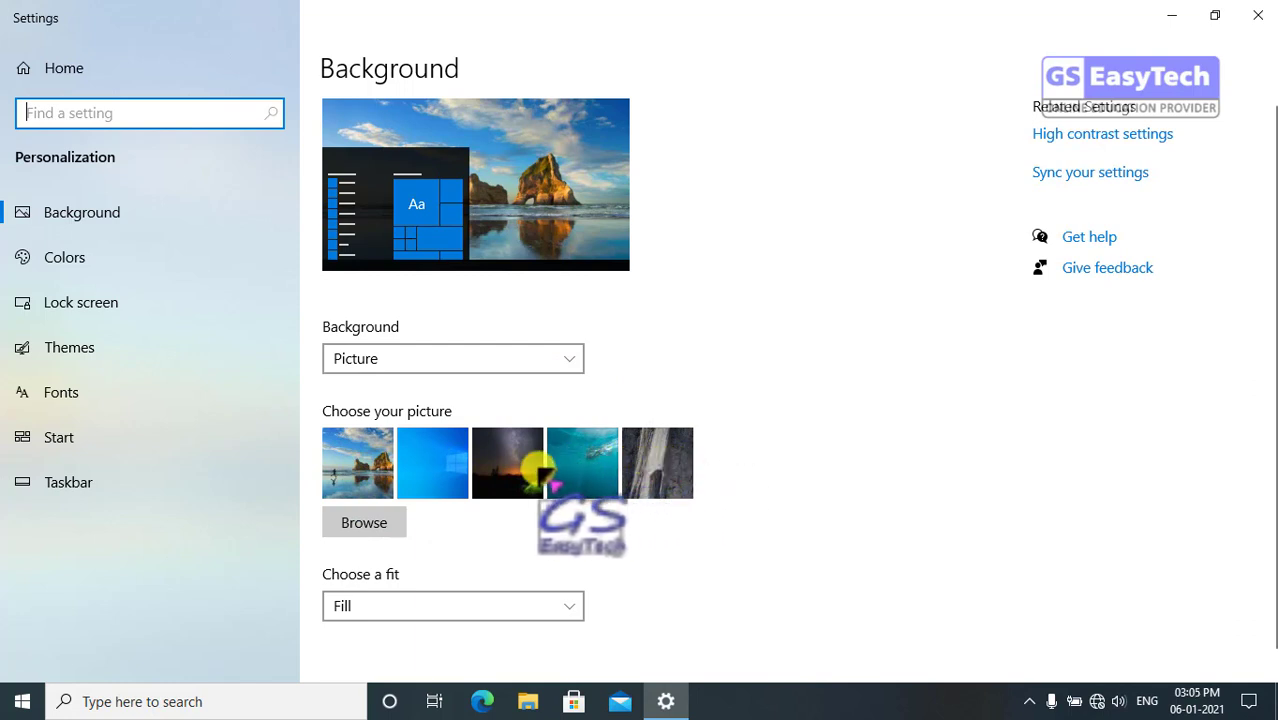
{"action": "left_click", "coordinate": [660, 465]}
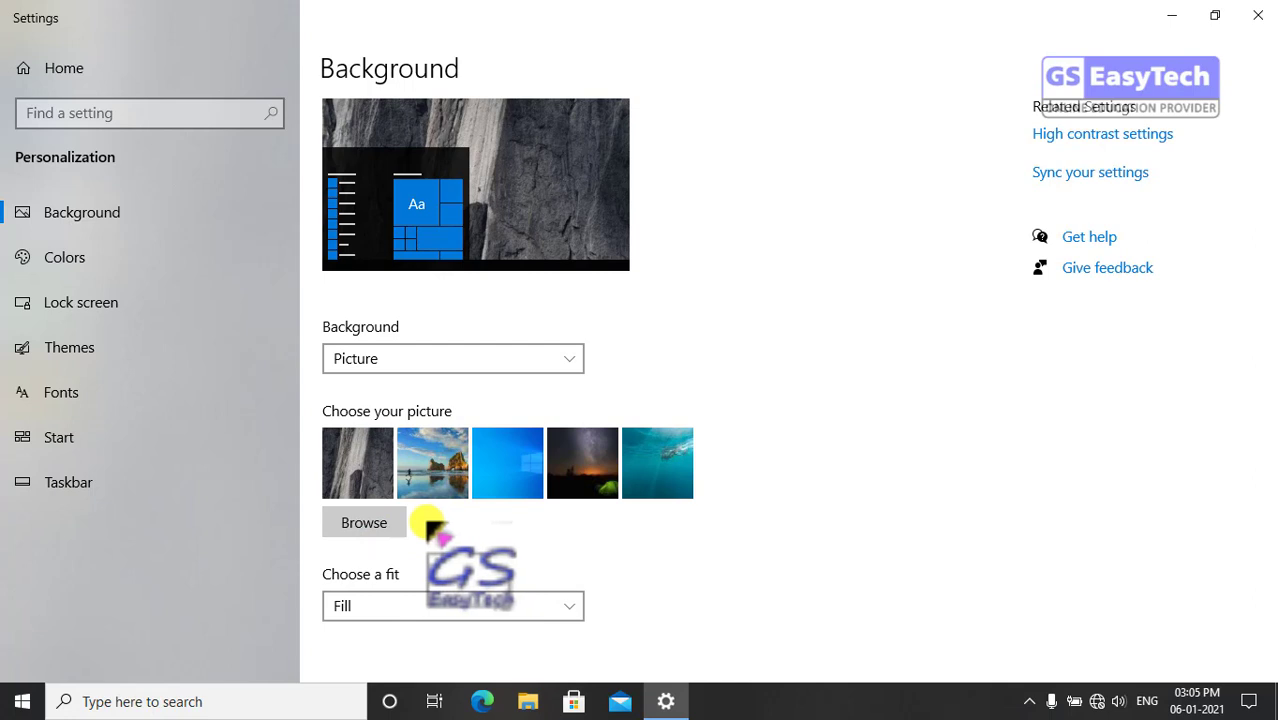
Step: Browse the Pictures folder, set image (37) as the desktop background, and close Settings
{"action": "left_click", "coordinate": [358, 528]}
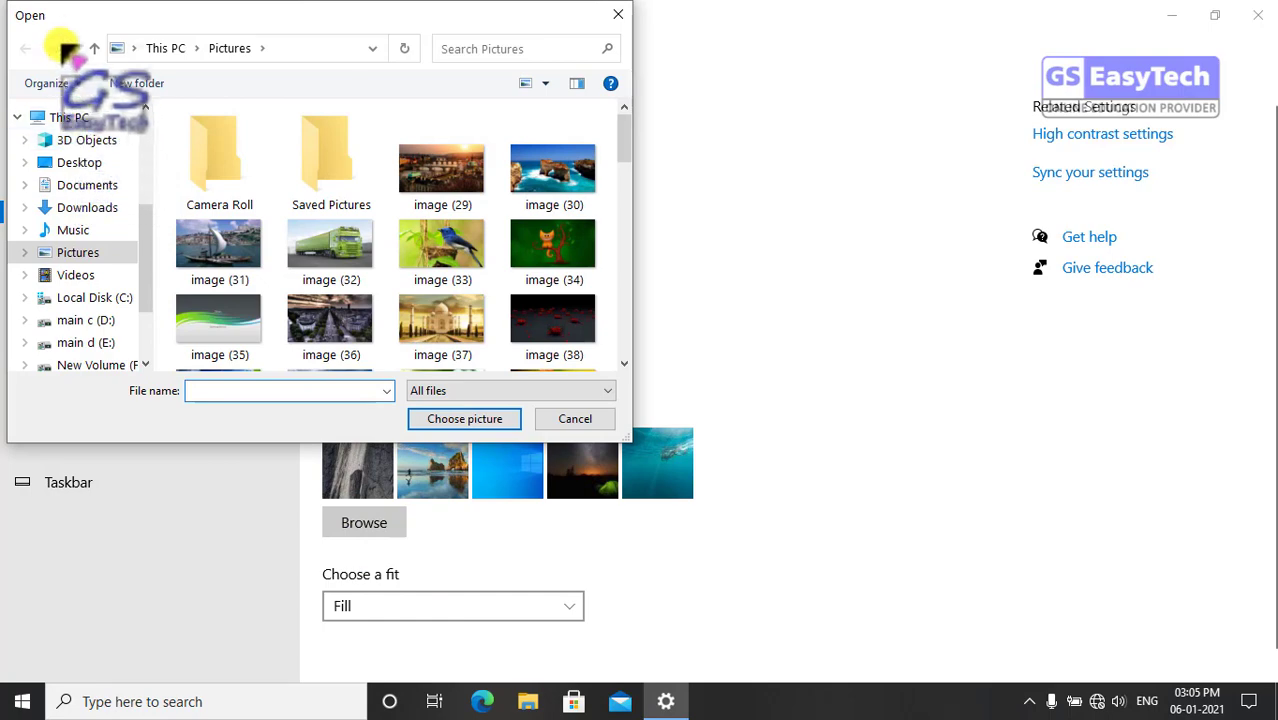
{"action": "left_click_drag", "start_coordinate": [113, 18], "coordinate": [231, 81]}
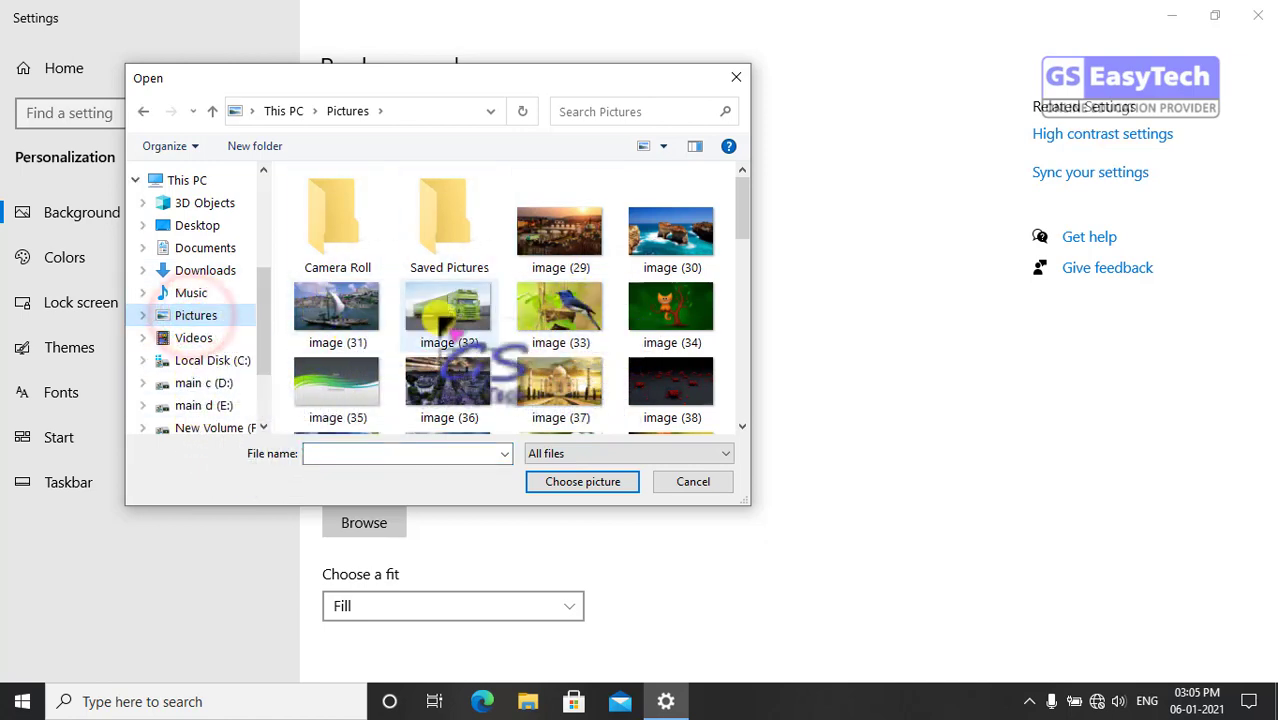
{"action": "scroll", "coordinate": [741, 213], "scroll_direction": "down", "scroll_amount": 3}
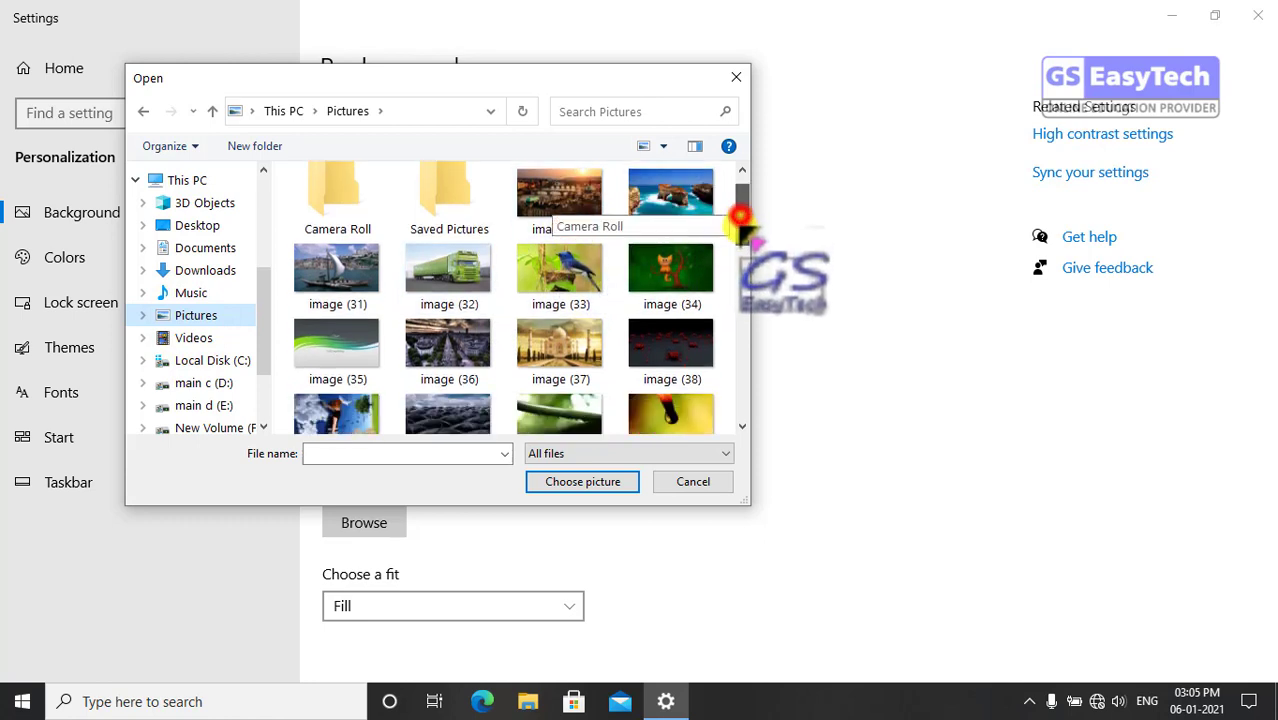
{"action": "scroll", "coordinate": [741, 208], "scroll_direction": "up", "scroll_amount": 3}
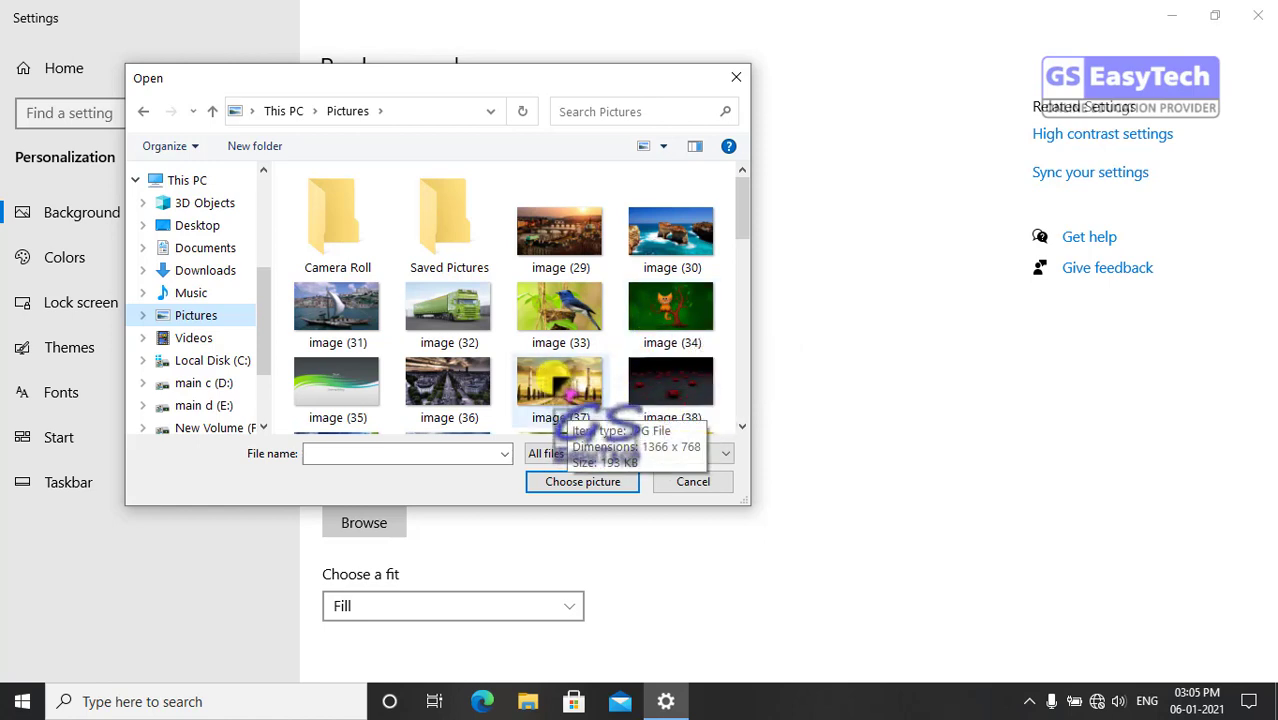
{"action": "left_click", "coordinate": [558, 395]}
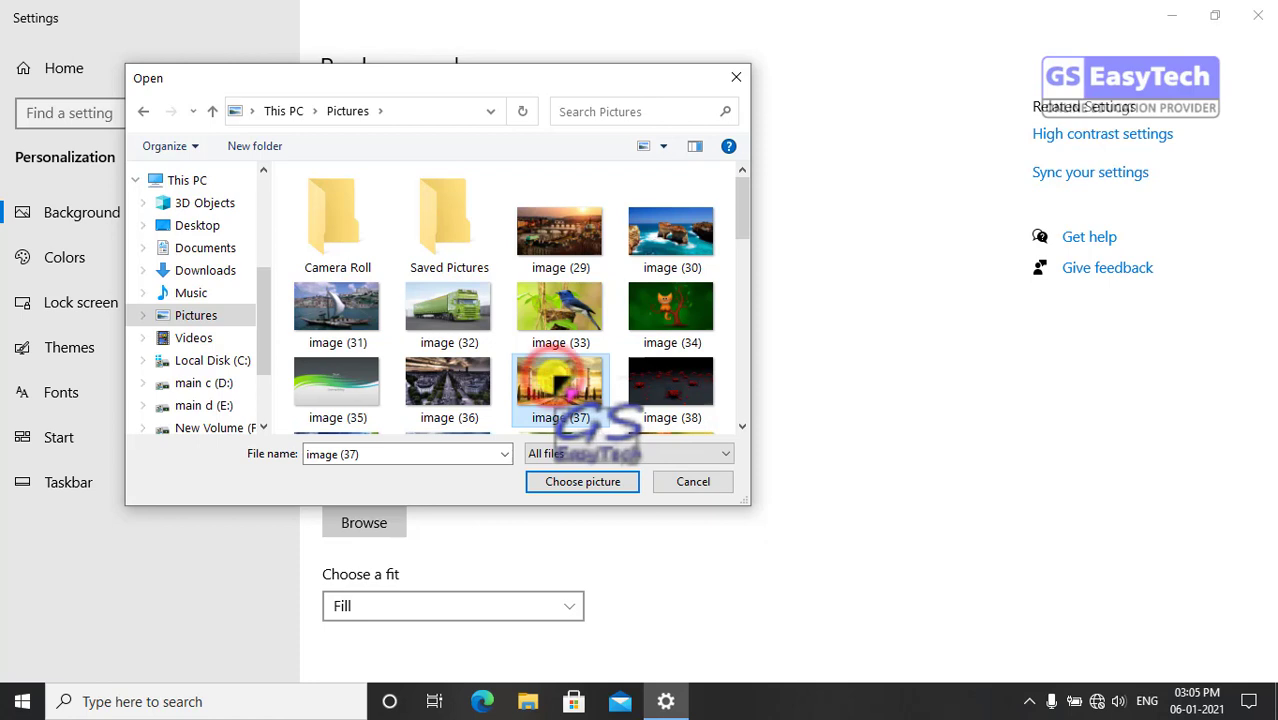
{"action": "left_click", "coordinate": [600, 484]}
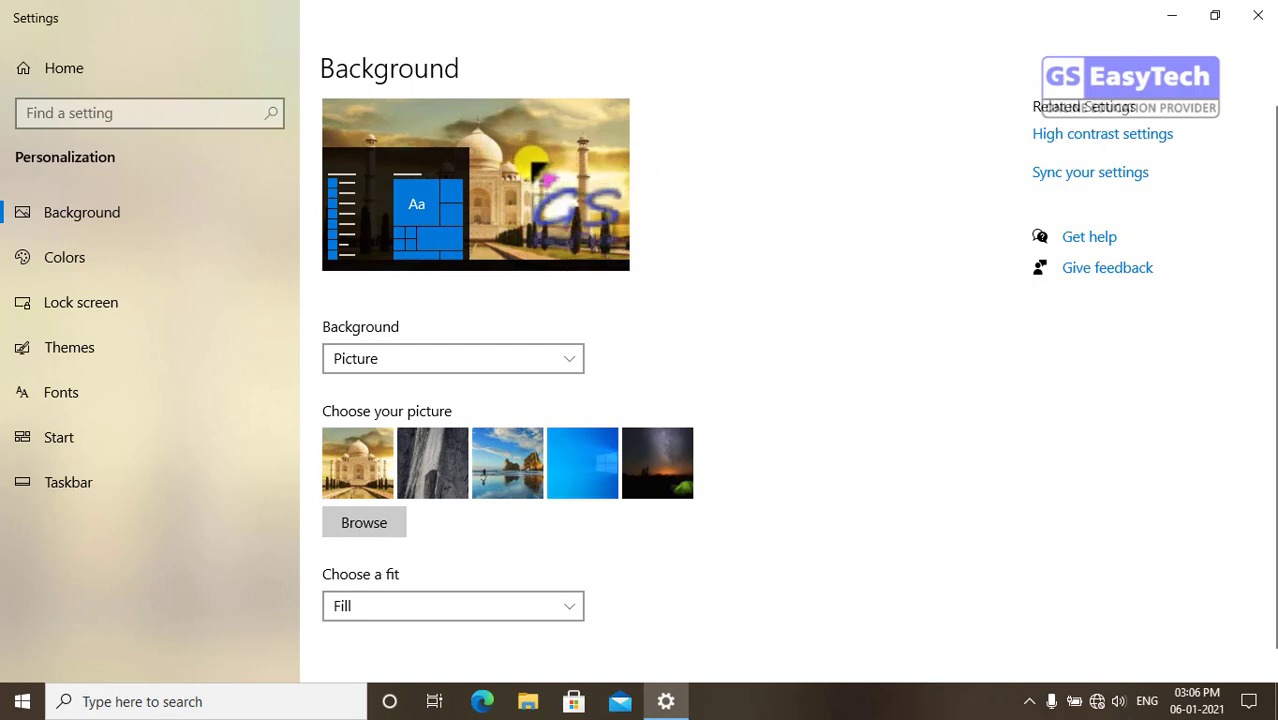
{"action": "left_click", "coordinate": [1260, 16]}
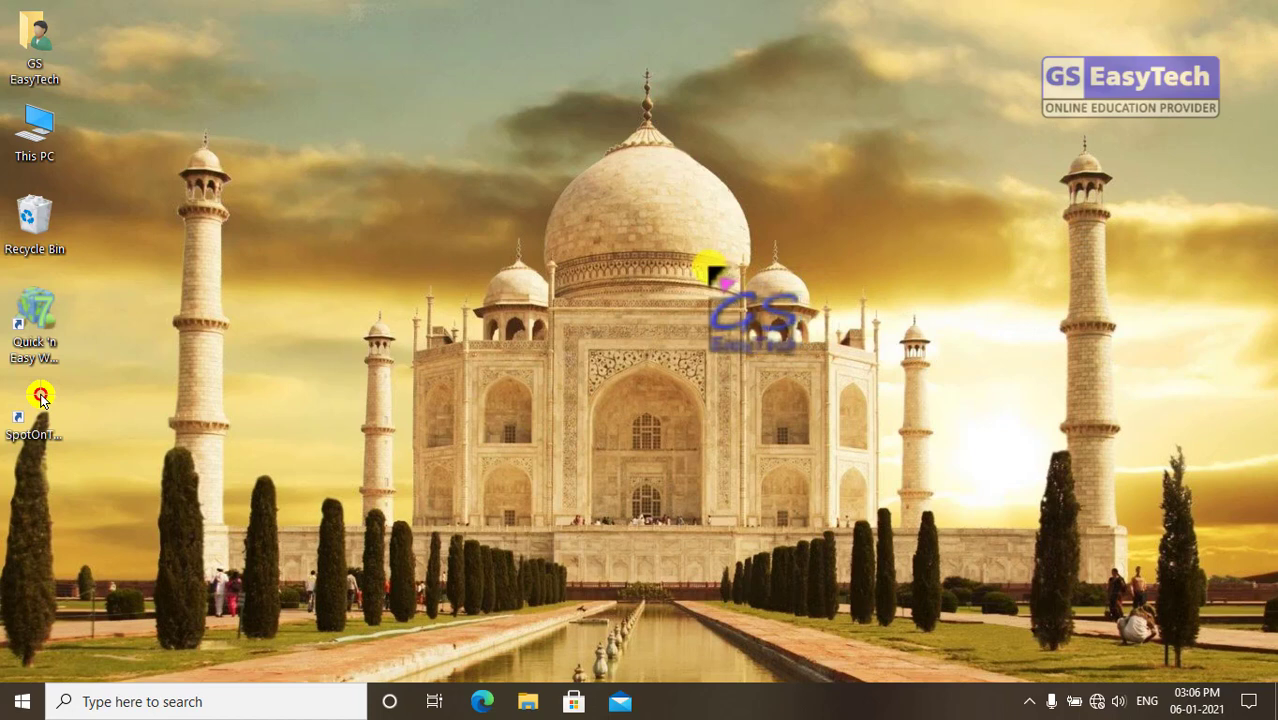
Step: Reopen the desktop's personalization settings and change the background type to Solid color, trying dark green and then choosing bright red
{"action": "right_click", "coordinate": [491, 104]}
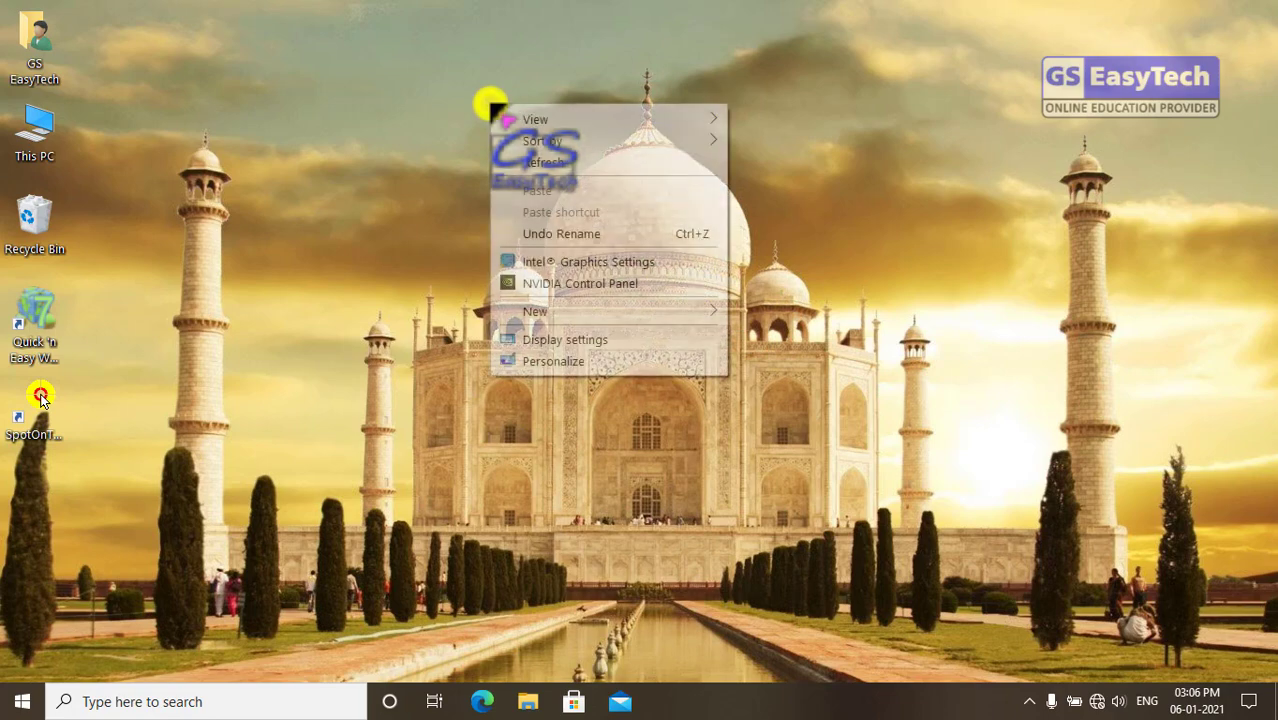
{"action": "left_click", "coordinate": [550, 361]}
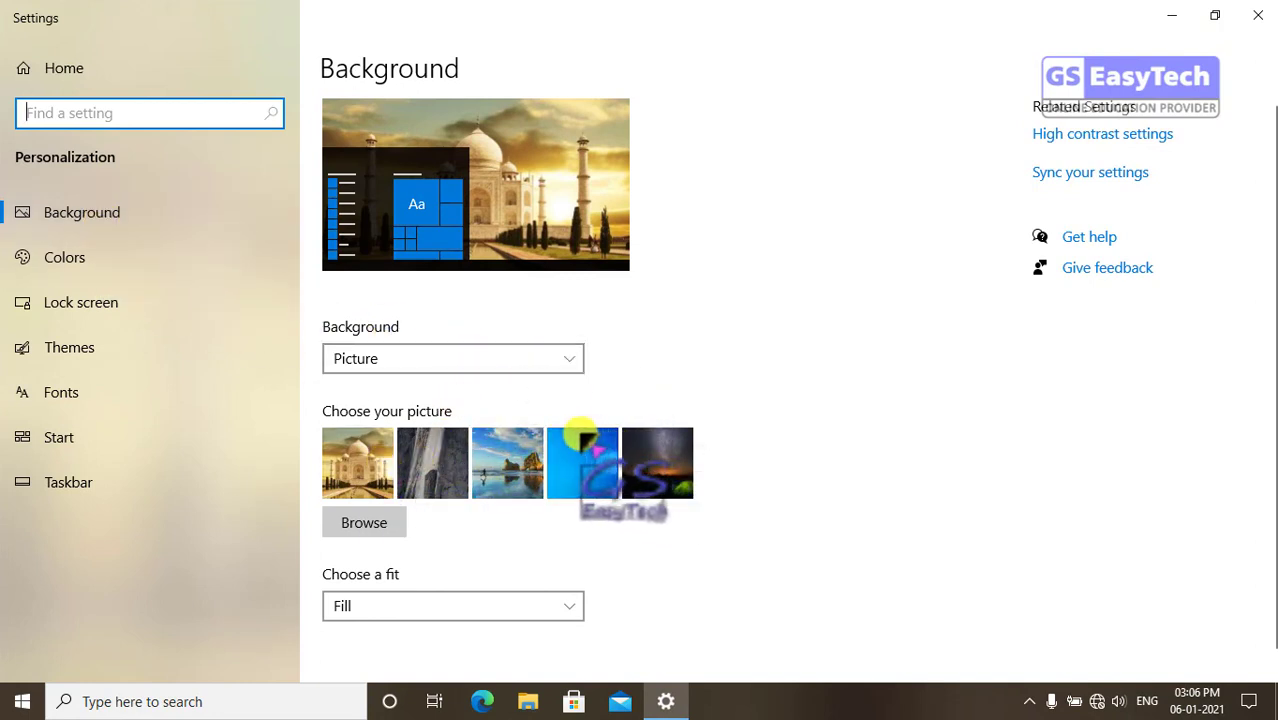
{"action": "left_click", "coordinate": [575, 361]}
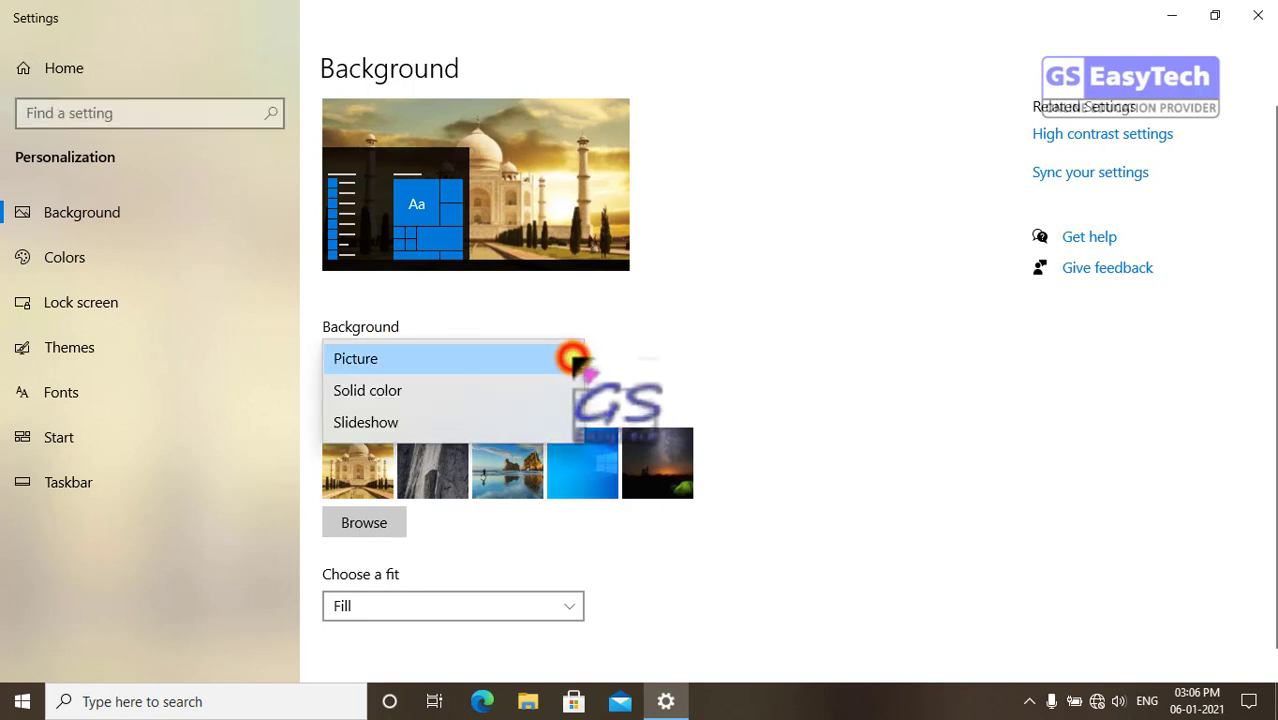
{"action": "left_click", "coordinate": [411, 393]}
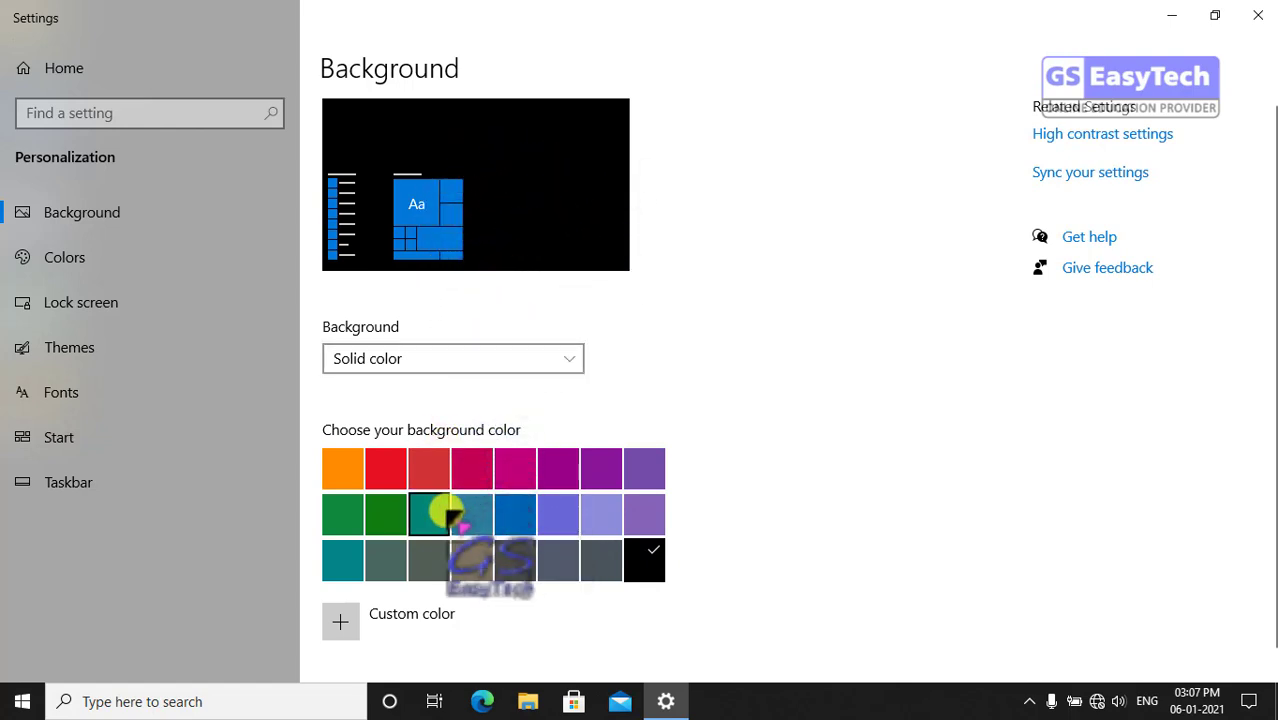
{"action": "left_click", "coordinate": [386, 517]}
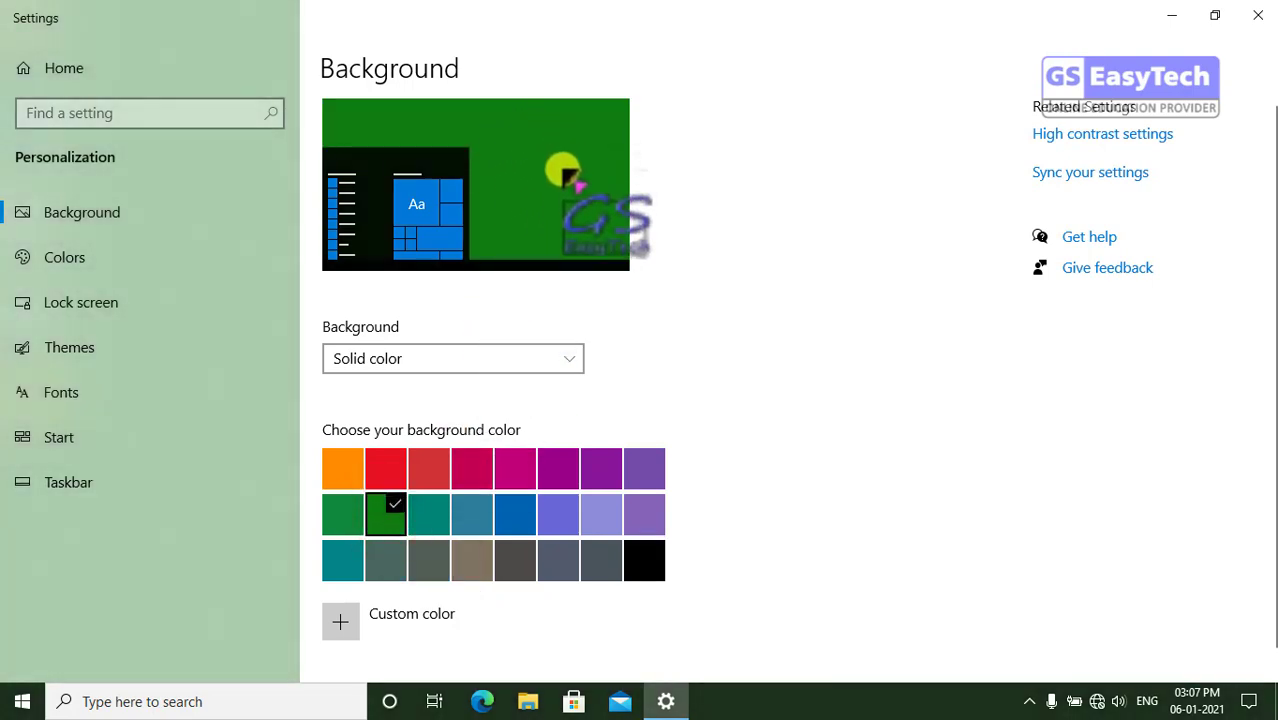
{"action": "left_click", "coordinate": [388, 470]}
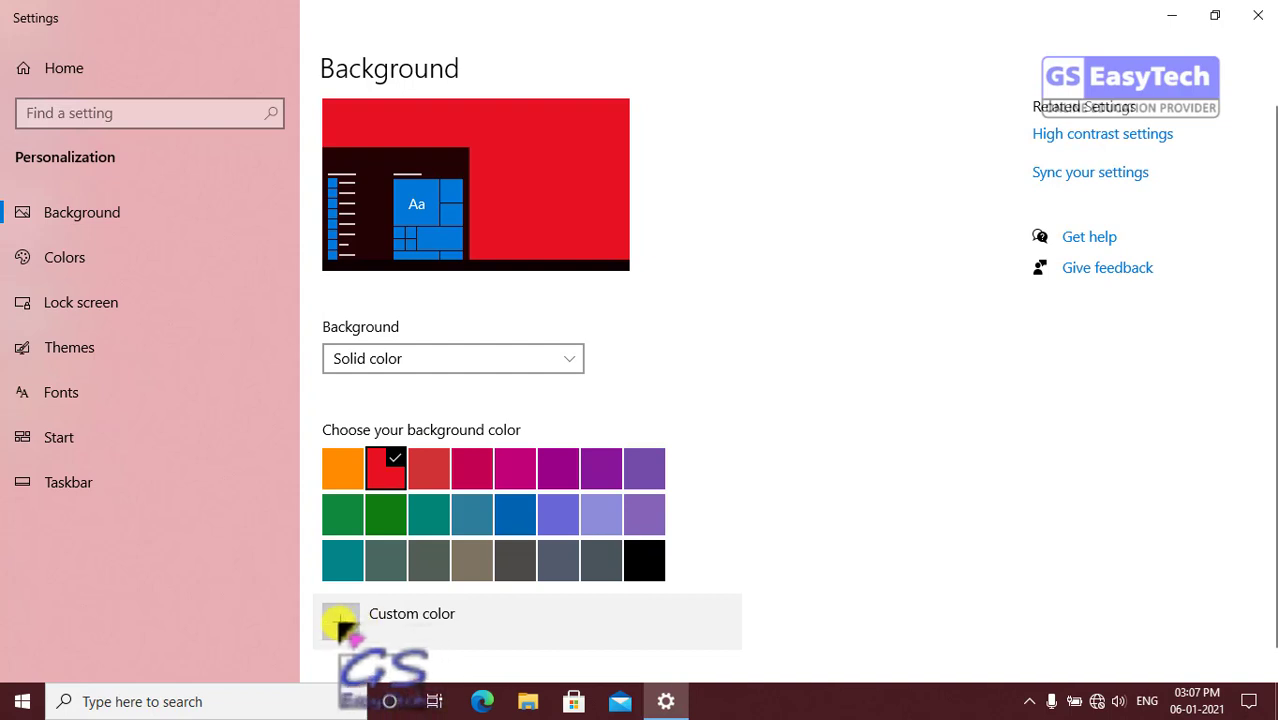
Step: Create a custom bright green background color, trying a darker brightness before restoring a bright shade, apply it and close Settings
{"action": "left_click", "coordinate": [340, 622]}
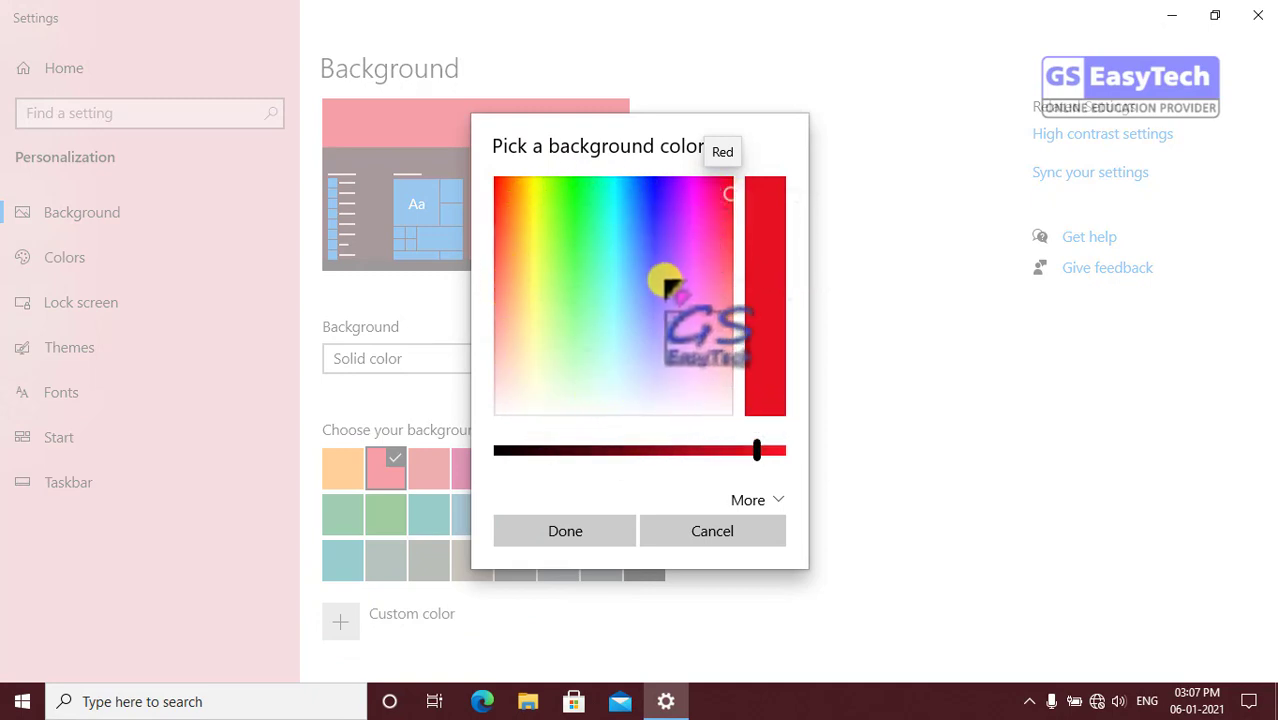
{"action": "left_click", "coordinate": [592, 232]}
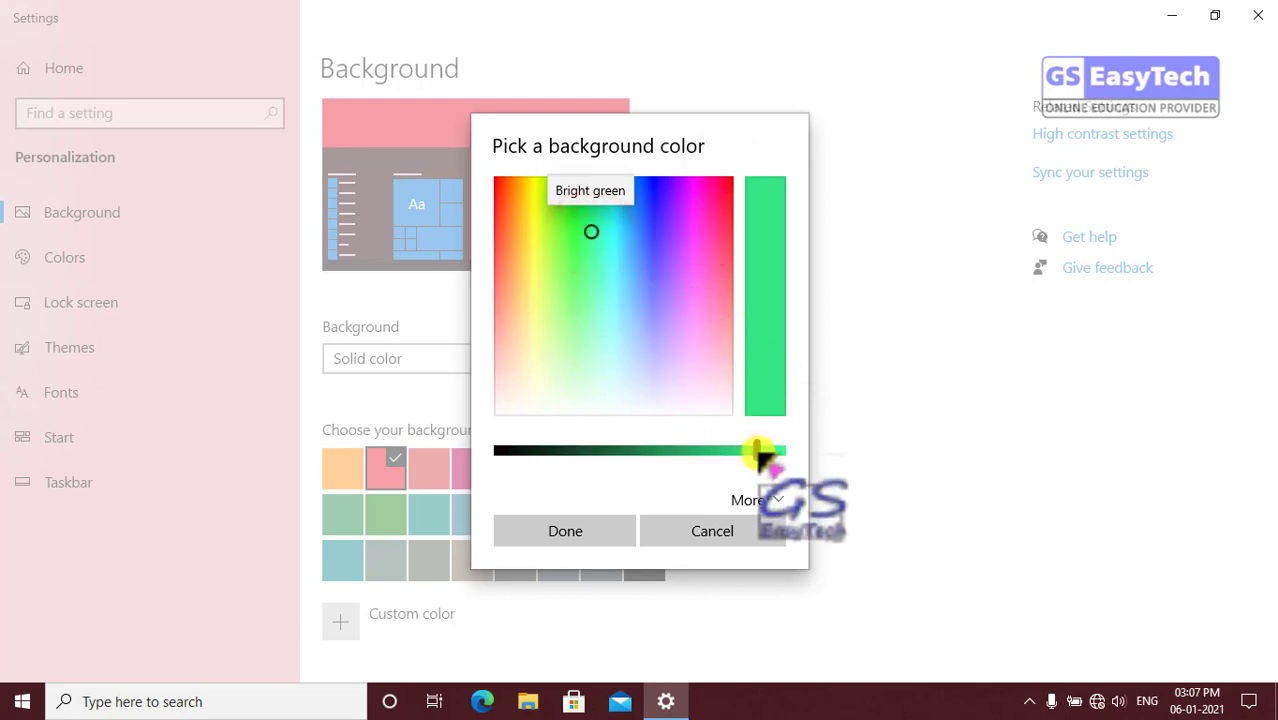
{"action": "left_click_drag", "start_coordinate": [760, 452], "coordinate": [586, 452]}
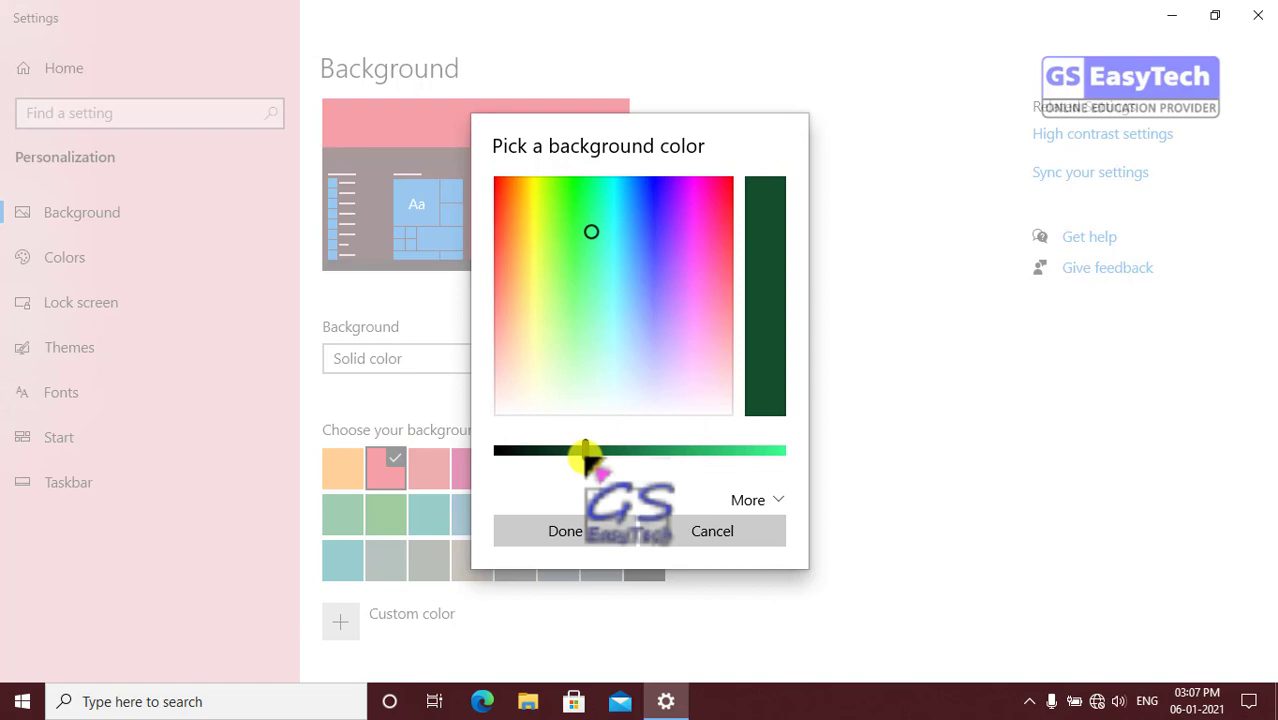
{"action": "left_click_drag", "start_coordinate": [585, 452], "coordinate": [742, 452]}
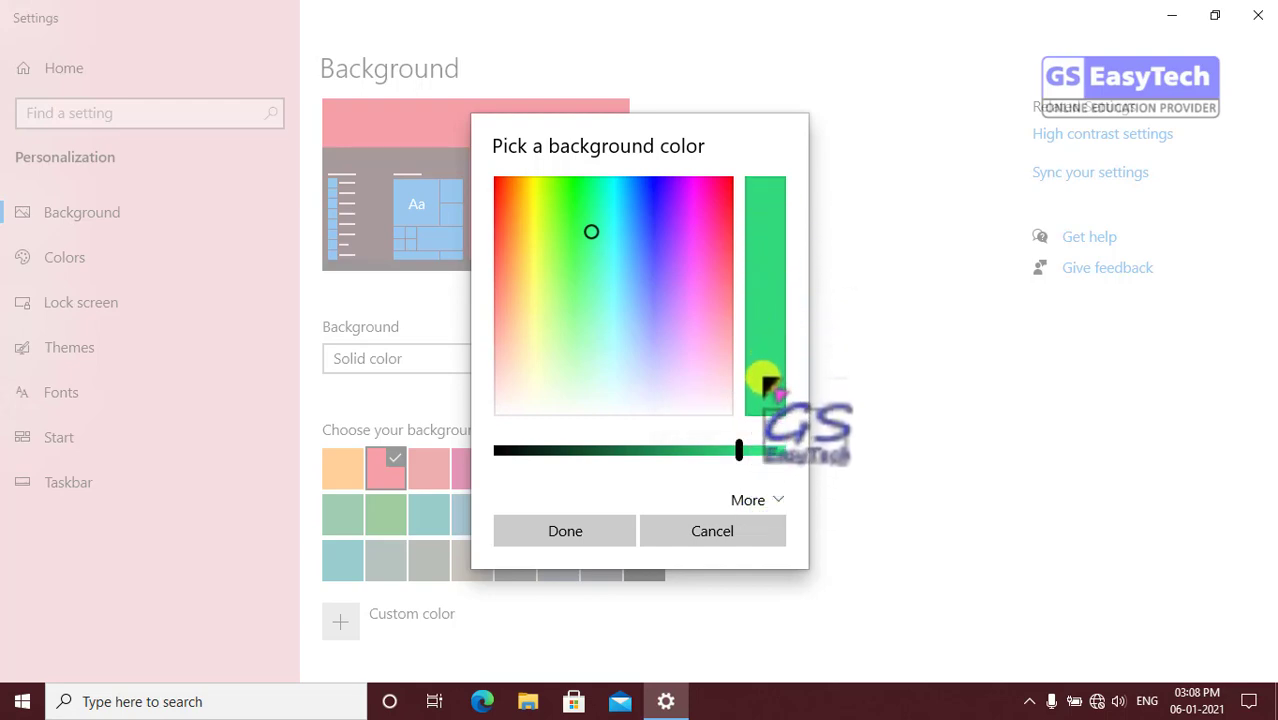
{"action": "left_click", "coordinate": [560, 532]}
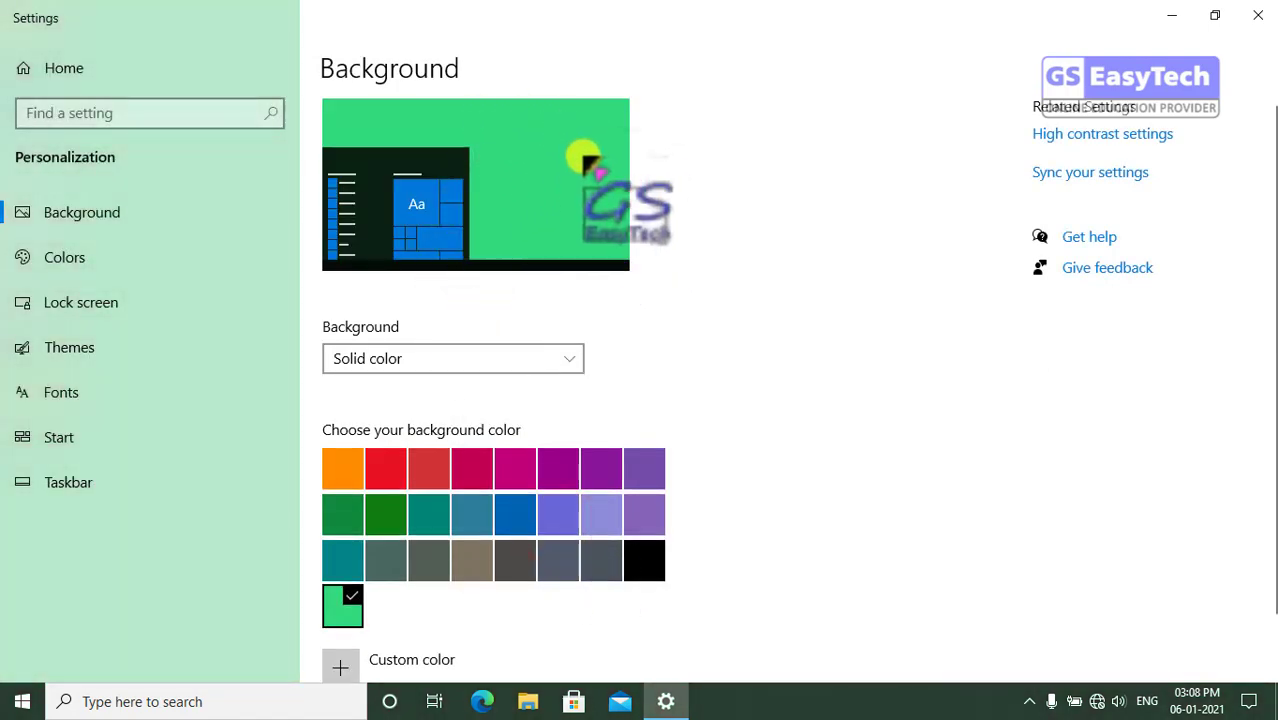
{"action": "left_click", "coordinate": [1258, 16]}
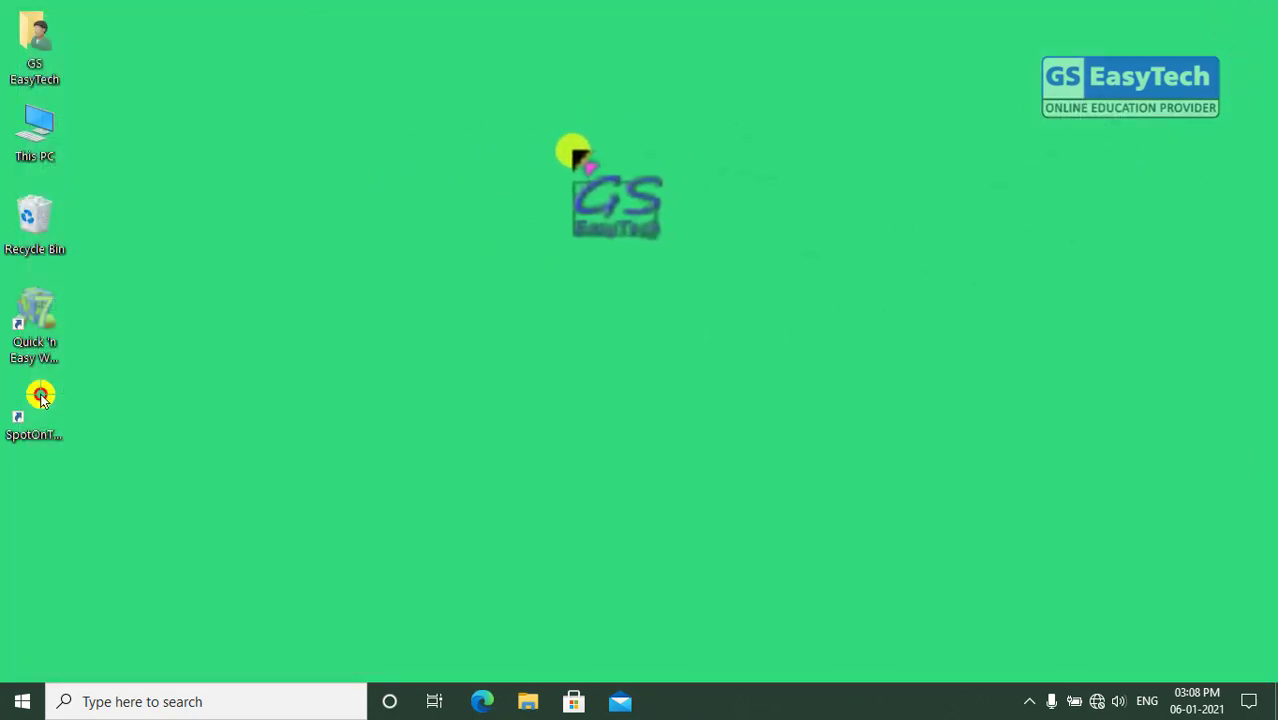
Step: Reopen the desktop's personalization settings and change the background type to Slideshow
{"action": "right_click", "coordinate": [509, 113]}
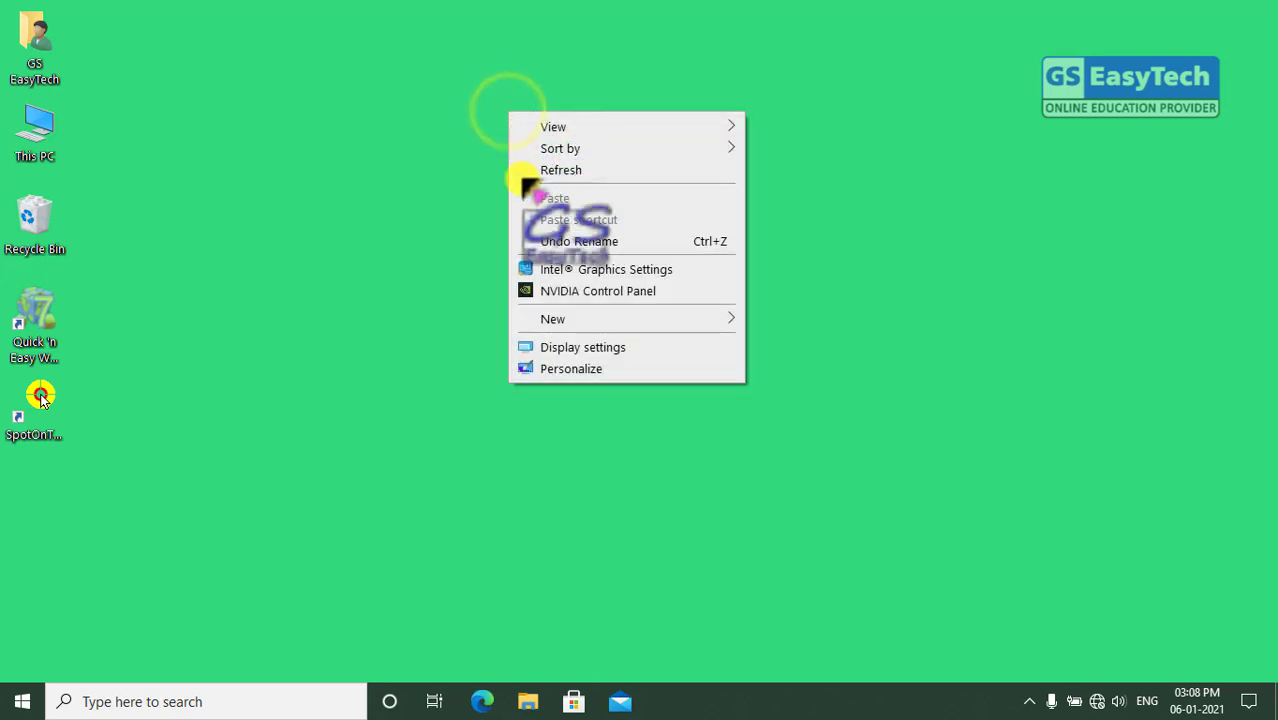
{"action": "left_click", "coordinate": [578, 369]}
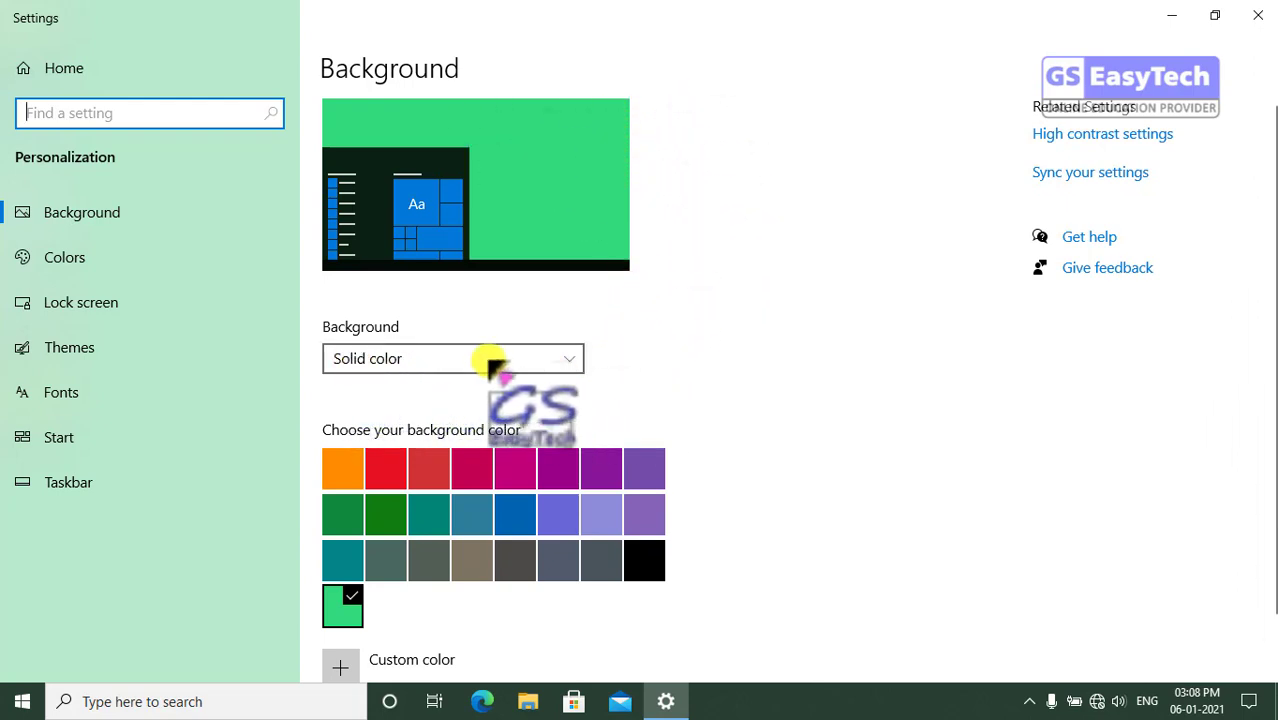
{"action": "left_click", "coordinate": [578, 366]}
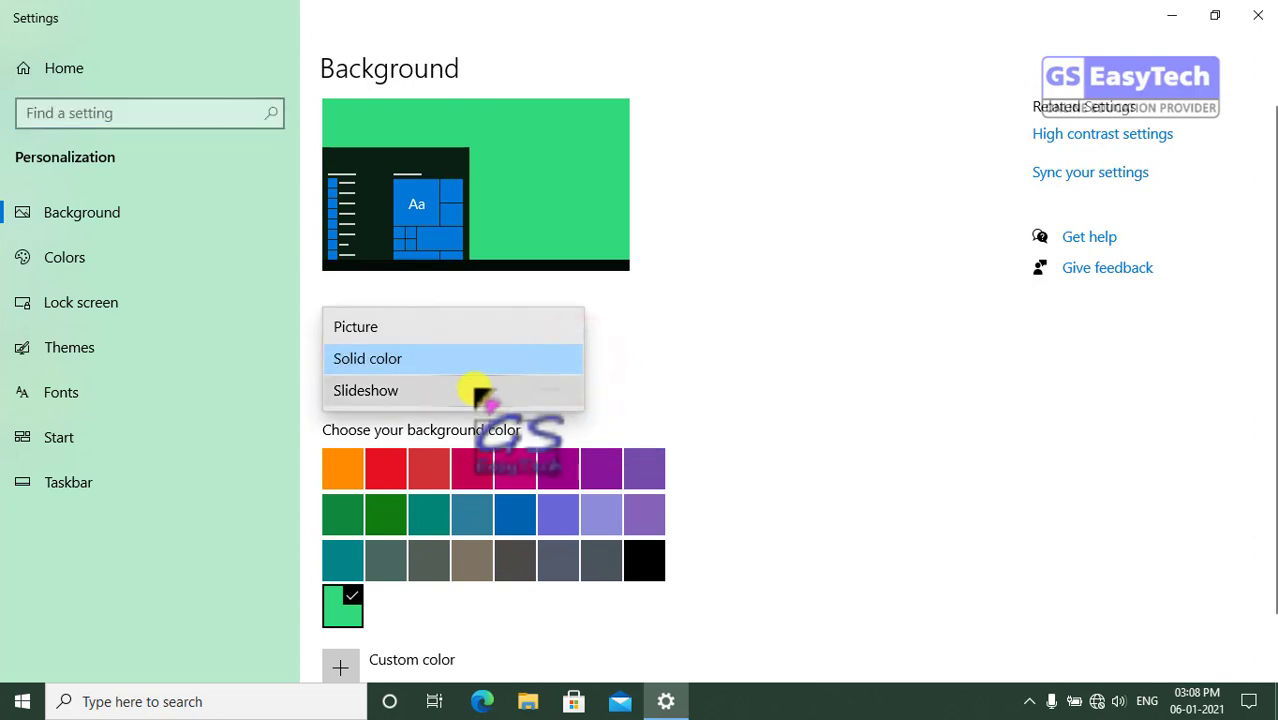
{"action": "left_click", "coordinate": [378, 394]}
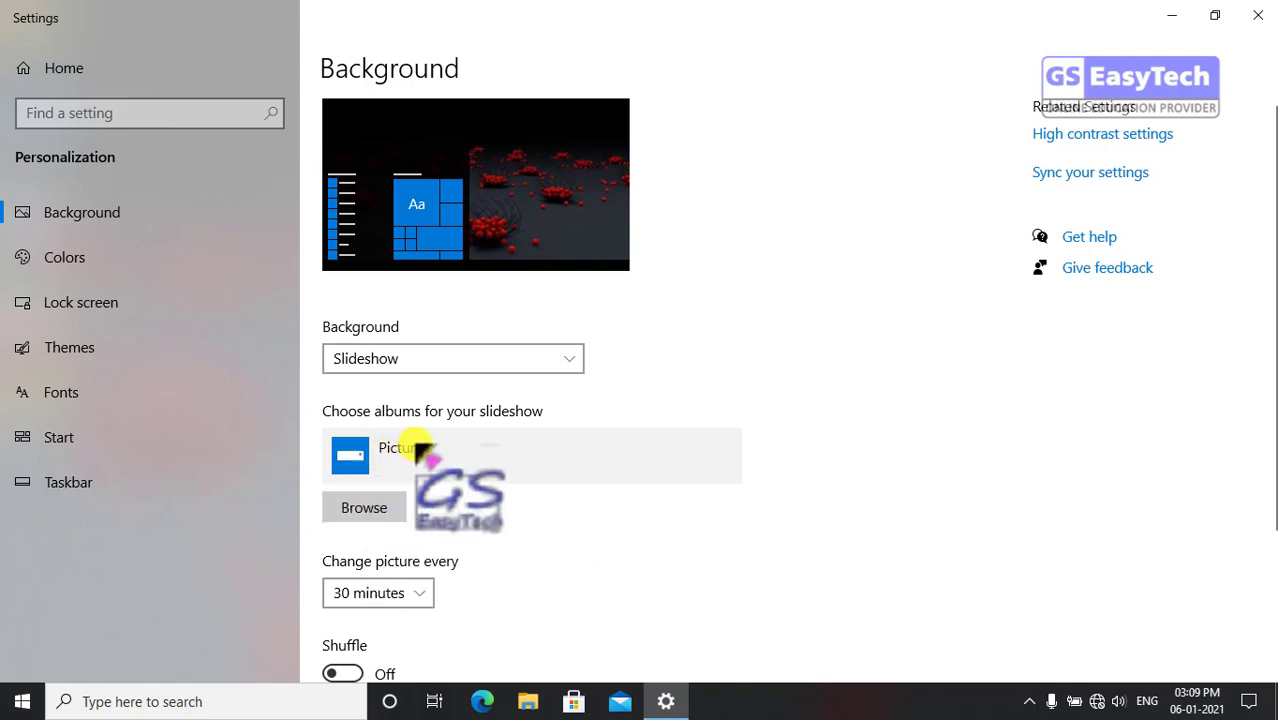
Step: Browse Local Disk (C:) through Users to the GS EasyTech folder and choose its Pictures folder as the slideshow album
{"action": "left_click", "coordinate": [380, 508]}
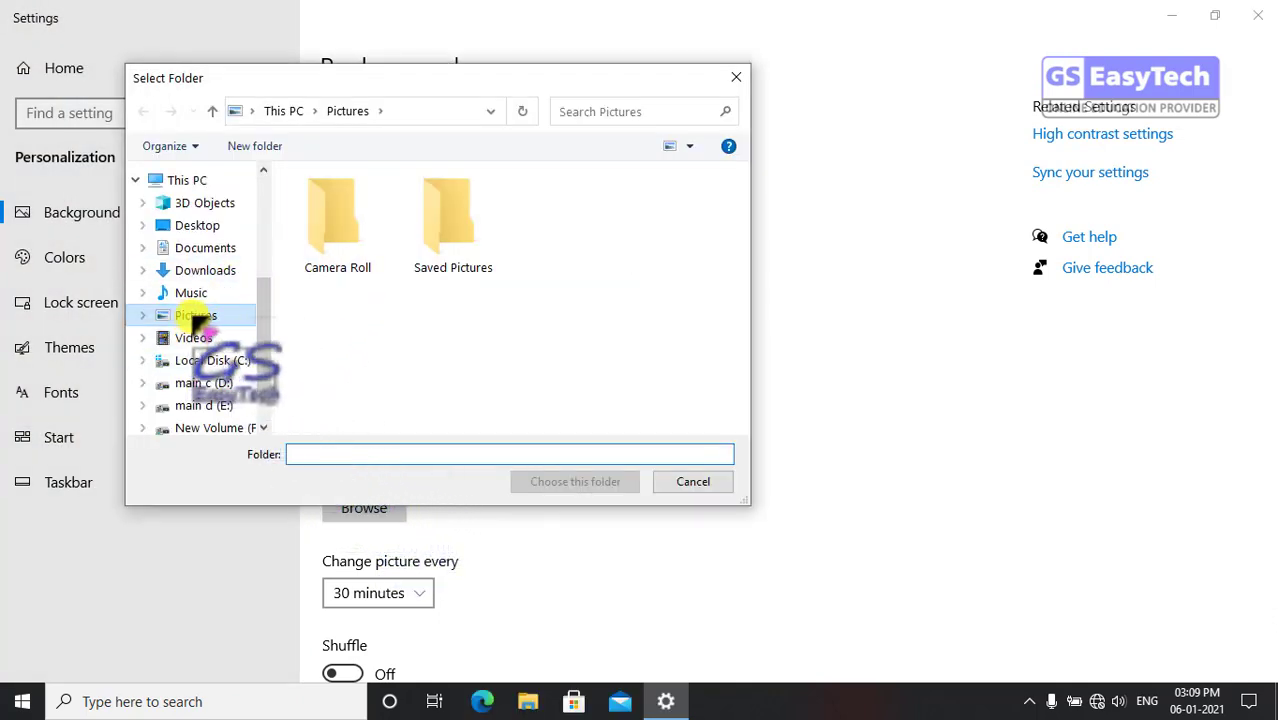
{"action": "left_click", "coordinate": [193, 316]}
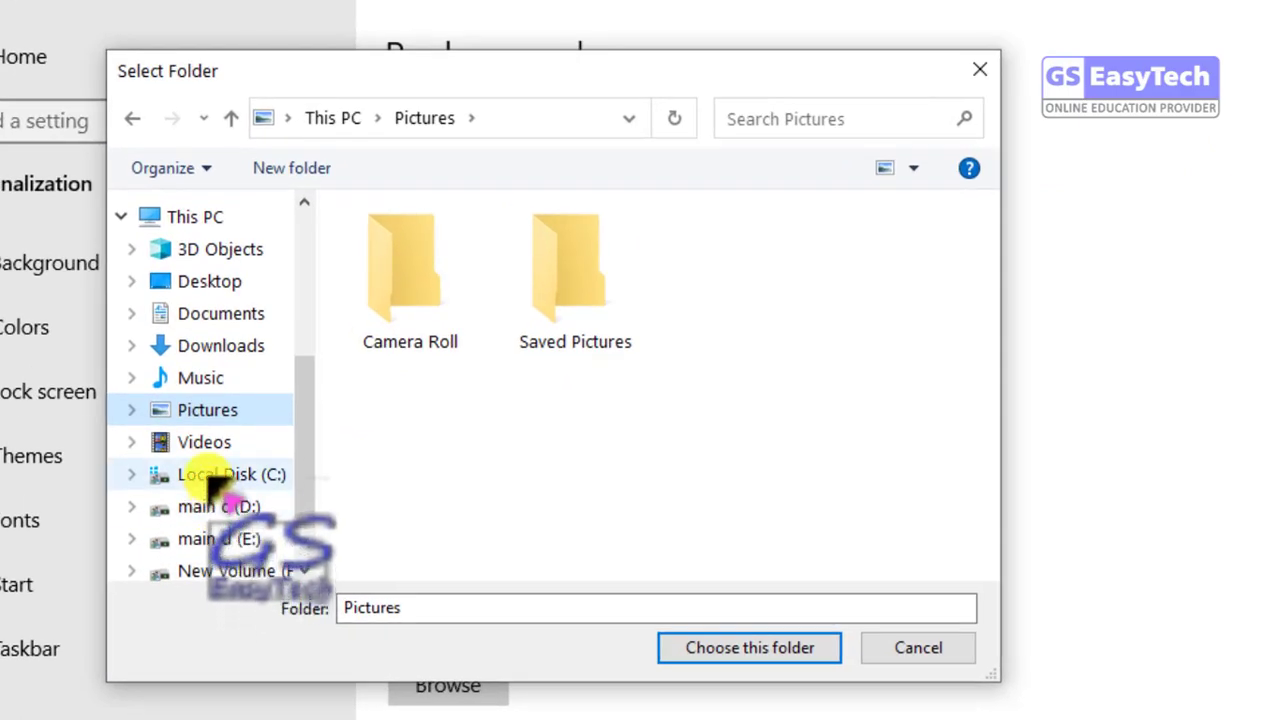
{"action": "left_click", "coordinate": [212, 476]}
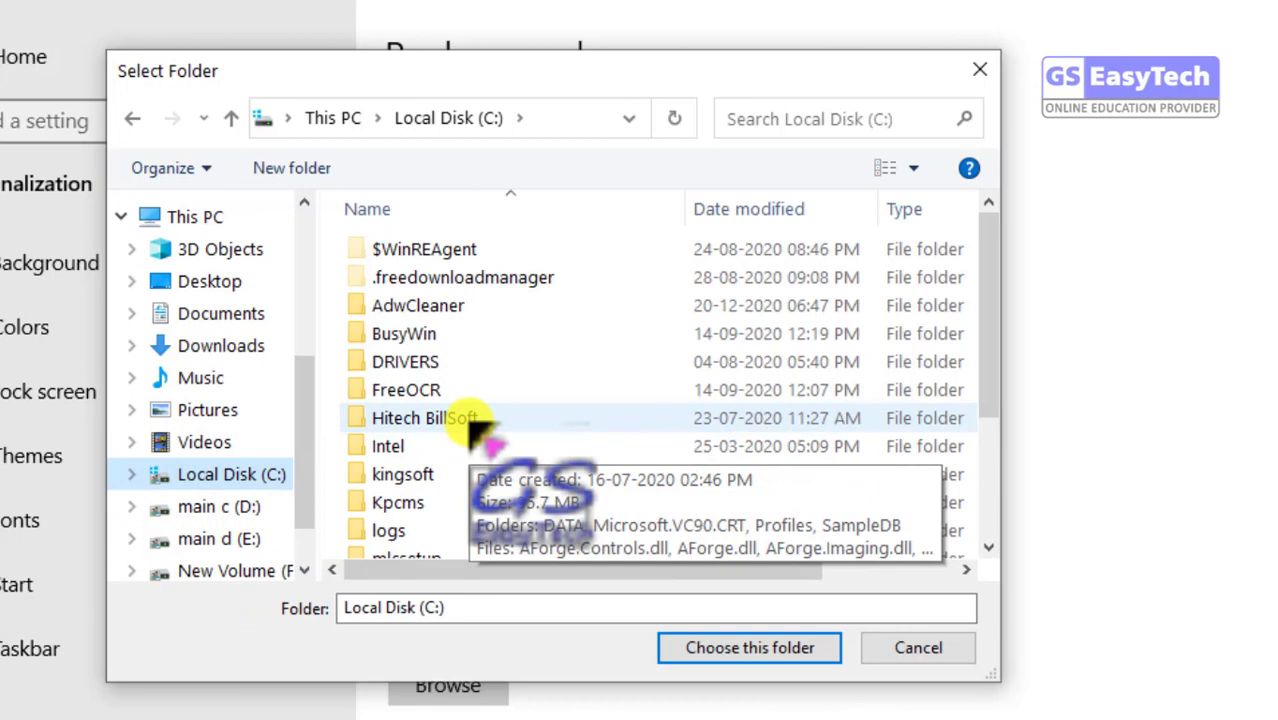
{"action": "scroll", "coordinate": [475, 425], "scroll_direction": "down", "scroll_amount": 2}
{"action": "left_click", "coordinate": [400, 515]}
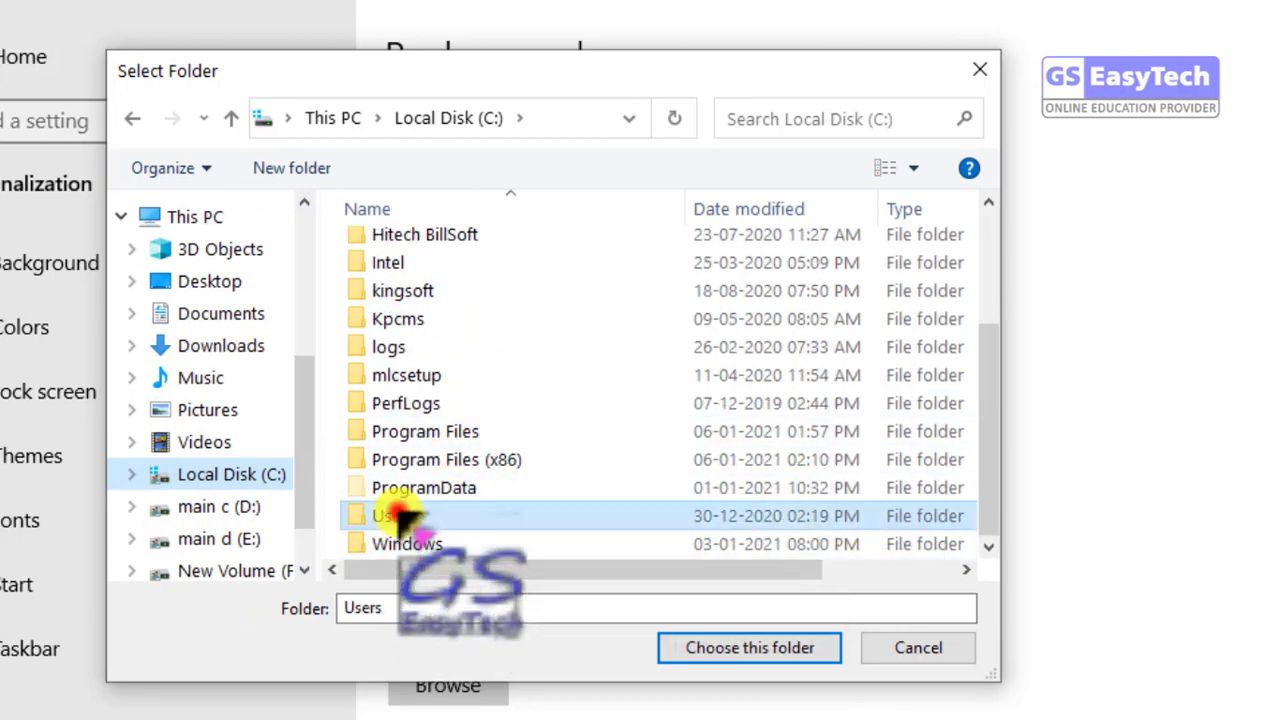
{"action": "double_click", "coordinate": [400, 515]}
{"action": "left_click", "coordinate": [415, 338]}
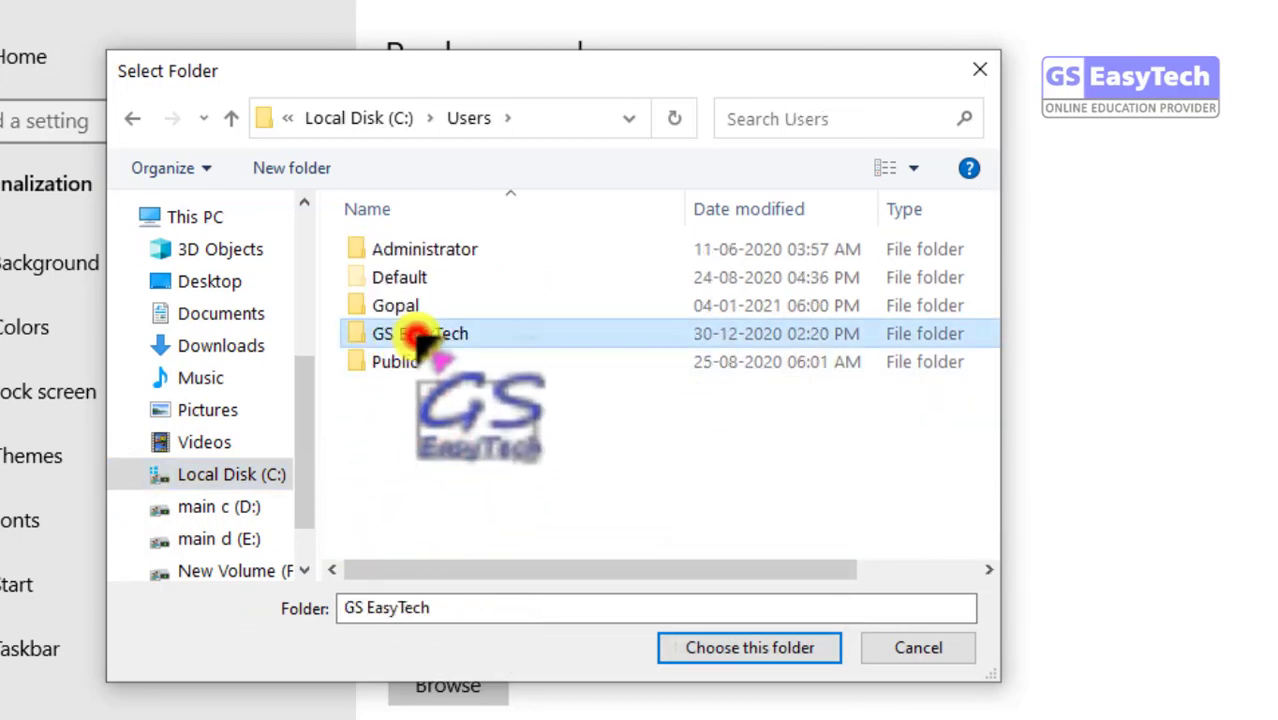
{"action": "double_click", "coordinate": [415, 338]}
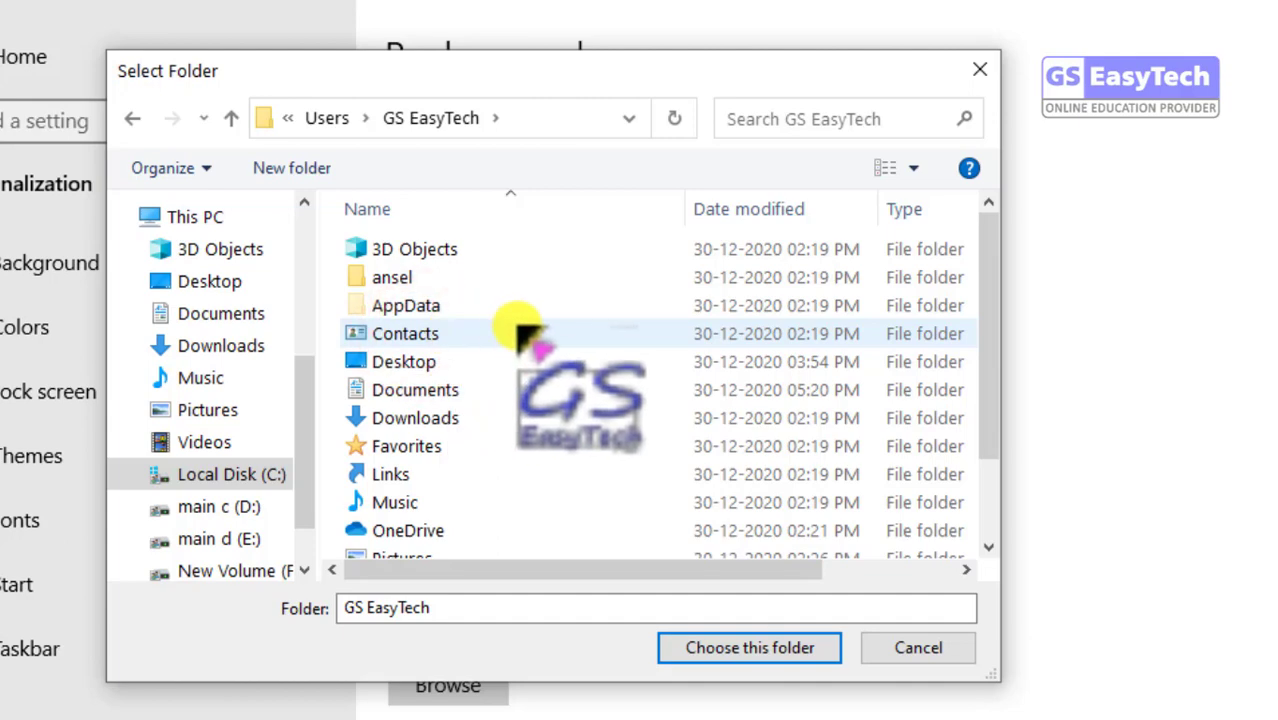
{"action": "scroll", "coordinate": [479, 362], "scroll_direction": "down", "scroll_amount": 1}
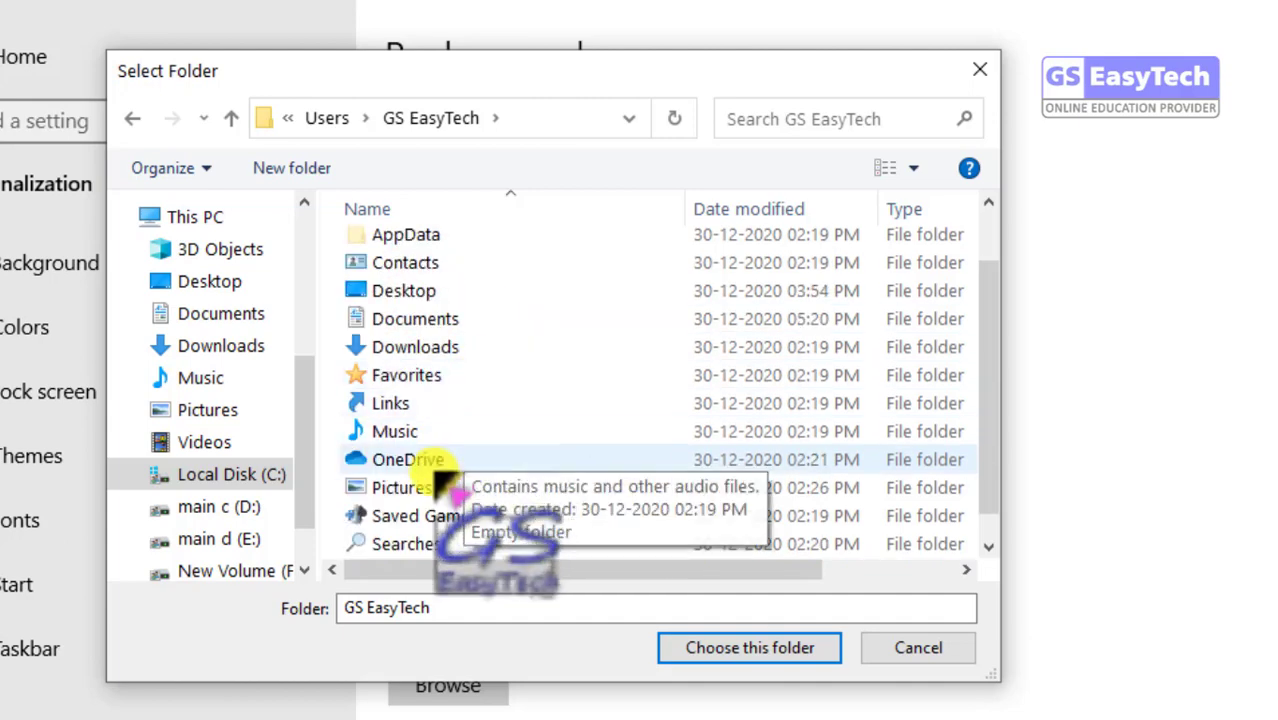
{"action": "left_click", "coordinate": [406, 488]}
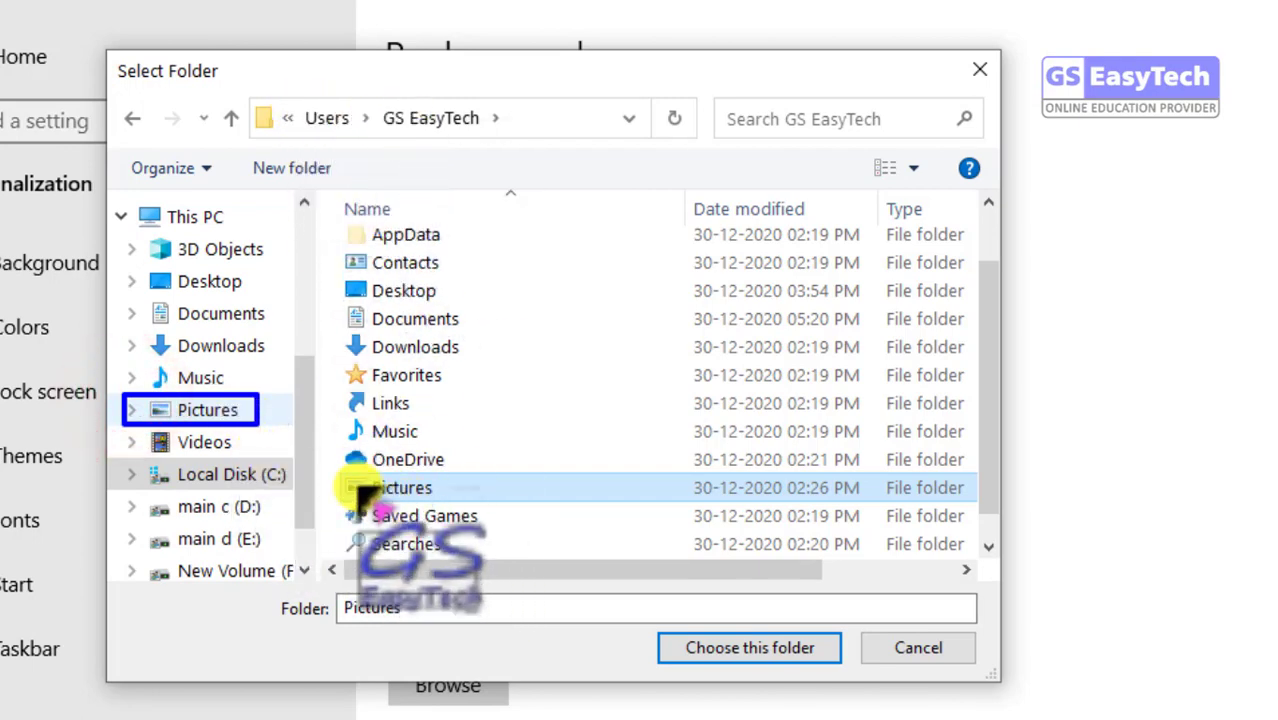
{"action": "left_click_drag", "start_coordinate": [335, 470], "coordinate": [342, 477]}
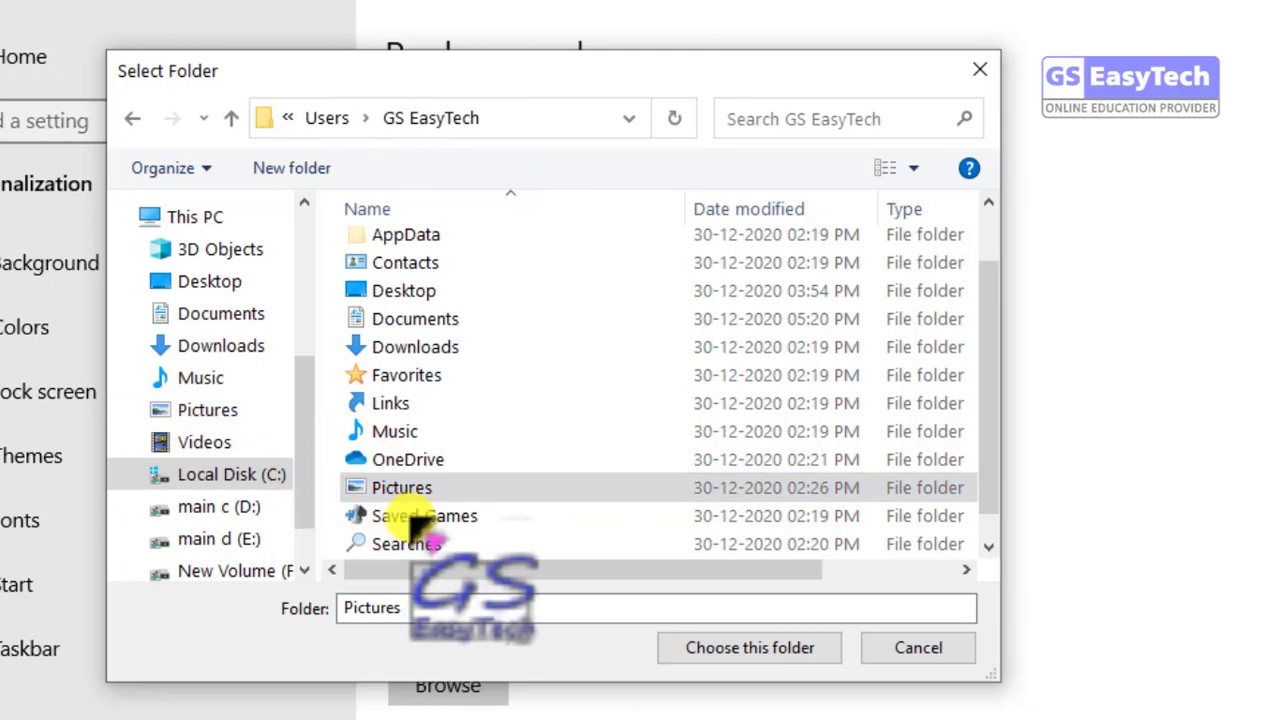
{"action": "left_click", "coordinate": [768, 652]}
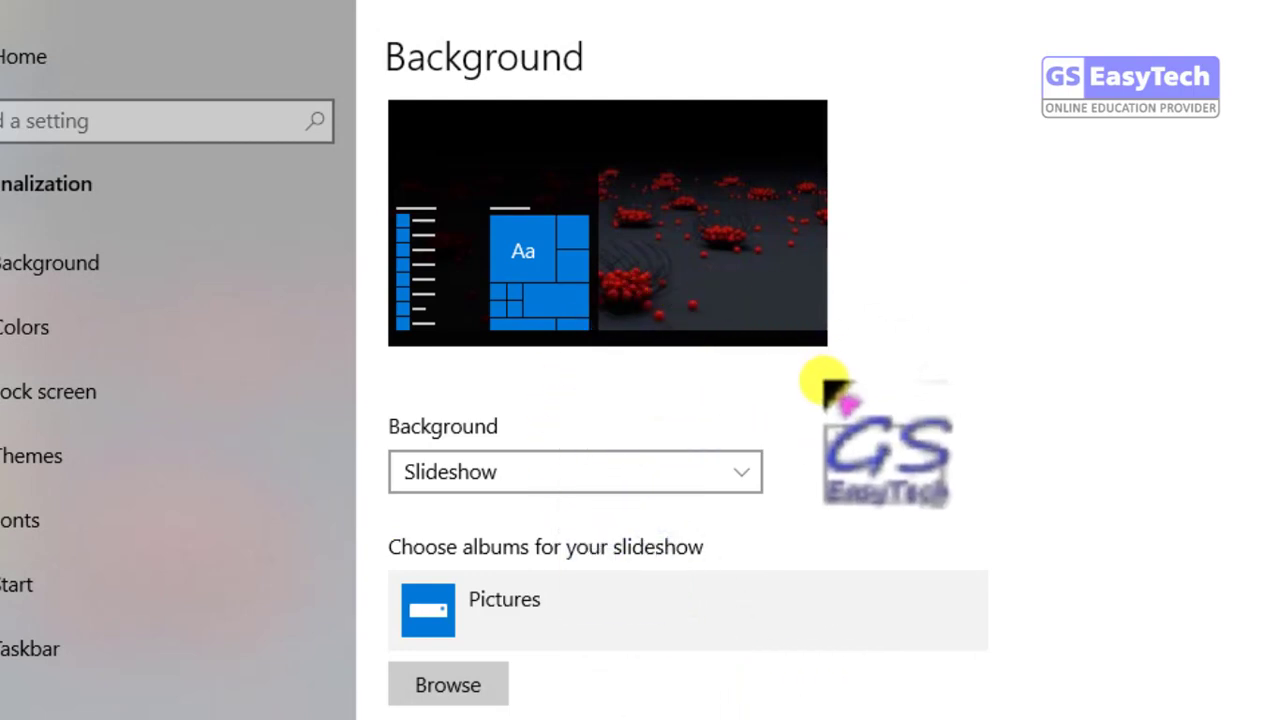
Step: Check the picture-change interval options, turn on running the slideshow on battery power, and close Settings
{"action": "scroll", "coordinate": [460, 492], "scroll_direction": "down", "scroll_amount": 2}
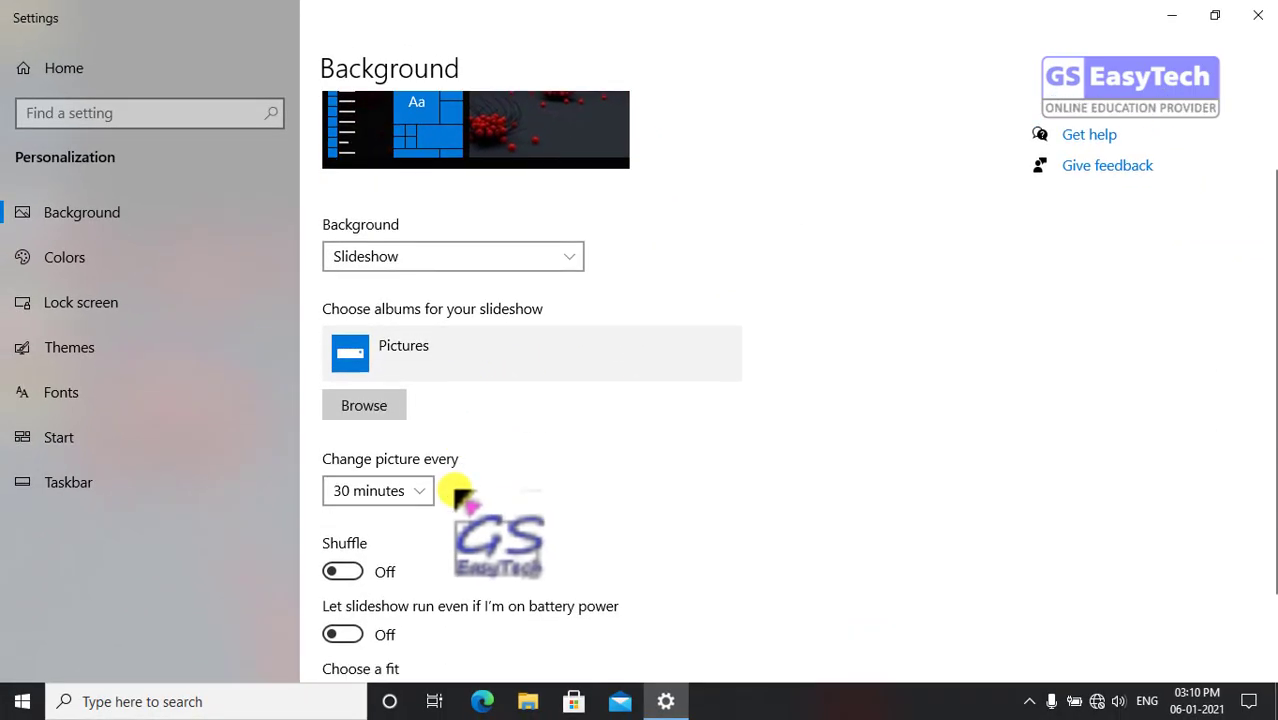
{"action": "scroll", "coordinate": [456, 488], "scroll_direction": "down", "scroll_amount": 2}
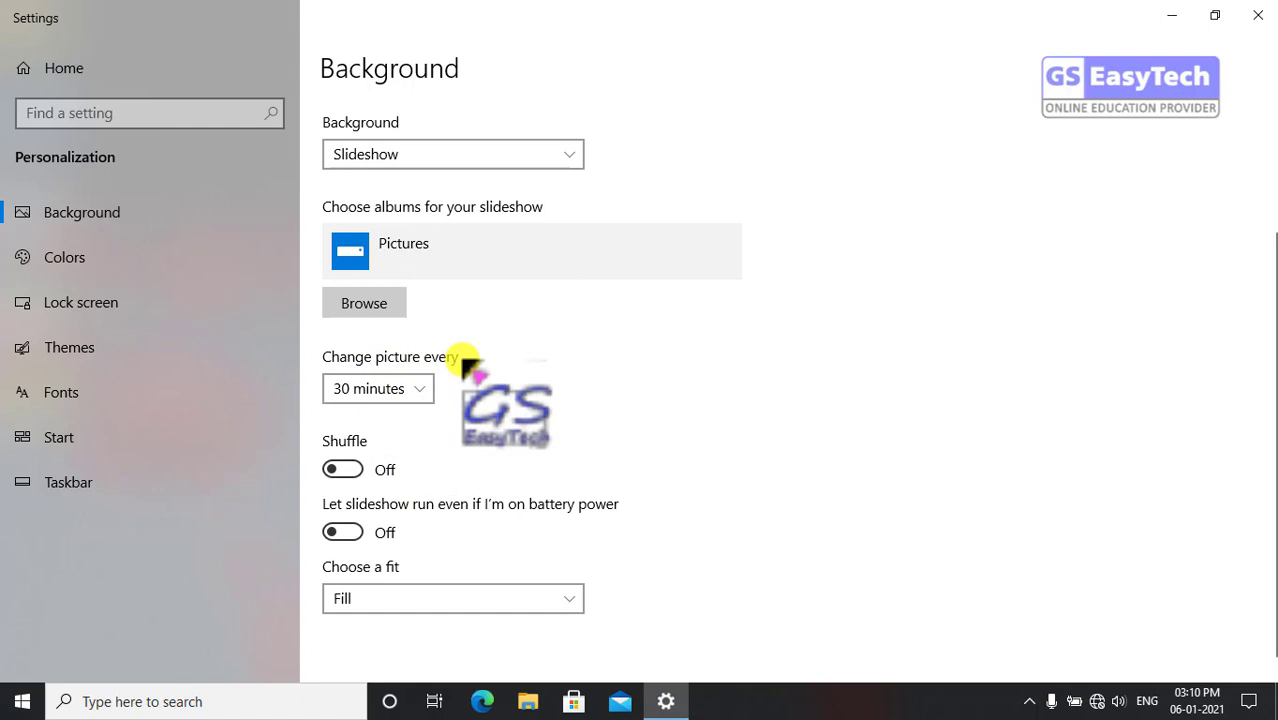
{"action": "left_click", "coordinate": [422, 392]}
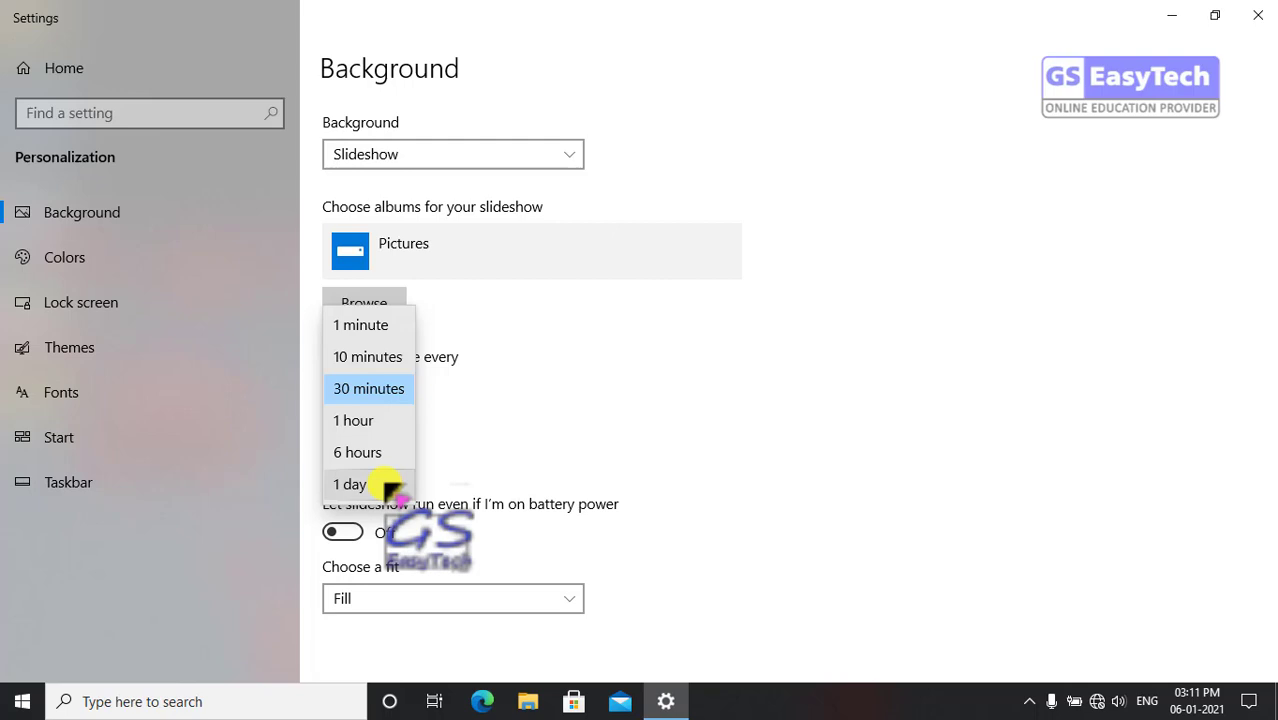
{"action": "left_click", "coordinate": [510, 400]}
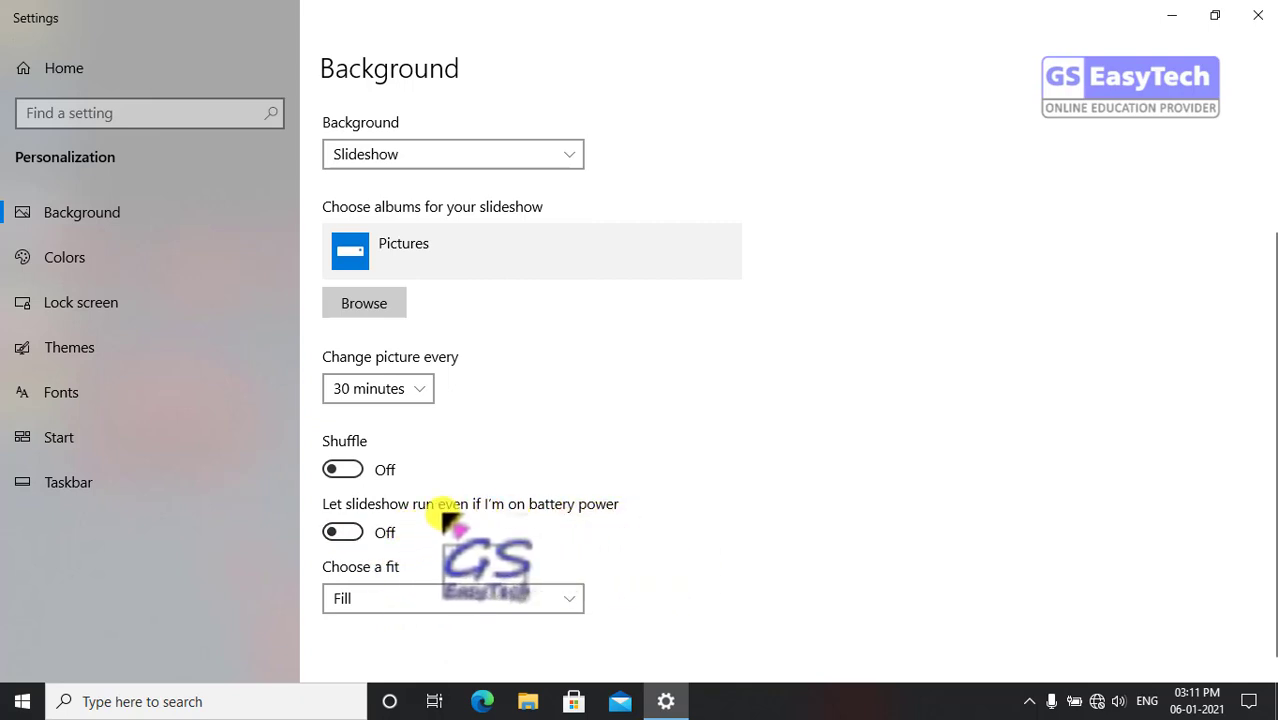
{"action": "mouse_move", "coordinate": [314, 492]}
{"action": "left_mouse_down"}
{"action": "mouse_move", "coordinate": [350, 530]}
{"action": "mouse_move", "coordinate": [642, 560]}
{"action": "mouse_move", "coordinate": [630, 555]}
{"action": "left_mouse_up"}
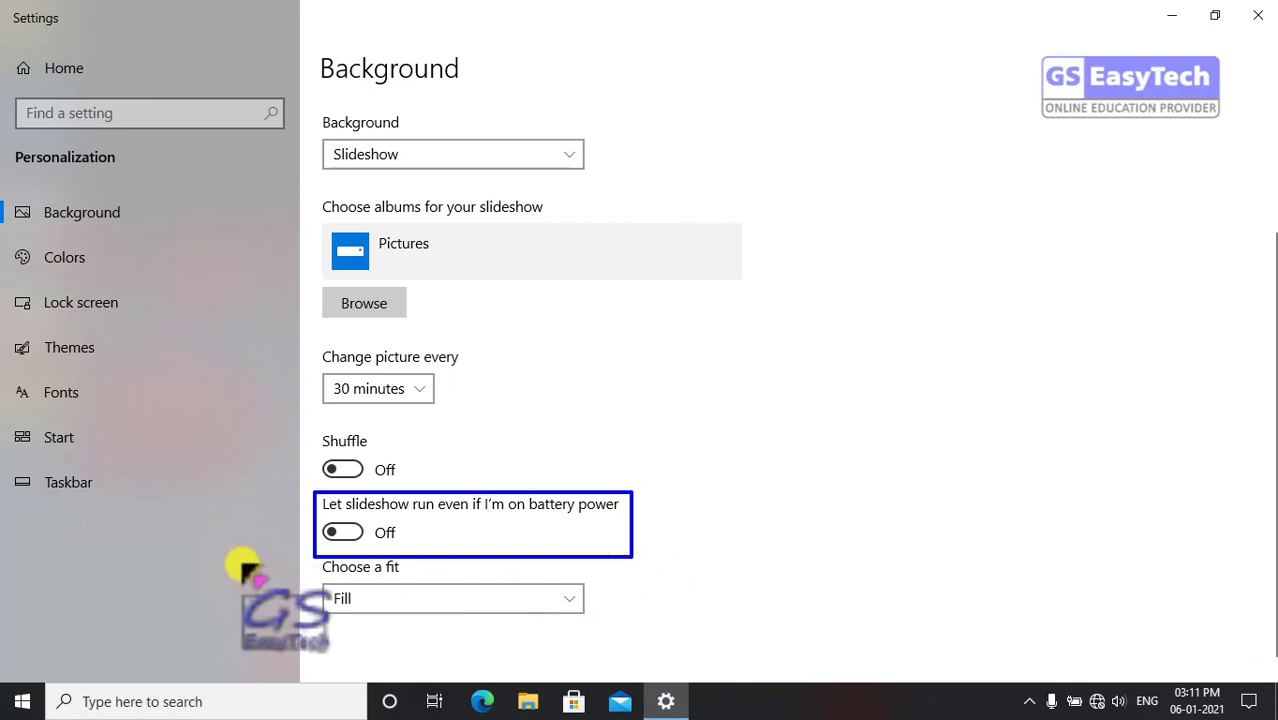
{"action": "left_click", "coordinate": [325, 527]}
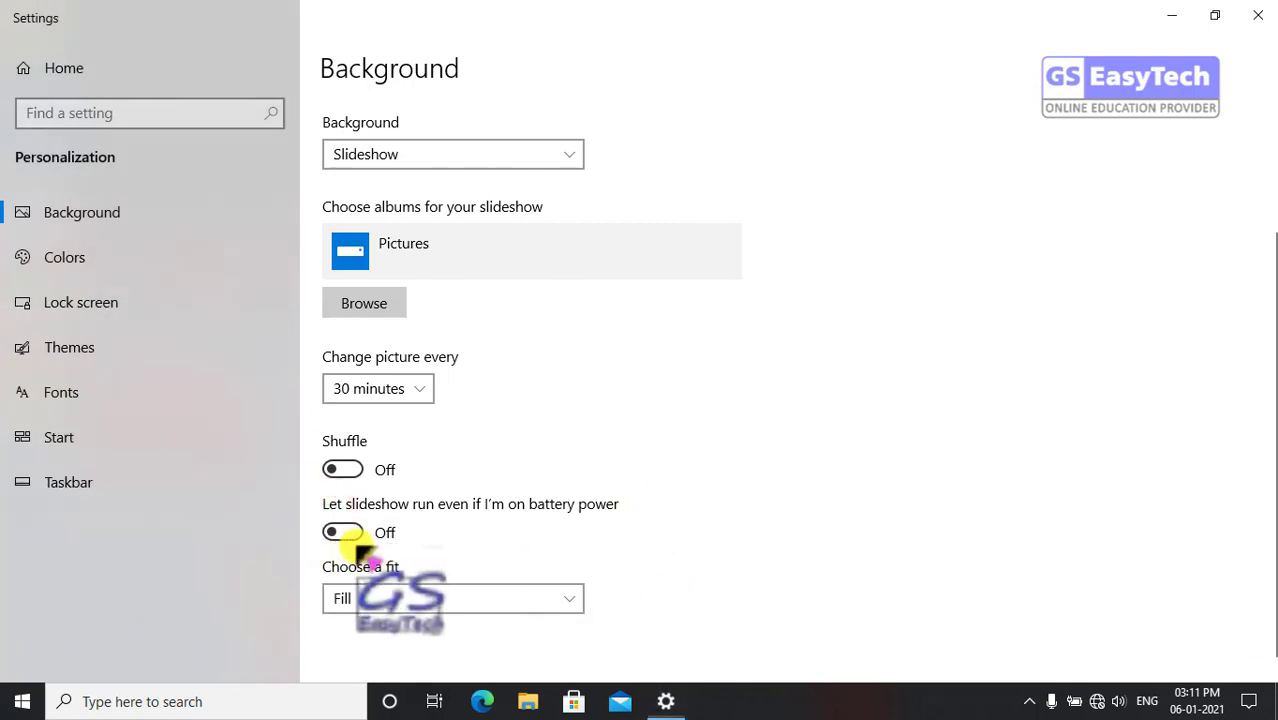
{"action": "left_click", "coordinate": [350, 535]}
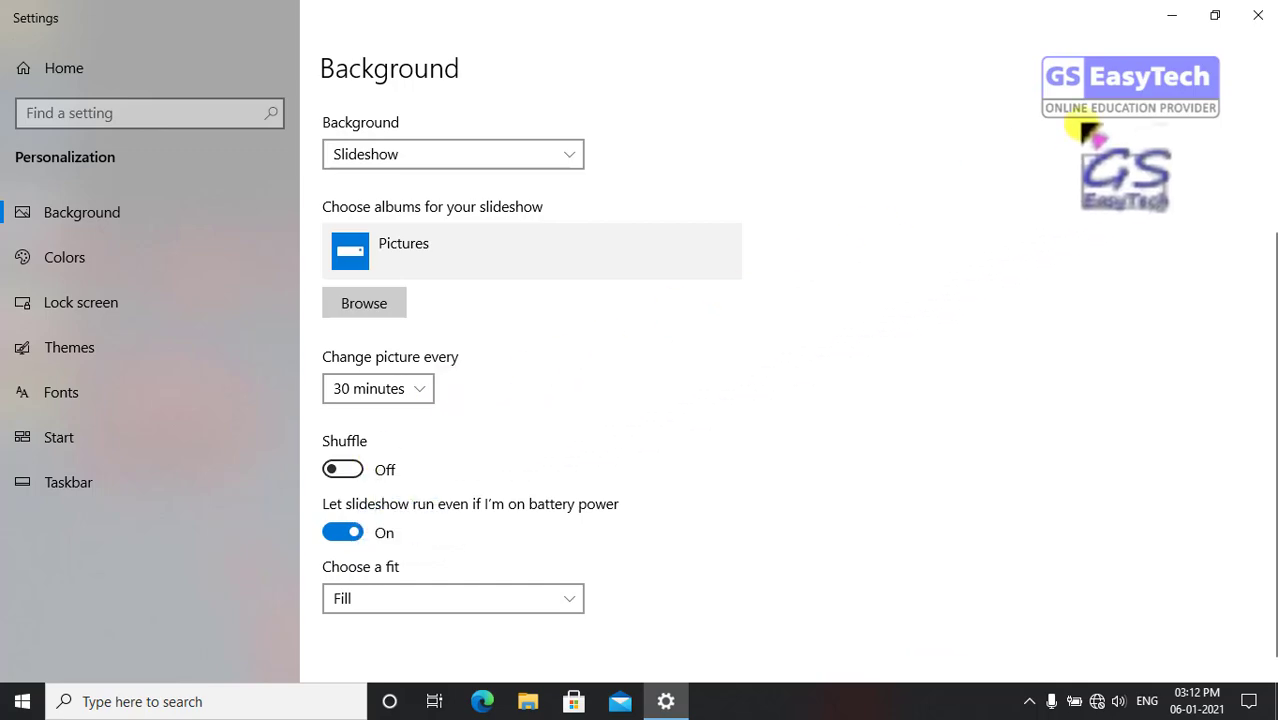
{"action": "left_click", "coordinate": [1262, 14]}
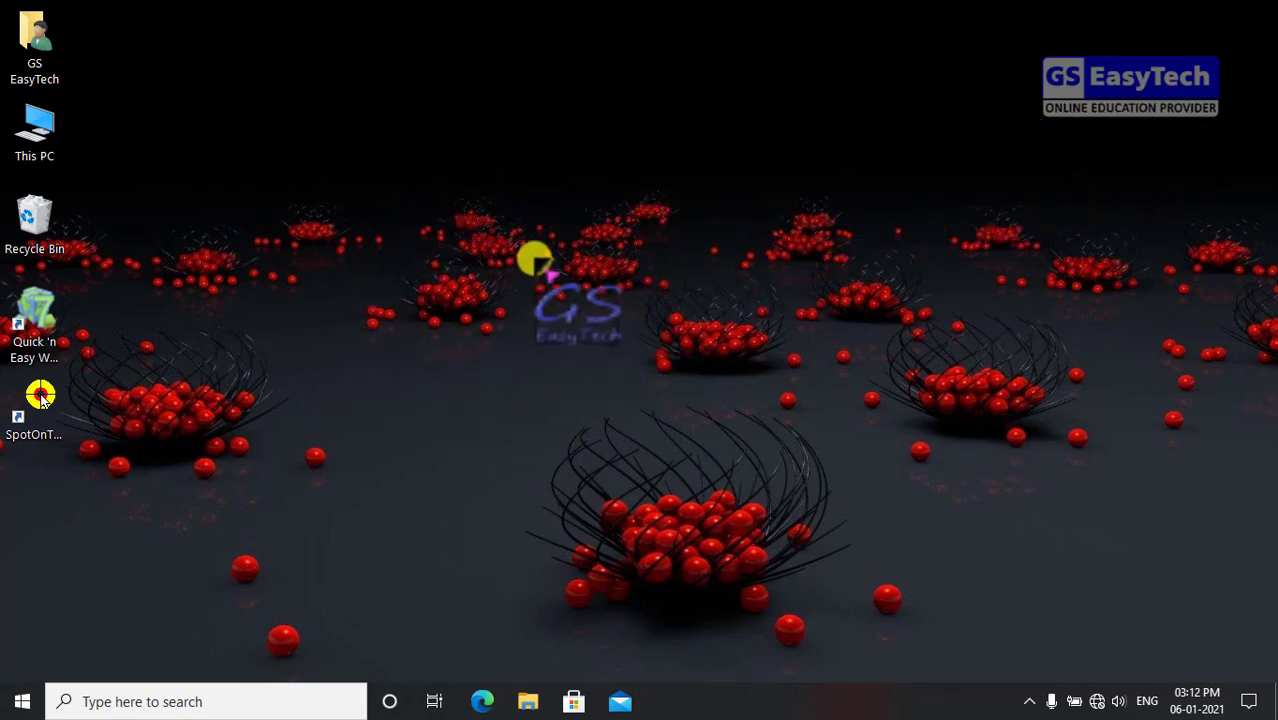
Step: Advance the desktop slideshow to the next background picture twice
{"action": "right_click", "coordinate": [505, 205]}
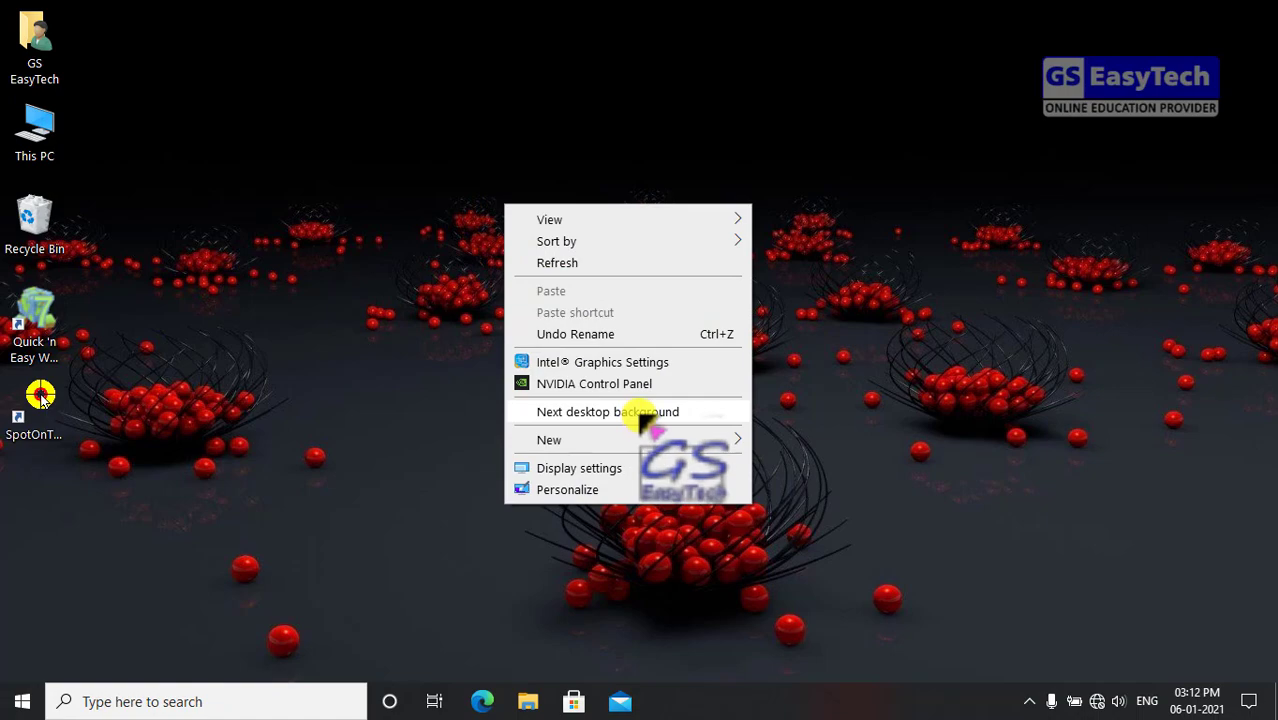
{"action": "left_click", "coordinate": [641, 413]}
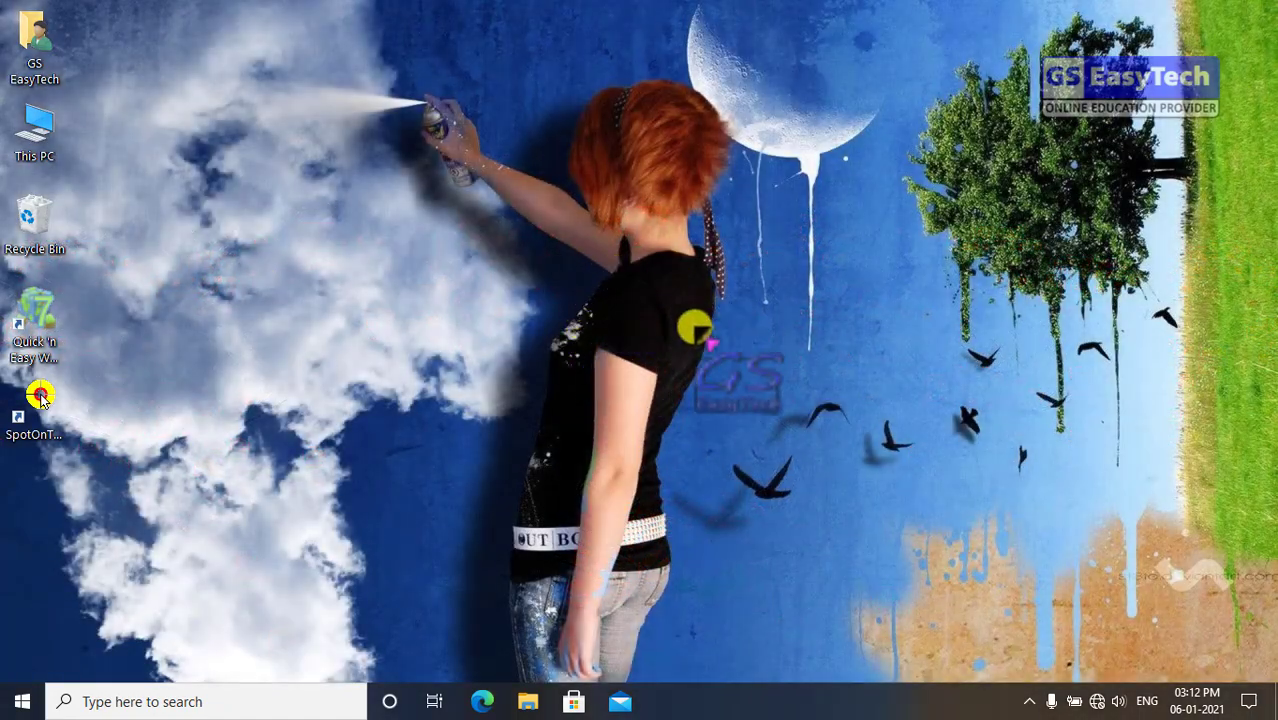
{"action": "right_click", "coordinate": [513, 282]}
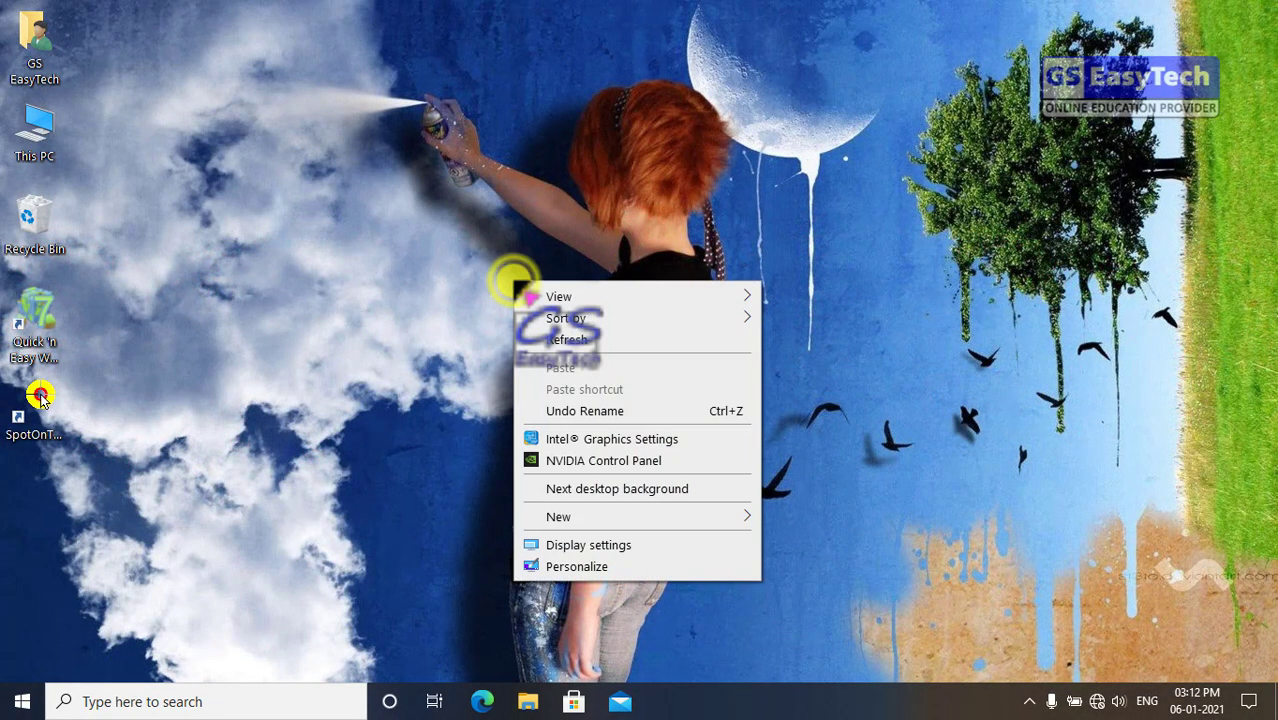
{"action": "left_click", "coordinate": [620, 490]}
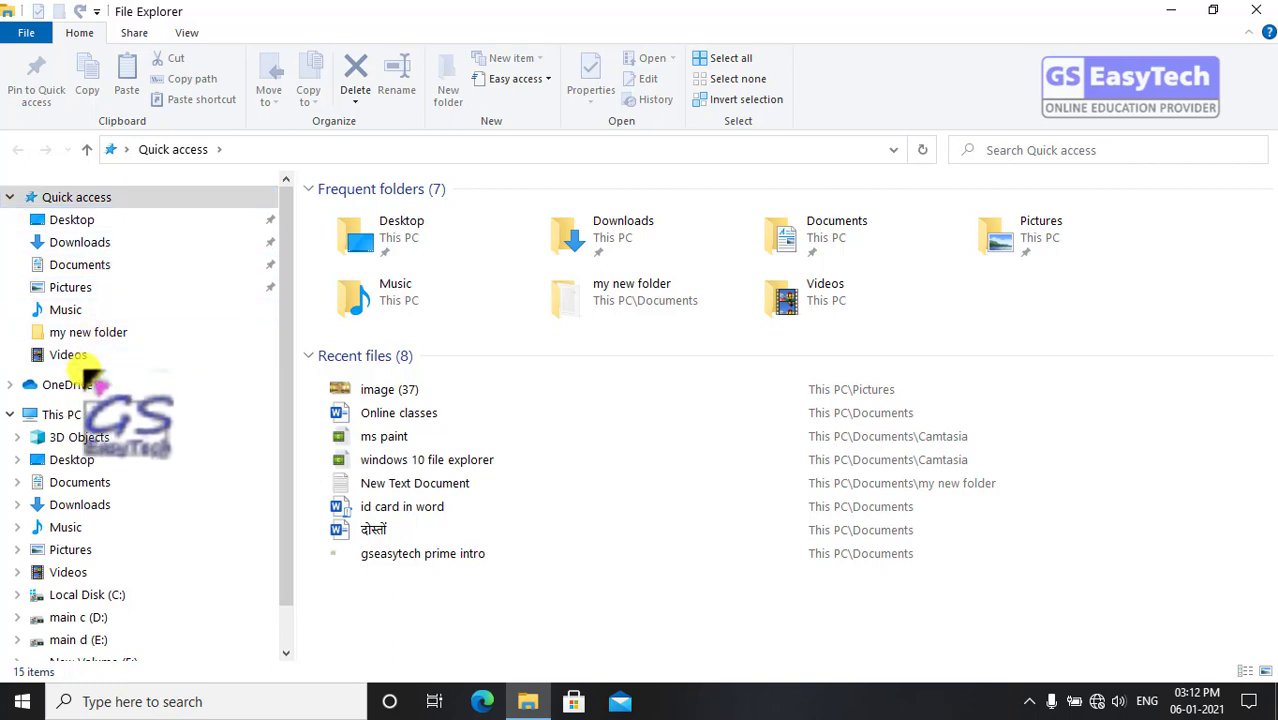
Step: Show the slideshow's source images in File Explorer's Pictures folder, selecting image (60), (32), (59) and (31) one after another
{"action": "left_click", "coordinate": [75, 287]}
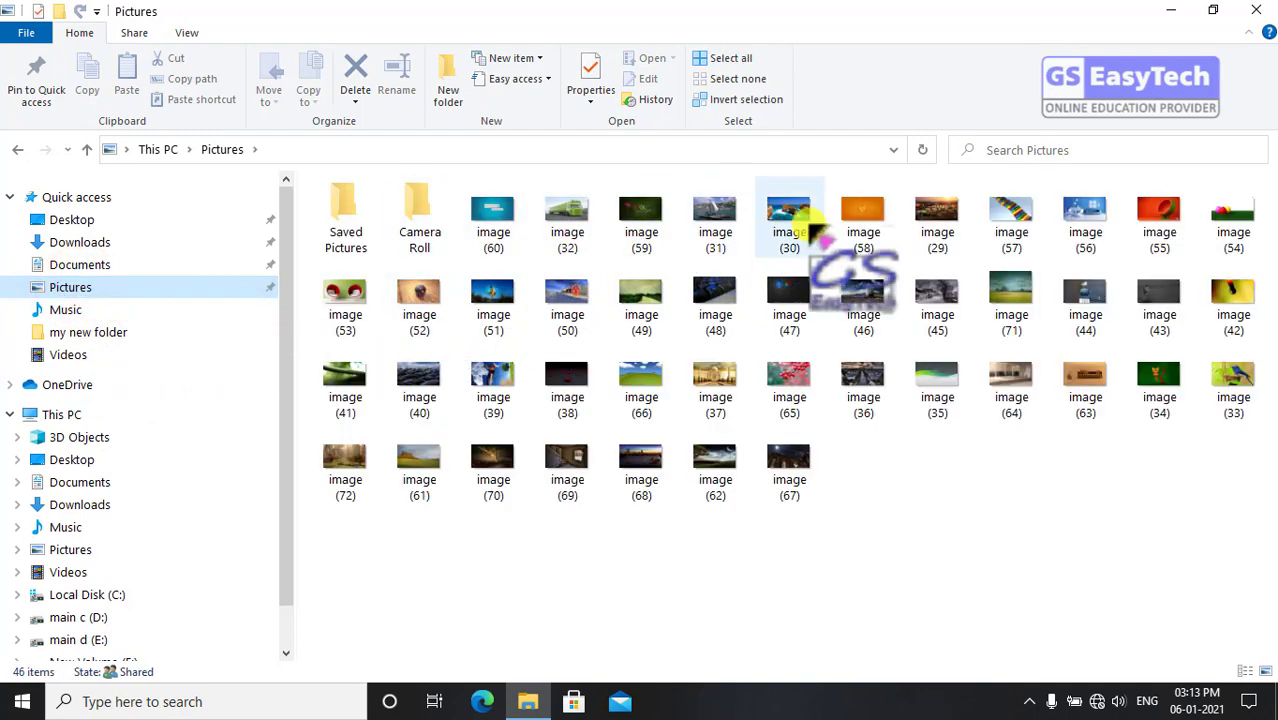
{"action": "left_click", "coordinate": [492, 235]}
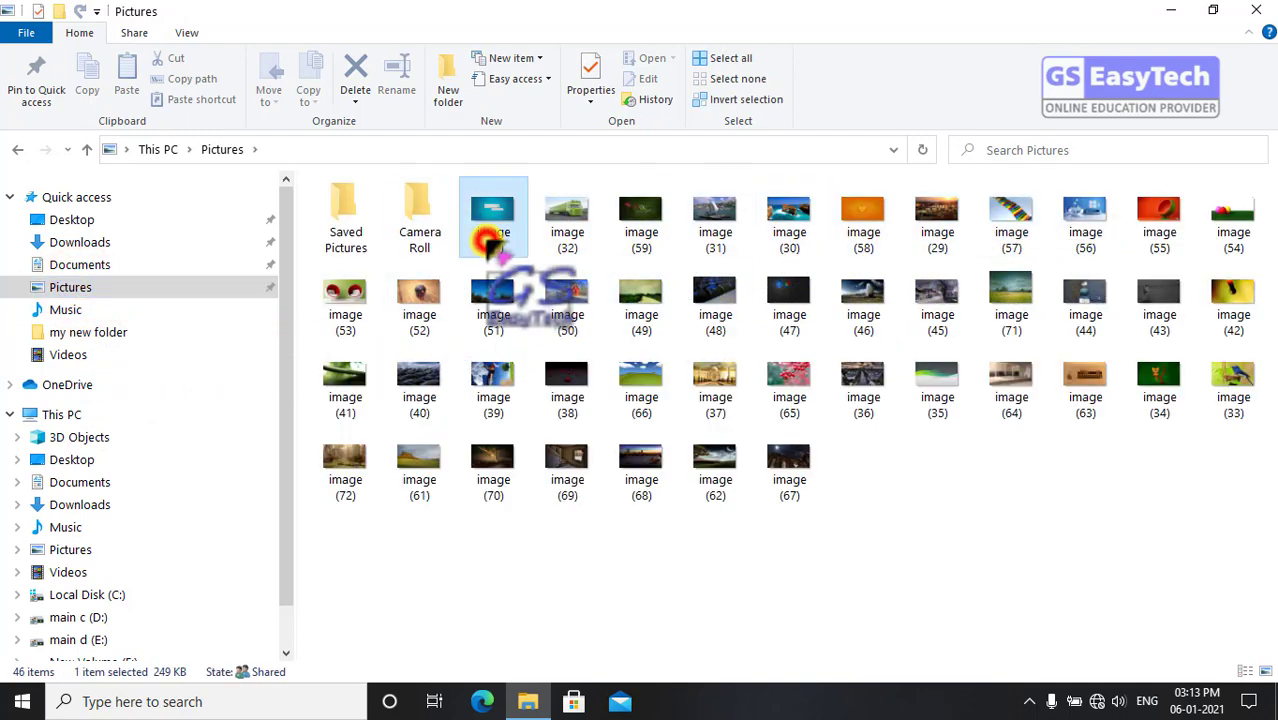
{"action": "left_click", "coordinate": [570, 232]}
{"action": "left_click", "coordinate": [638, 230]}
{"action": "left_click", "coordinate": [705, 232]}
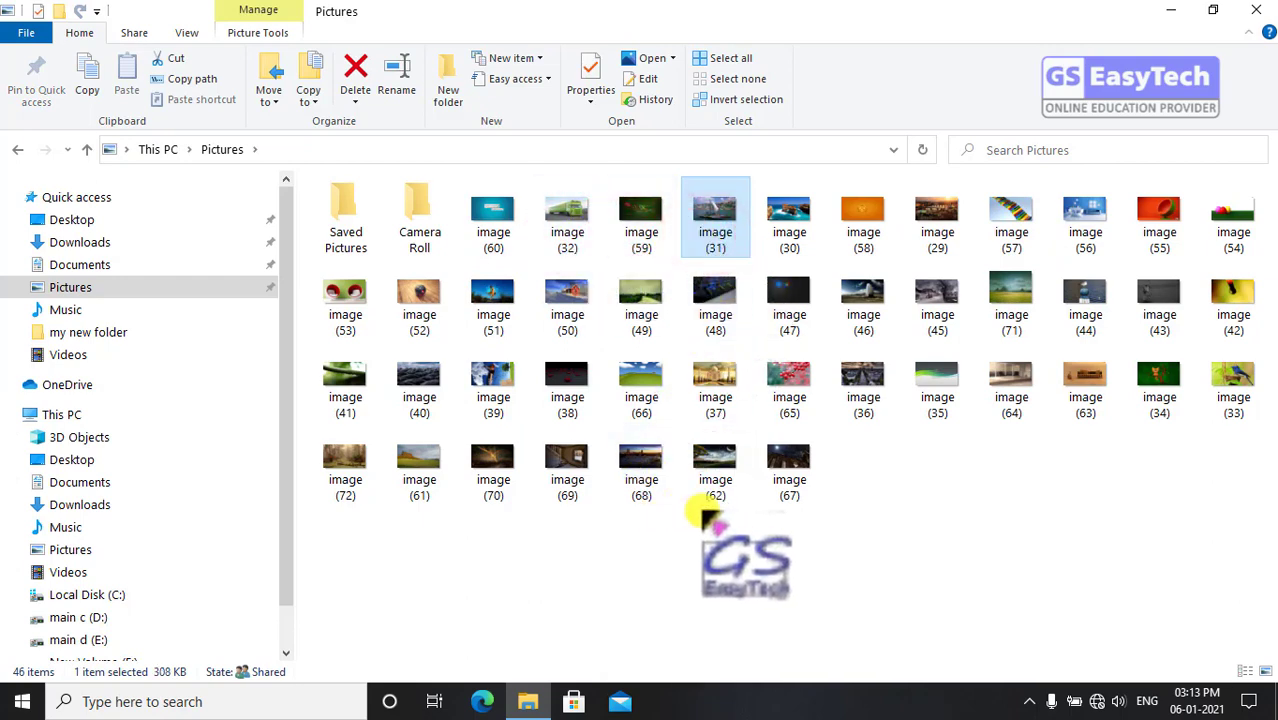
Step: Select image (60), (30), (49) and (47) one after another in the Pictures folder, and close File Explorer
{"action": "left_click", "coordinate": [491, 208]}
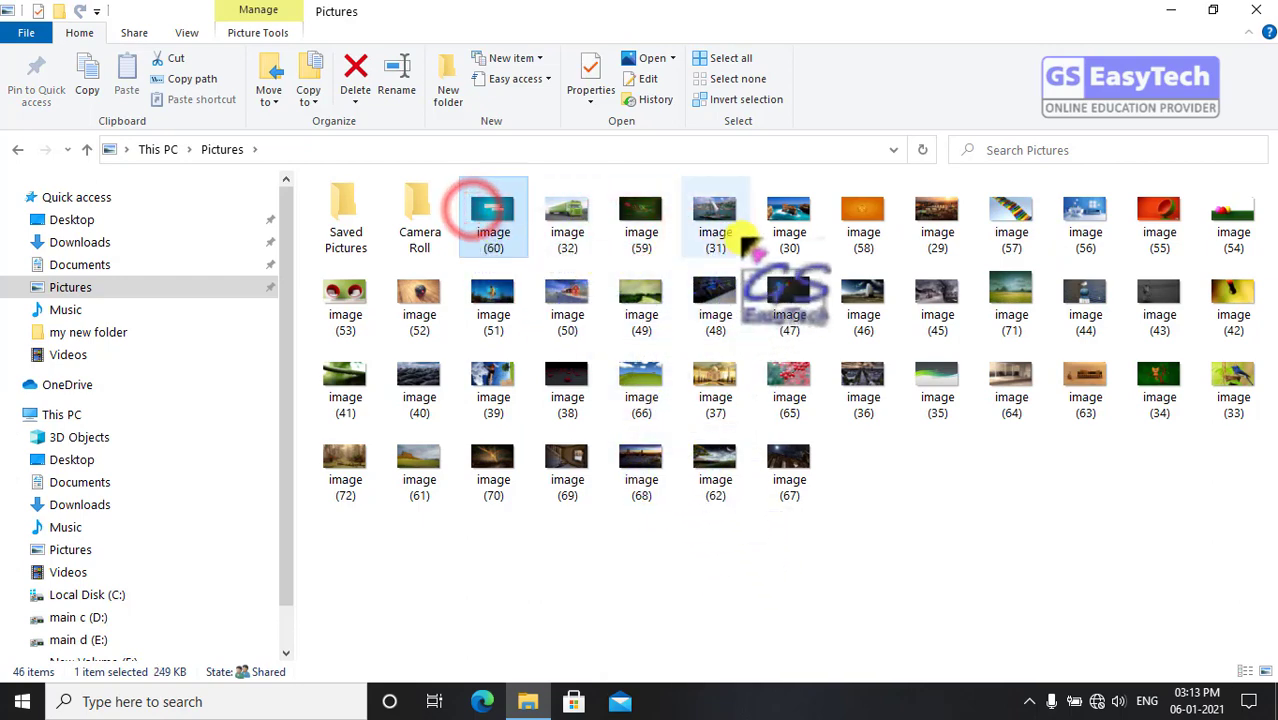
{"action": "left_click", "coordinate": [795, 216]}
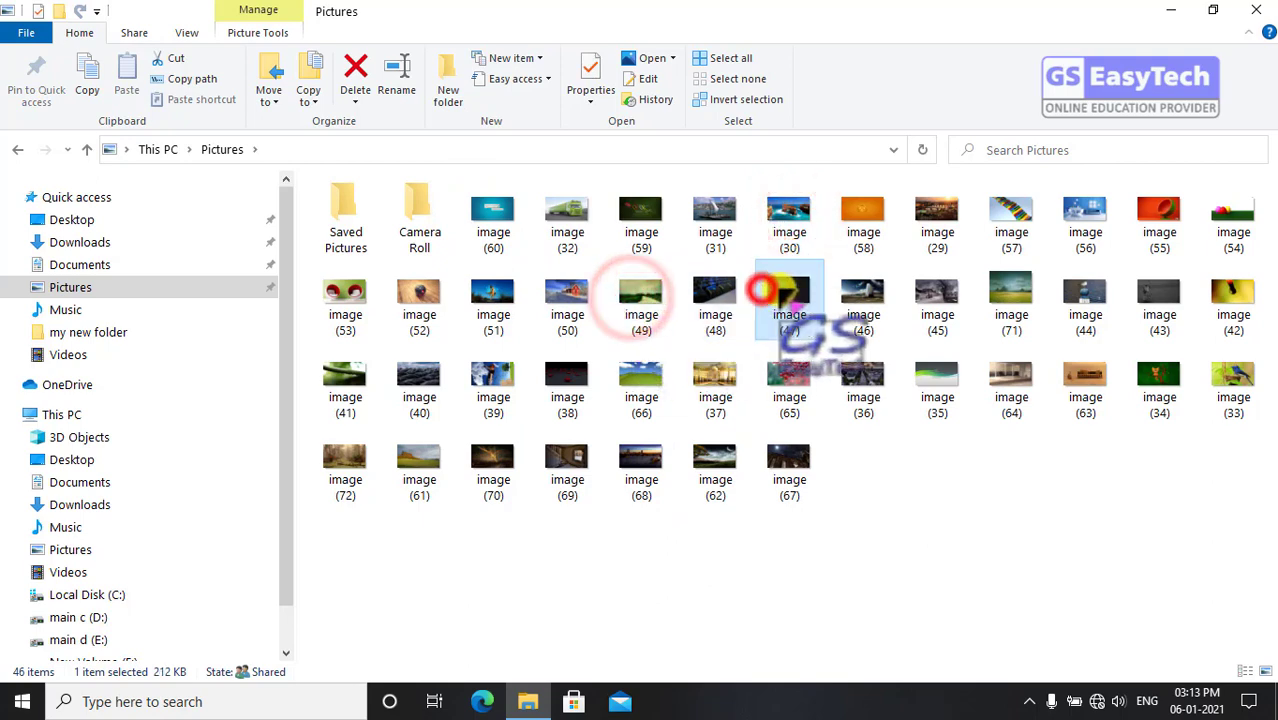
{"action": "left_click", "coordinate": [765, 300]}
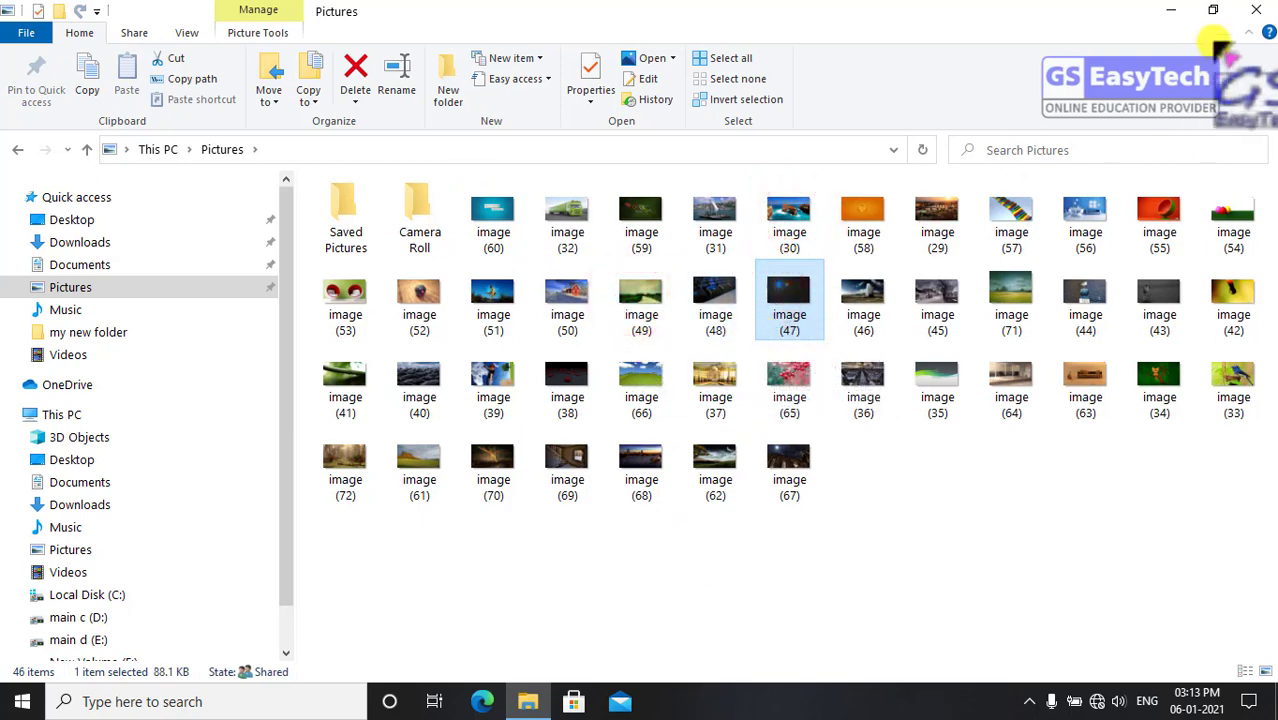
{"action": "left_click", "coordinate": [1262, 10]}
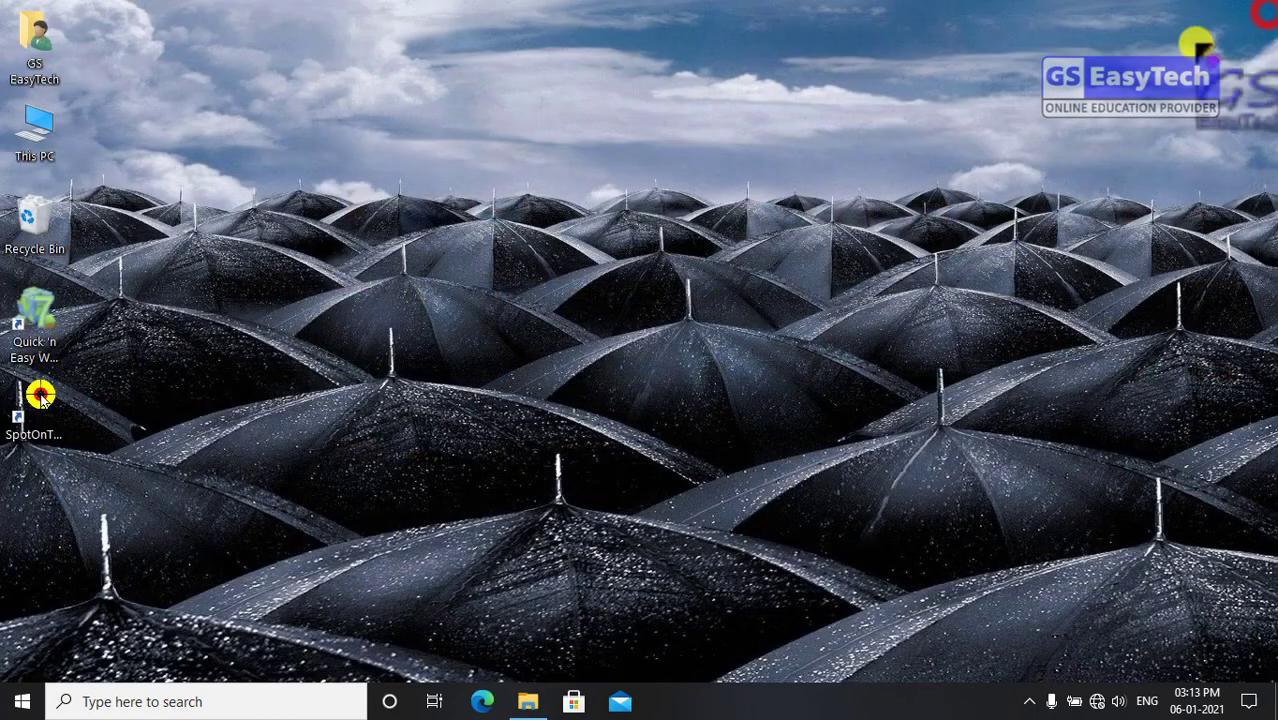
Step: Reopen the desktop's Background personalization settings and turn on Shuffle for the slideshow
{"action": "right_click", "coordinate": [521, 108]}
{"action": "left_click", "coordinate": [578, 393]}
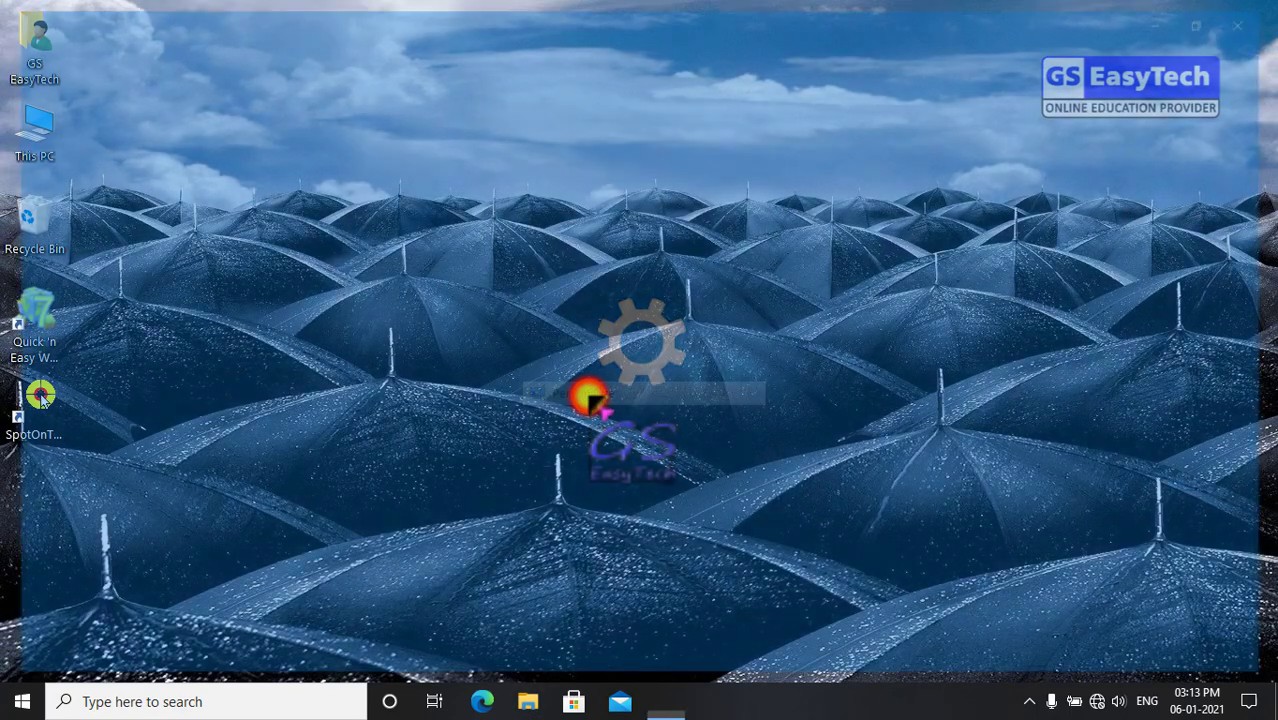
{"action": "scroll", "coordinate": [417, 385], "scroll_direction": "down", "scroll_amount": 5}
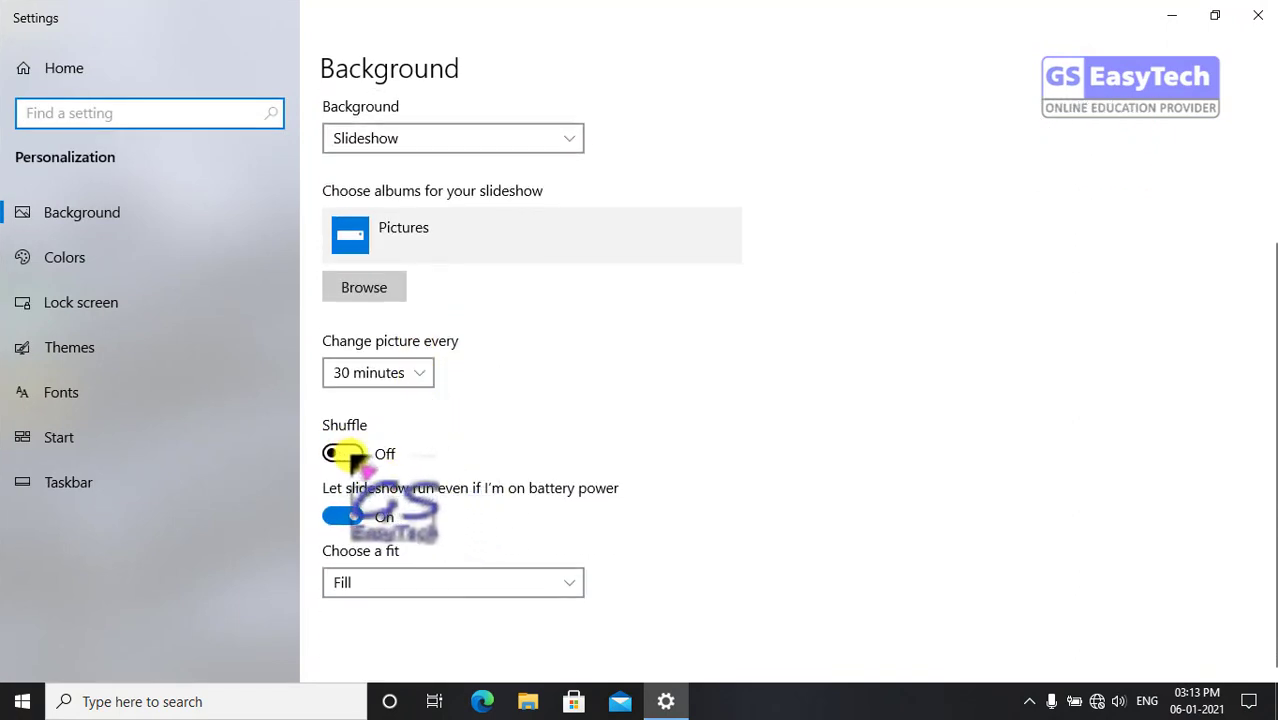
{"action": "left_click", "coordinate": [345, 452]}
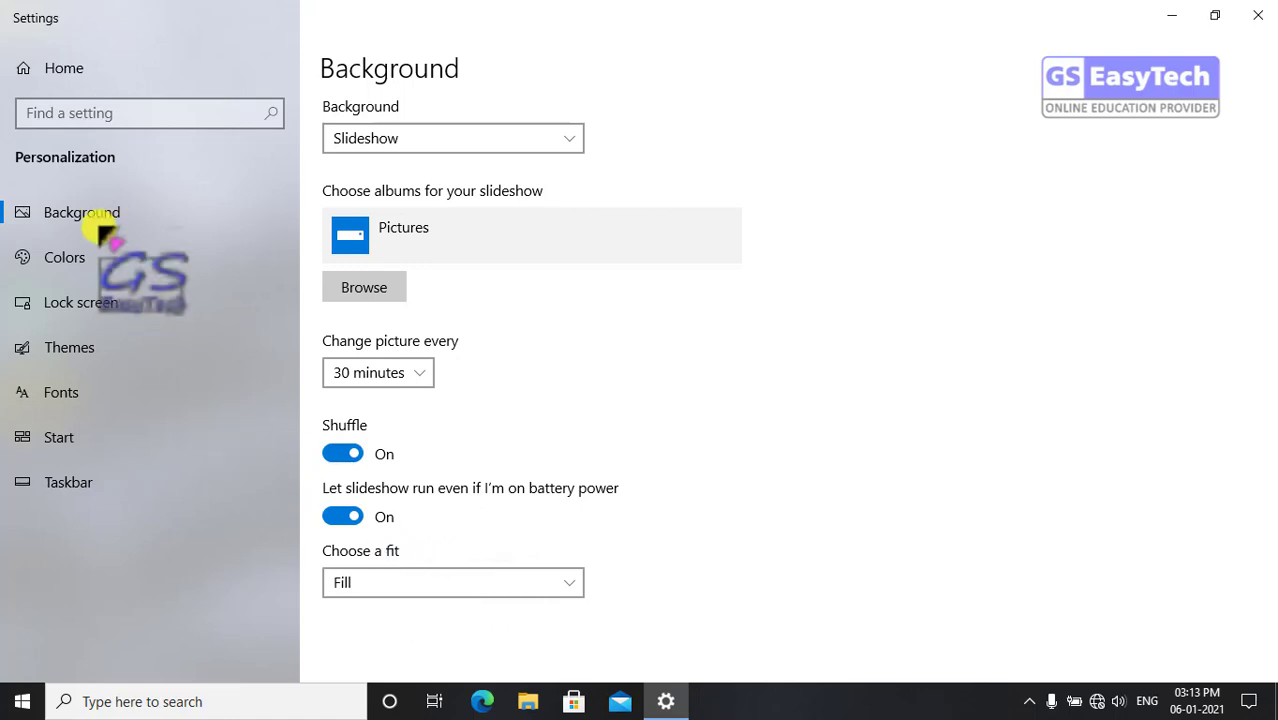
{"action": "left_click_drag", "start_coordinate": [3, 3], "coordinate": [1275, 677]}
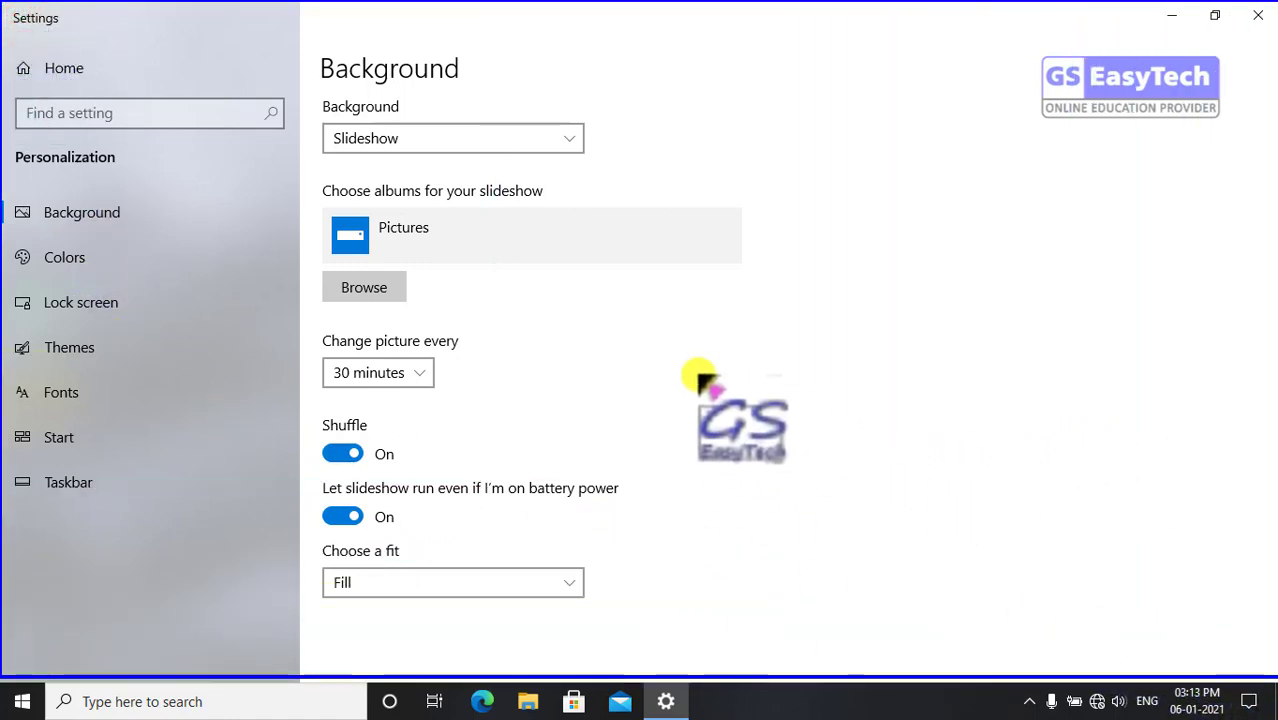
{"action": "left_click_drag", "start_coordinate": [122, 101], "coordinate": [866, 529]}
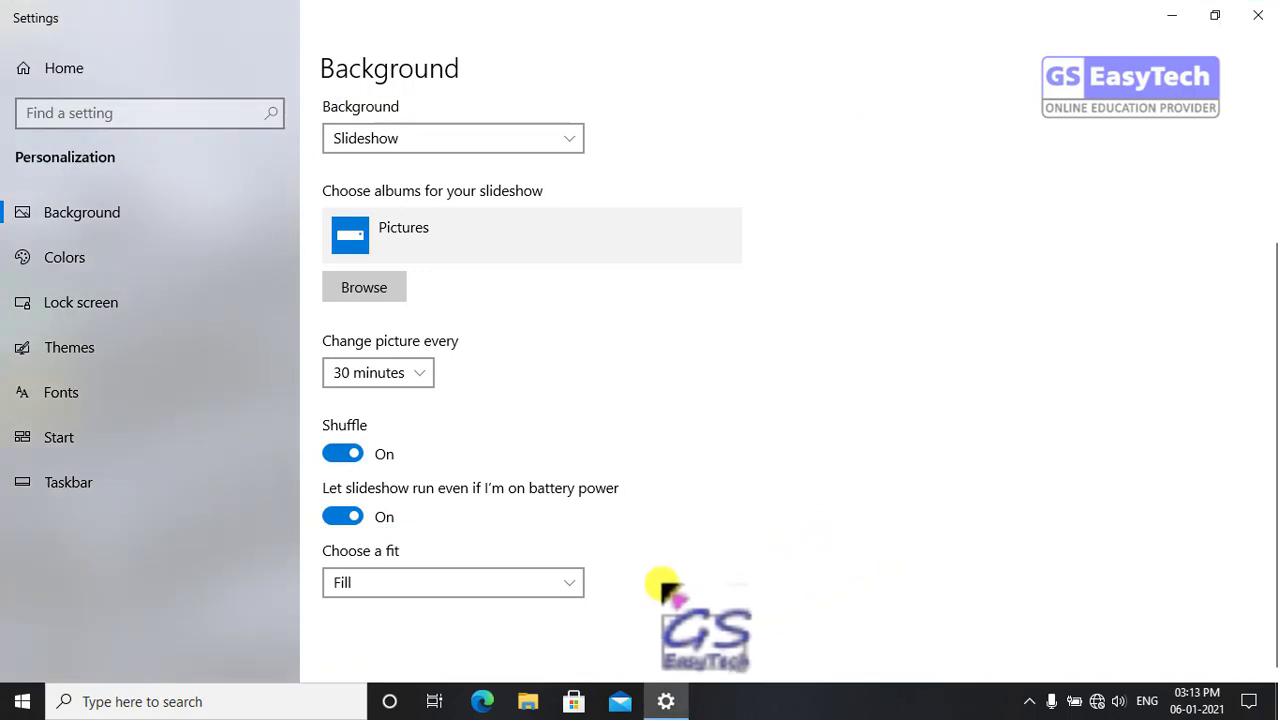
Step: Check the available picture fit options and background types, leaving each list without choosing anything
{"action": "left_click", "coordinate": [572, 588]}
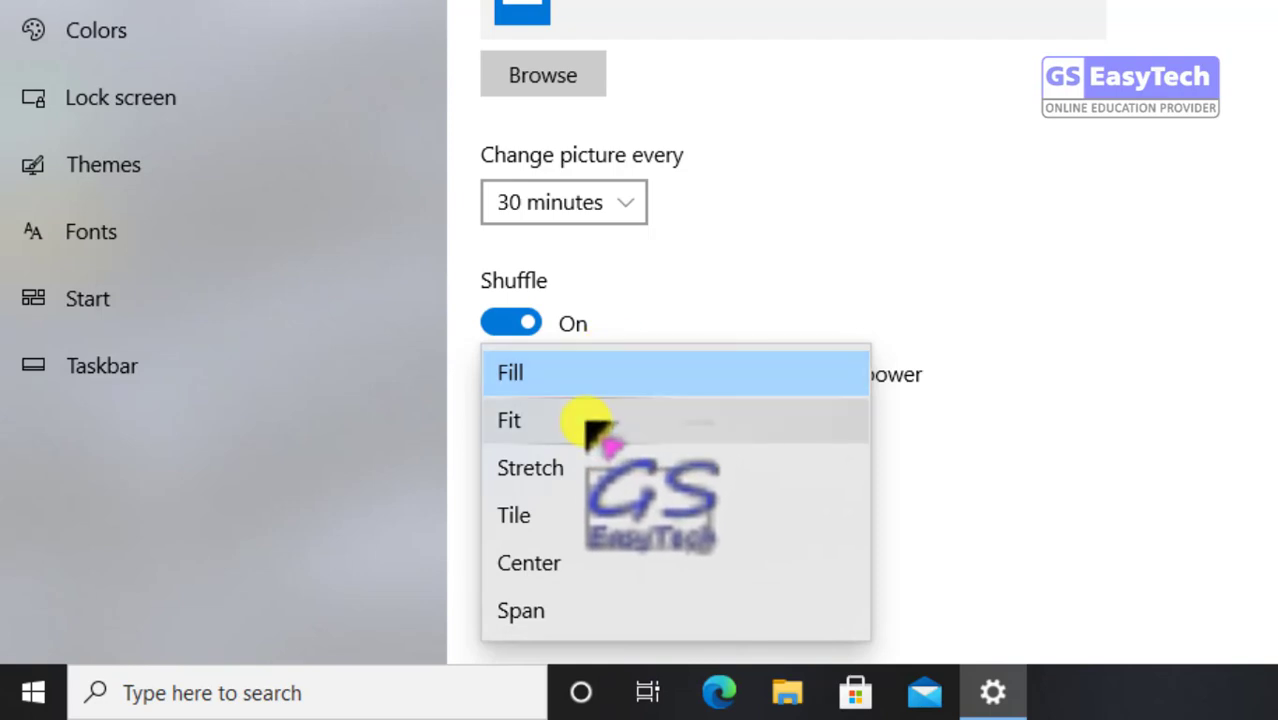
{"action": "left_click", "coordinate": [836, 214]}
{"action": "scroll", "coordinate": [838, 218], "scroll_direction": "up", "scroll_amount": 3}
{"action": "scroll", "coordinate": [842, 226], "scroll_direction": "down", "scroll_amount": 1}
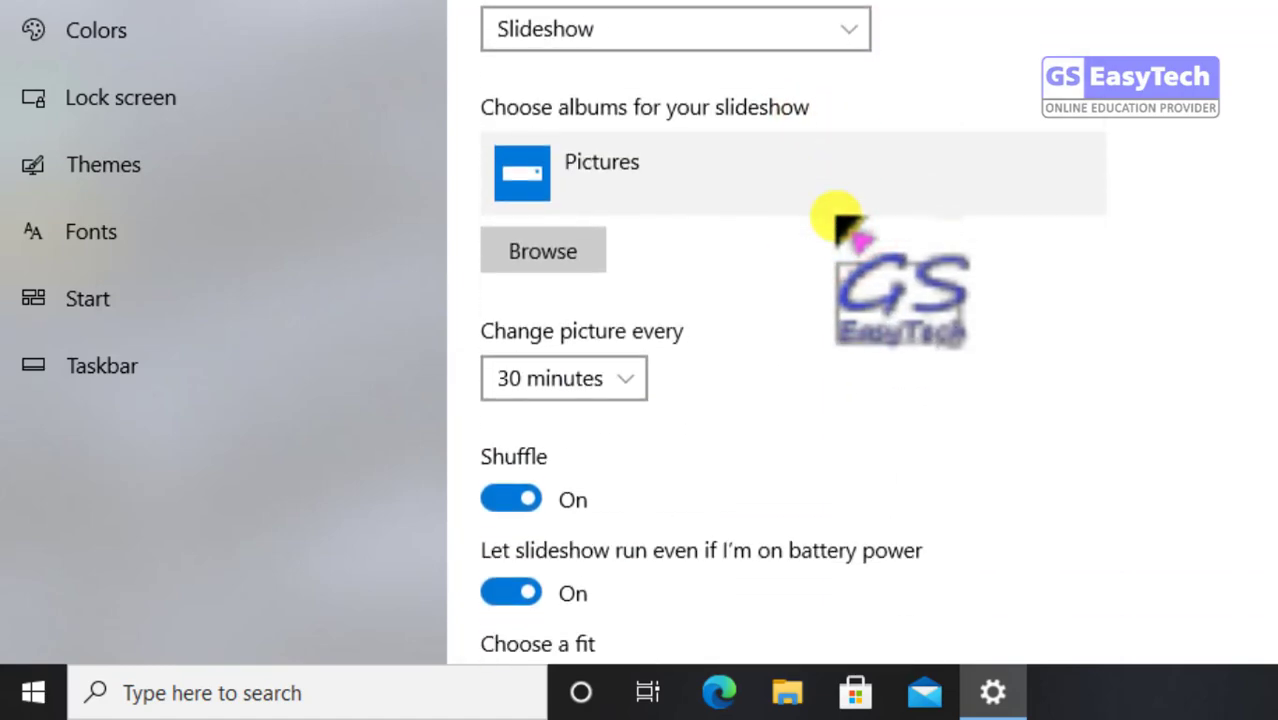
{"action": "scroll", "coordinate": [838, 218], "scroll_direction": "up", "scroll_amount": 2}
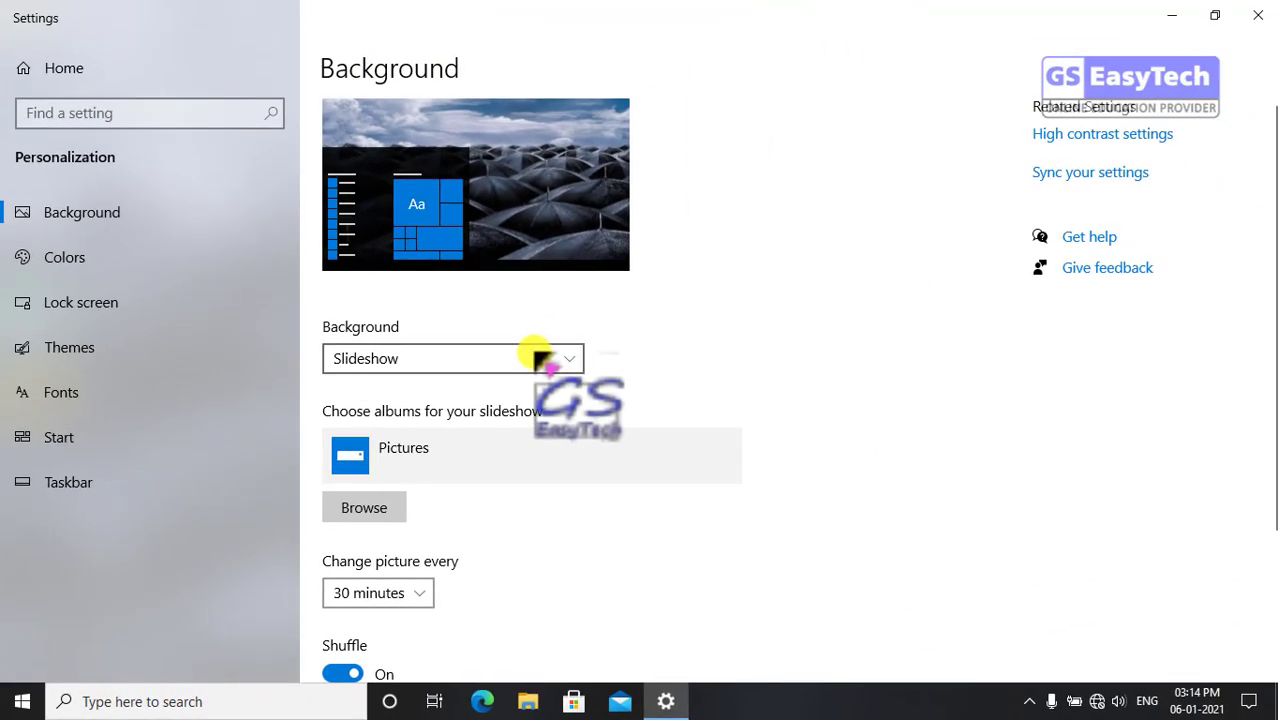
{"action": "left_click", "coordinate": [540, 358]}
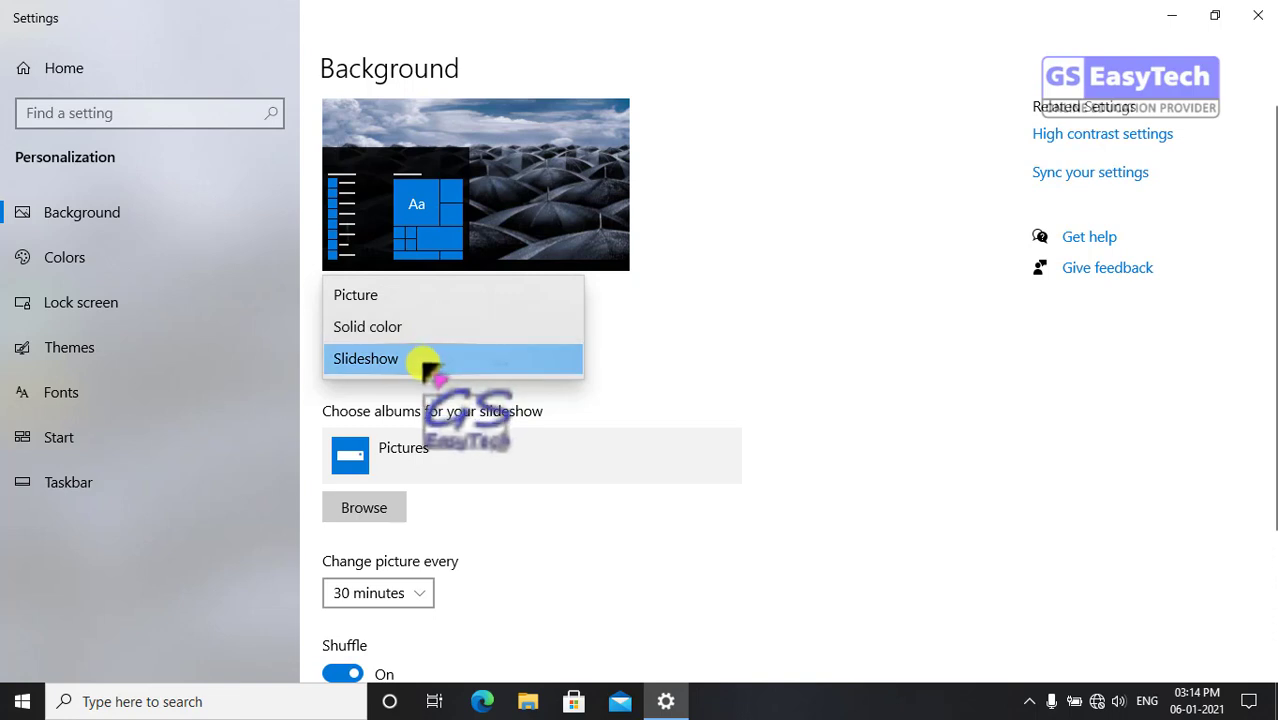
{"action": "left_click", "coordinate": [663, 340]}
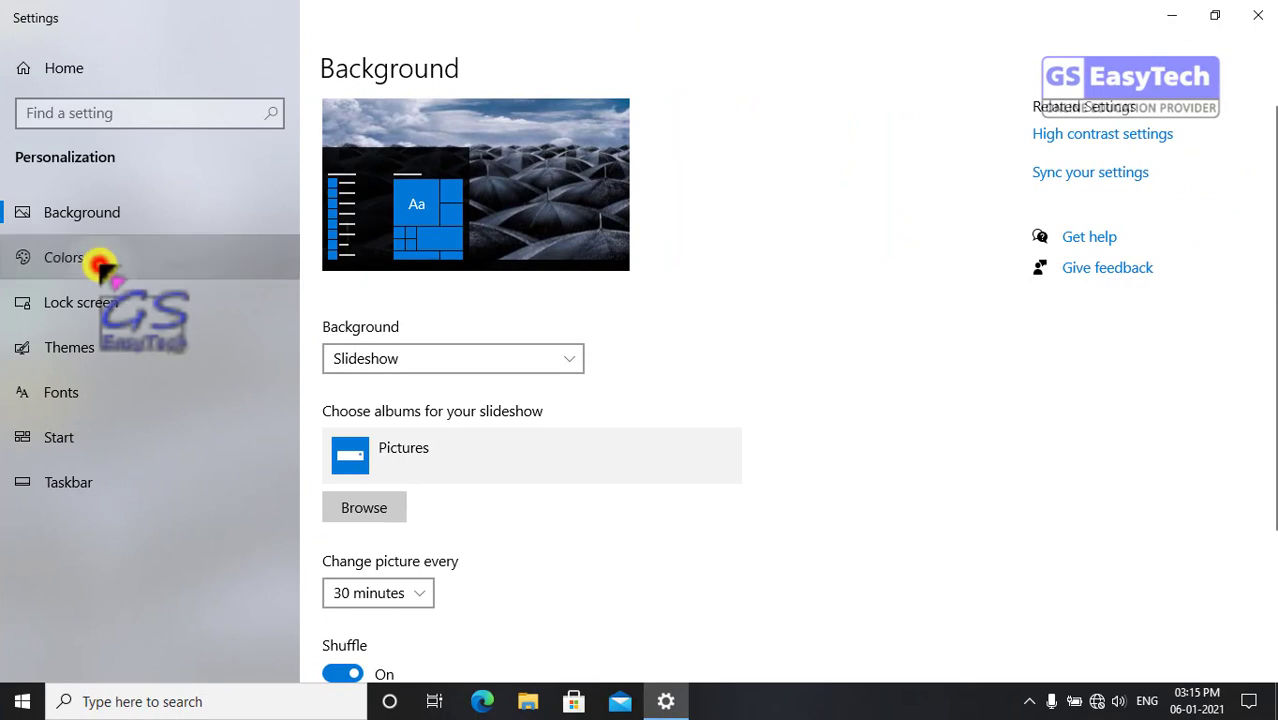
Step: Open the Colors personalization settings and set the color choice to Light
{"action": "left_click", "coordinate": [98, 264]}
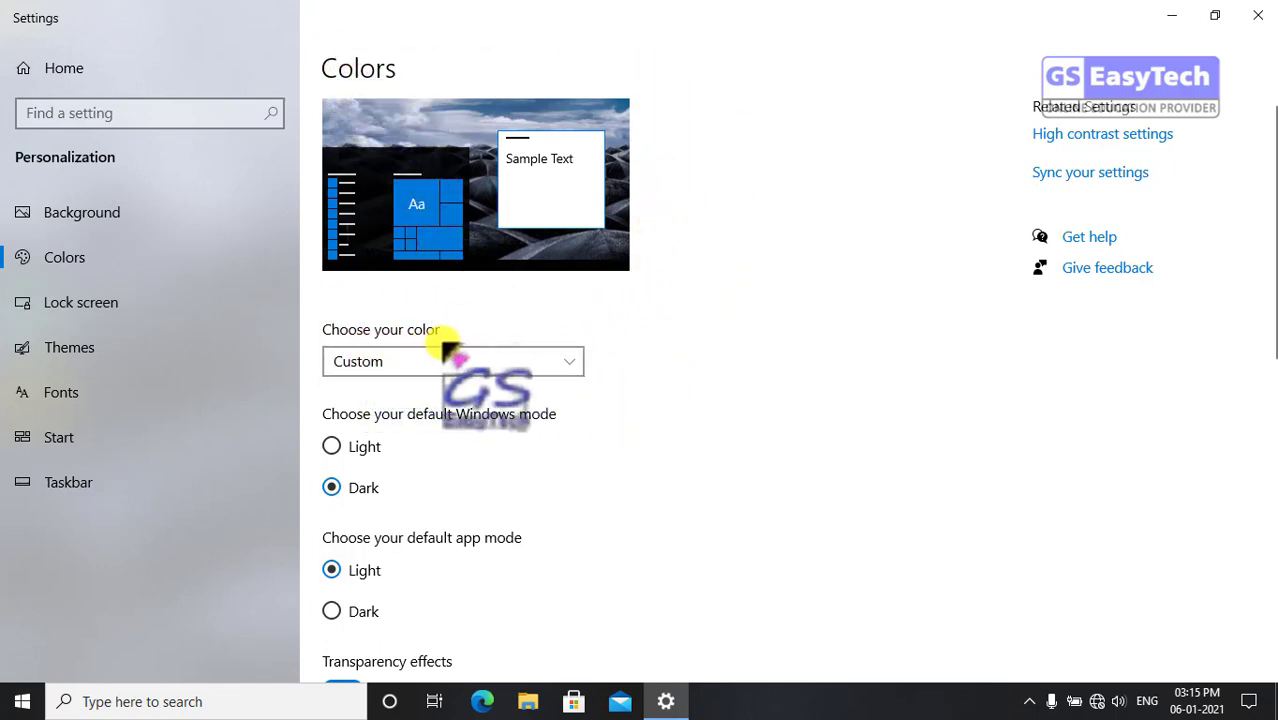
{"action": "left_click", "coordinate": [575, 364]}
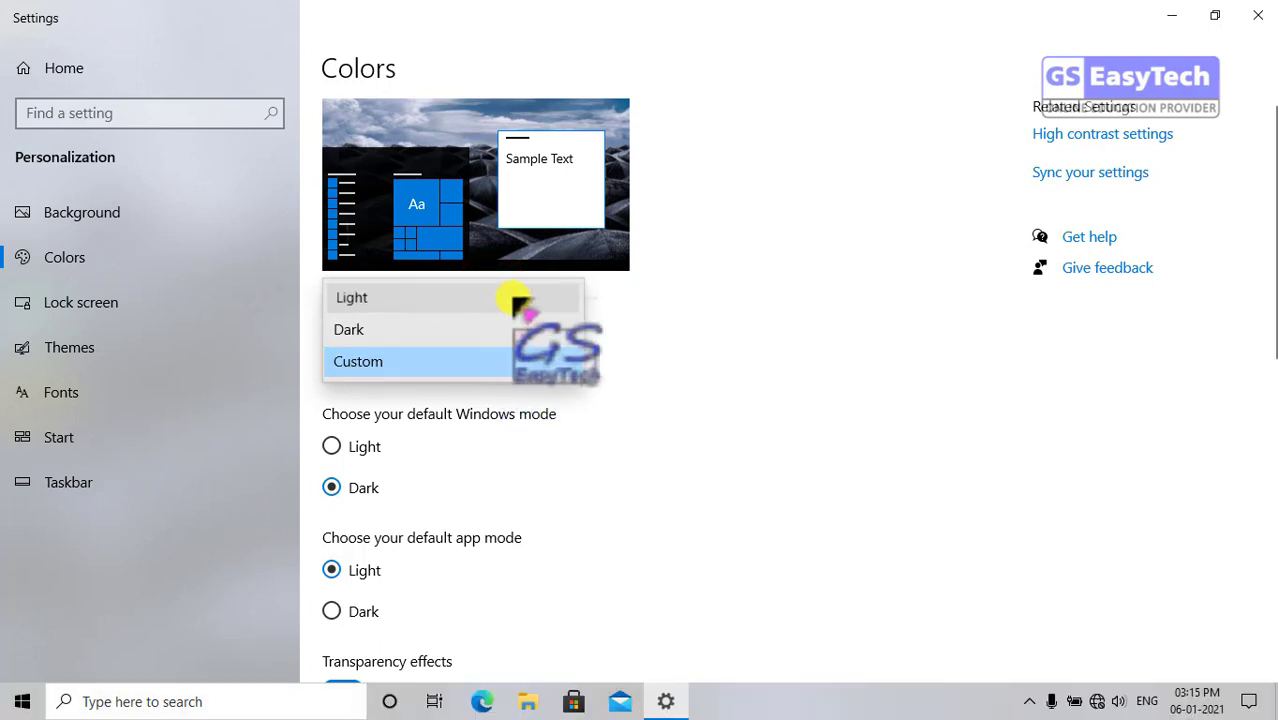
{"action": "left_click", "coordinate": [510, 297]}
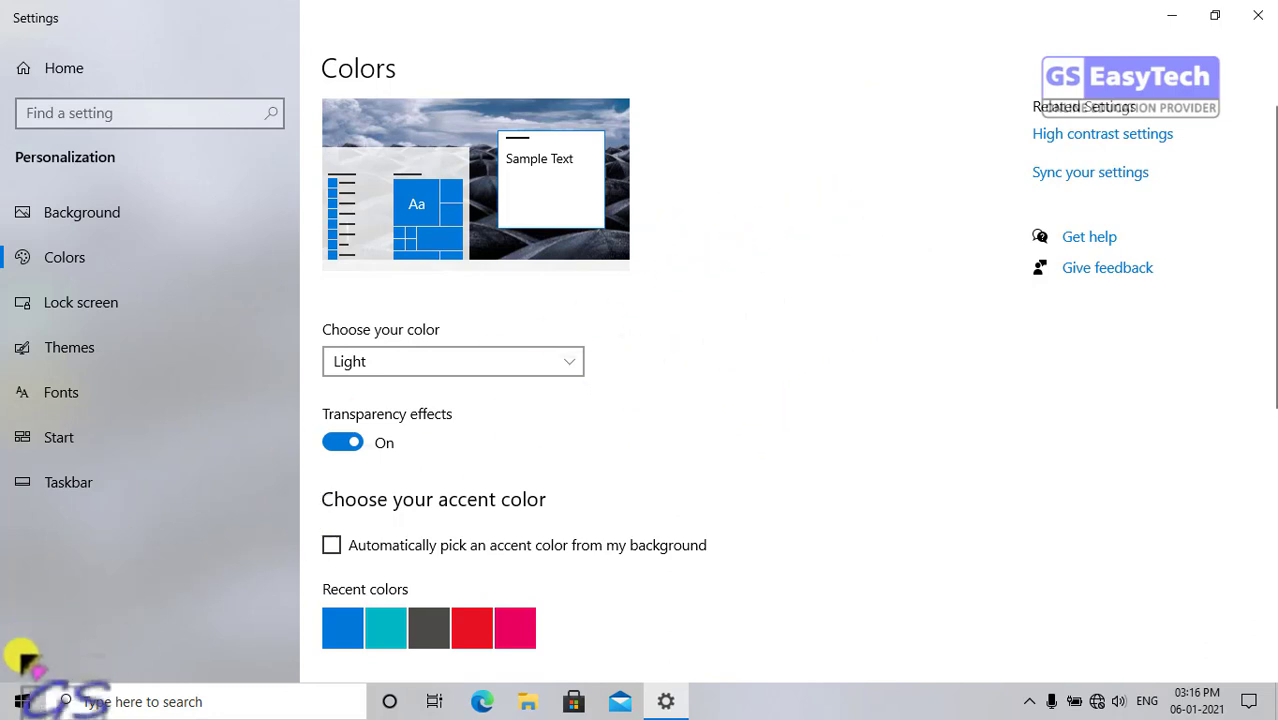
Step: Check how the Light color choice looks in the Start menu and in a File Explorer window, closing both
{"action": "left_click", "coordinate": [16, 702]}
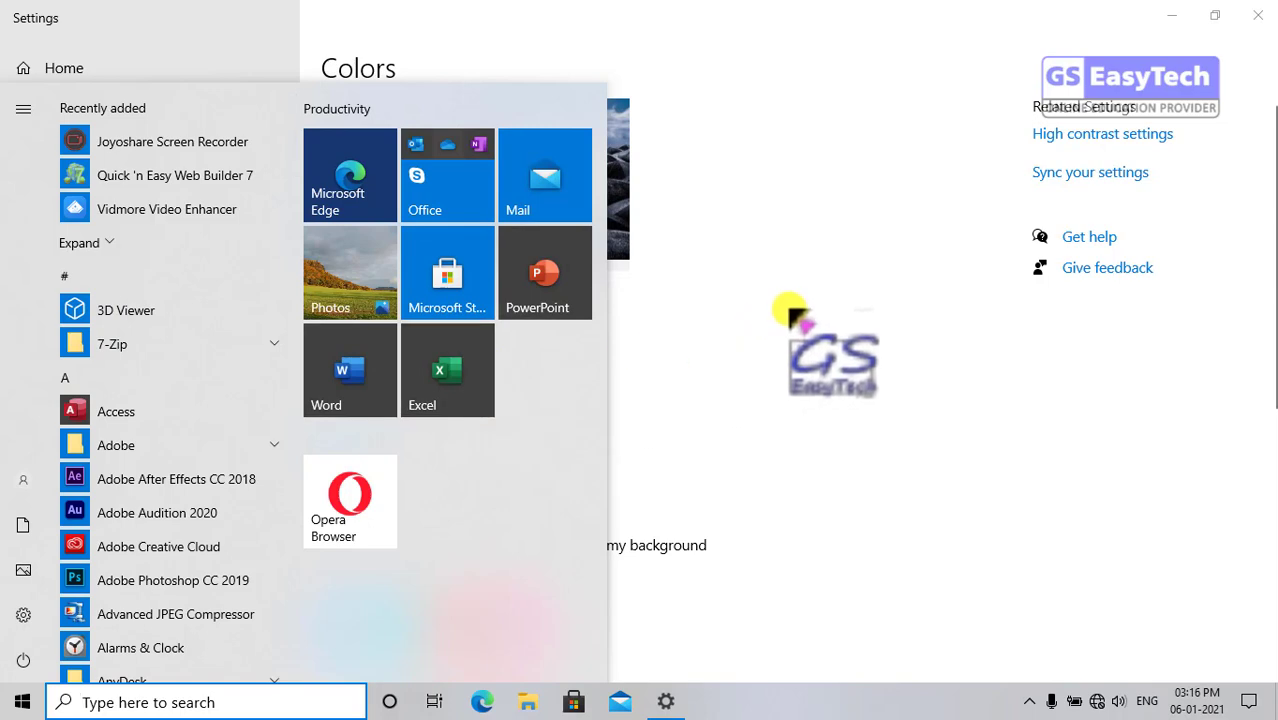
{"action": "left_click", "coordinate": [789, 307]}
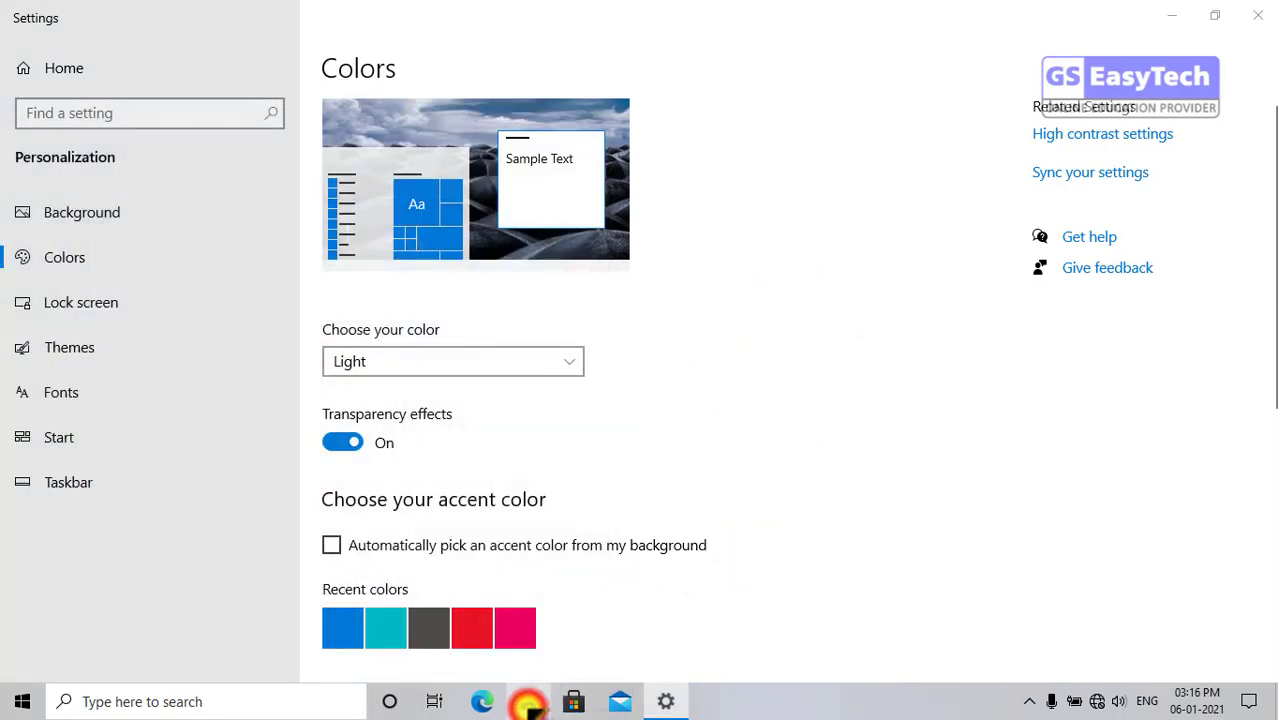
{"action": "left_click", "coordinate": [527, 701]}
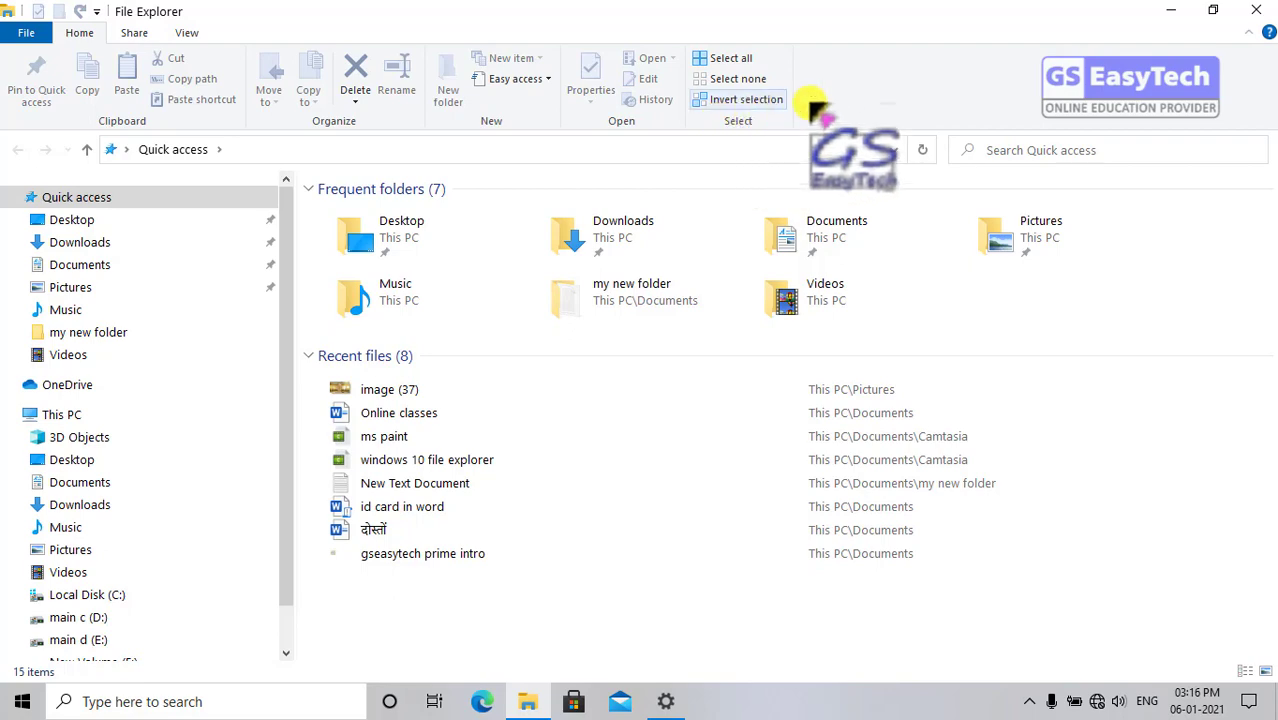
{"action": "left_click", "coordinate": [1257, 10]}
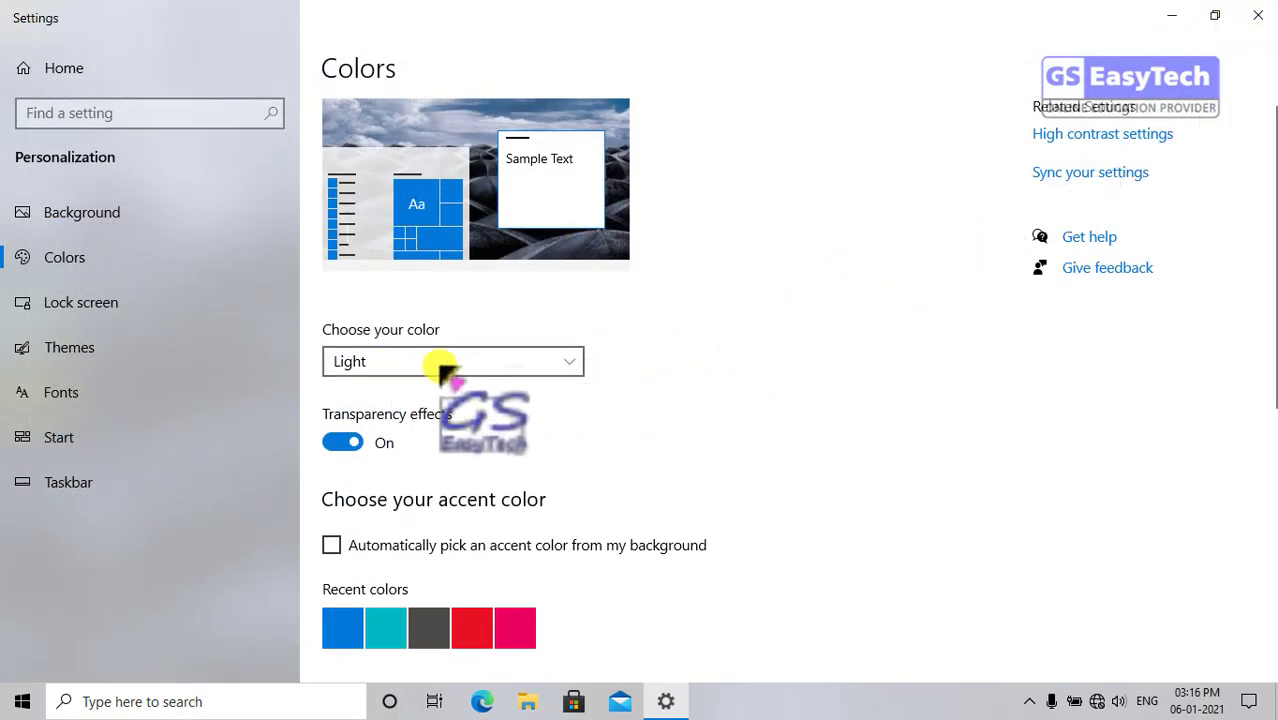
Step: Set the color choice to Dark and check its look in File Explorer and the Start menu, closing both
{"action": "left_click", "coordinate": [572, 366]}
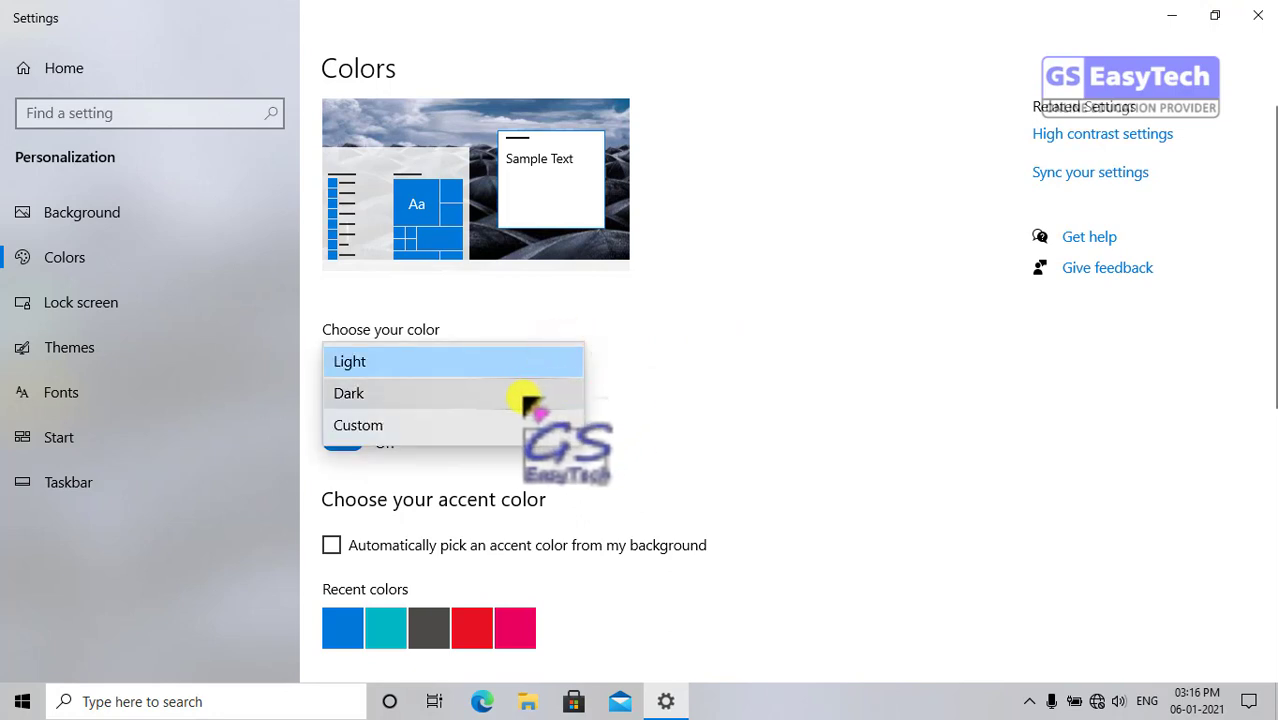
{"action": "left_click", "coordinate": [526, 398]}
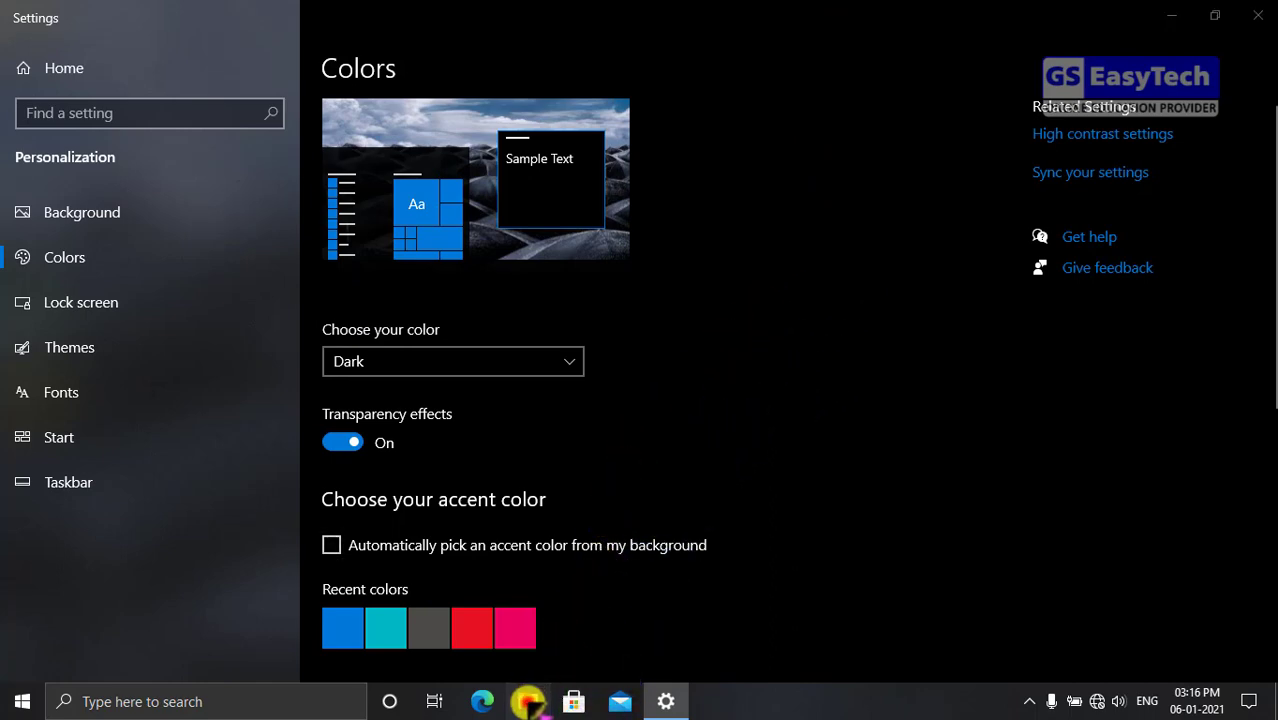
{"action": "left_click", "coordinate": [528, 701]}
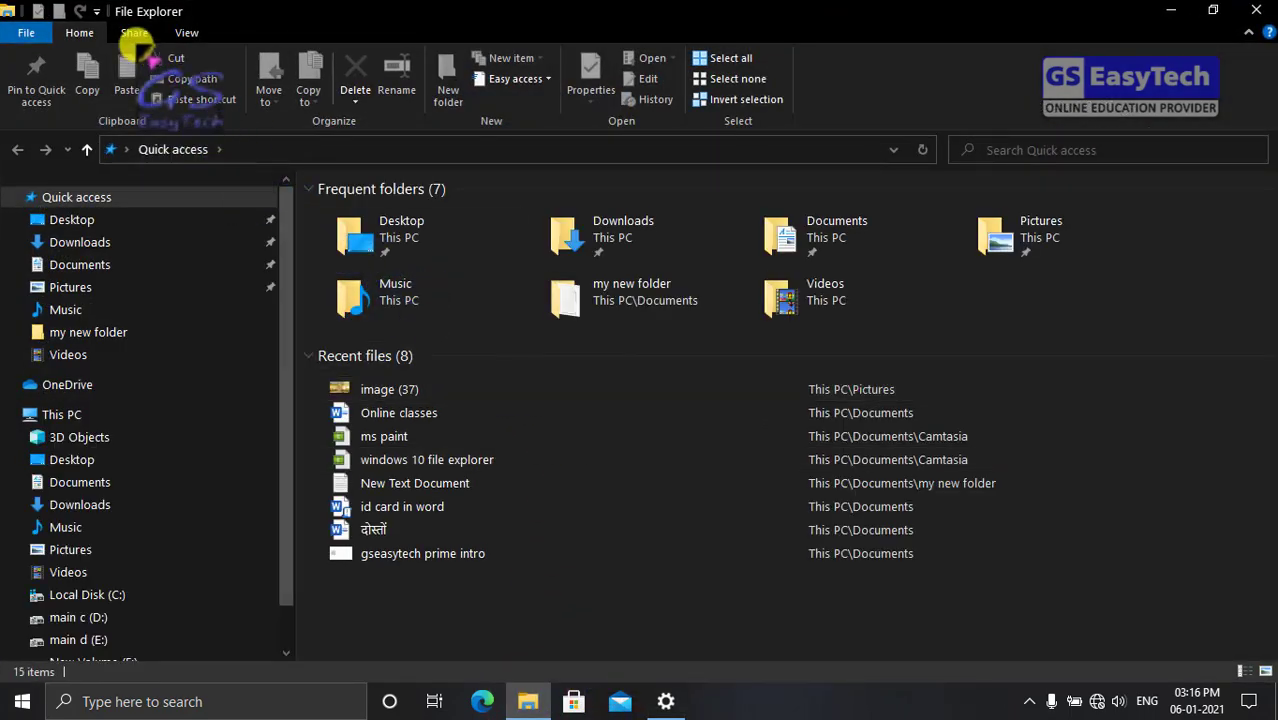
{"action": "left_click", "coordinate": [1258, 10]}
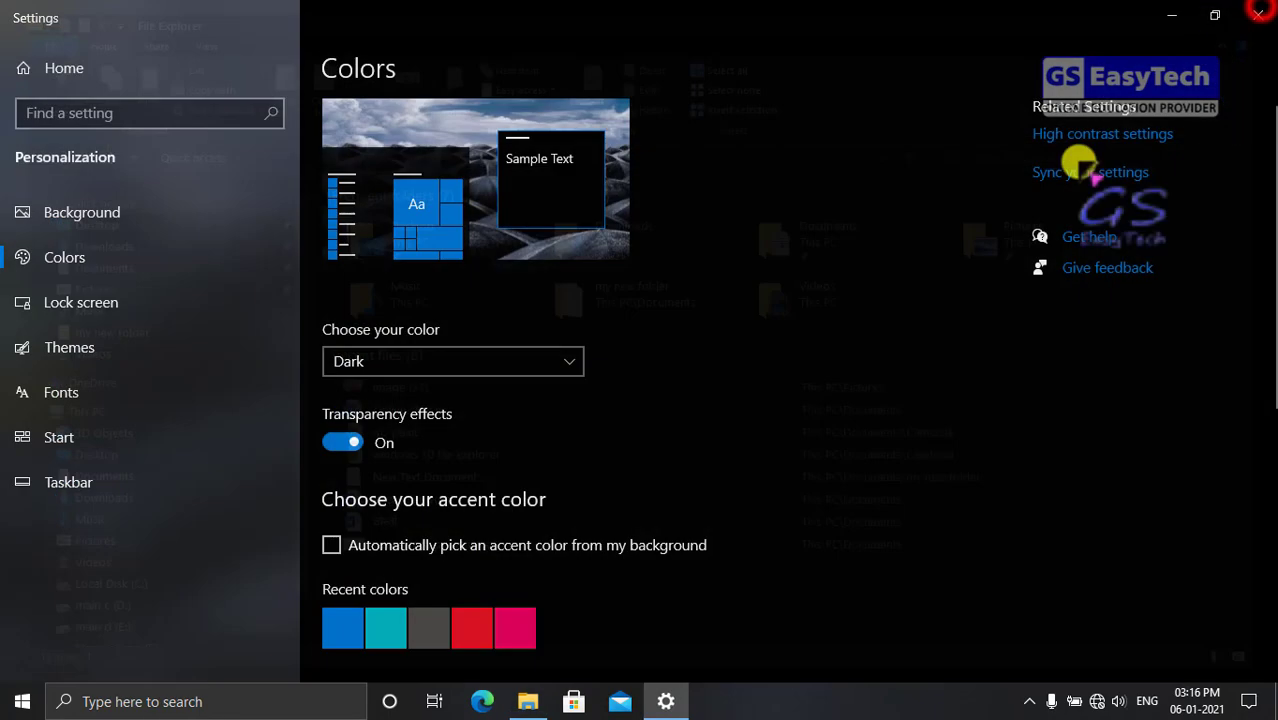
{"action": "left_click", "coordinate": [14, 701]}
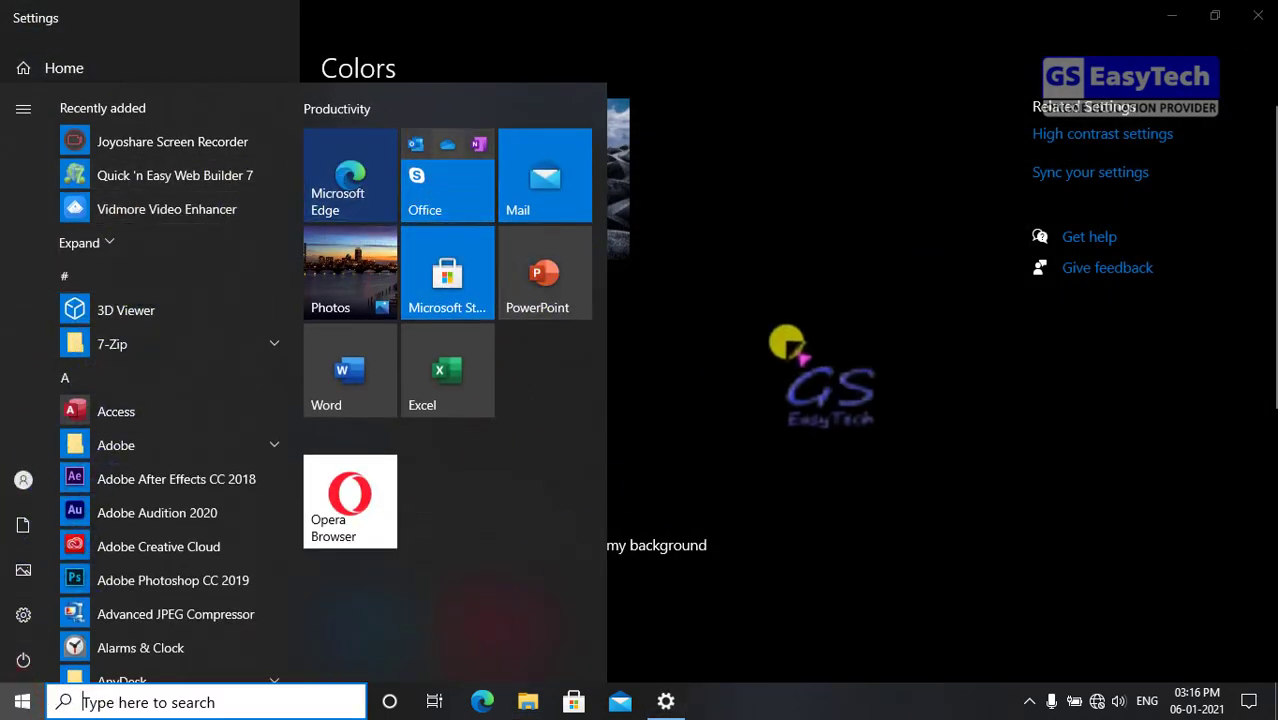
{"action": "left_click", "coordinate": [786, 342]}
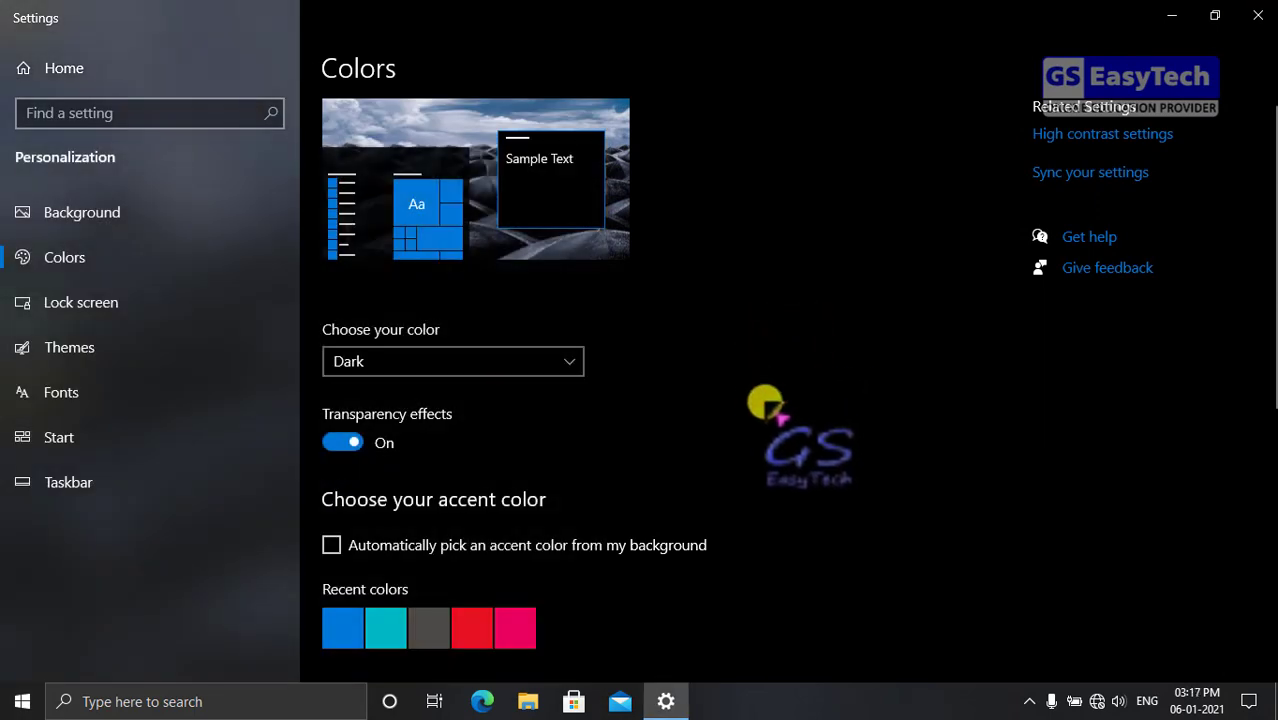
Step: Switch the color choice to Light and back to Dark to compare the two
{"action": "left_click", "coordinate": [566, 358]}
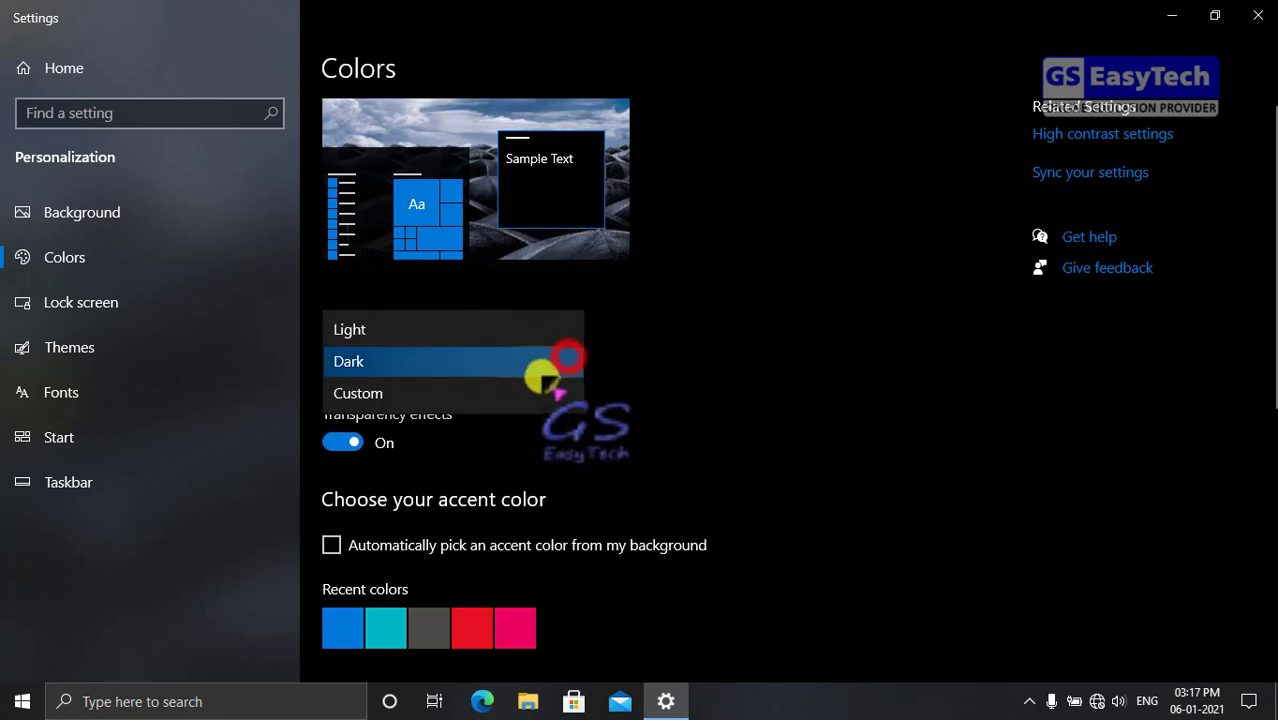
{"action": "left_click", "coordinate": [499, 338]}
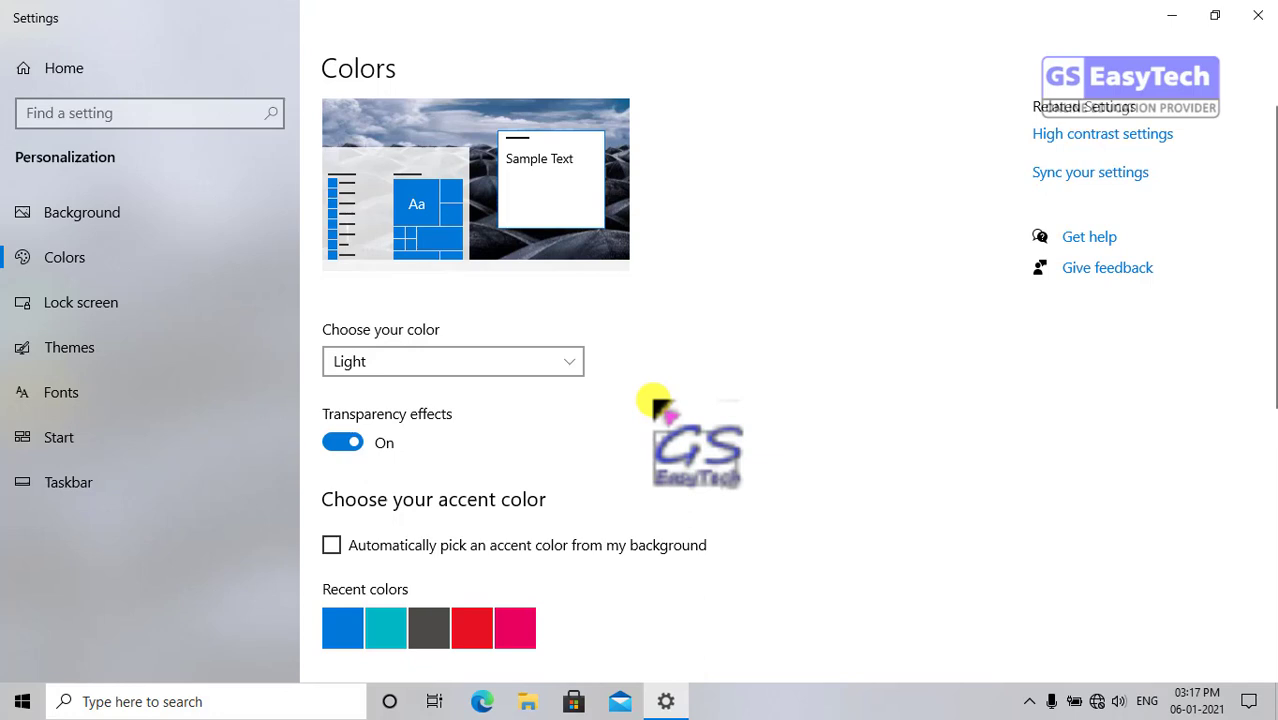
{"action": "left_click", "coordinate": [548, 358]}
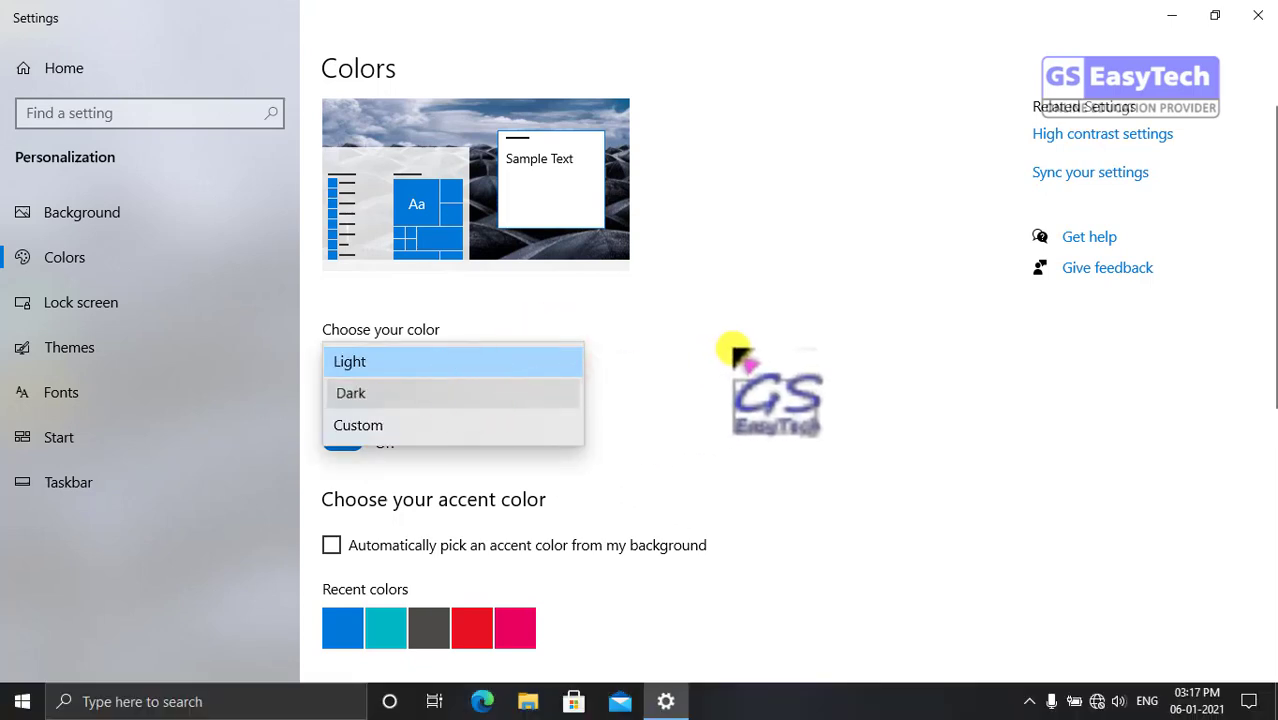
{"action": "key", "text": "Return"}
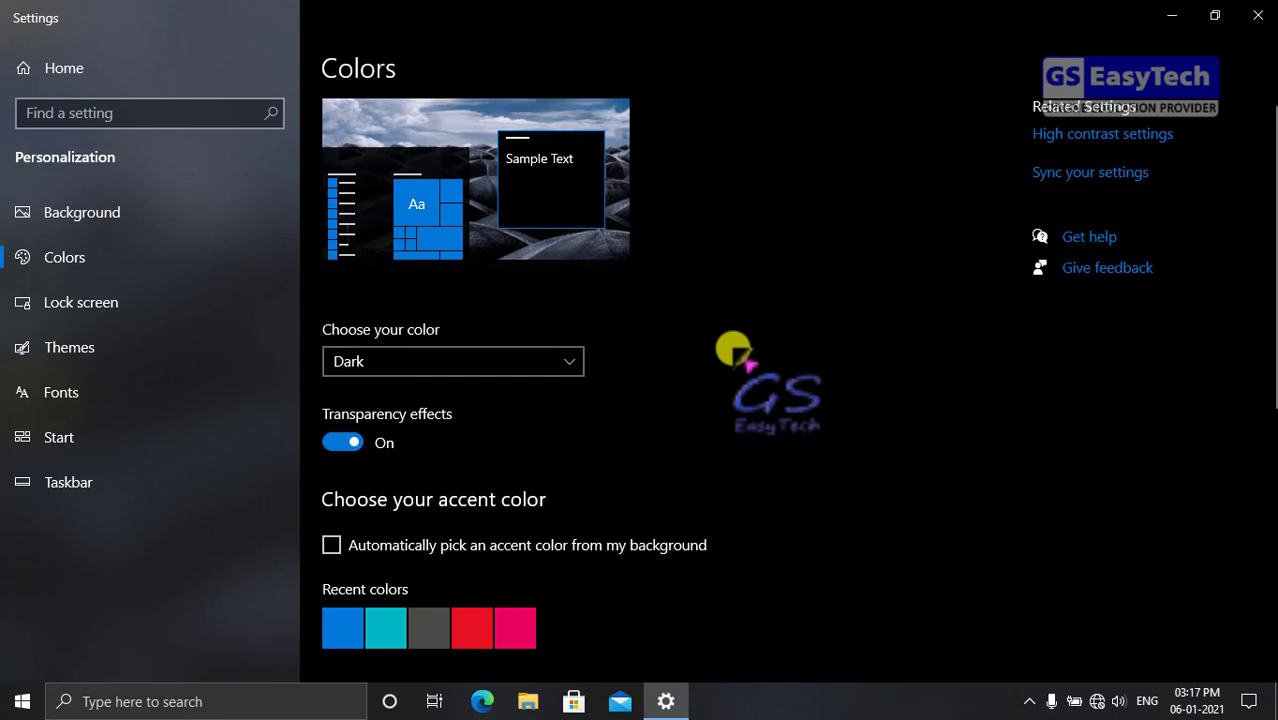
Step: Set the color choice to Custom, with Dark as both the default Windows mode and the default app mode
{"action": "left_click", "coordinate": [550, 352]}
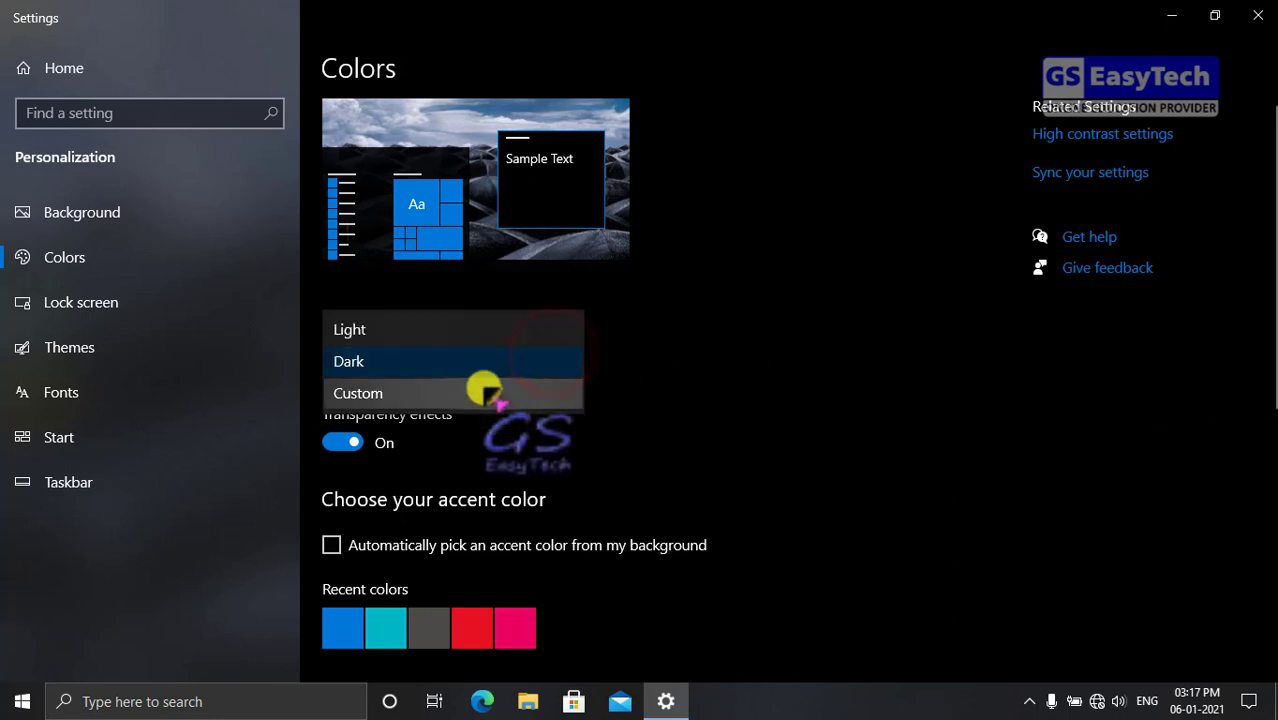
{"action": "left_click", "coordinate": [485, 393]}
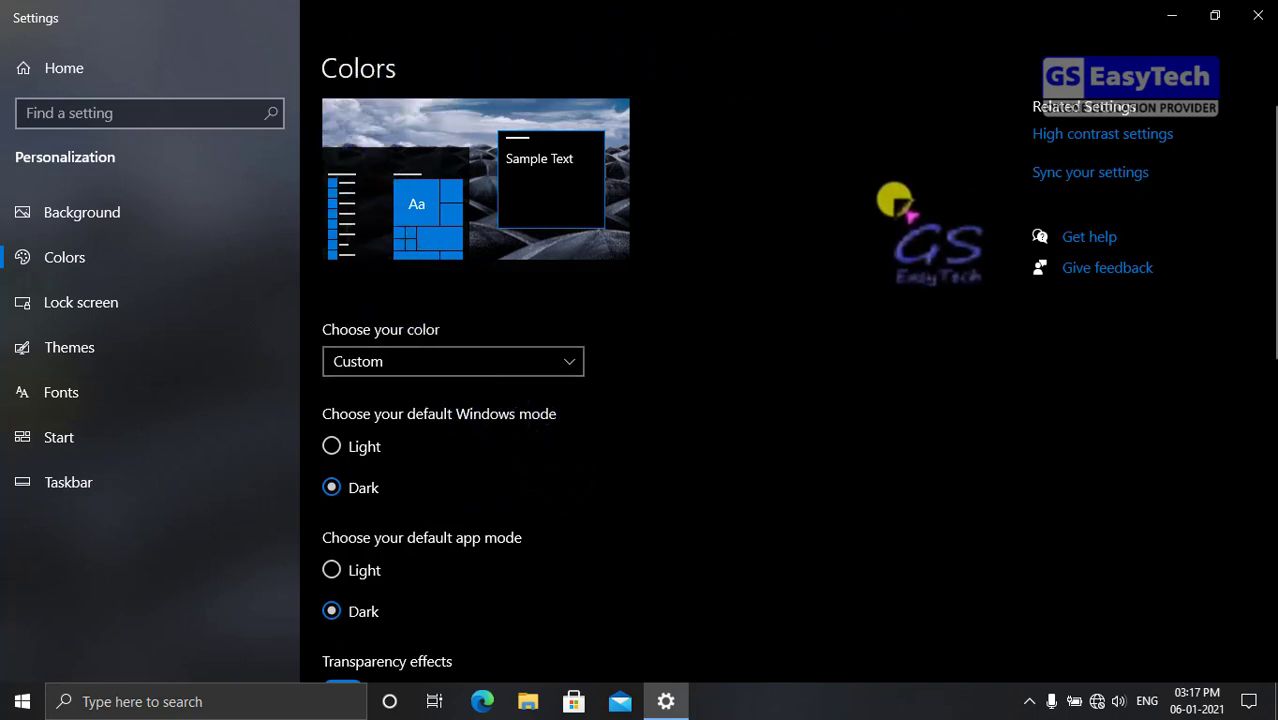
{"action": "left_click", "coordinate": [331, 446]}
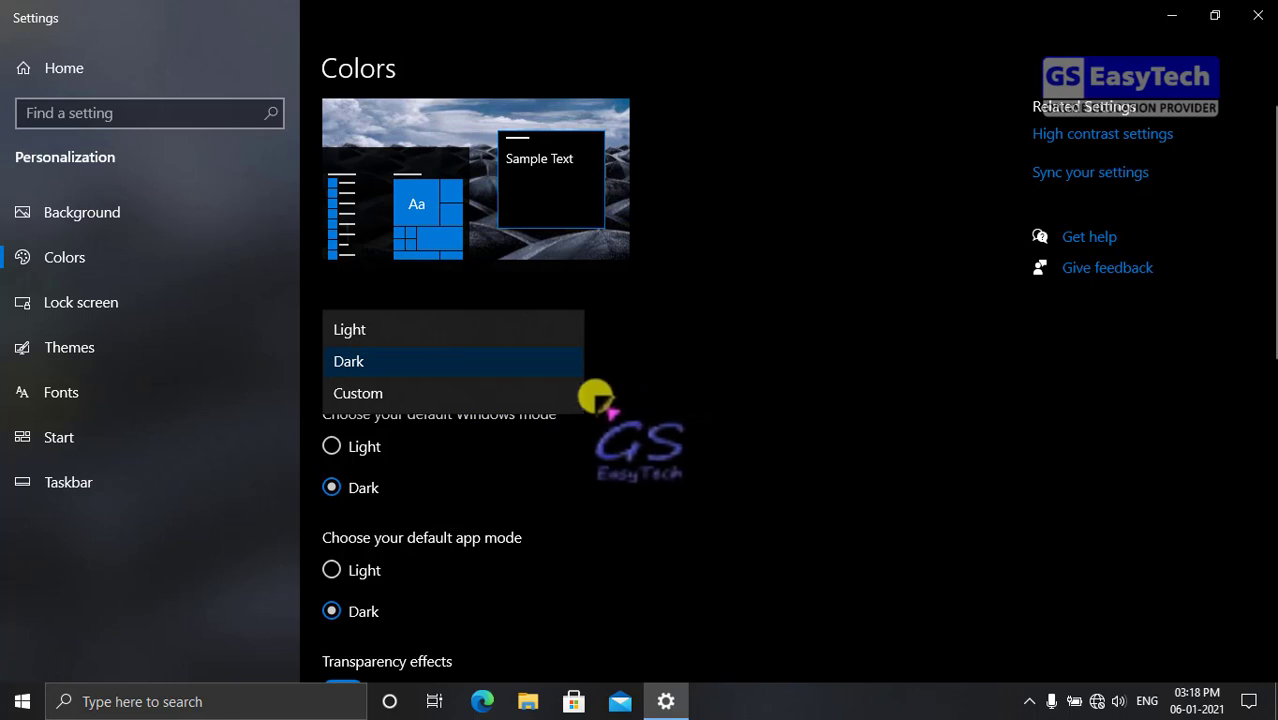
{"action": "left_click", "coordinate": [358, 394]}
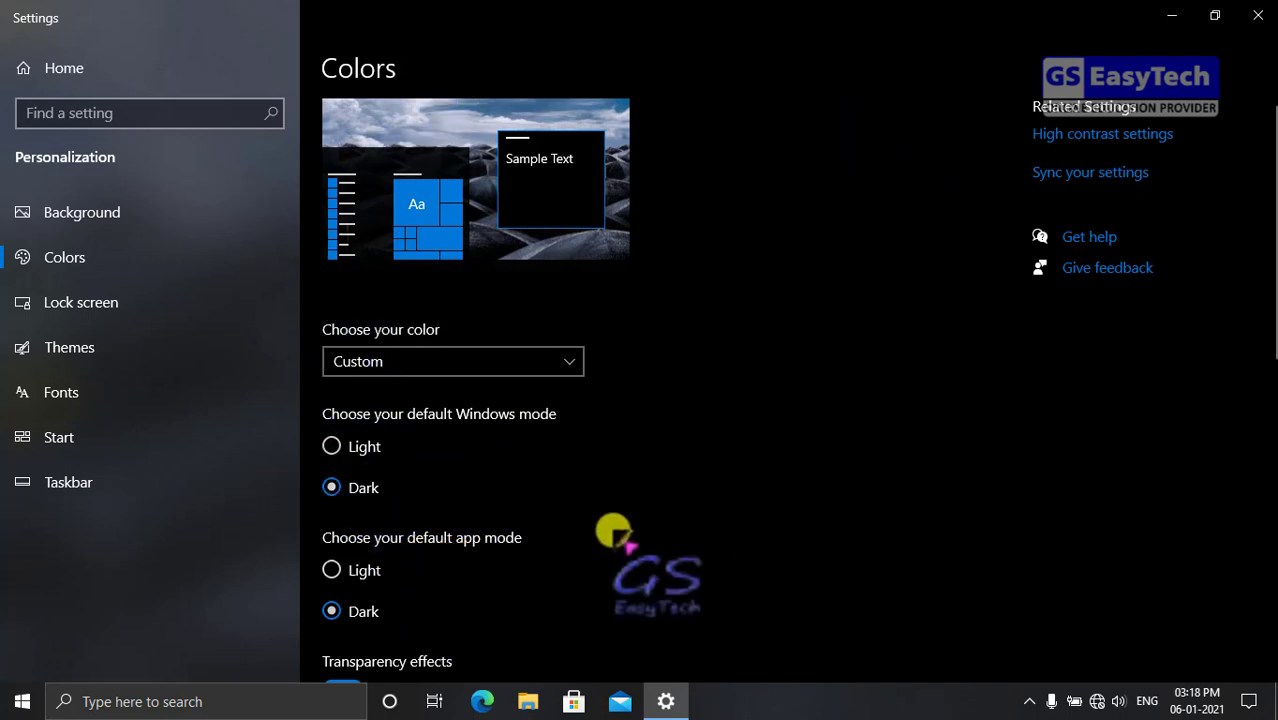
Step: Set the default app mode to Light and check the look of the Start menu, closing it again
{"action": "left_click", "coordinate": [331, 570]}
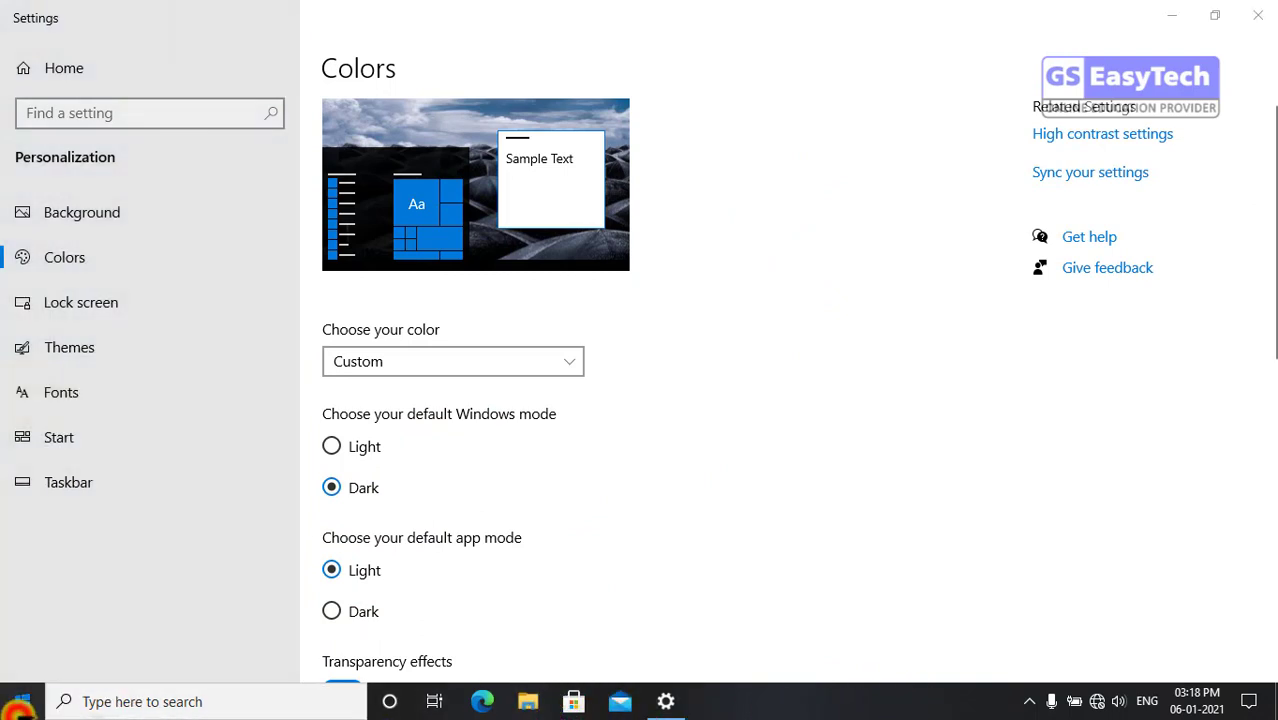
{"action": "left_click", "coordinate": [22, 701]}
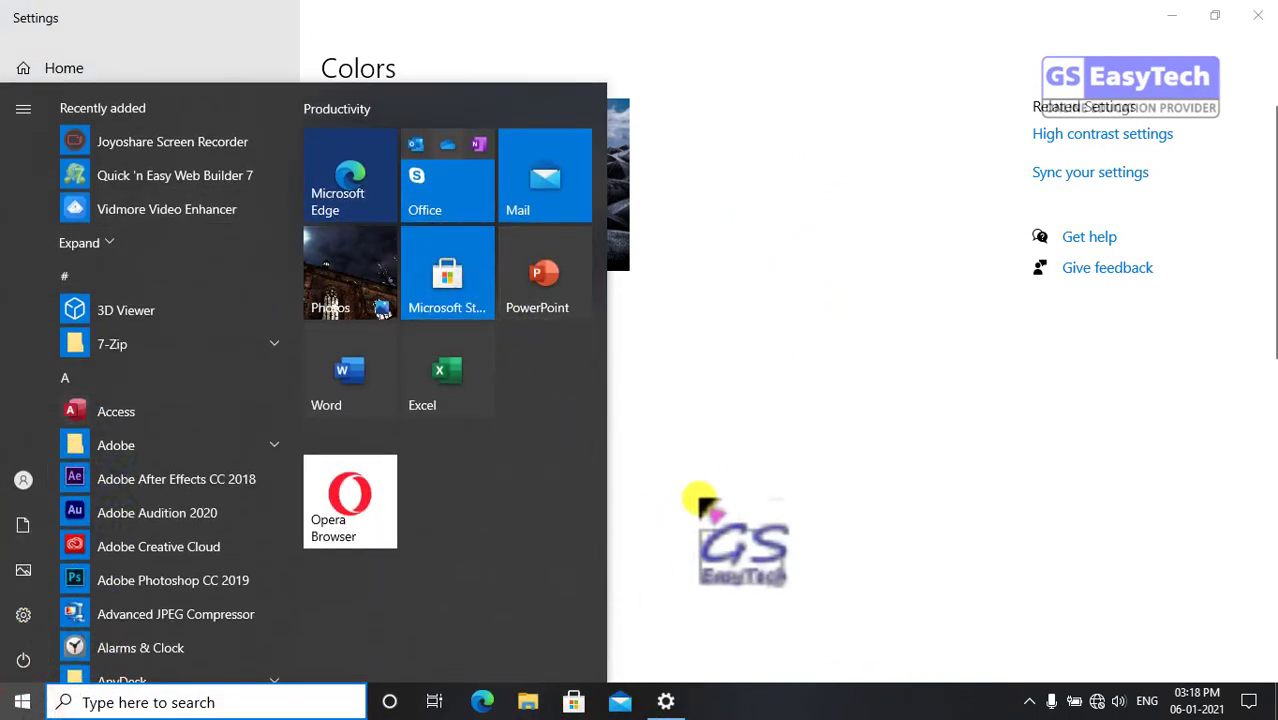
{"action": "left_click", "coordinate": [703, 495]}
Step: Turn the transparency effects off and back on to compare the two looks
{"action": "scroll", "coordinate": [600, 488], "scroll_direction": "down", "scroll_amount": 2}
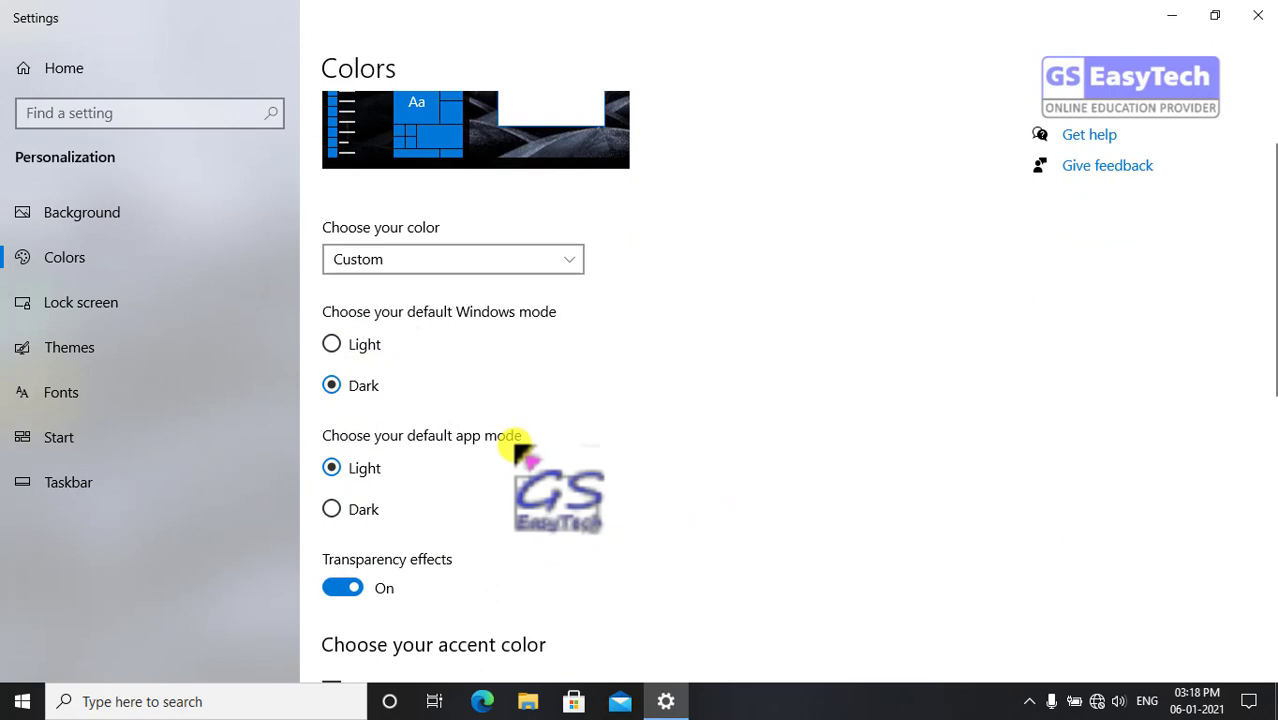
{"action": "scroll", "coordinate": [510, 450], "scroll_direction": "down", "scroll_amount": 2}
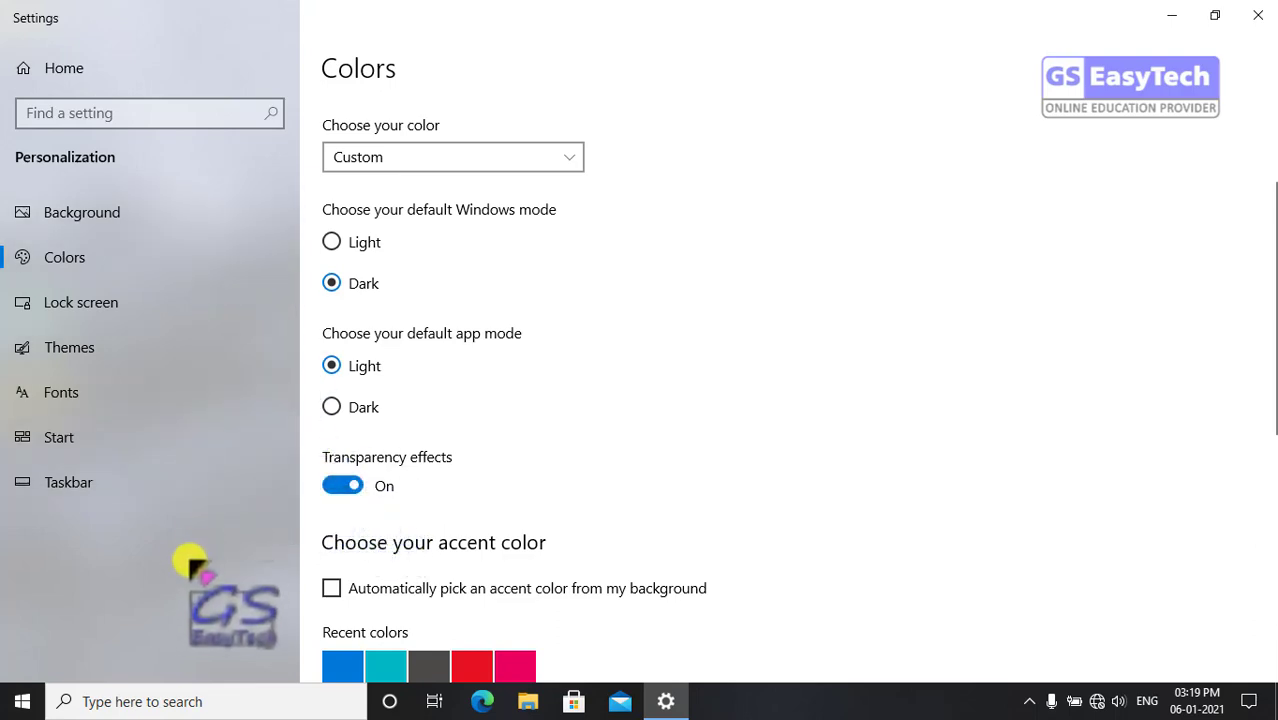
{"action": "left_click", "coordinate": [342, 487]}
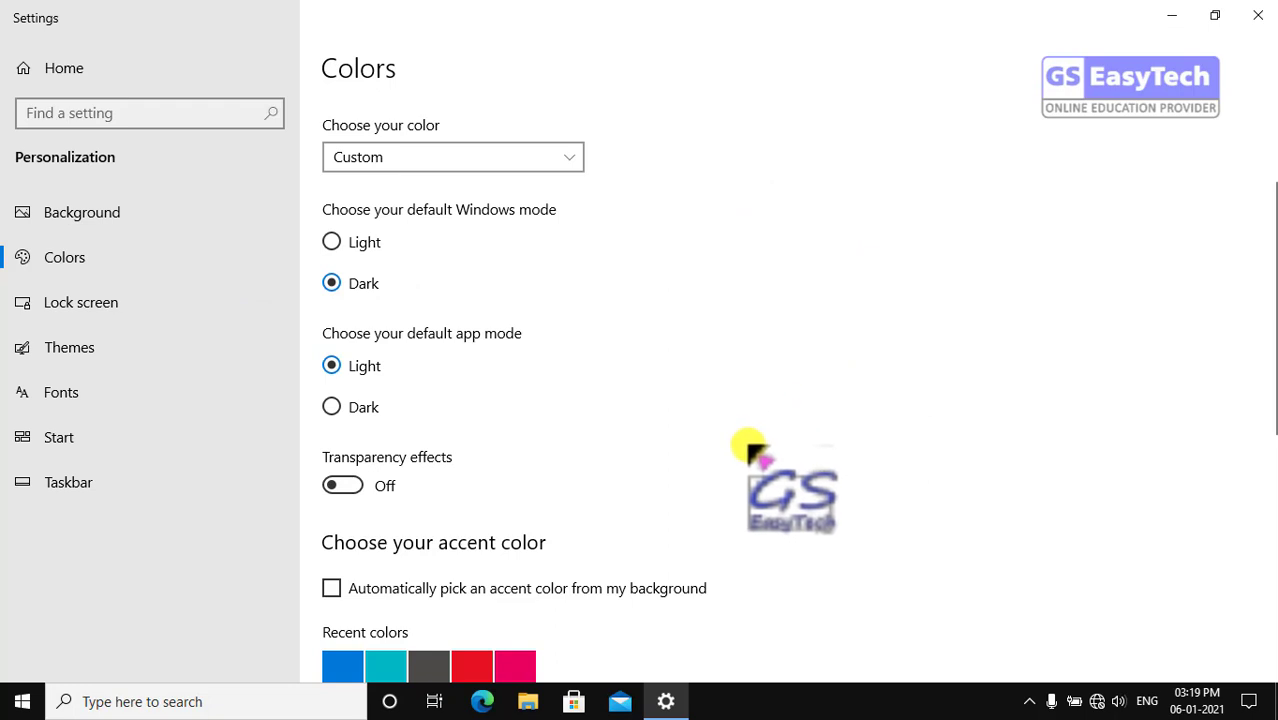
{"action": "left_click", "coordinate": [340, 486]}
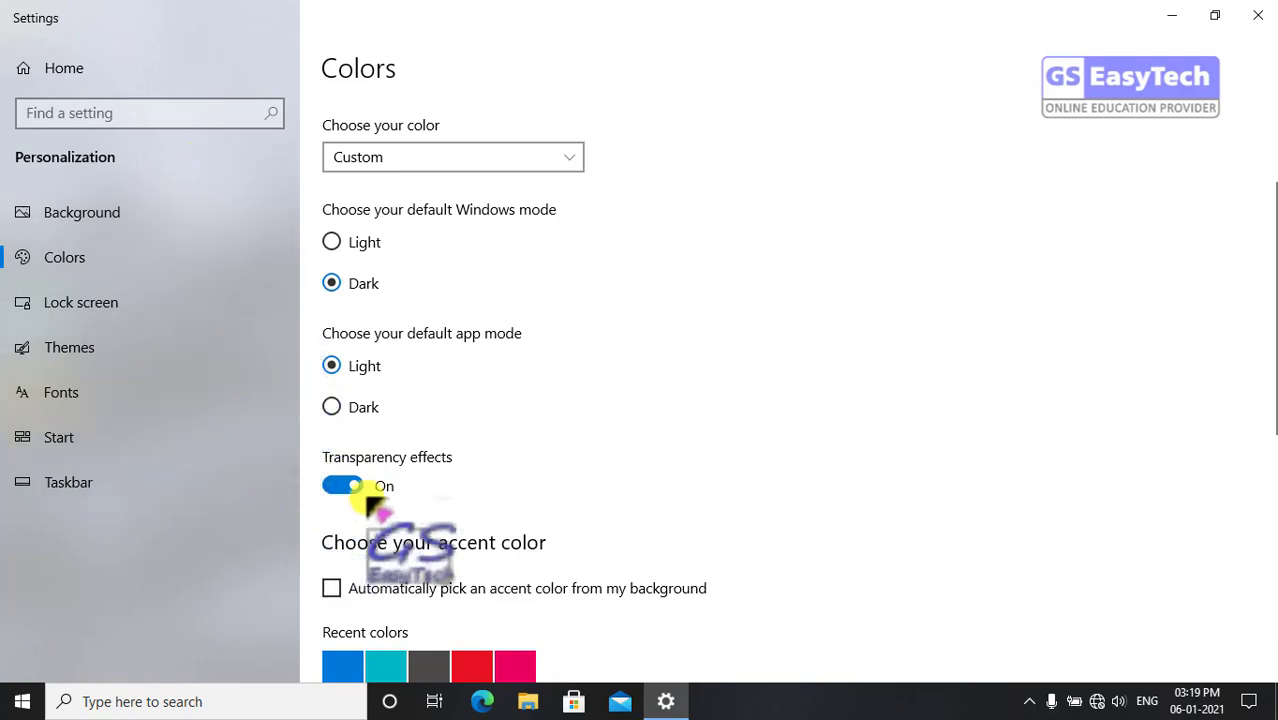
Step: Set the accent color to Yellow gold and check it in the color preview and the Start menu
{"action": "scroll", "coordinate": [579, 414], "scroll_direction": "down", "scroll_amount": 5}
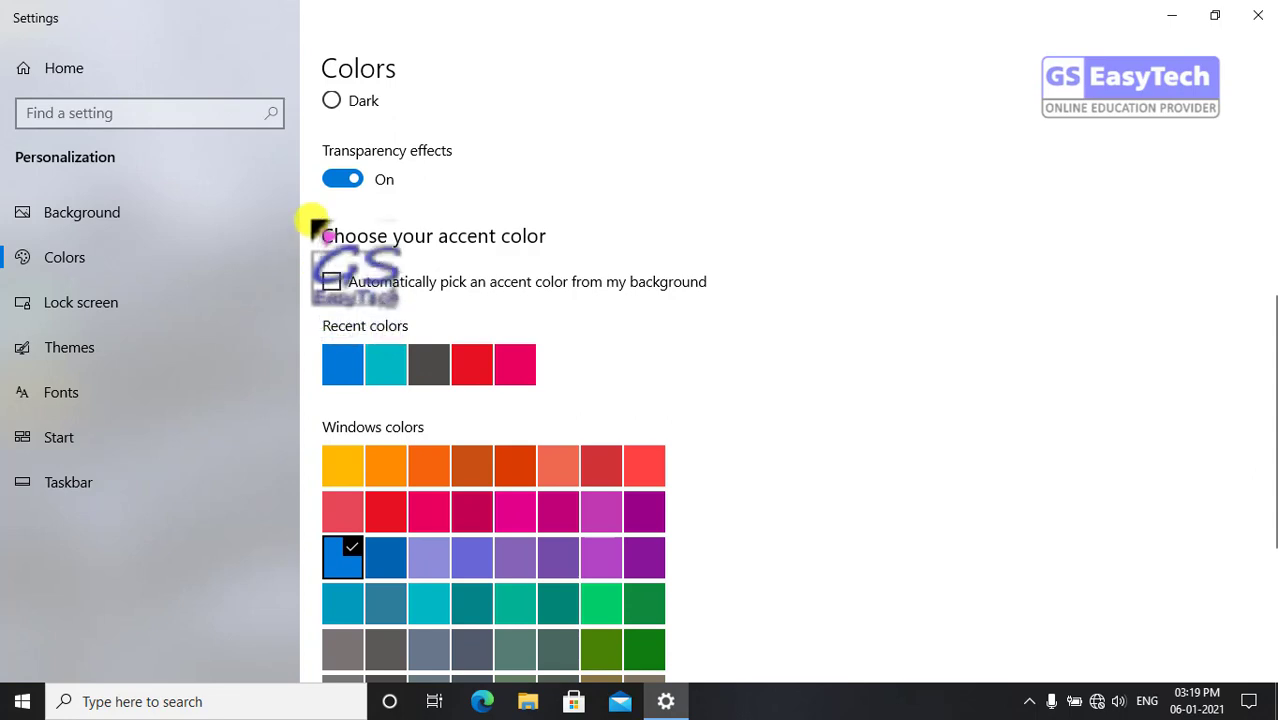
{"action": "mouse_move", "coordinate": [312, 216]}
{"action": "left_mouse_down"}
{"action": "mouse_move", "coordinate": [332, 257]}
{"action": "mouse_move", "coordinate": [573, 258]}
{"action": "left_mouse_up"}
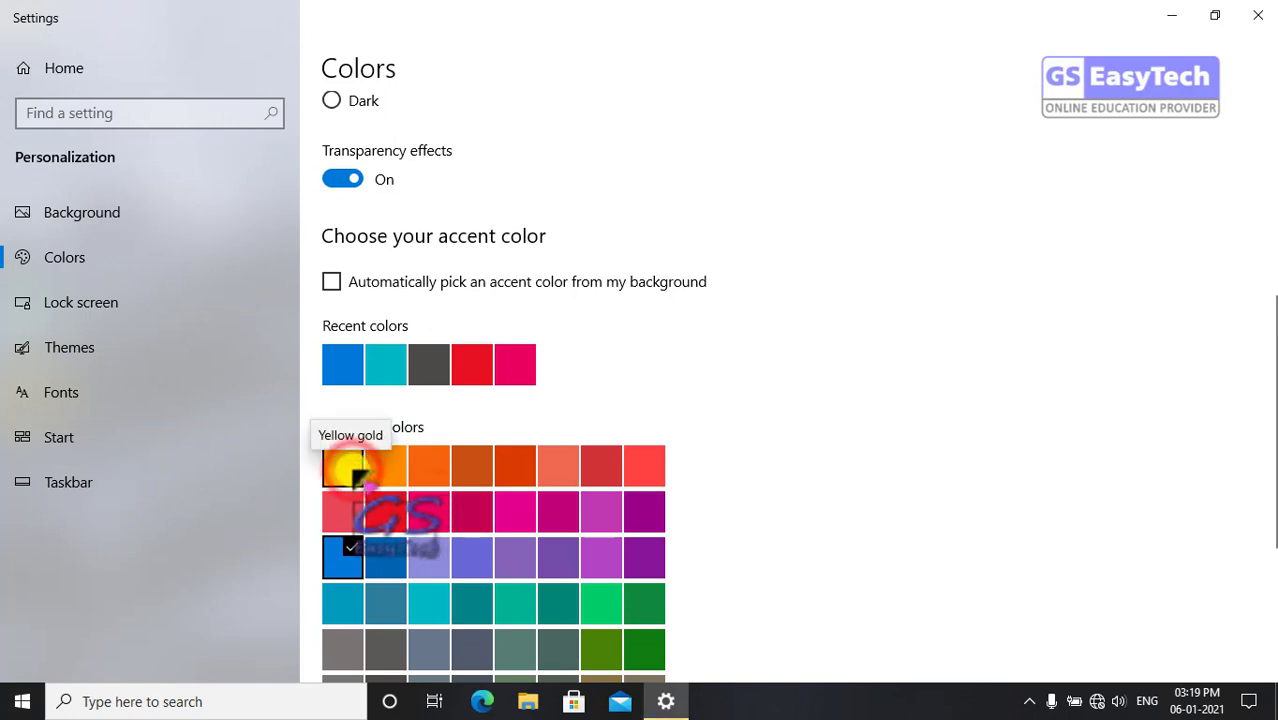
{"action": "left_click", "coordinate": [345, 466]}
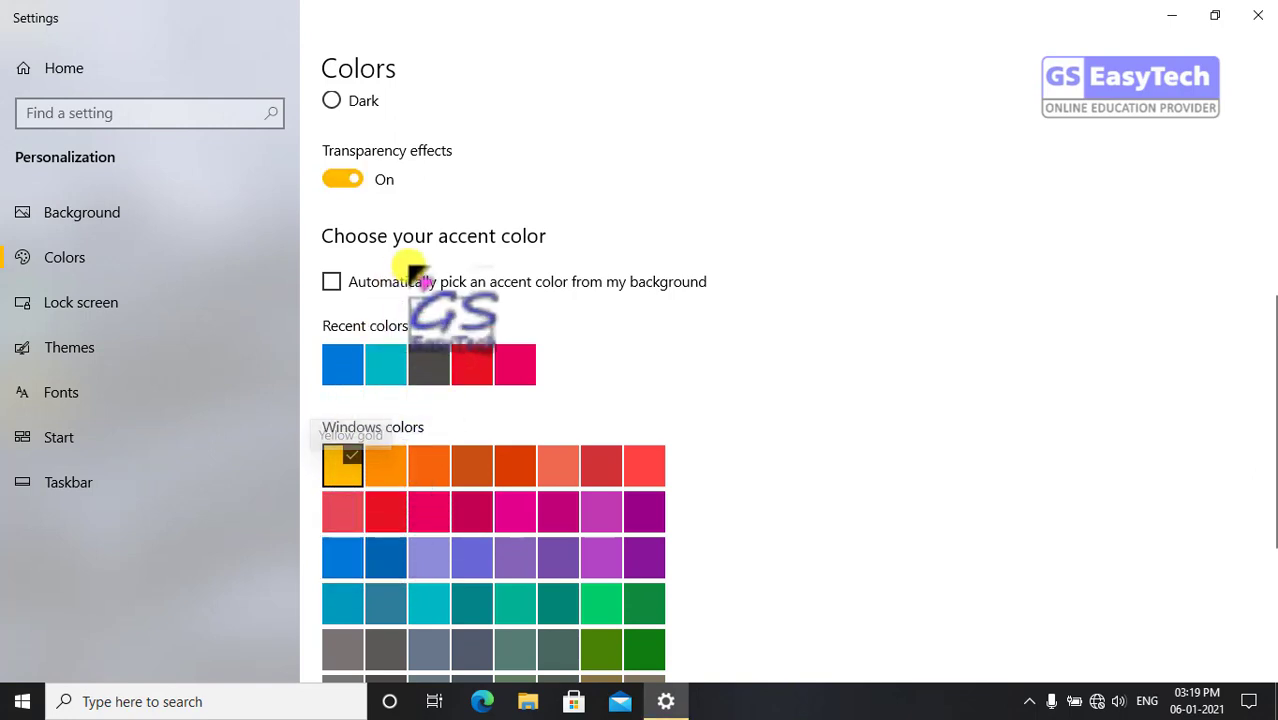
{"action": "scroll", "coordinate": [419, 222], "scroll_direction": "up", "scroll_amount": 5}
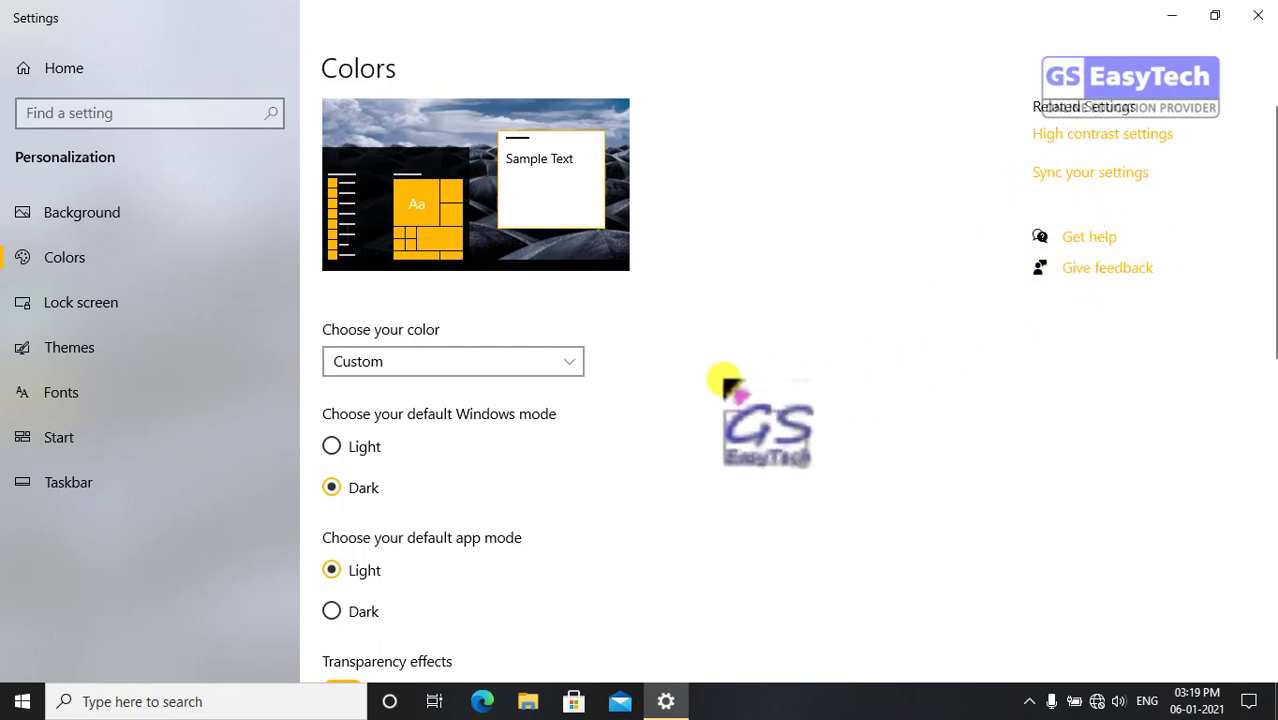
{"action": "scroll", "coordinate": [560, 410], "scroll_direction": "down", "scroll_amount": 2}
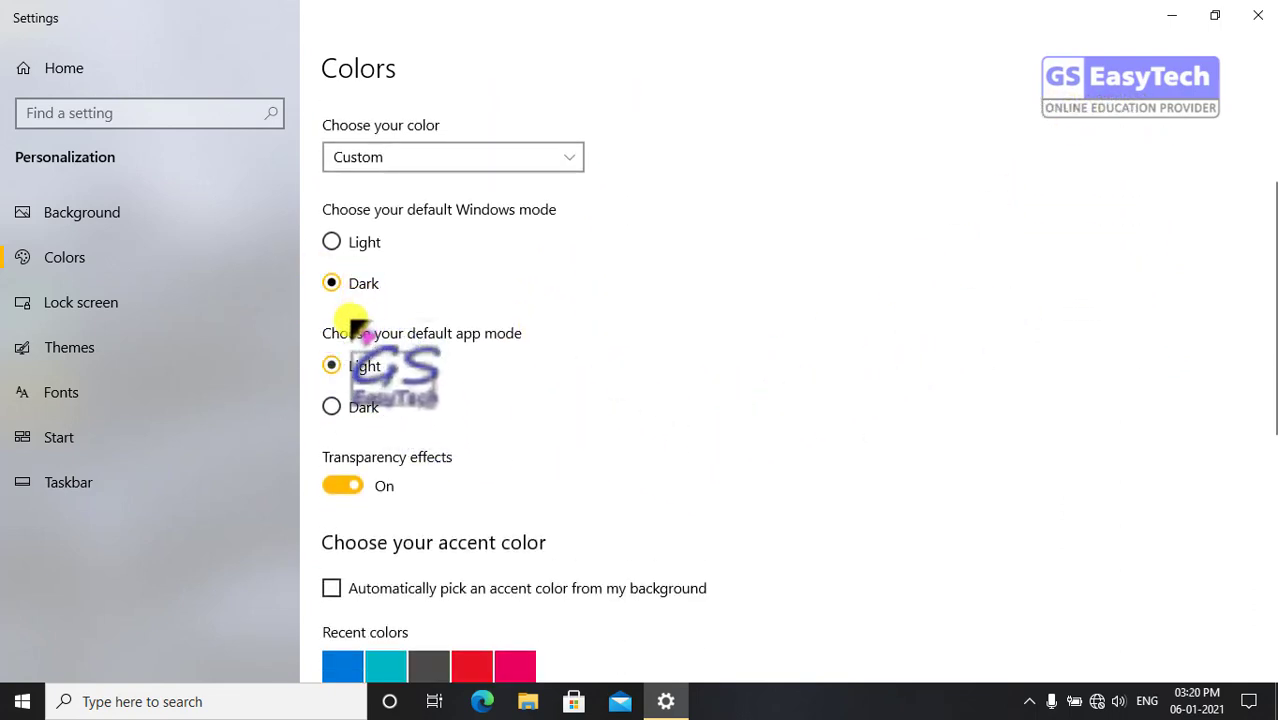
{"action": "scroll", "coordinate": [445, 455], "scroll_direction": "down", "scroll_amount": 2}
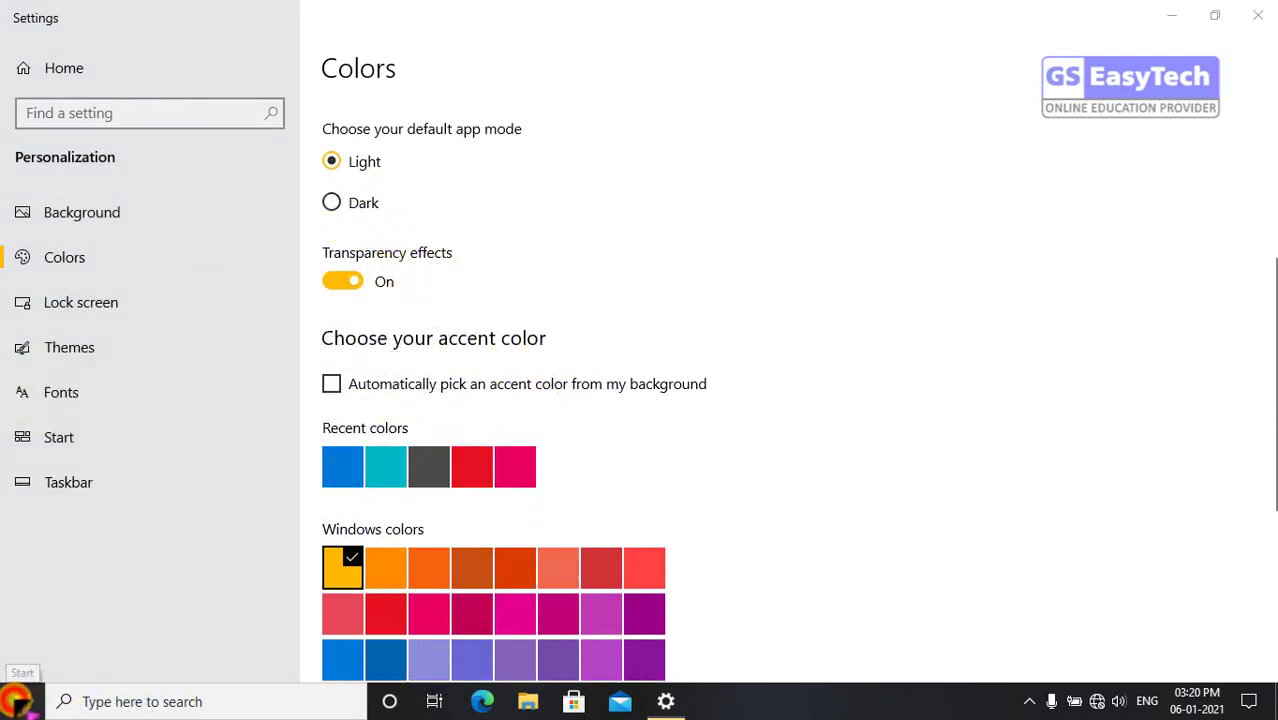
{"action": "left_click", "coordinate": [22, 700]}
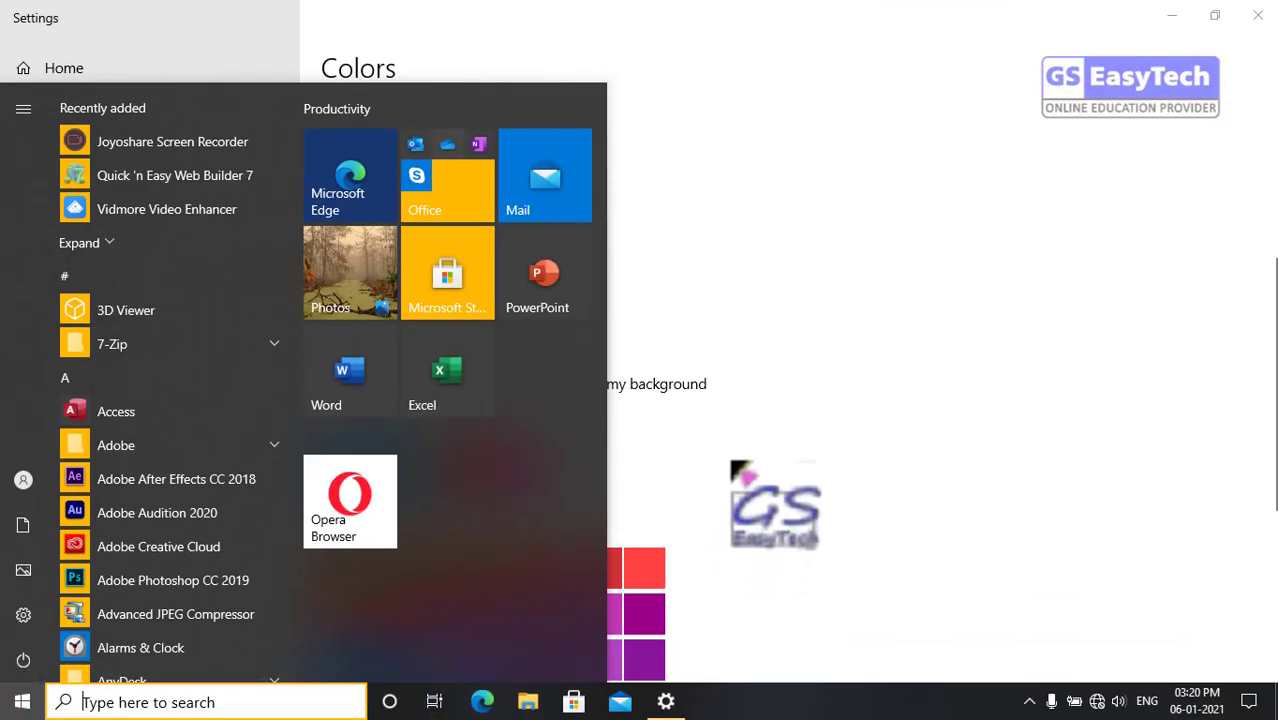
{"action": "left_click", "coordinate": [731, 461]}
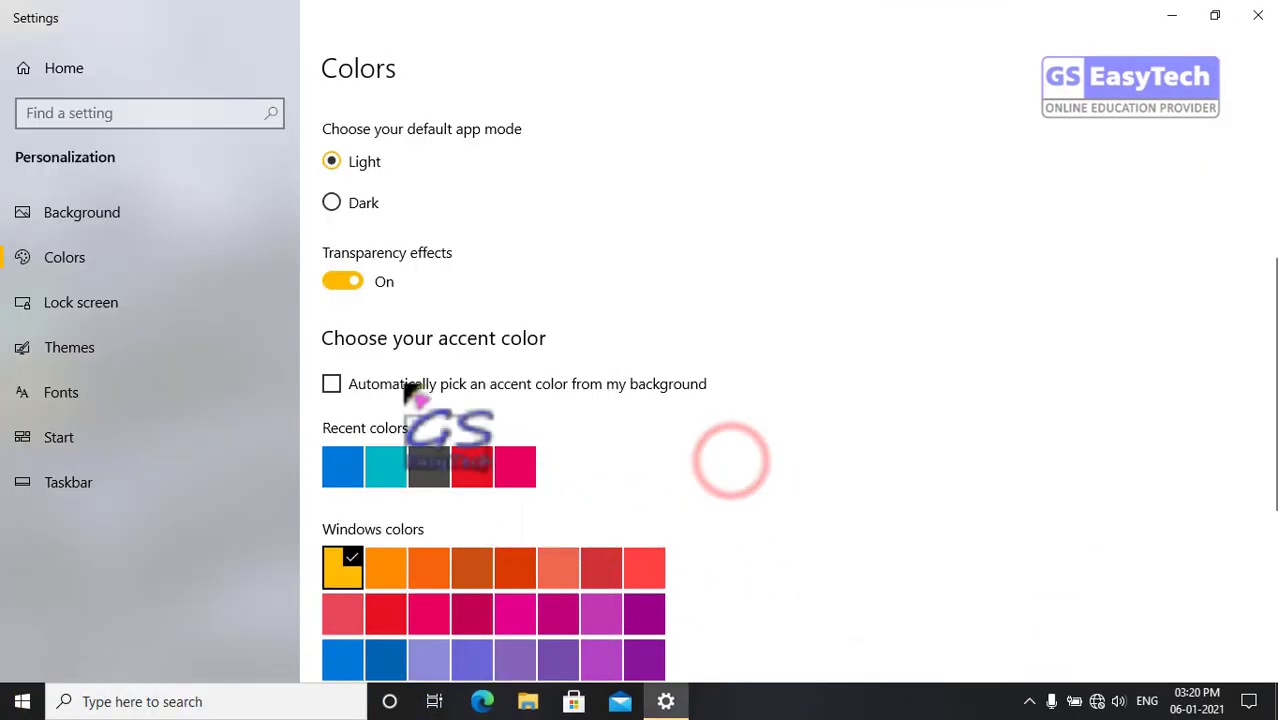
Step: Set the accent color to the green at the end of the fifth Windows colors row and check it in the preview and Start menu
{"action": "scroll", "coordinate": [422, 465], "scroll_direction": "down", "scroll_amount": 2}
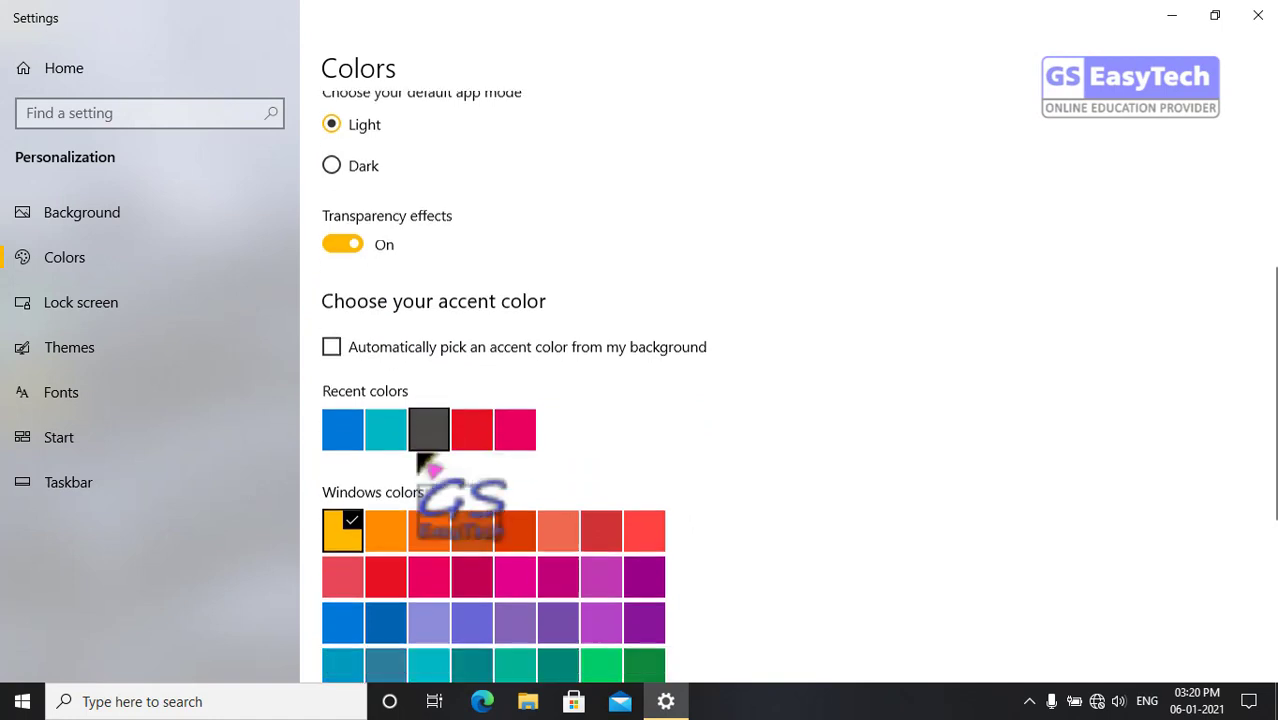
{"action": "scroll", "coordinate": [591, 583], "scroll_direction": "down", "scroll_amount": 4}
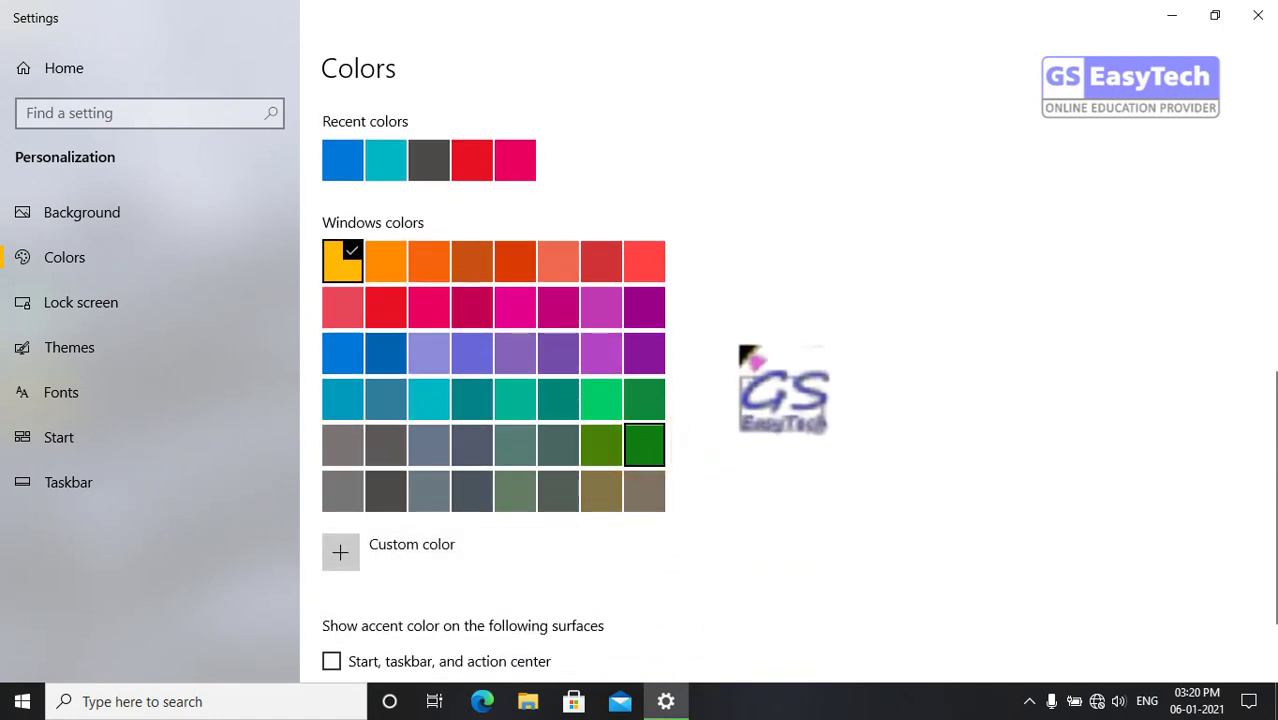
{"action": "scroll", "coordinate": [742, 355], "scroll_direction": "up", "scroll_amount": 8}
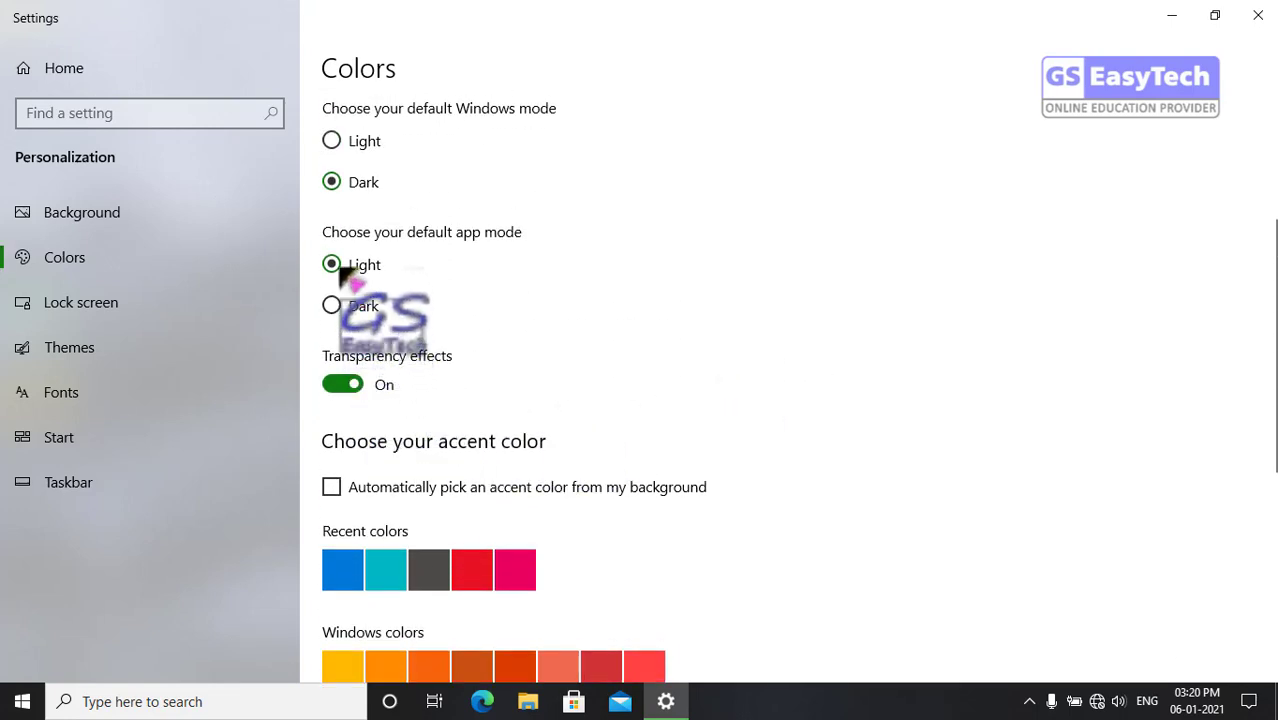
{"action": "scroll", "coordinate": [760, 245], "scroll_direction": "up", "scroll_amount": 3}
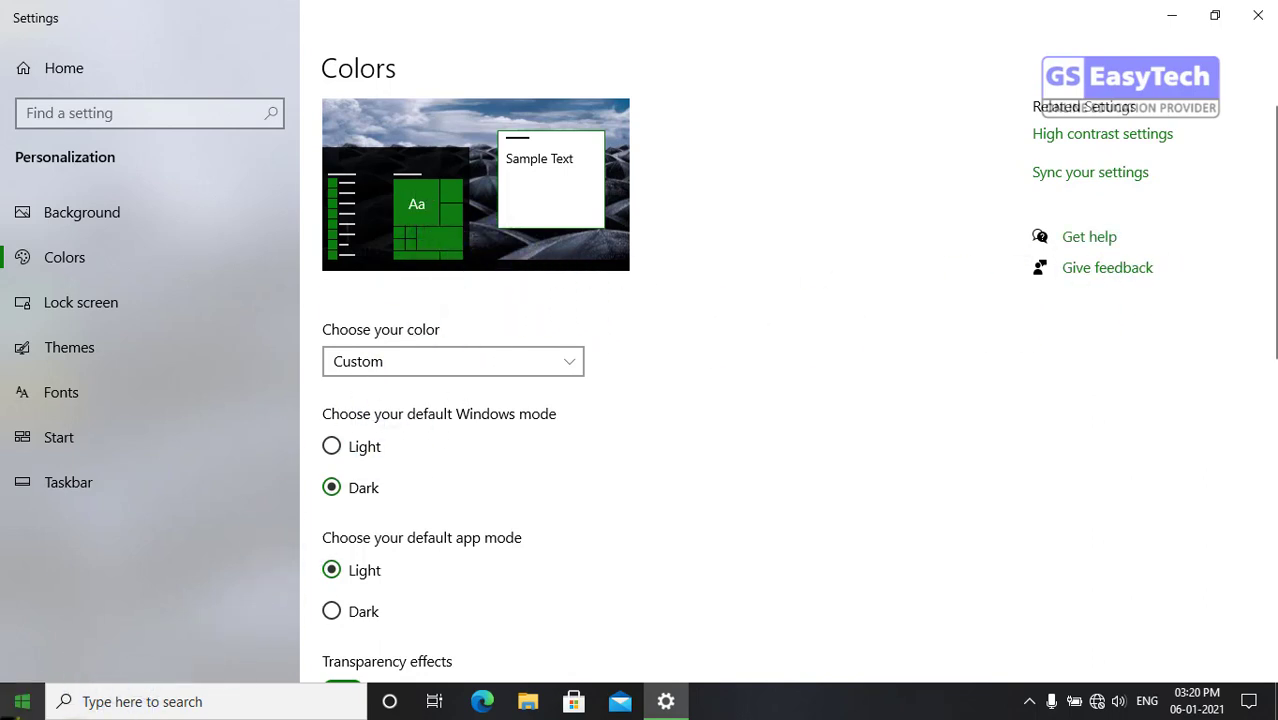
{"action": "left_click", "coordinate": [22, 701]}
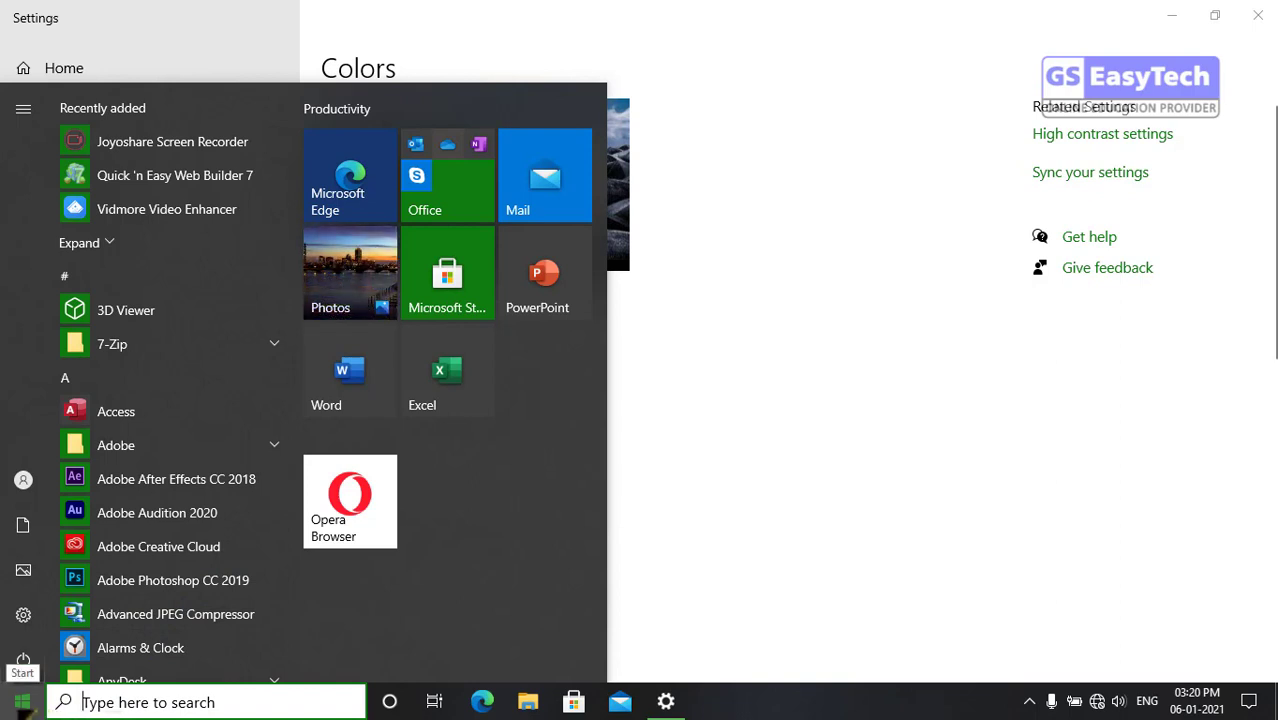
{"action": "left_click", "coordinate": [630, 478]}
{"action": "scroll", "coordinate": [630, 465], "scroll_direction": "down", "scroll_amount": 3}
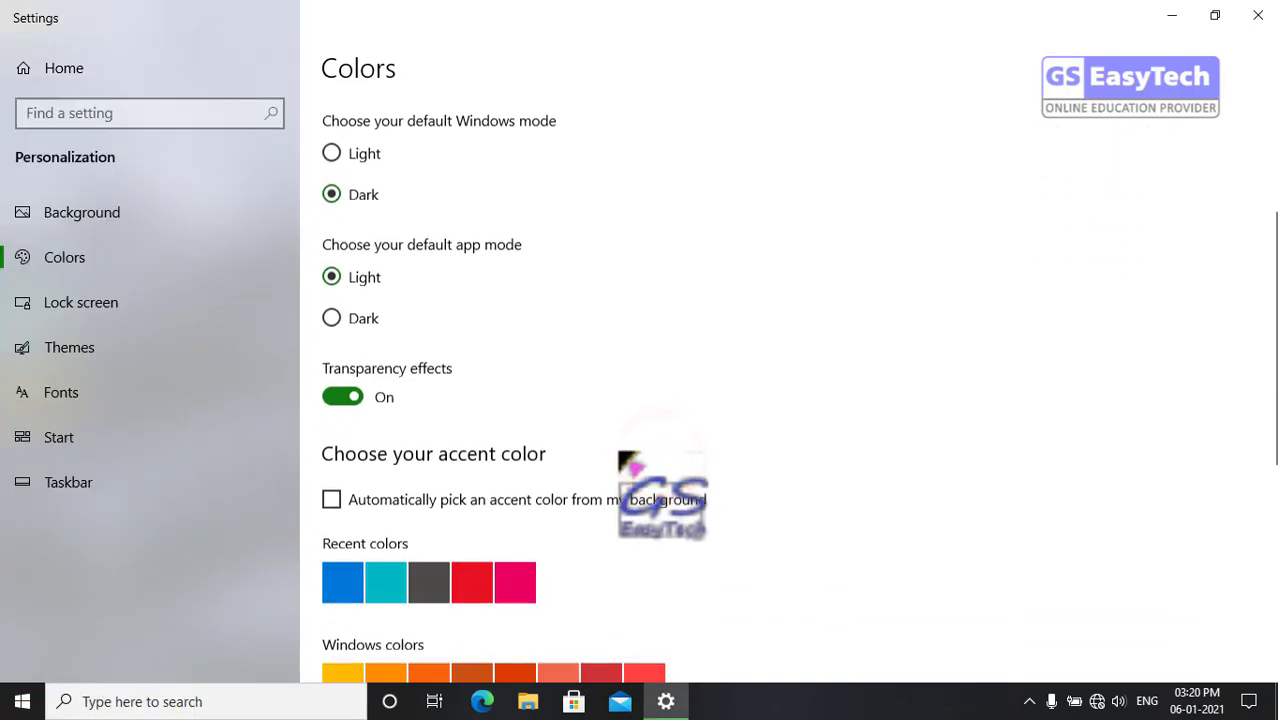
Step: Minimize Settings and advance the desktop background three times, to the picture of the red house in snow
{"action": "scroll", "coordinate": [620, 455], "scroll_direction": "down", "scroll_amount": 4}
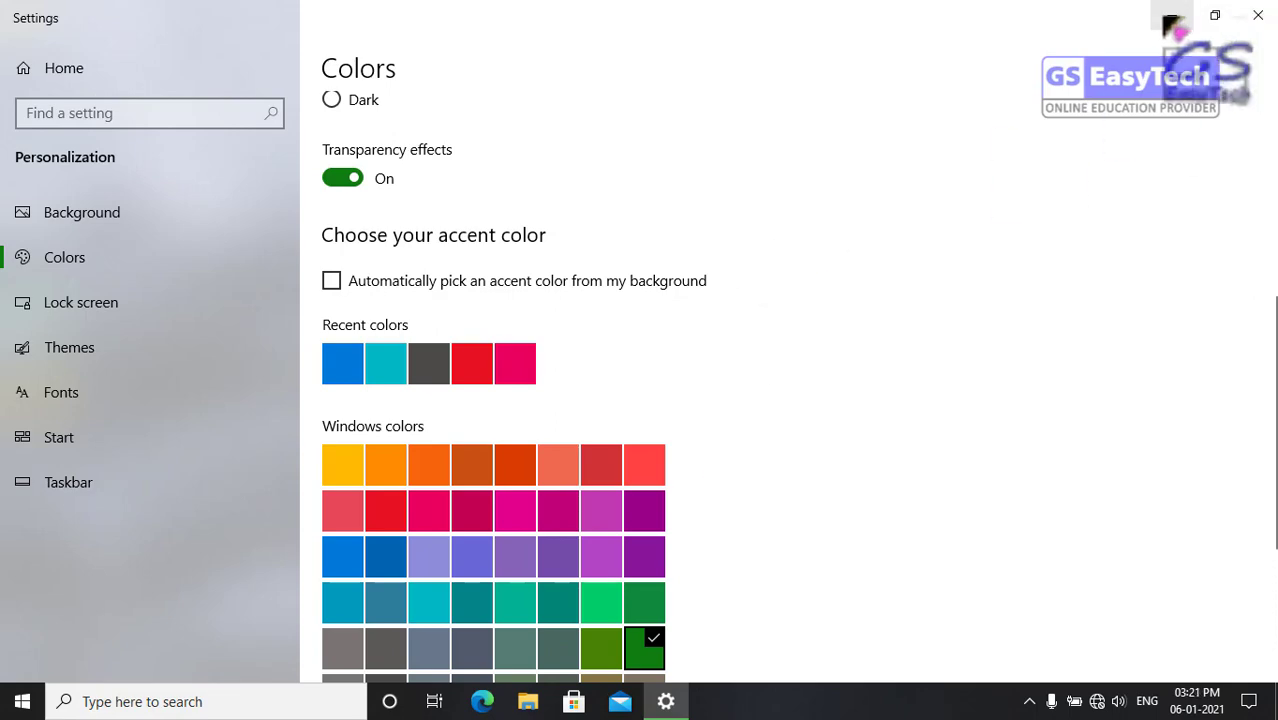
{"action": "left_click", "coordinate": [1172, 15]}
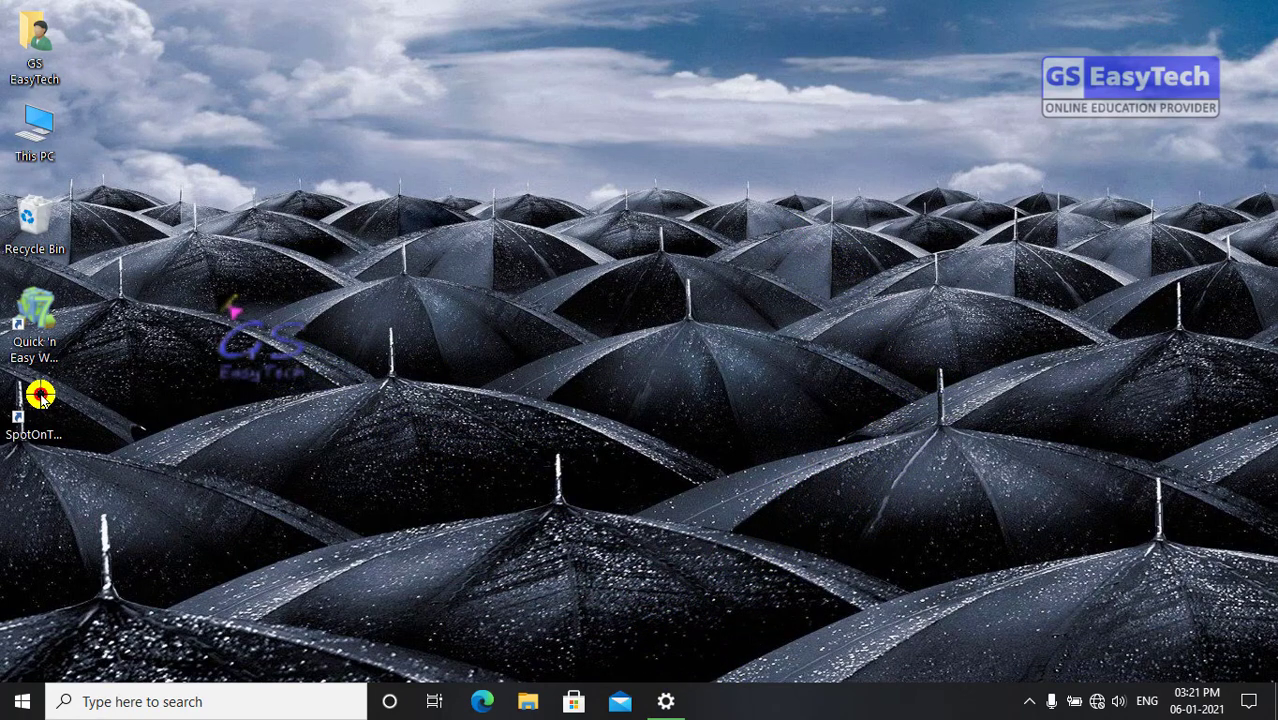
{"action": "right_click", "coordinate": [582, 196]}
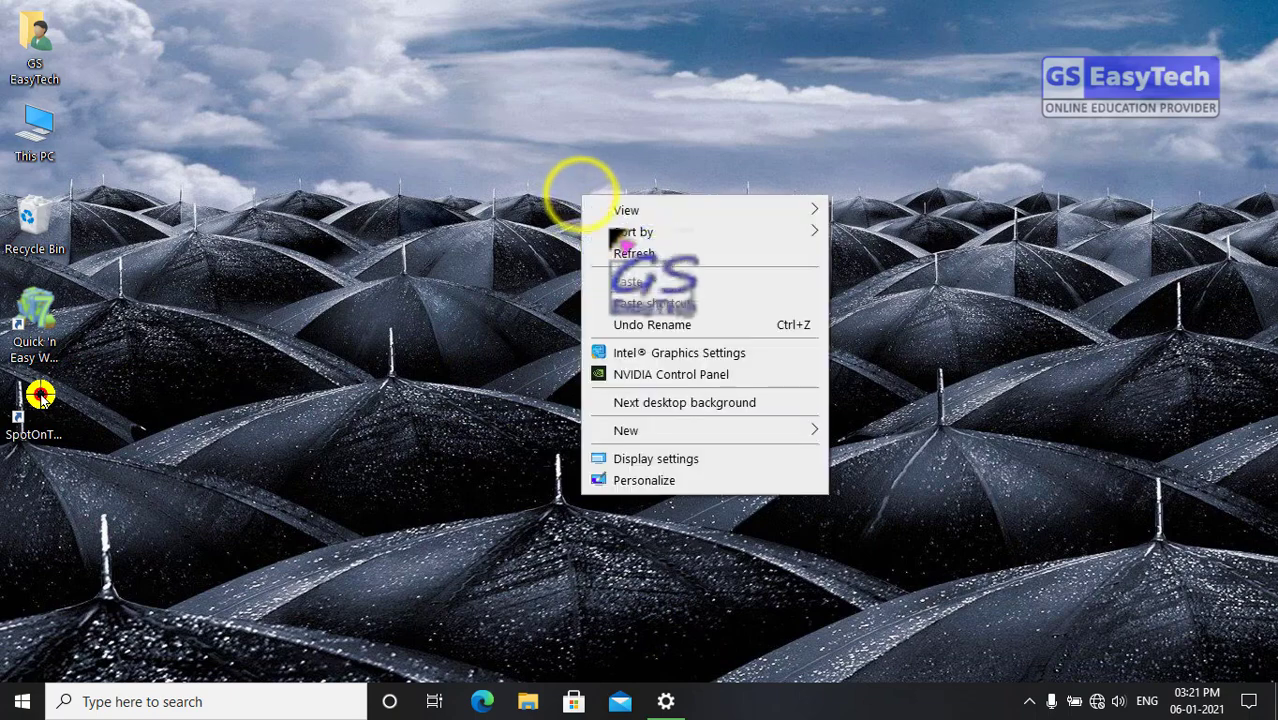
{"action": "left_click", "coordinate": [735, 404]}
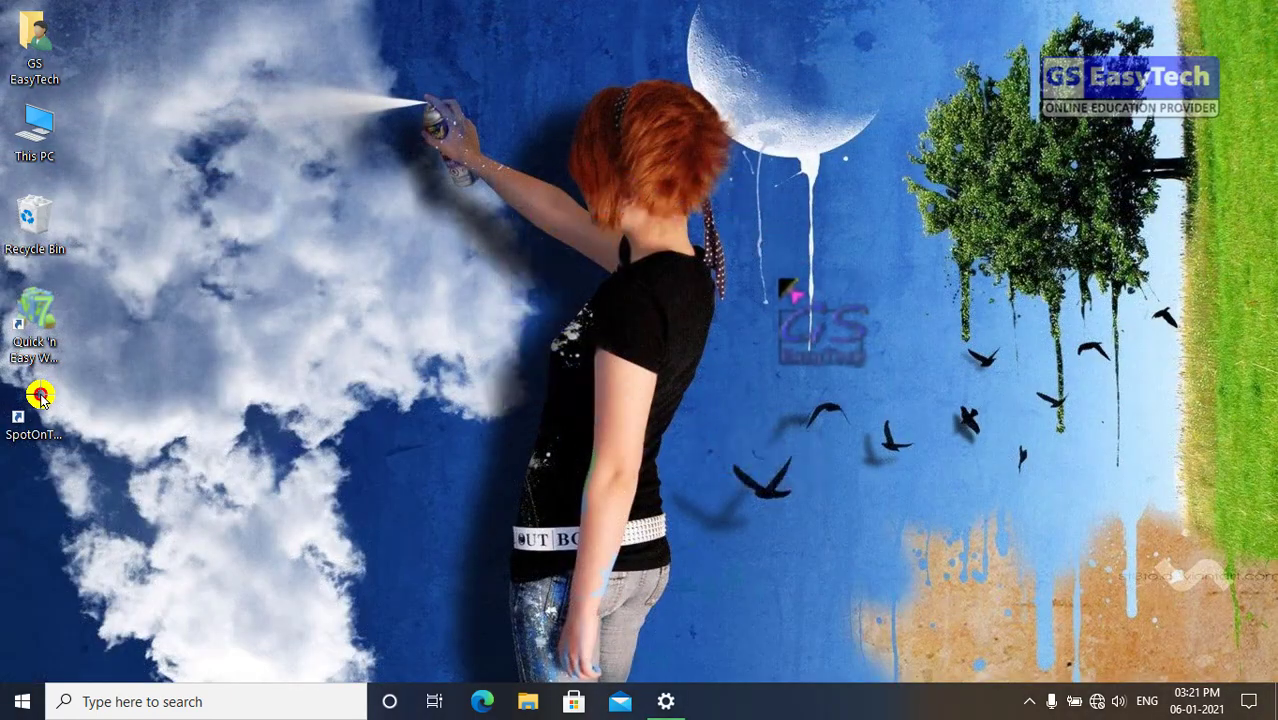
{"action": "right_click", "coordinate": [789, 285]}
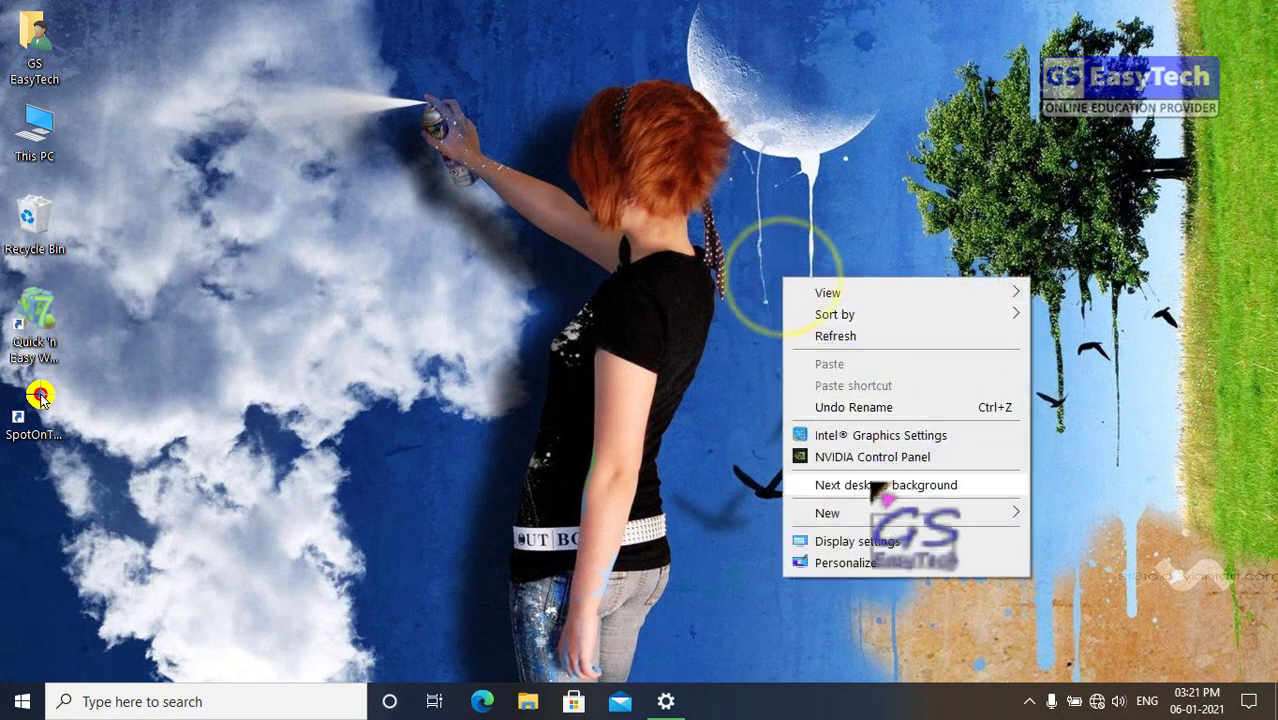
{"action": "left_click", "coordinate": [910, 489]}
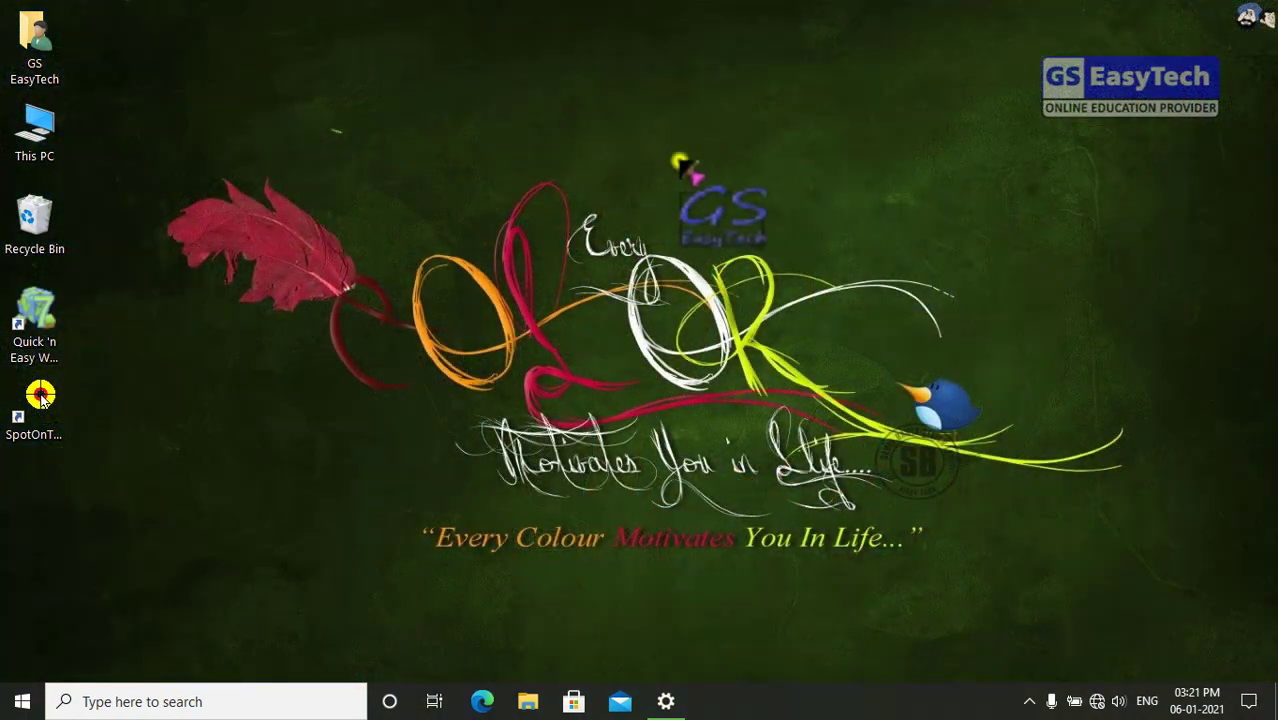
{"action": "right_click", "coordinate": [681, 164]}
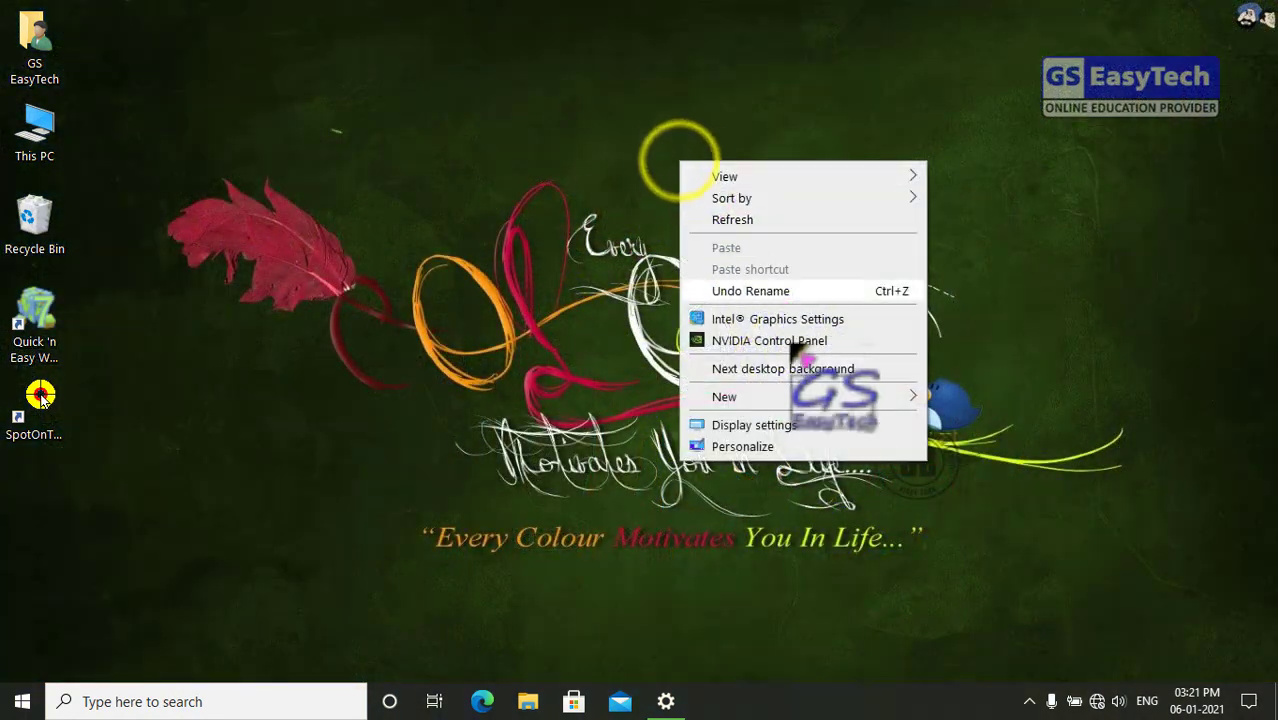
{"action": "left_click", "coordinate": [800, 370]}
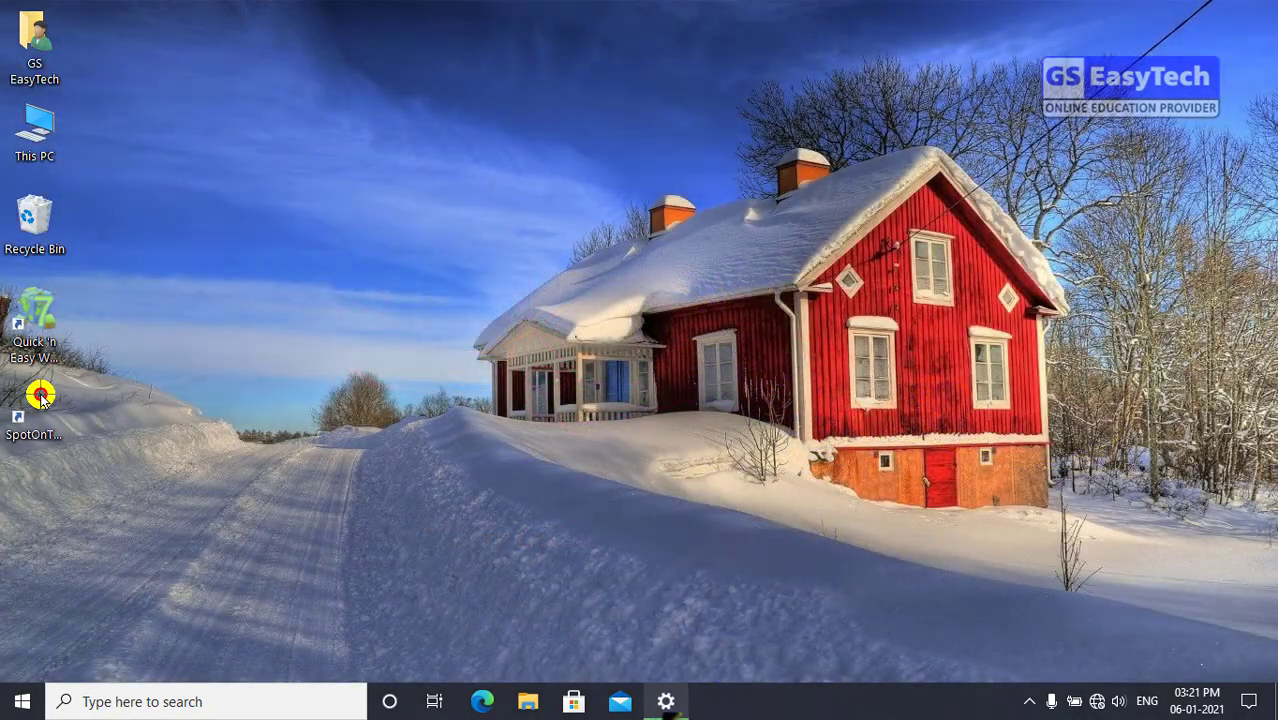
Step: Restore Settings, enable automatically picking an accent color from the background, and compare the color with the desktop picture and Start menu
{"action": "left_click", "coordinate": [664, 711]}
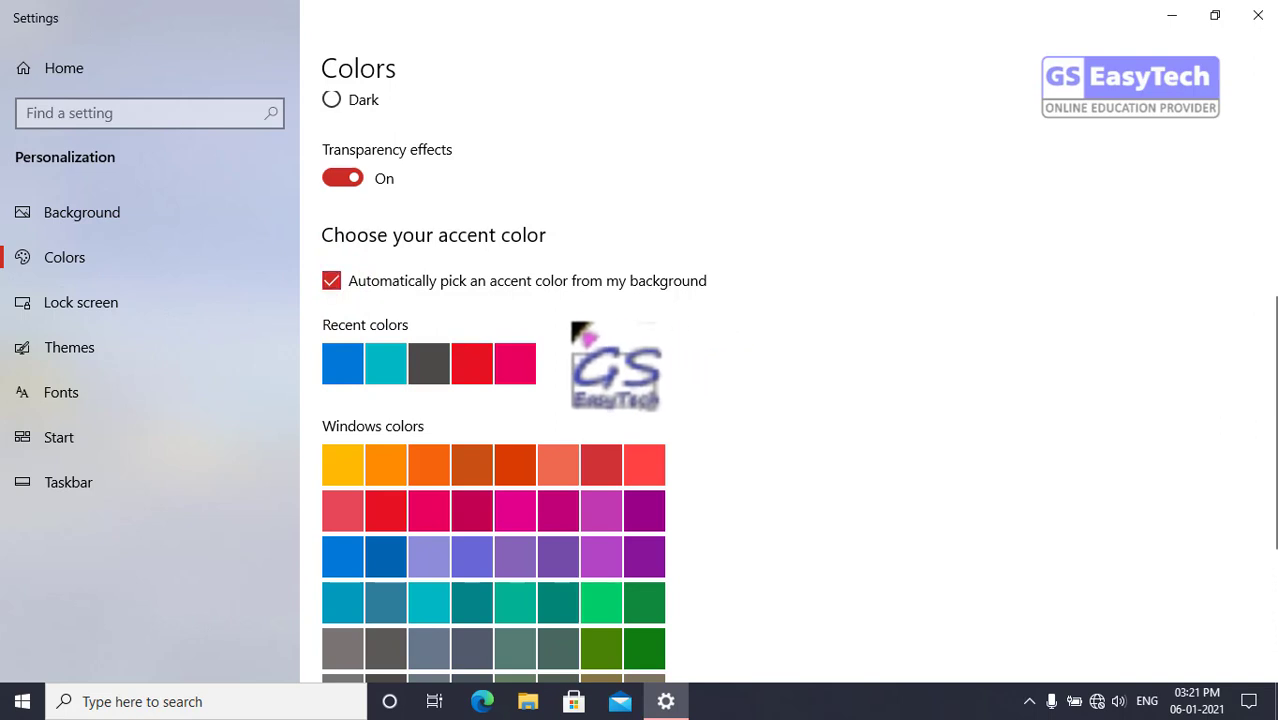
{"action": "scroll", "coordinate": [536, 305], "scroll_direction": "up", "scroll_amount": 3}
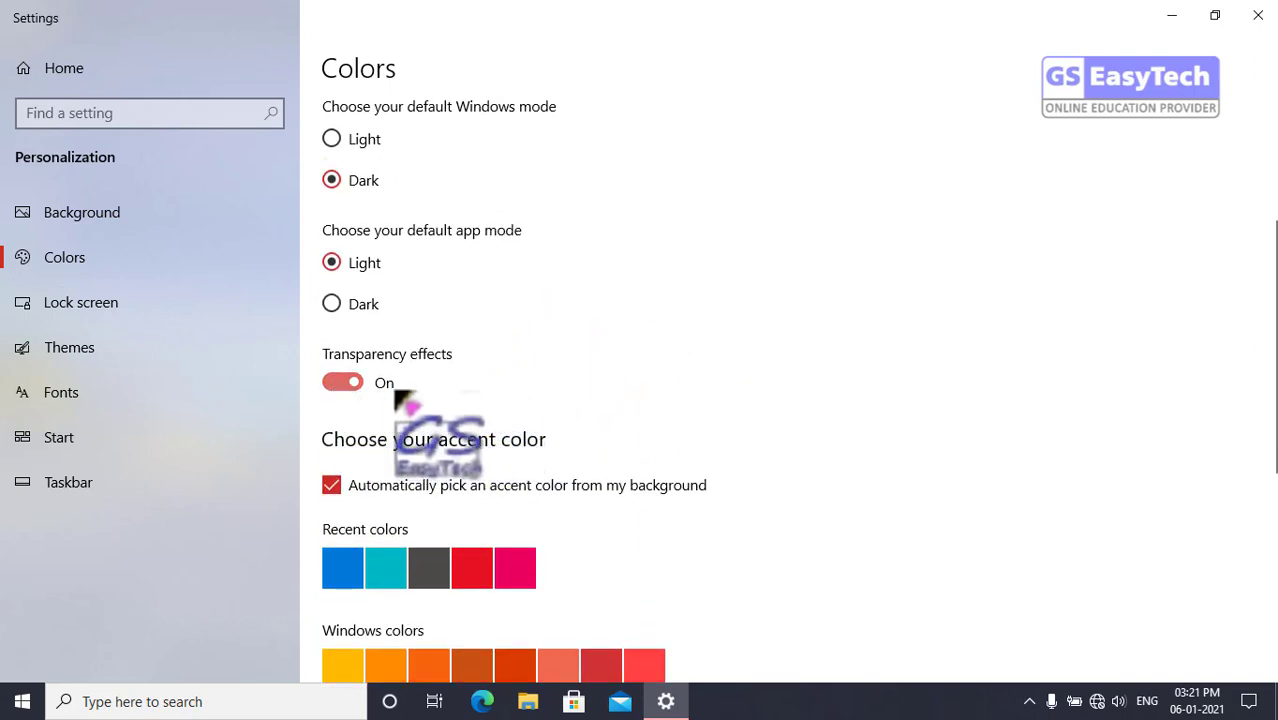
{"action": "left_click", "coordinate": [1170, 20]}
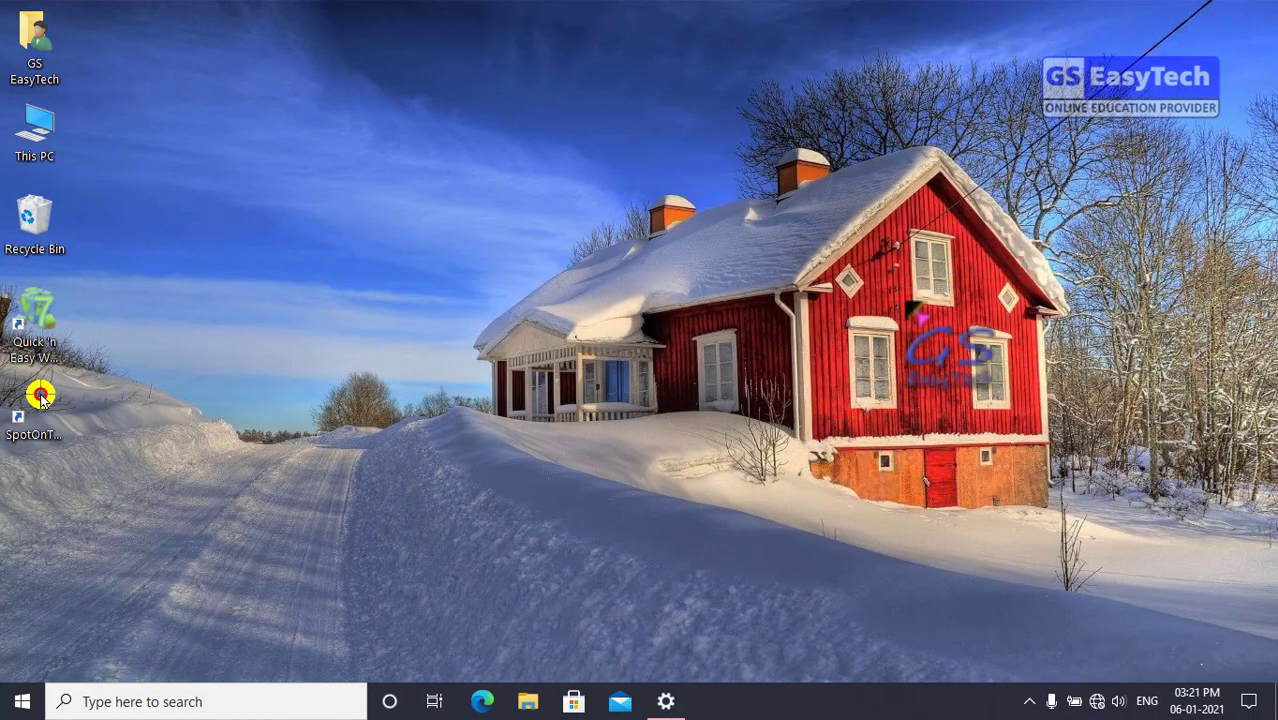
{"action": "left_click", "coordinate": [666, 701]}
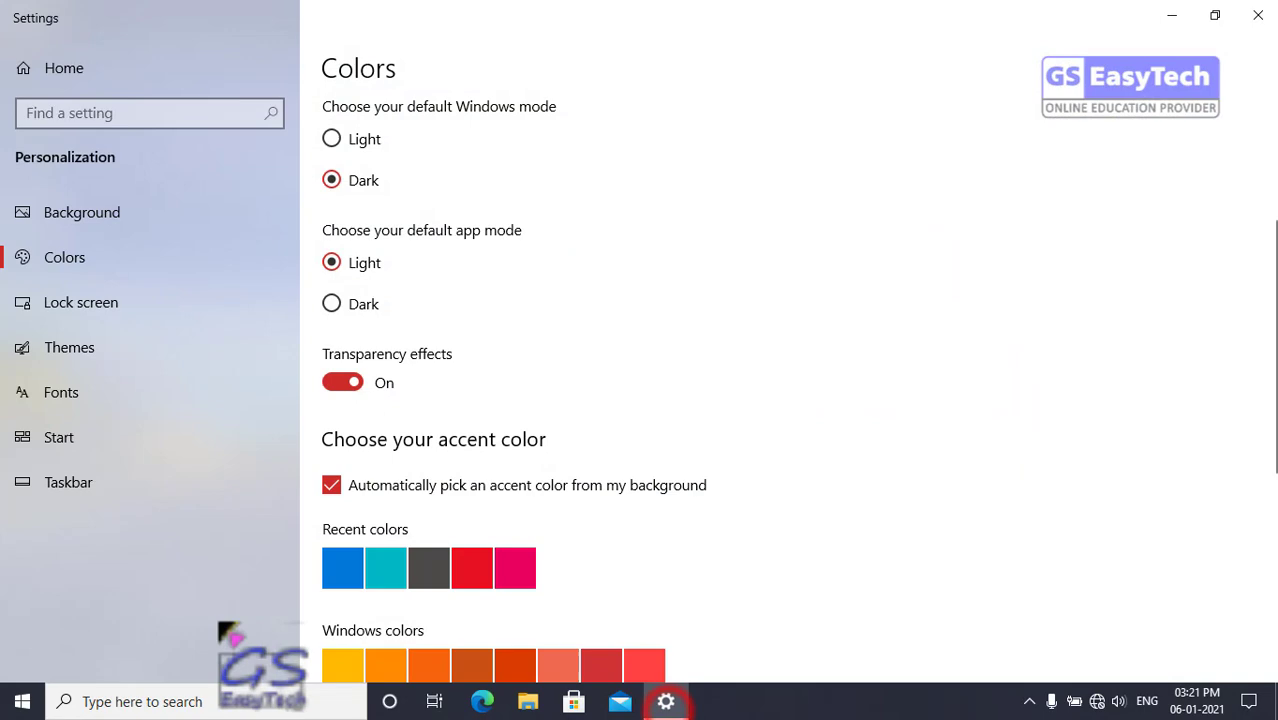
{"action": "left_click", "coordinate": [22, 701]}
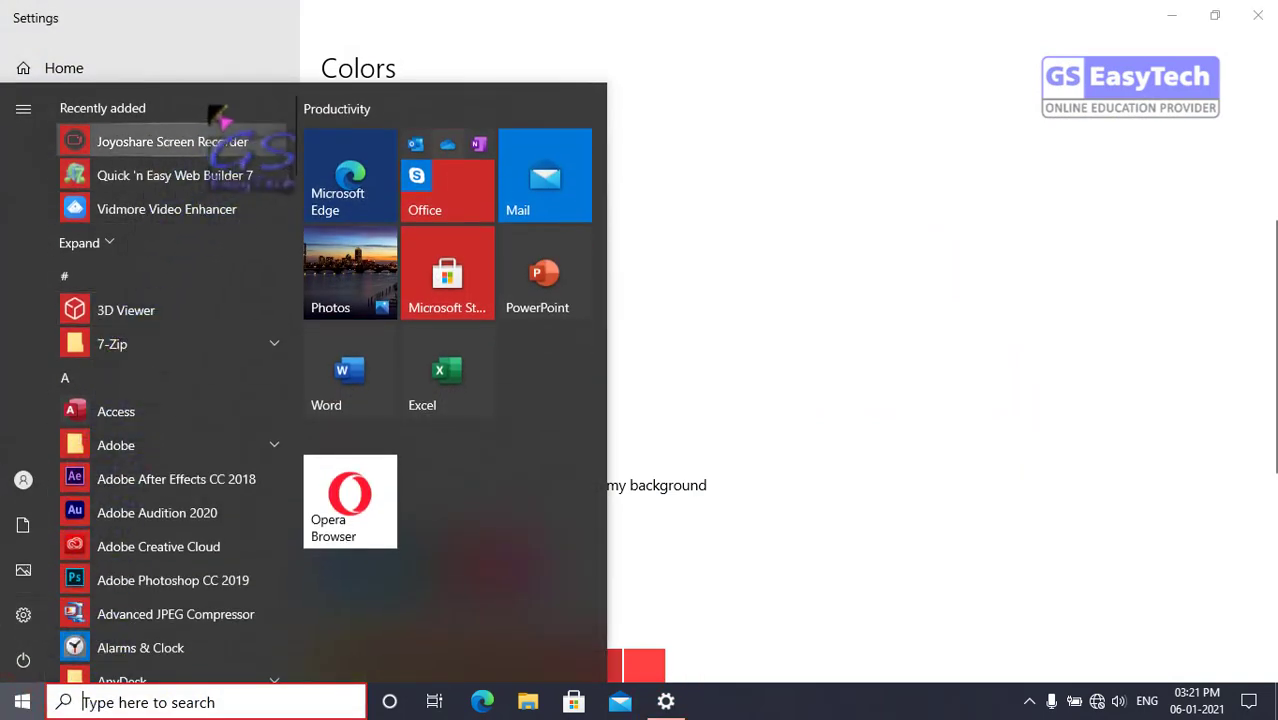
{"action": "left_click", "coordinate": [917, 140]}
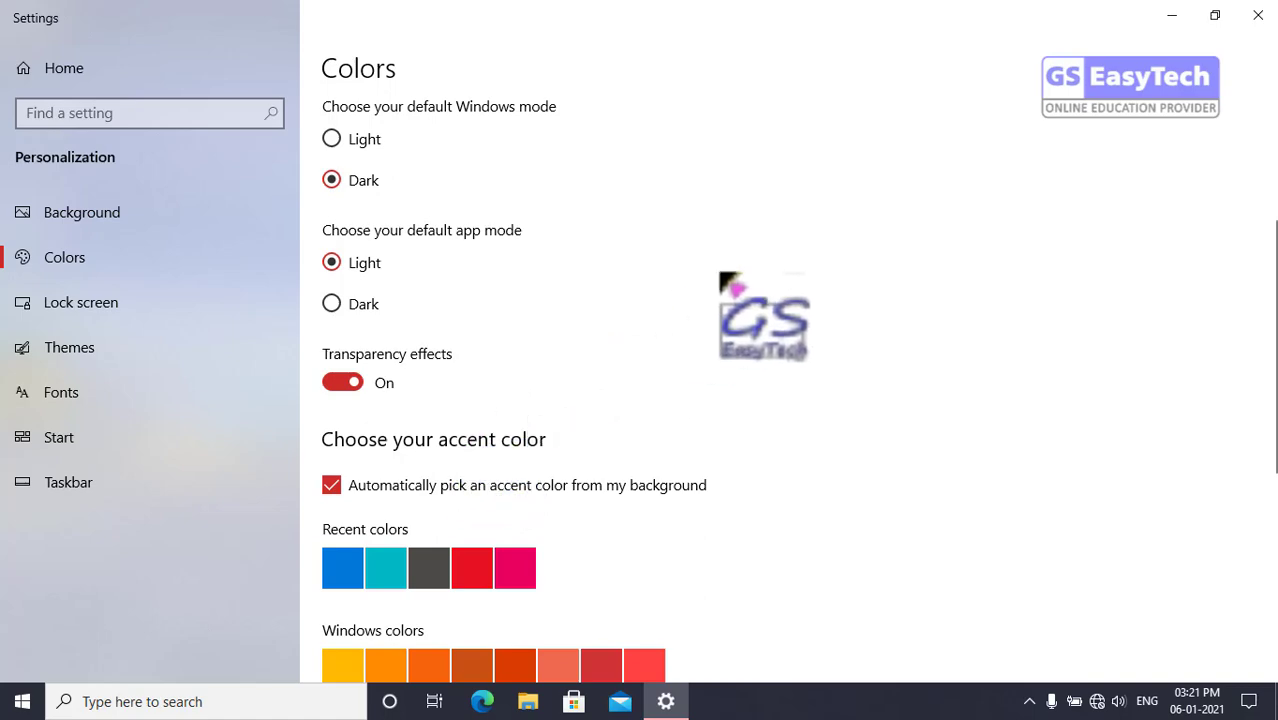
Step: Minimize Settings and advance the desktop background to the picture of the striped sofa
{"action": "left_click", "coordinate": [1174, 15]}
{"action": "right_click", "coordinate": [486, 80]}
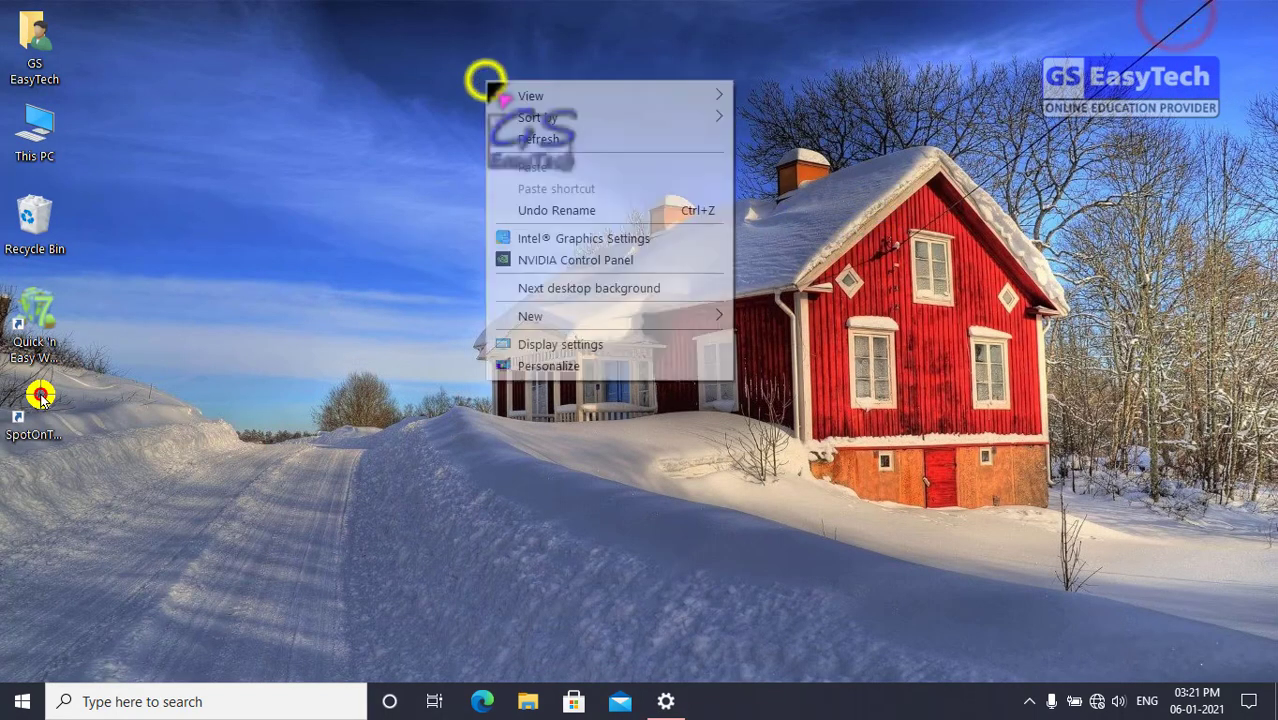
{"action": "left_click", "coordinate": [638, 290]}
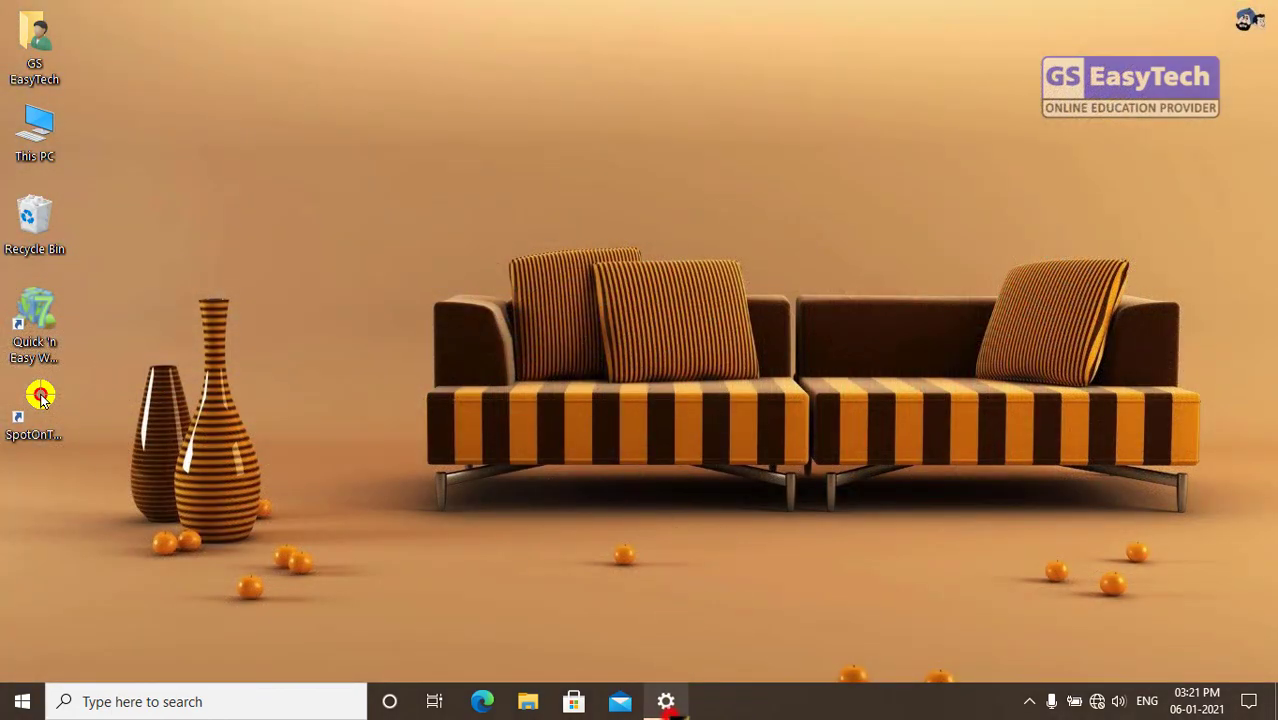
Step: Restore Settings and check the automatically picked accent color on the Colors page and in the Start menu
{"action": "left_click", "coordinate": [667, 702]}
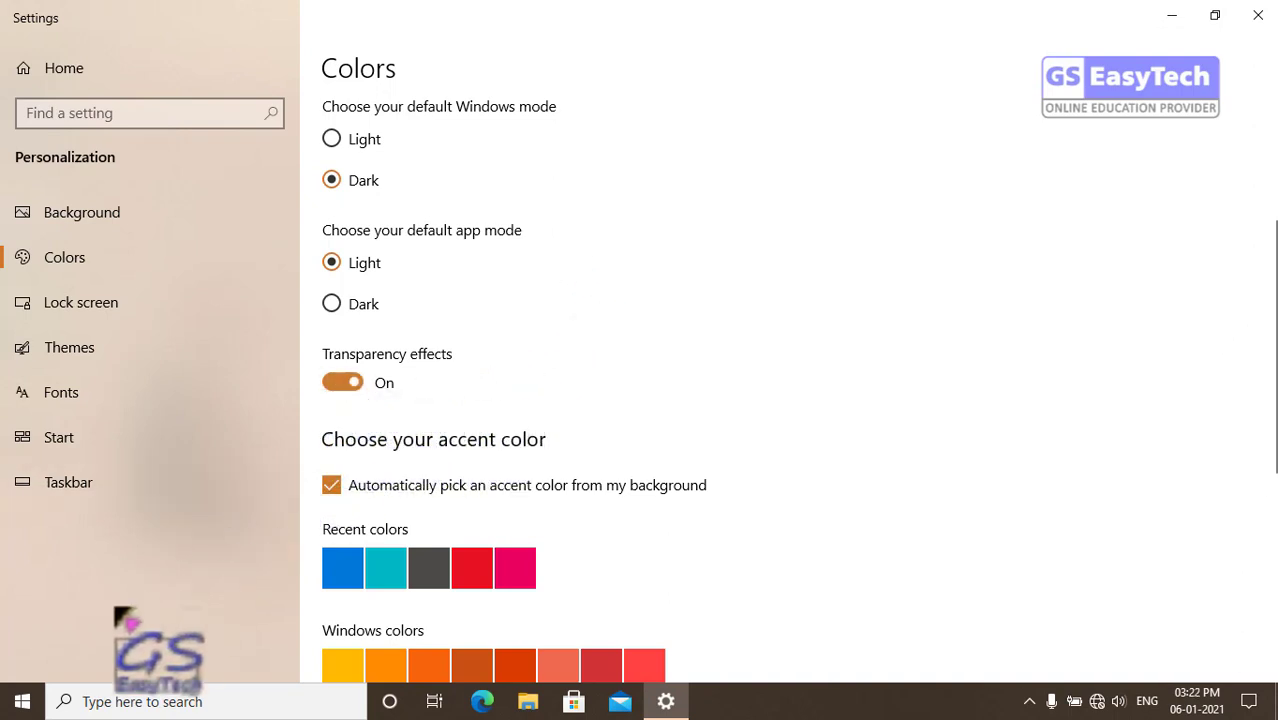
{"action": "left_click", "coordinate": [24, 703]}
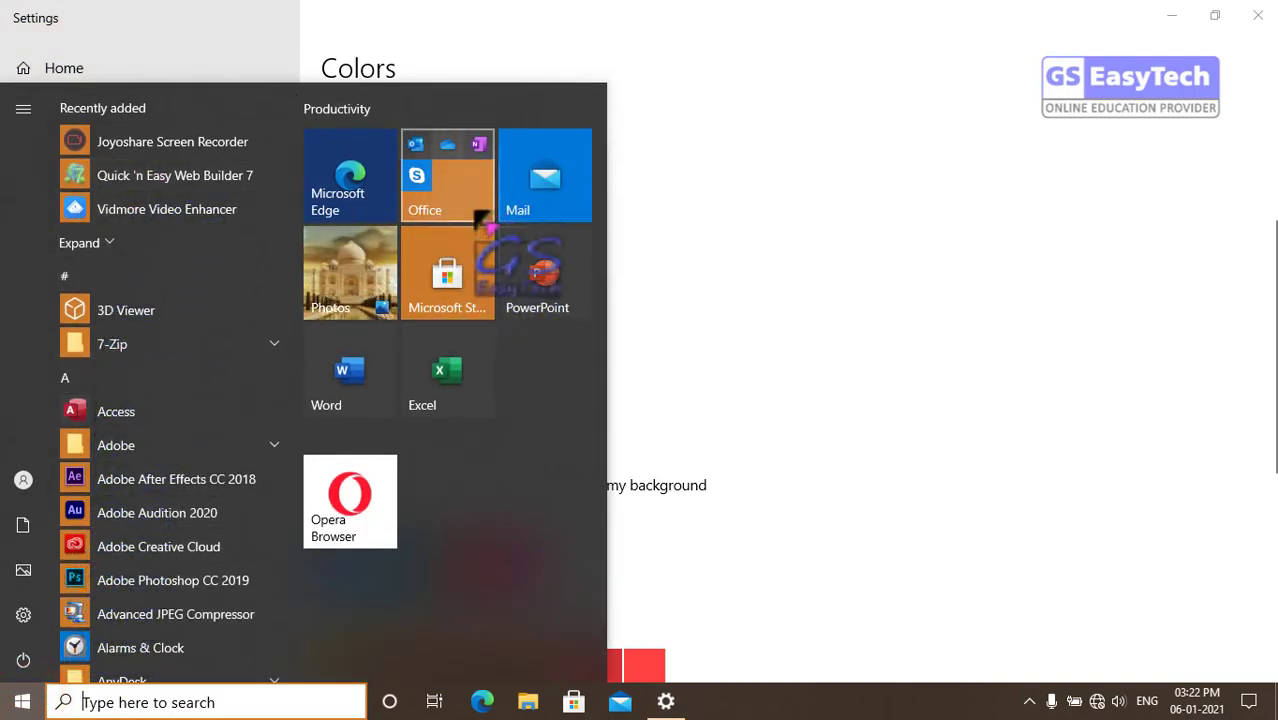
{"action": "left_click", "coordinate": [758, 338]}
Step: Check the action center's color and enable showing the accent color on Start, taskbar, and action center
{"action": "scroll", "coordinate": [535, 320], "scroll_direction": "down", "scroll_amount": 2}
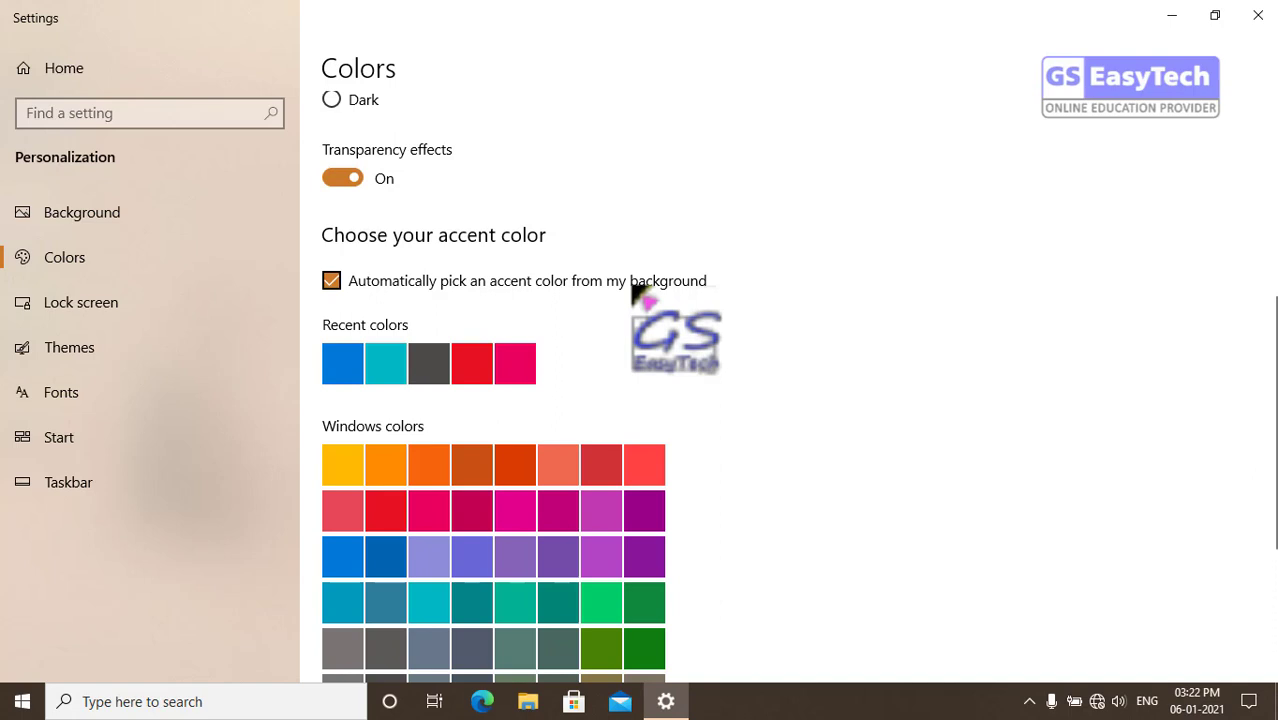
{"action": "scroll", "coordinate": [633, 280], "scroll_direction": "down", "scroll_amount": 3}
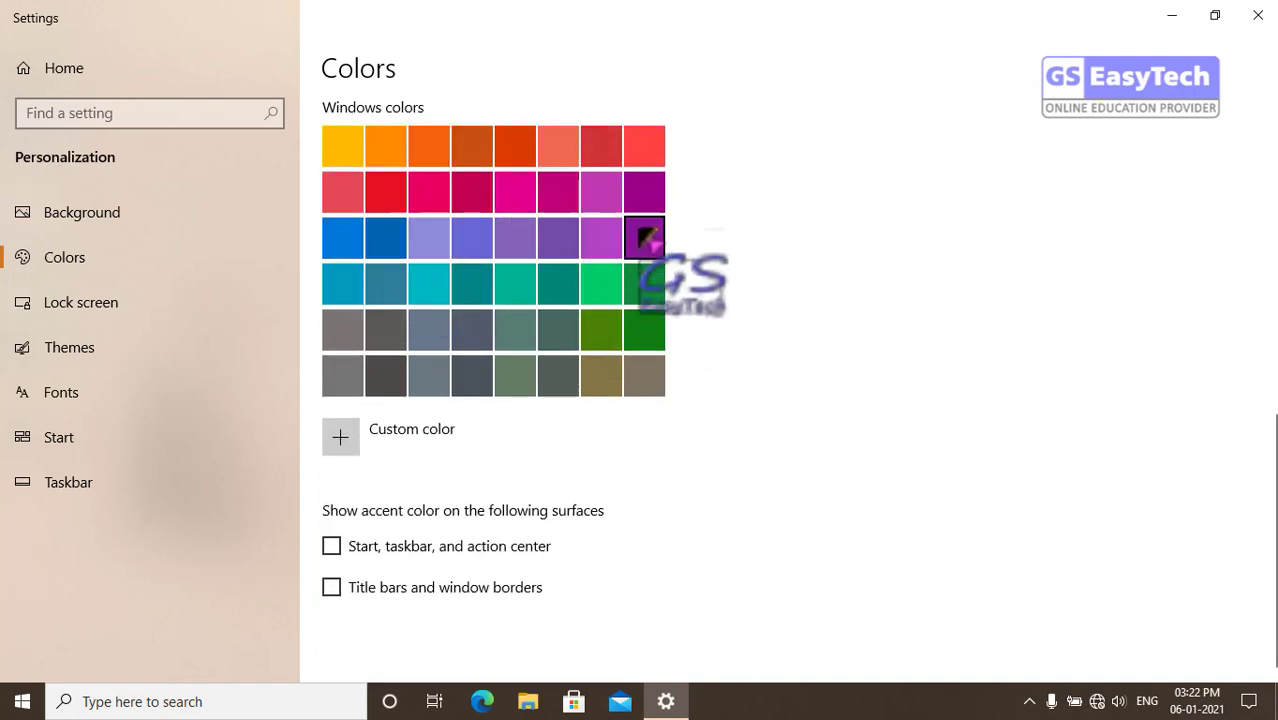
{"action": "left_click", "coordinate": [601, 280]}
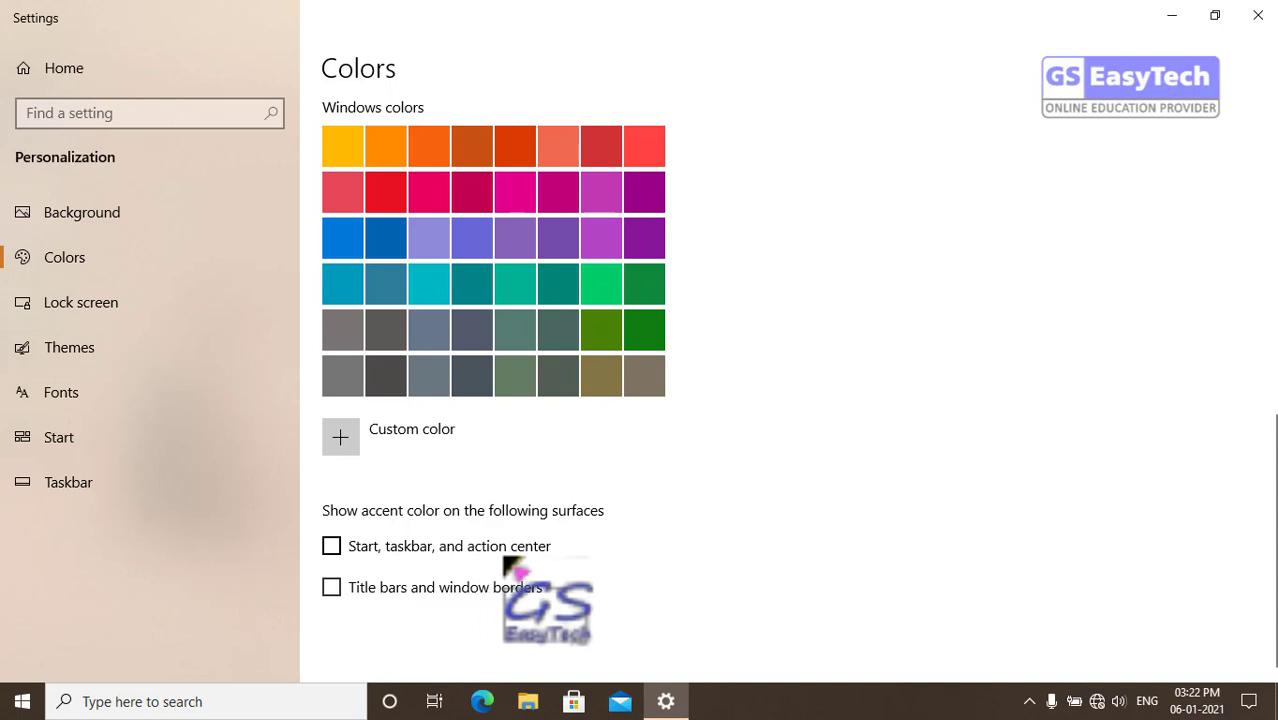
{"action": "left_click", "coordinate": [1251, 701]}
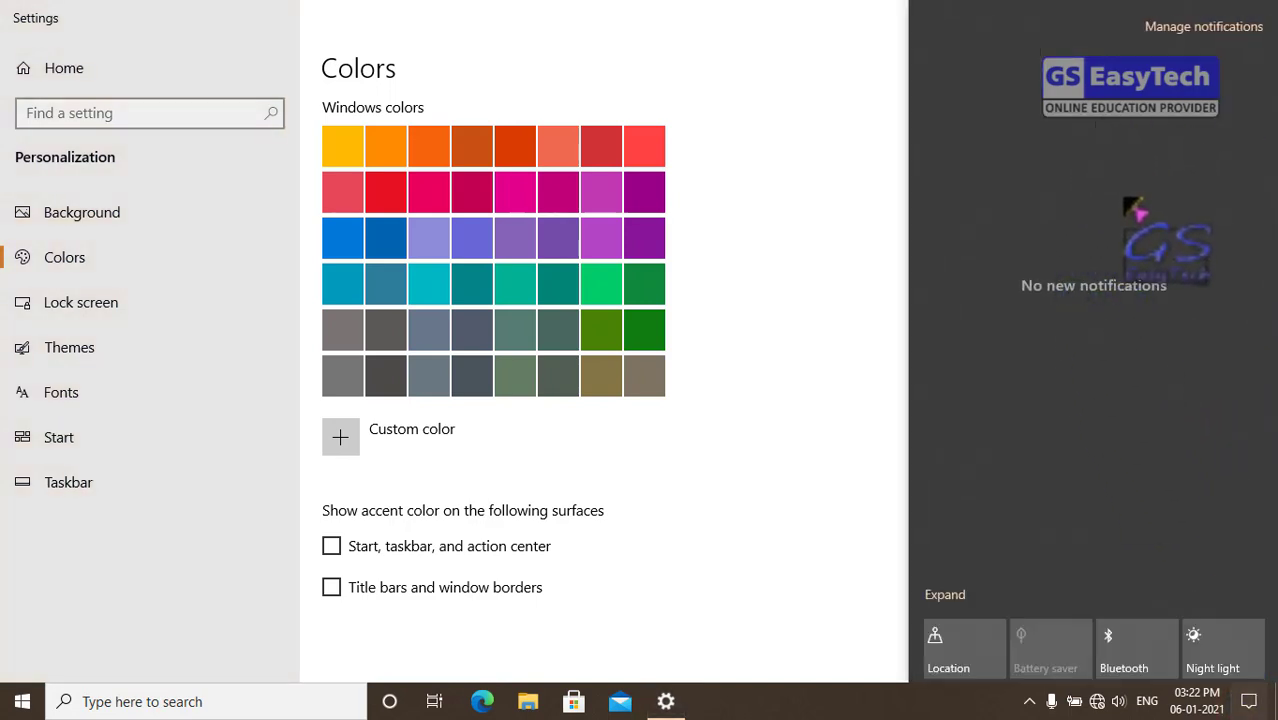
{"action": "left_click", "coordinate": [331, 546]}
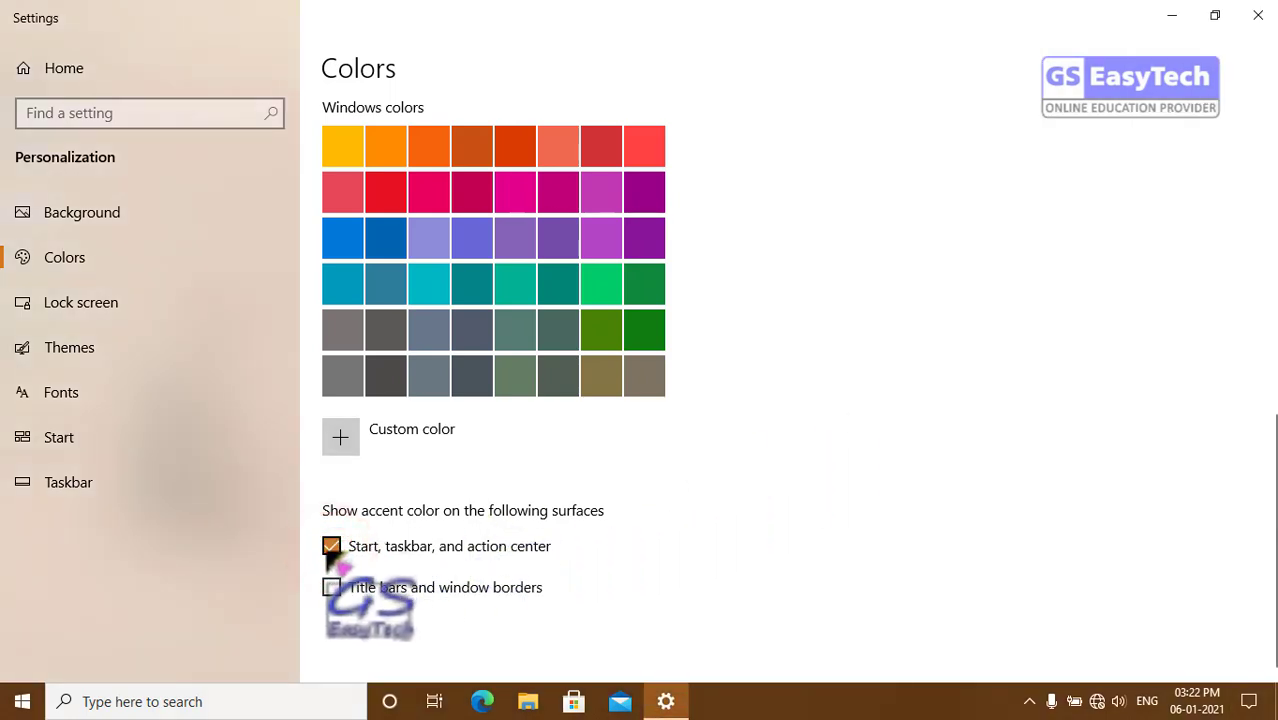
Step: Check the accent color on the taskbar, in the action center and in the Start menu
{"action": "left_click", "coordinate": [516, 193]}
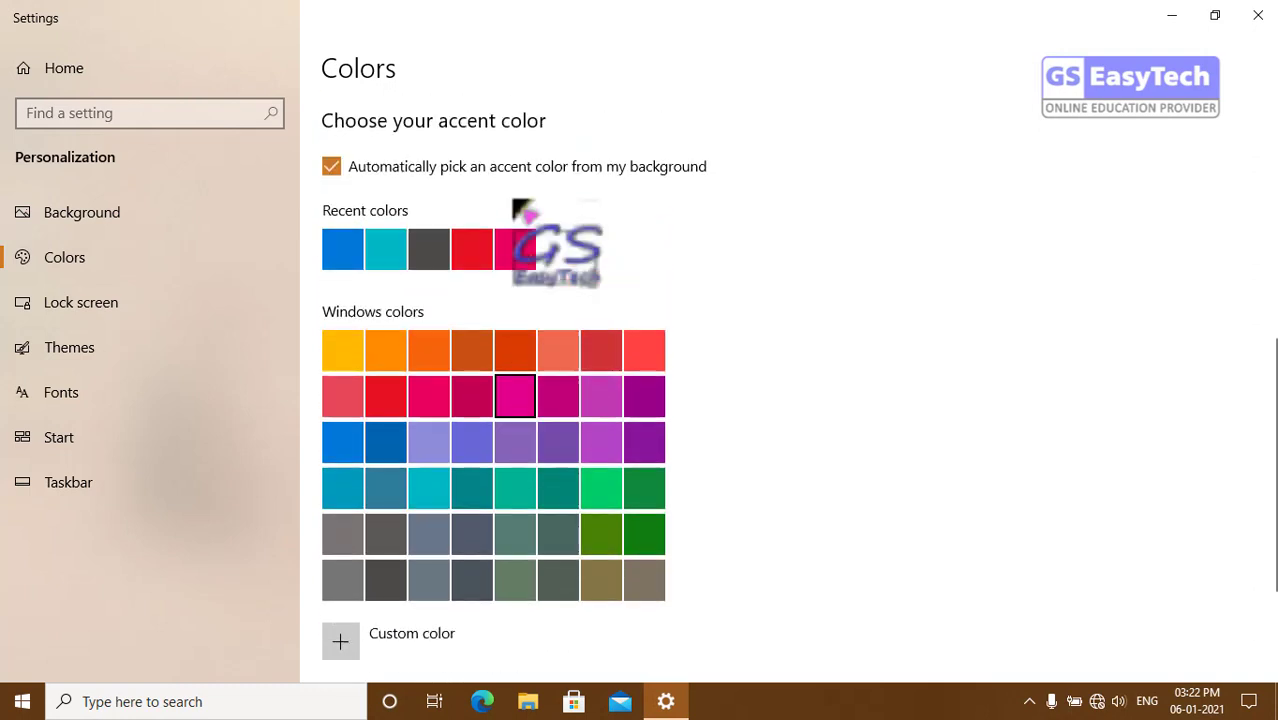
{"action": "scroll", "coordinate": [434, 257], "scroll_direction": "up", "scroll_amount": 2}
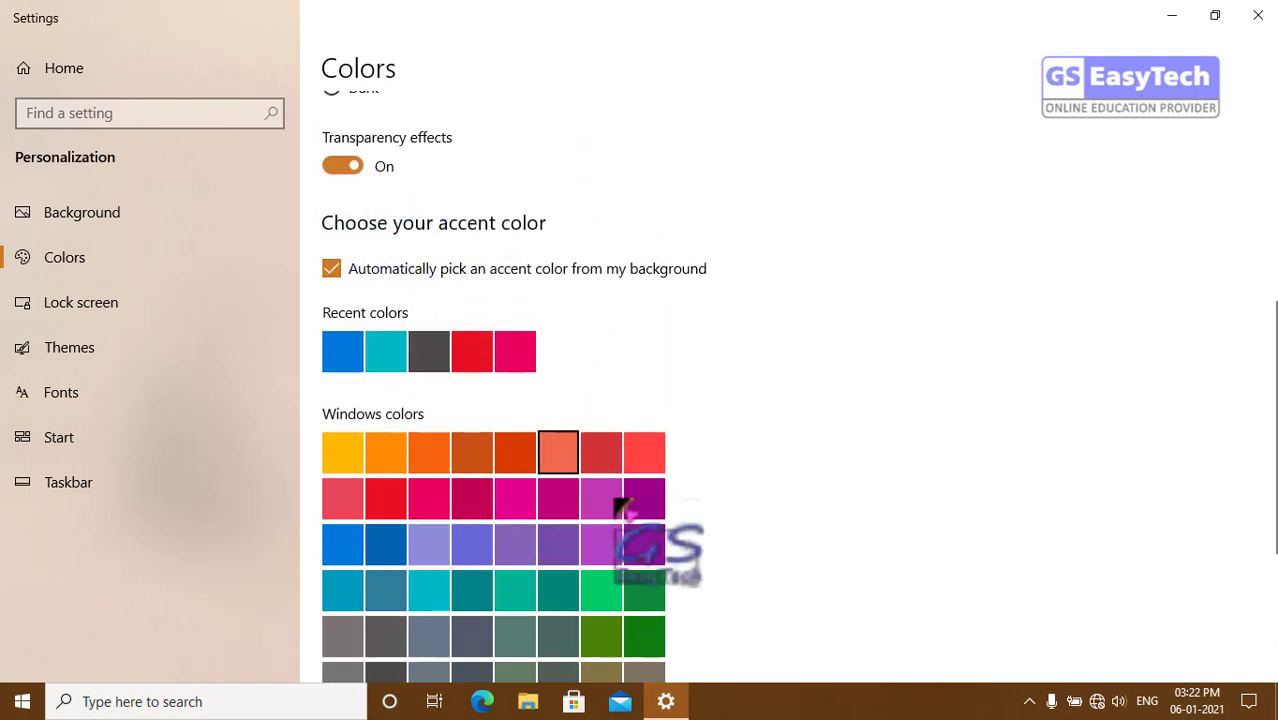
{"action": "scroll", "coordinate": [622, 508], "scroll_direction": "down", "scroll_amount": 2}
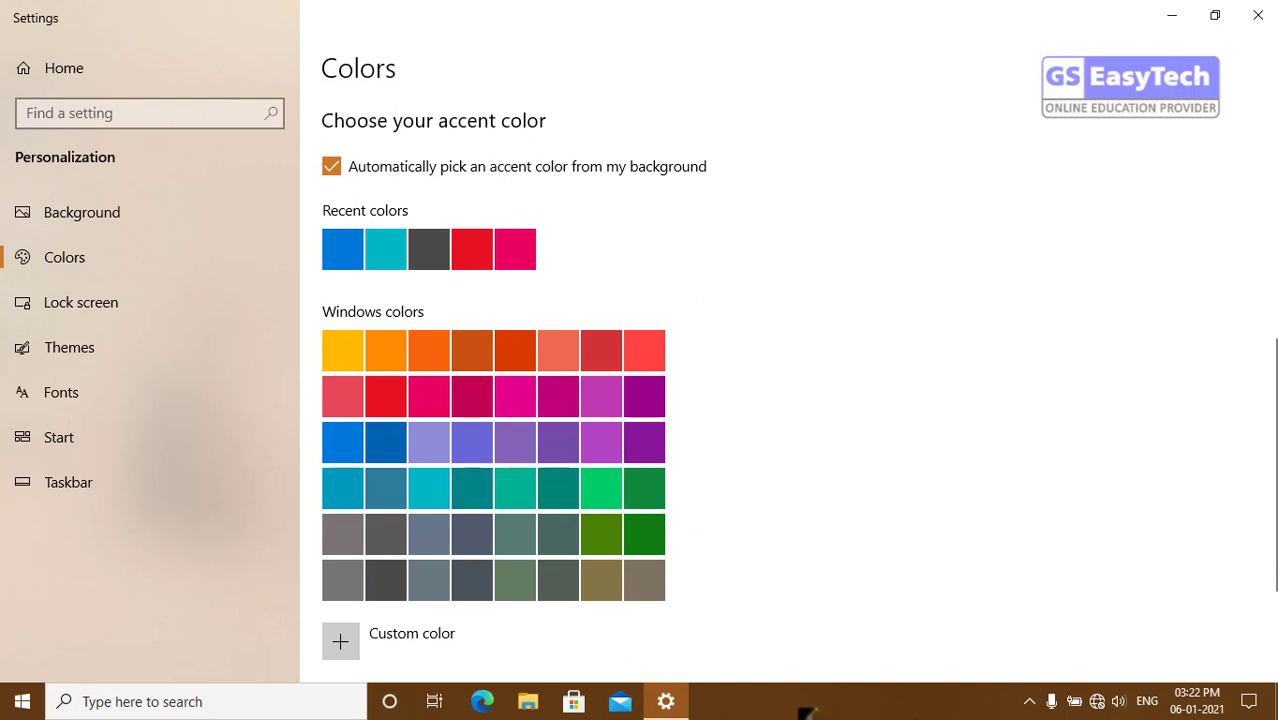
{"action": "left_click", "coordinate": [1250, 702]}
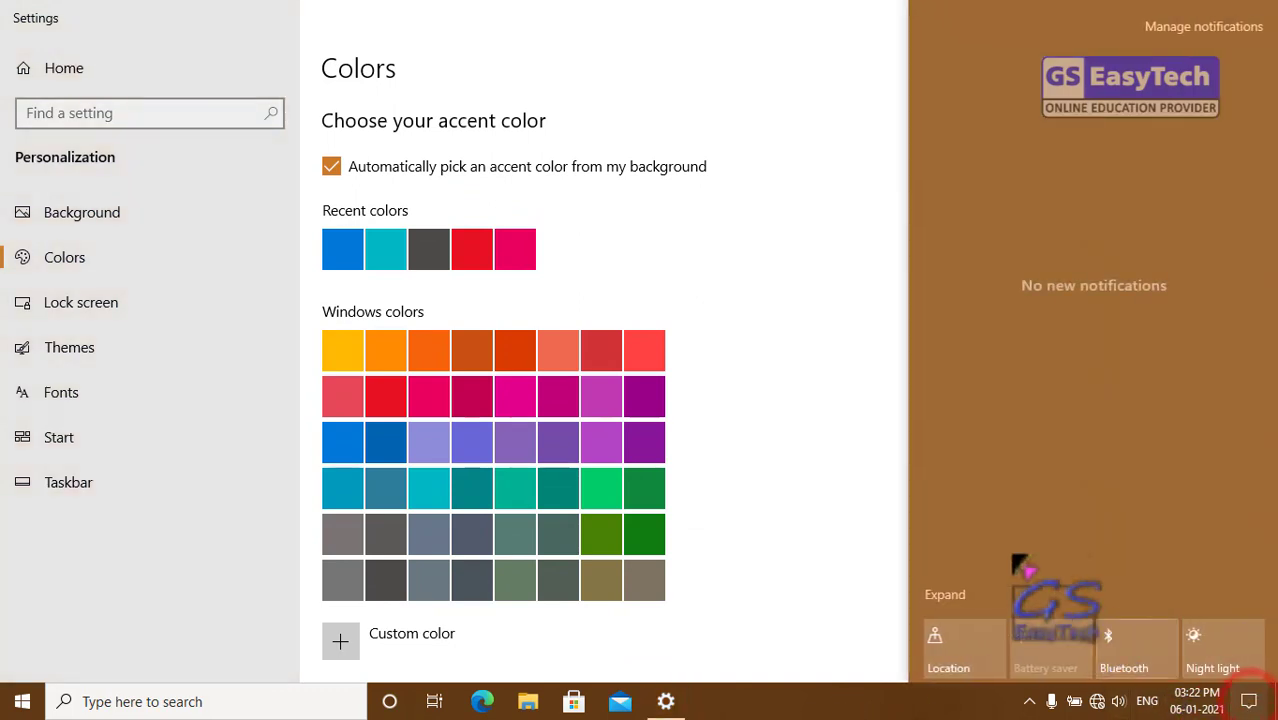
{"action": "left_click", "coordinate": [24, 702]}
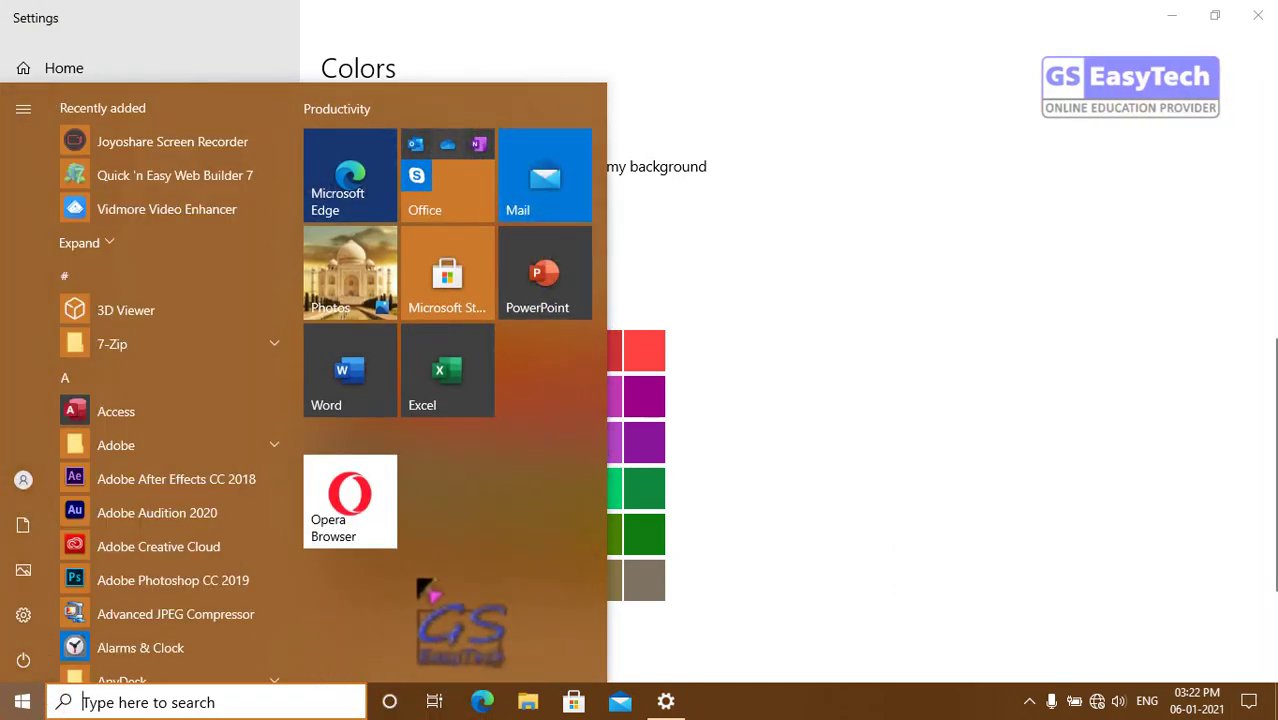
{"action": "left_click", "coordinate": [764, 287]}
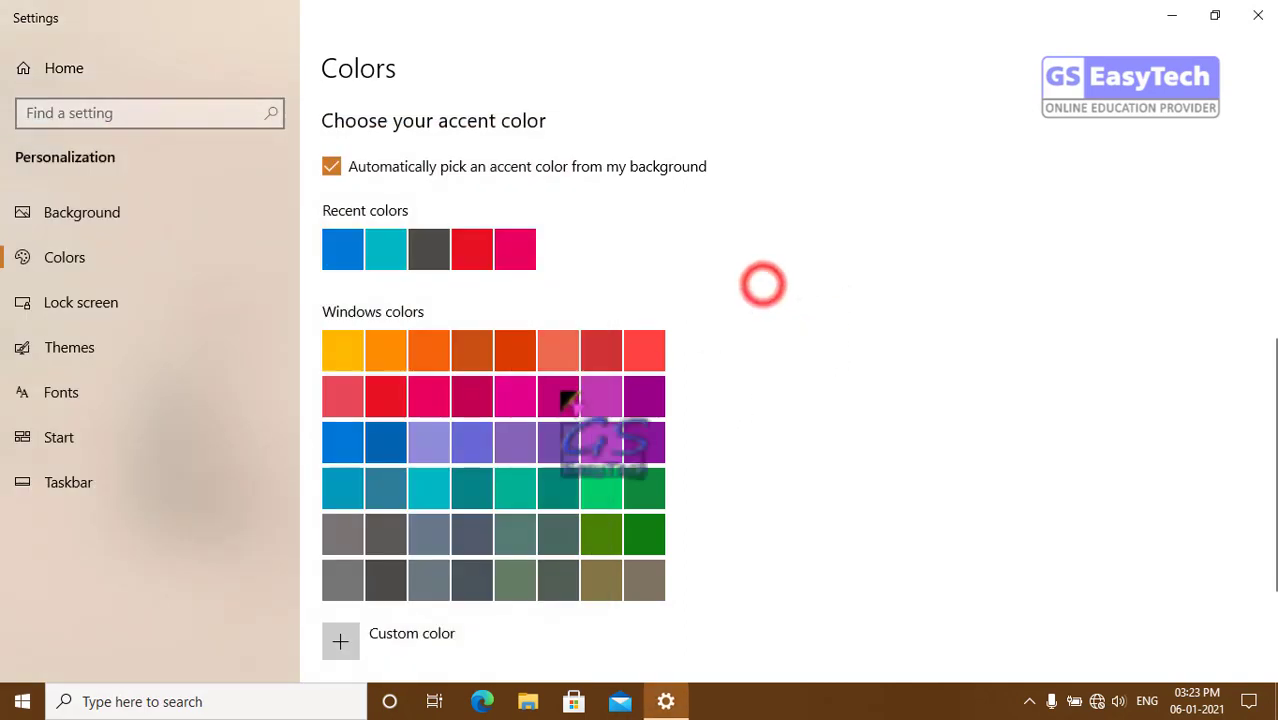
Step: Enable the accent color on title bars and window borders, checking a File Explorer window before and after the change
{"action": "scroll", "coordinate": [560, 440], "scroll_direction": "down", "scroll_amount": 2}
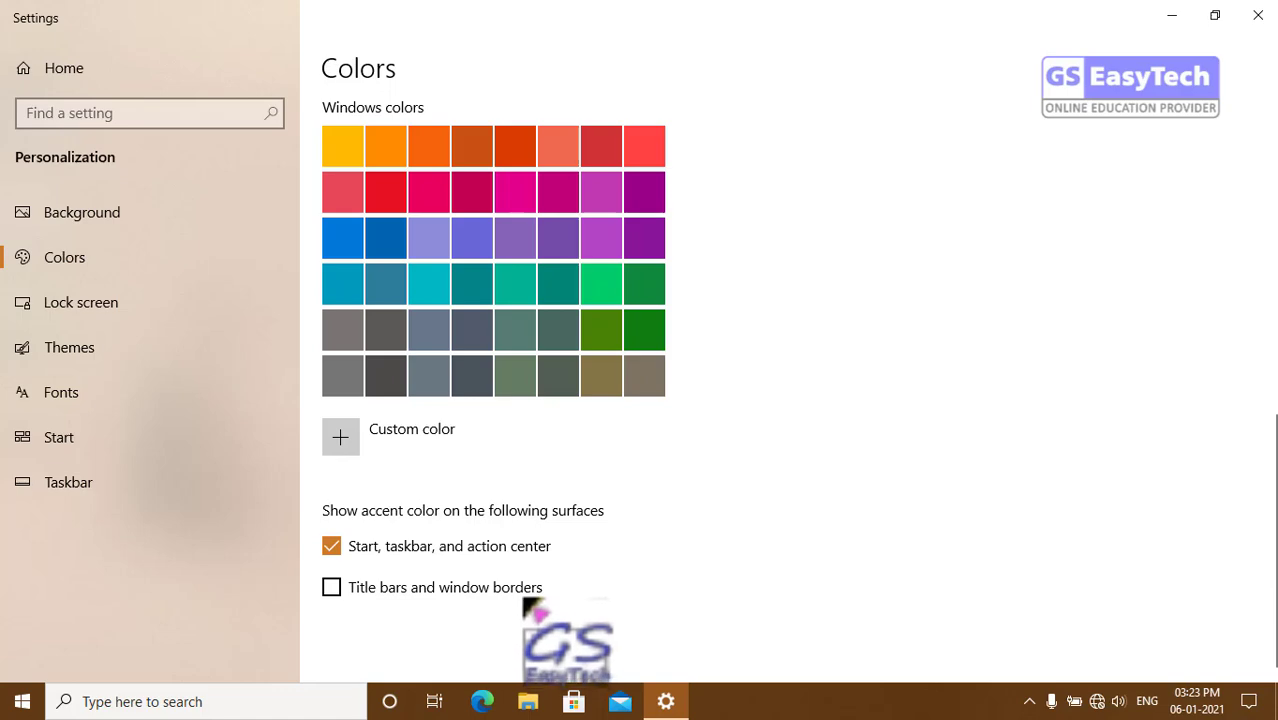
{"action": "left_click", "coordinate": [530, 703]}
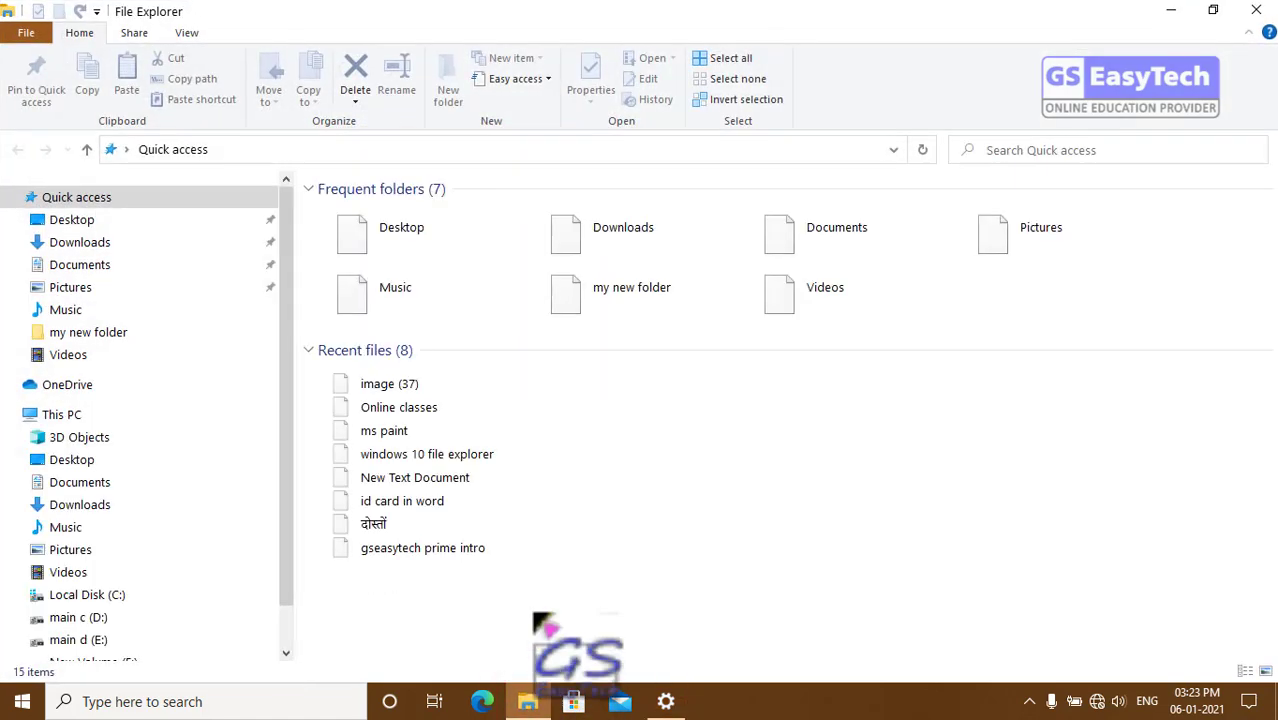
{"action": "double_click", "coordinate": [544, 16]}
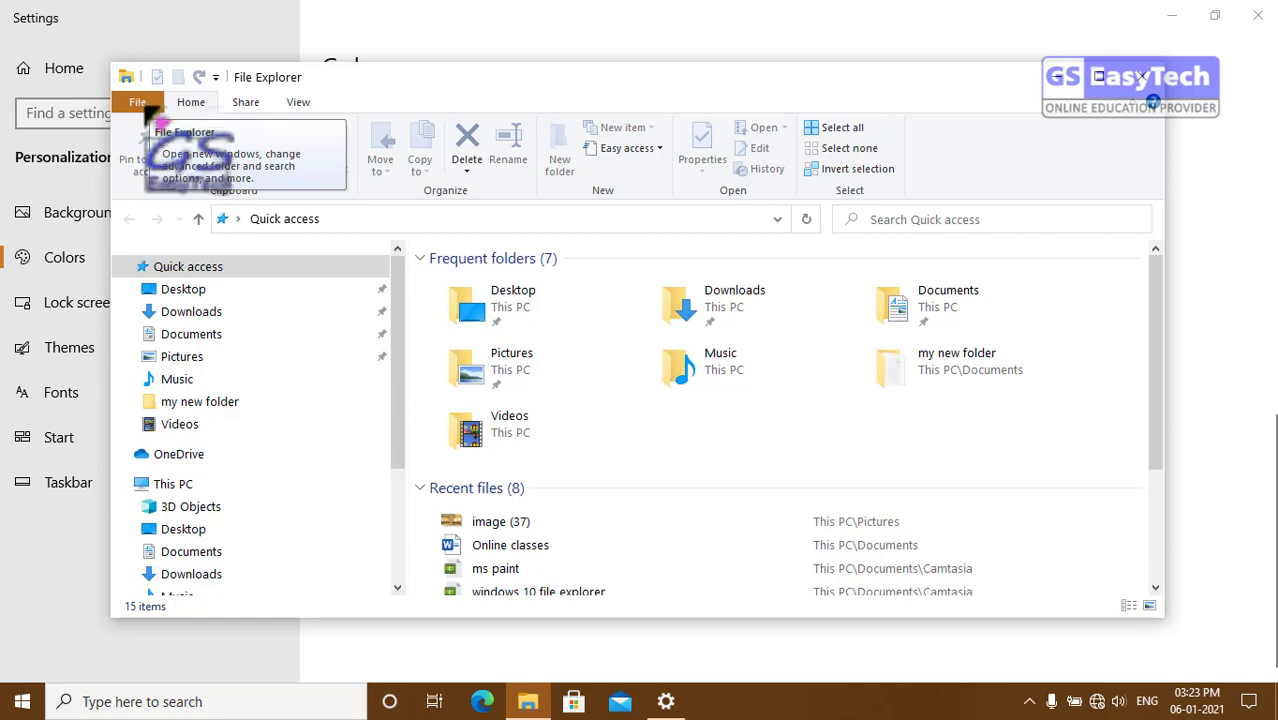
{"action": "scroll", "coordinate": [460, 425], "scroll_direction": "down", "scroll_amount": 2}
{"action": "scroll", "coordinate": [620, 398], "scroll_direction": "up", "scroll_amount": 2}
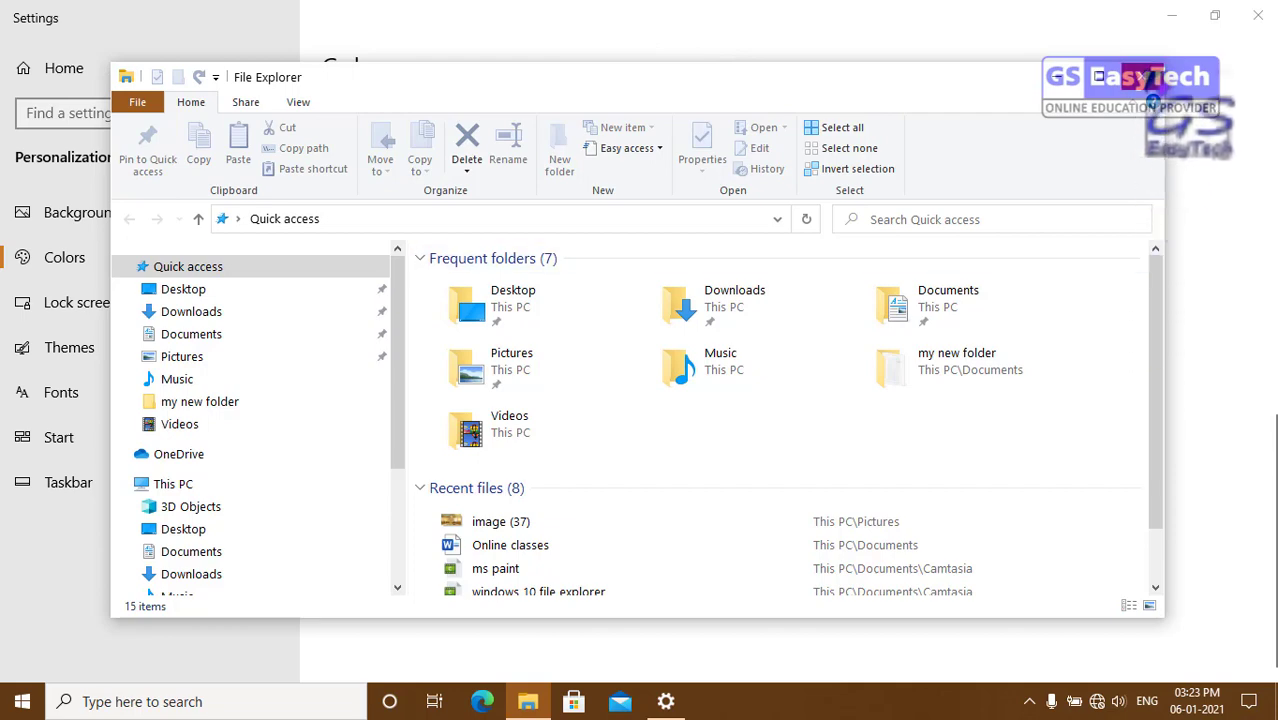
{"action": "left_click", "coordinate": [1140, 77]}
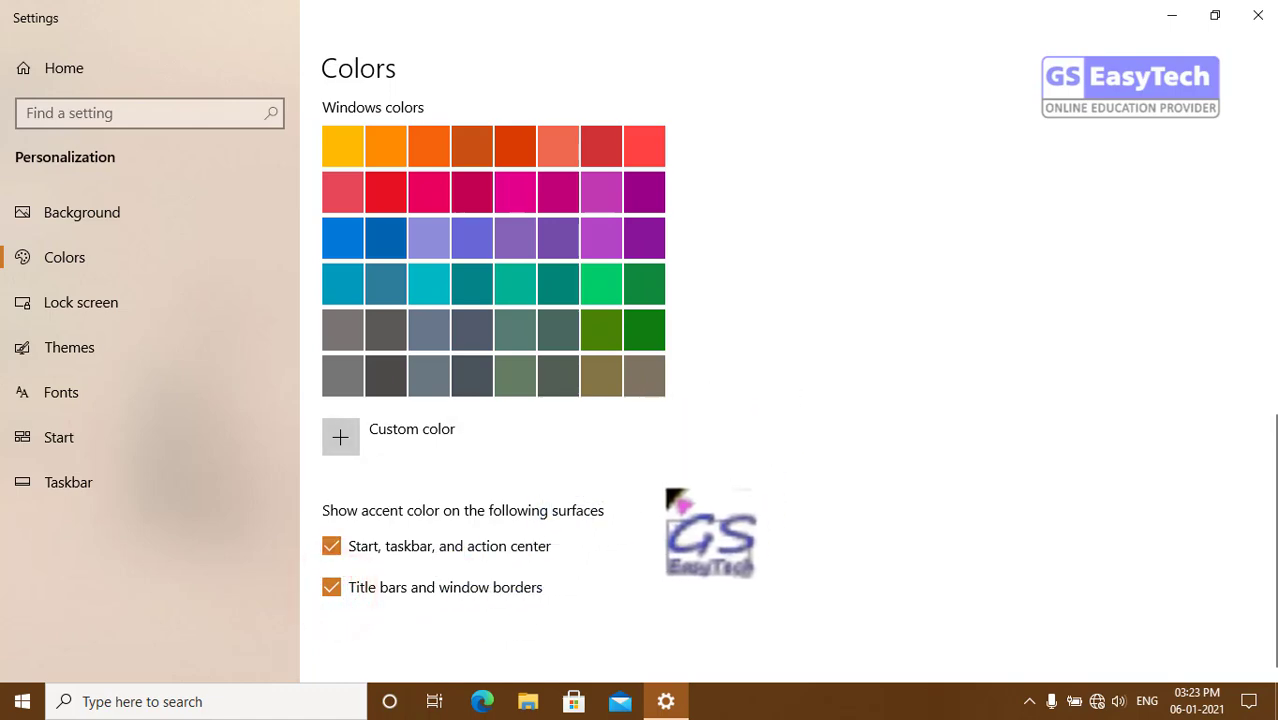
{"action": "left_click", "coordinate": [529, 703]}
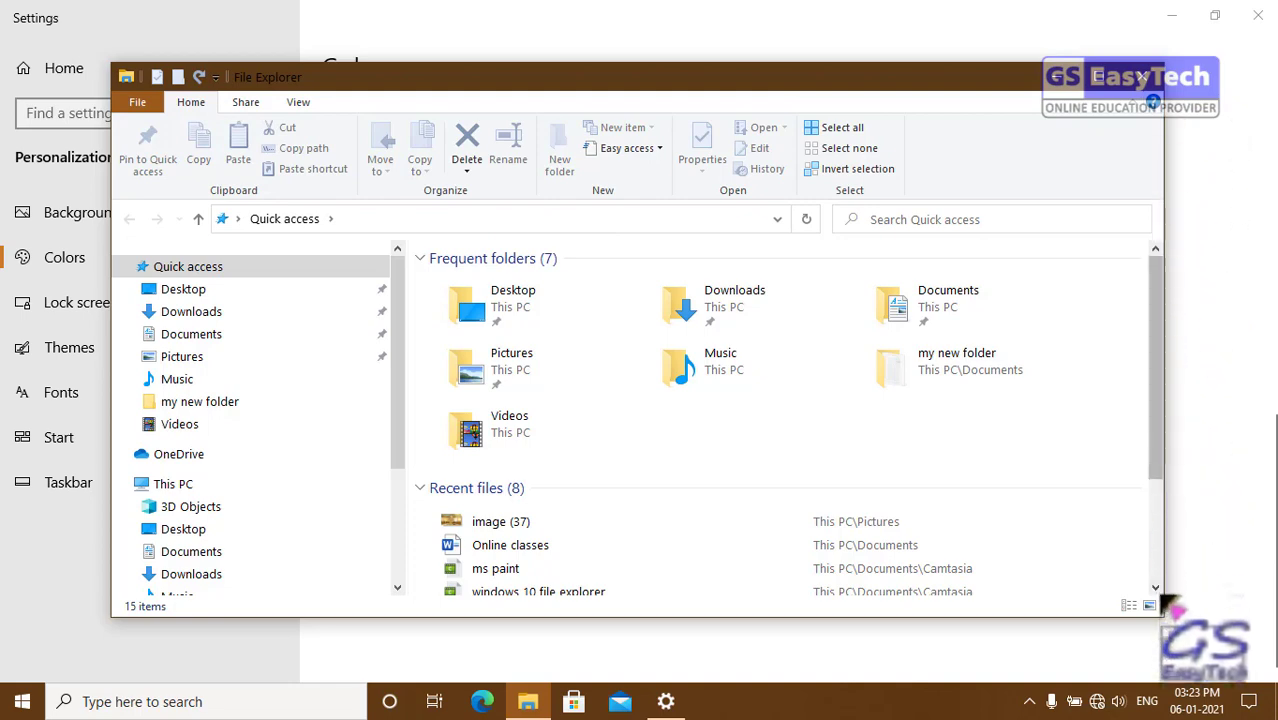
{"action": "left_click", "coordinate": [1141, 76]}
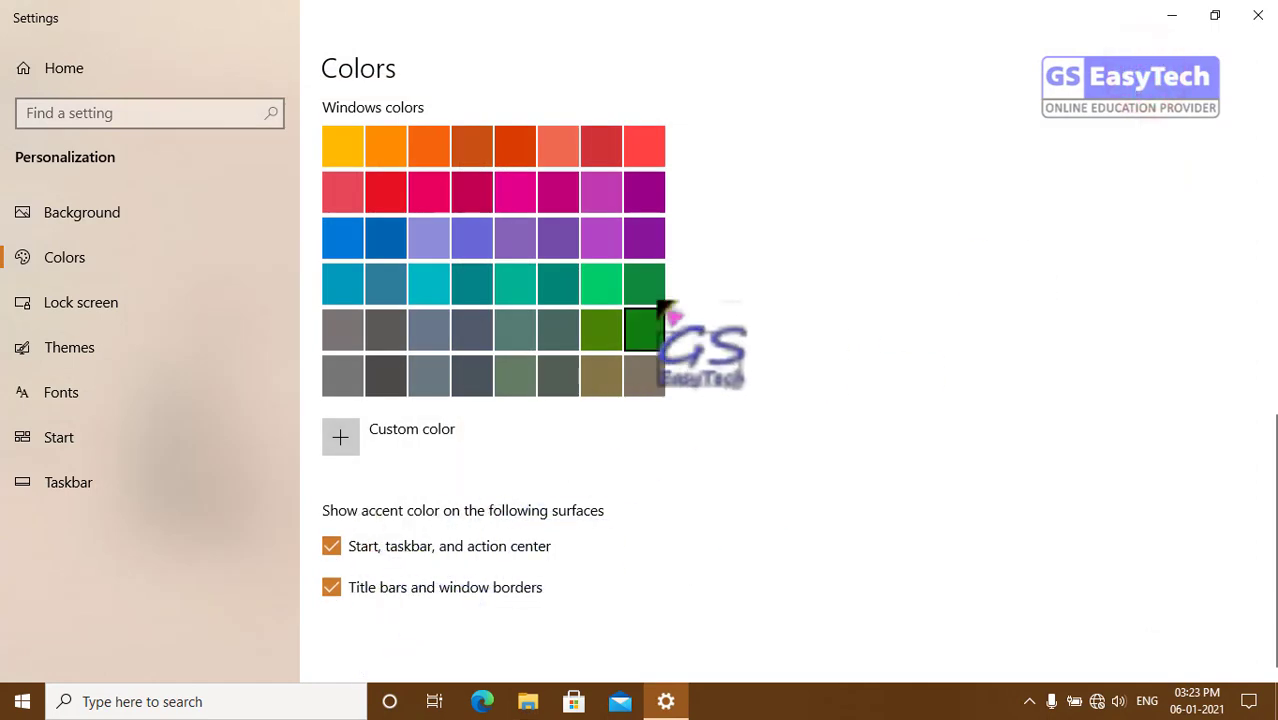
Step: Disable automatically picking an accent color from the background and choose the pink fifth color in the second Windows colors row
{"action": "scroll", "coordinate": [703, 262], "scroll_direction": "up", "scroll_amount": 1}
{"action": "scroll", "coordinate": [703, 262], "scroll_direction": "up", "scroll_amount": 3}
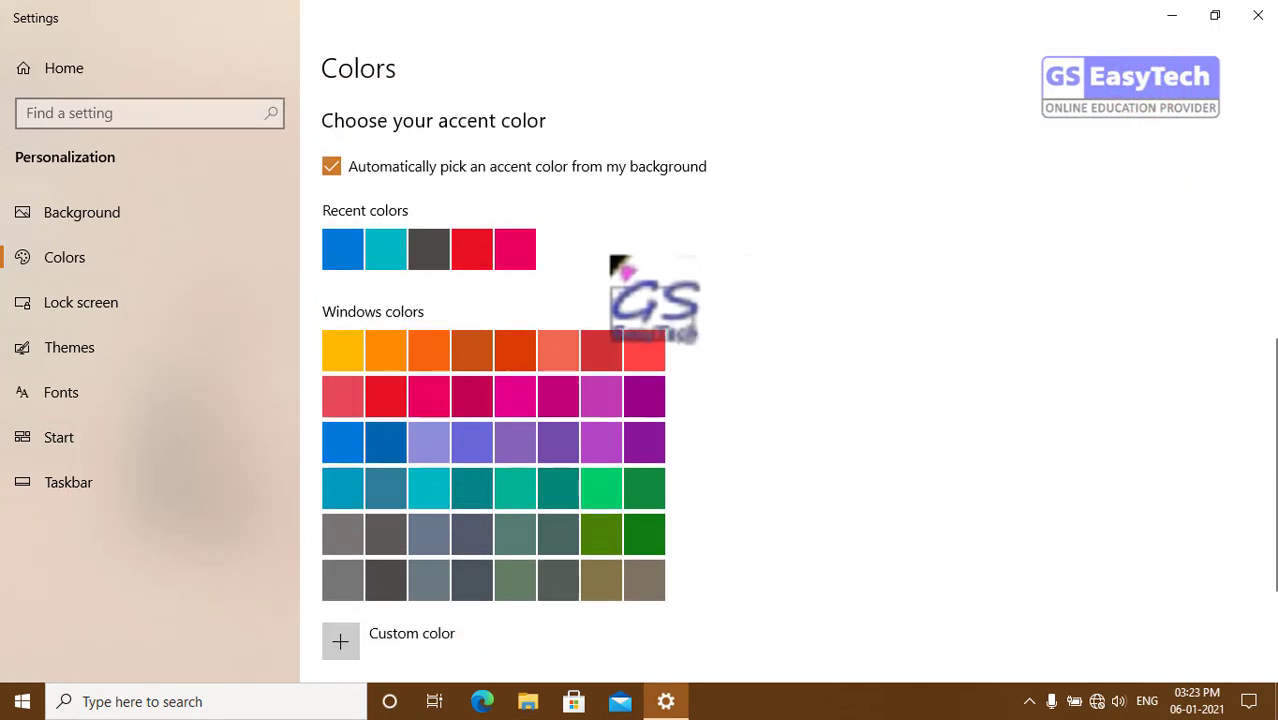
{"action": "left_click", "coordinate": [331, 166]}
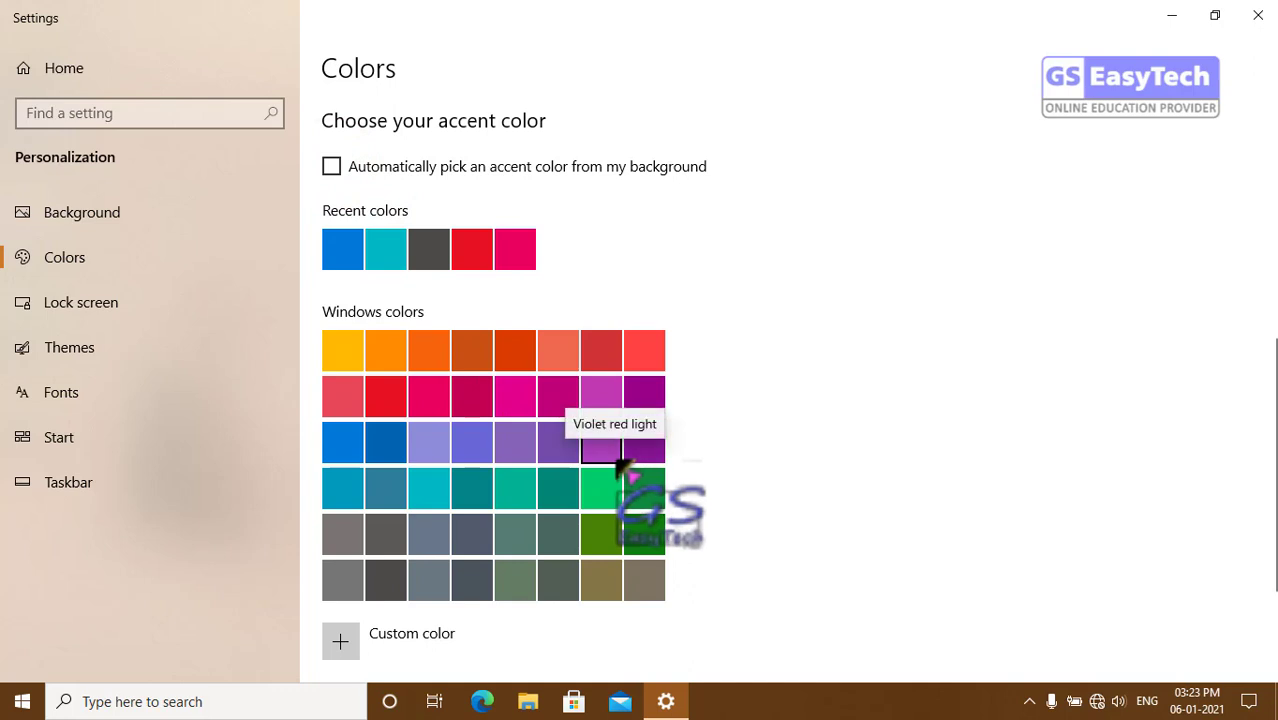
{"action": "left_click", "coordinate": [518, 399]}
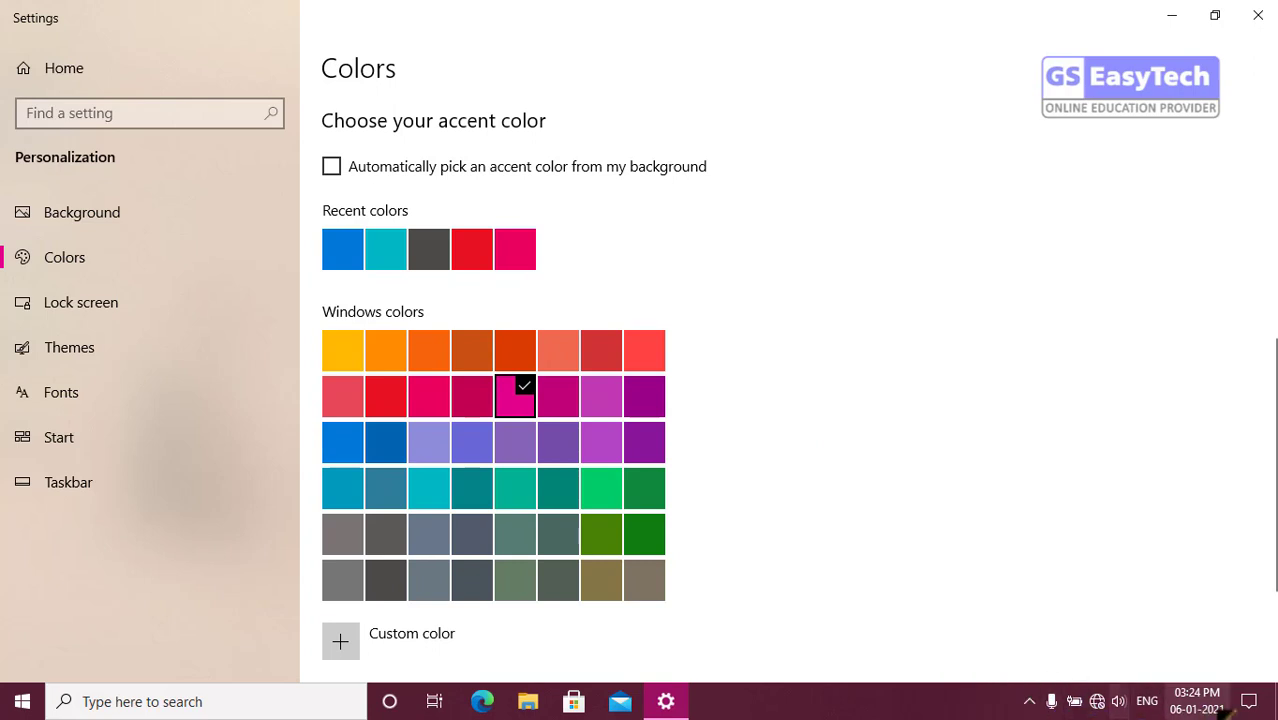
Step: Check the pink accent color in the action center, the Start menu and a File Explorer window's title bar and borders
{"action": "left_click", "coordinate": [1249, 701]}
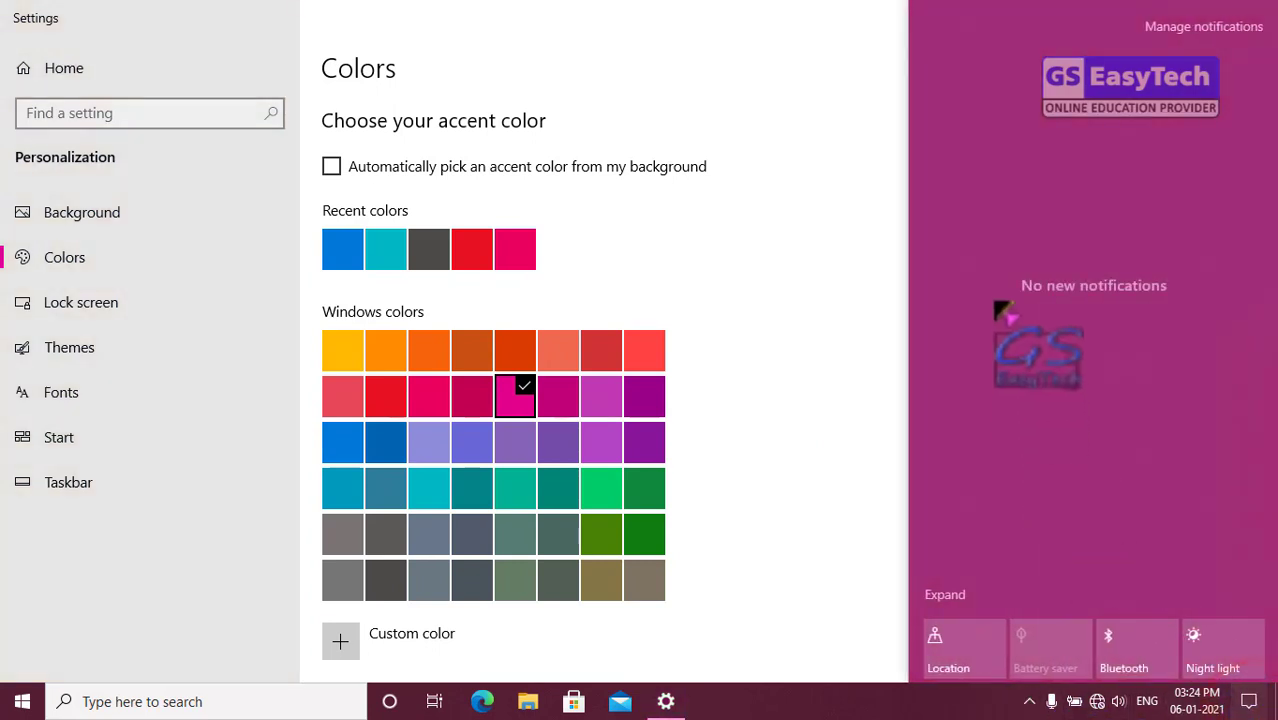
{"action": "left_click", "coordinate": [760, 522]}
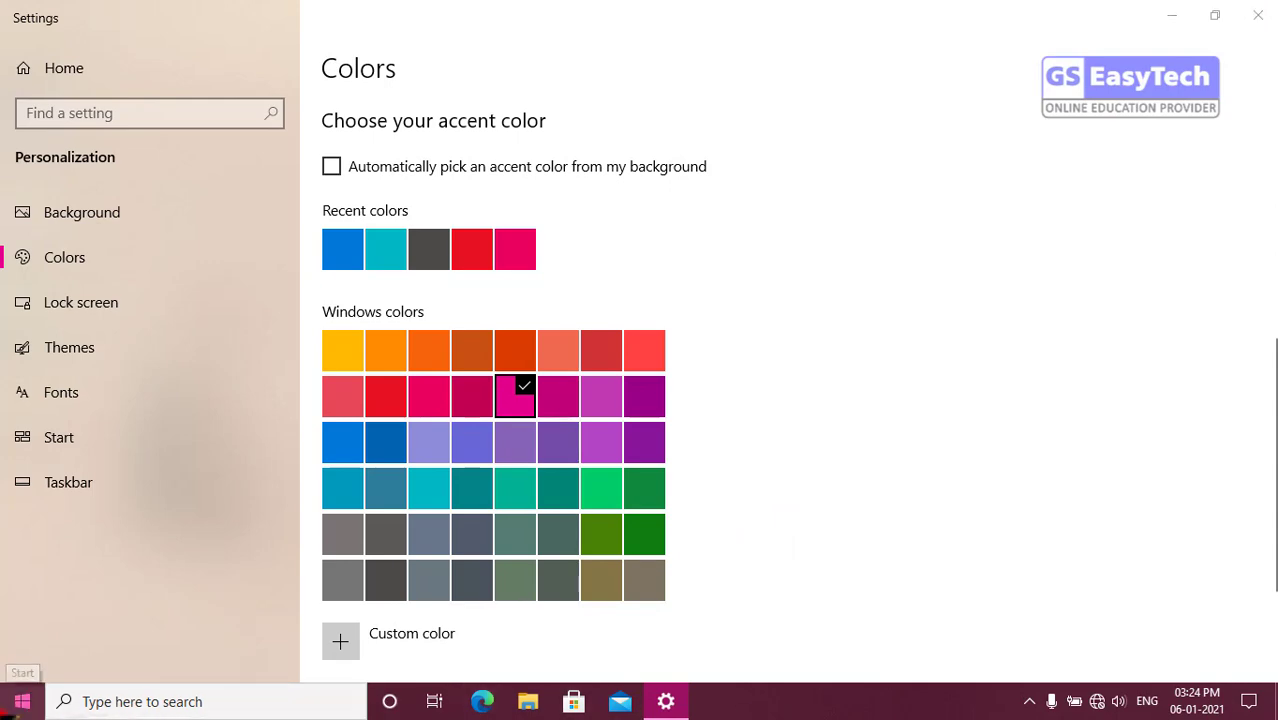
{"action": "left_click", "coordinate": [12, 704]}
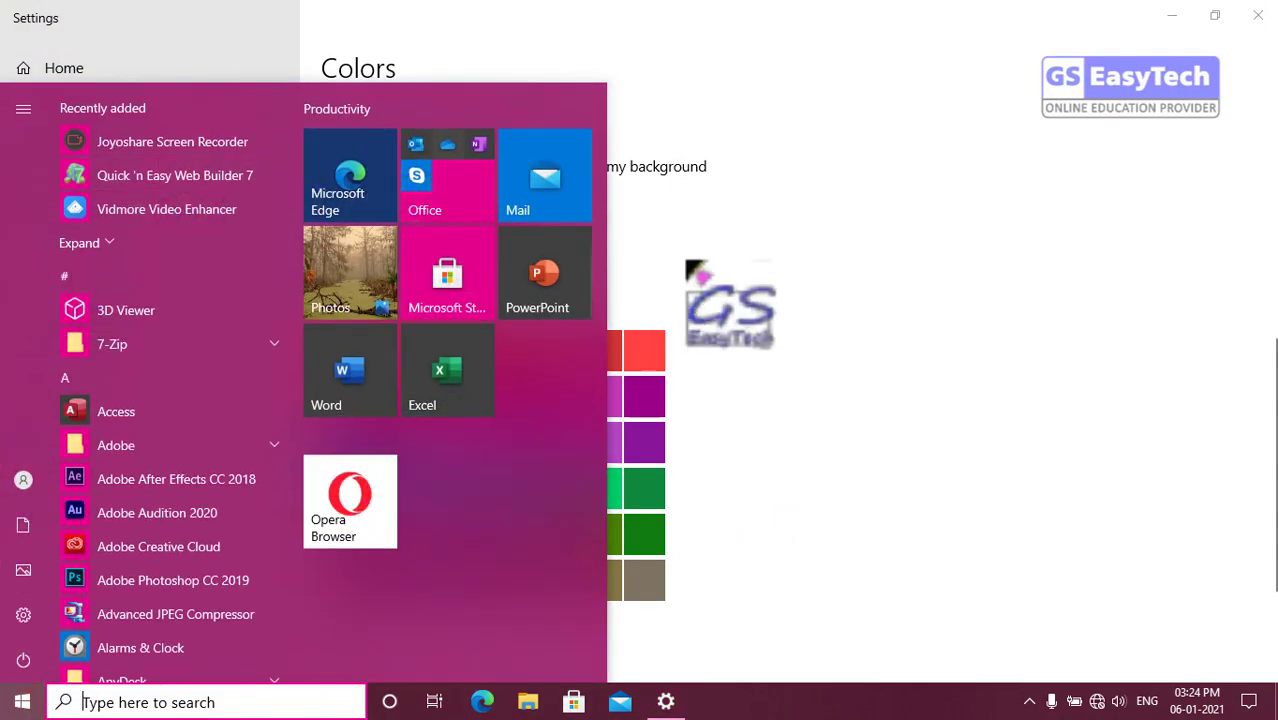
{"action": "left_click", "coordinate": [776, 222]}
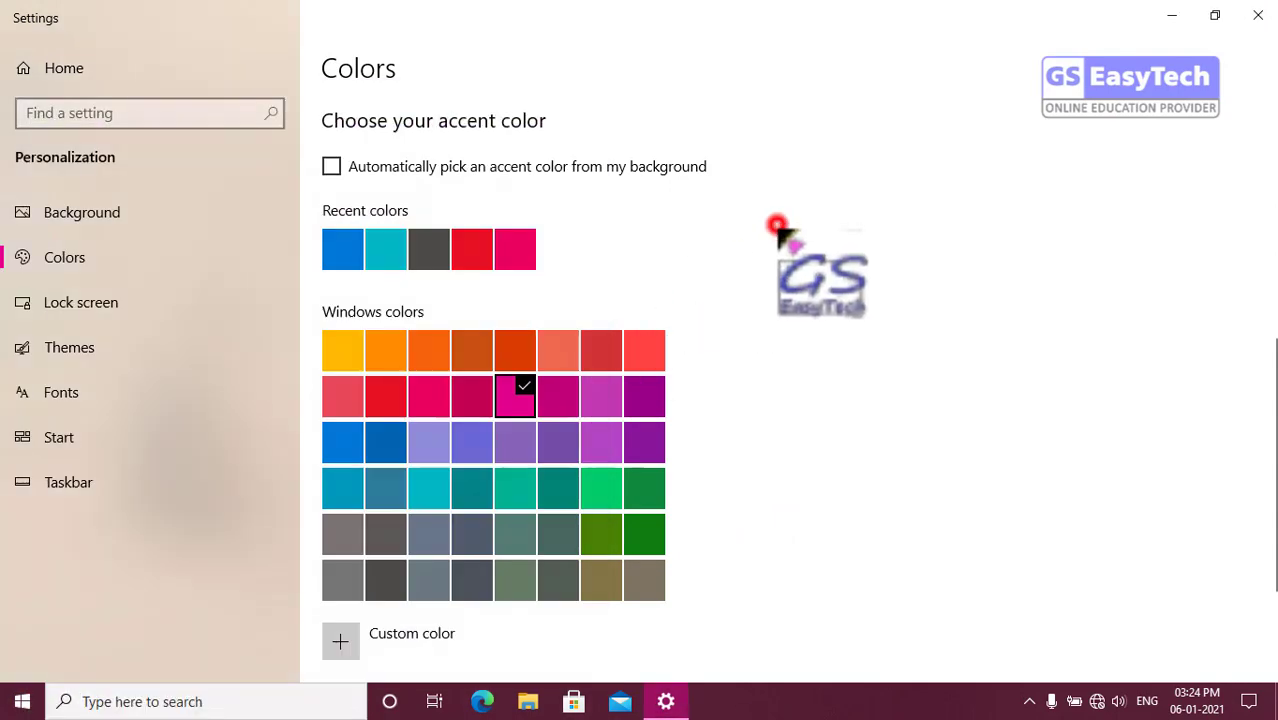
{"action": "left_click", "coordinate": [530, 702]}
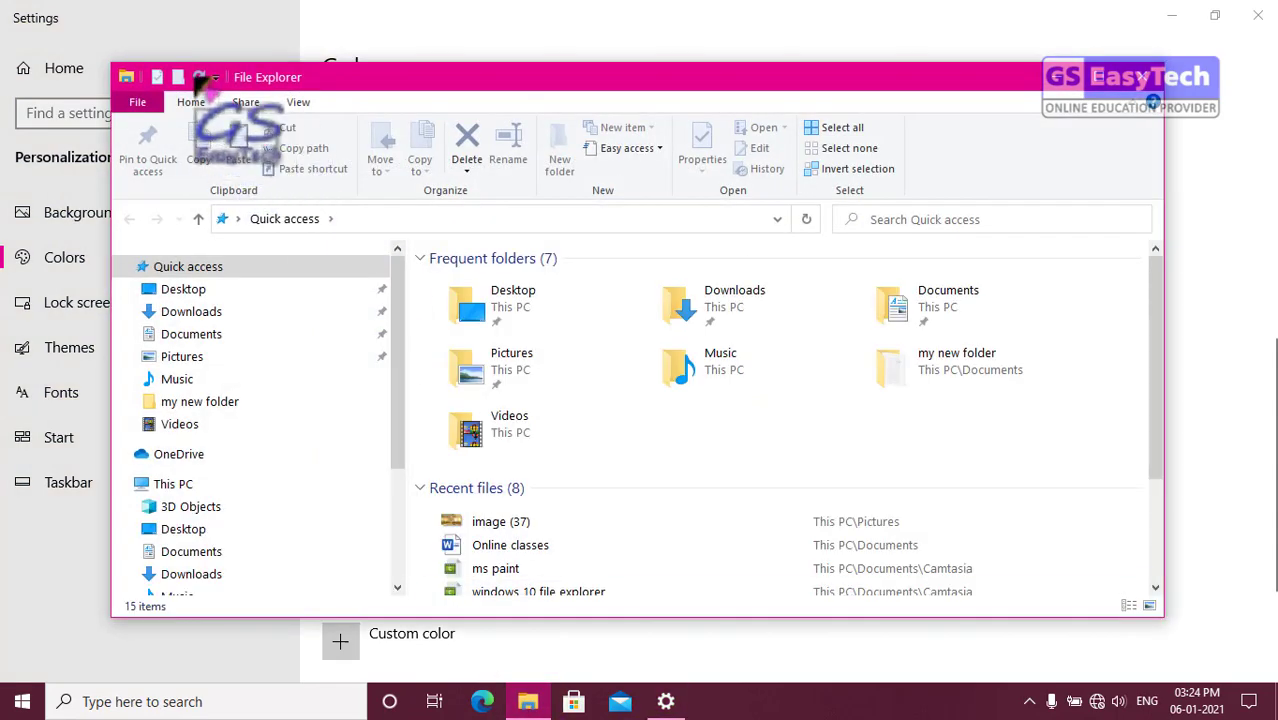
{"action": "left_click", "coordinate": [1141, 77]}
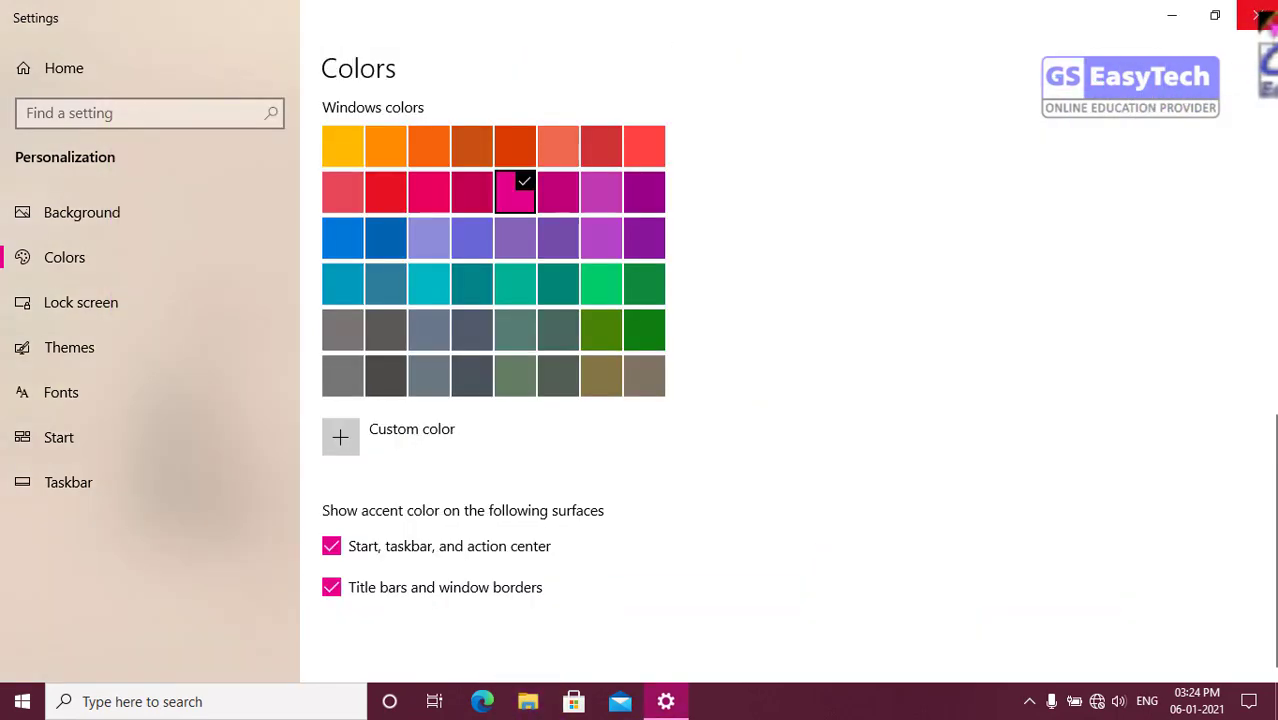
Step: Close Settings, reopen Personalization from the desktop to review the Background options, and go to the Lock screen settings
{"action": "left_click", "coordinate": [1257, 15]}
{"action": "right_click", "coordinate": [595, 94]}
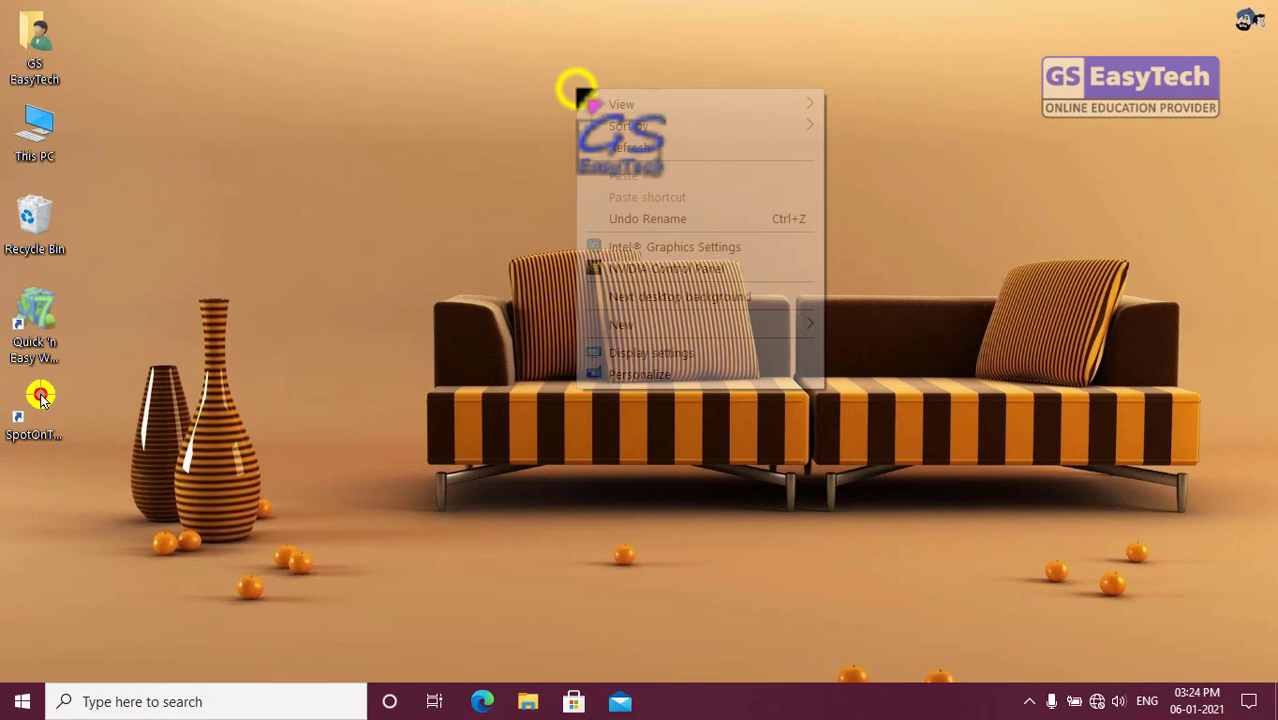
{"action": "left_click", "coordinate": [683, 376]}
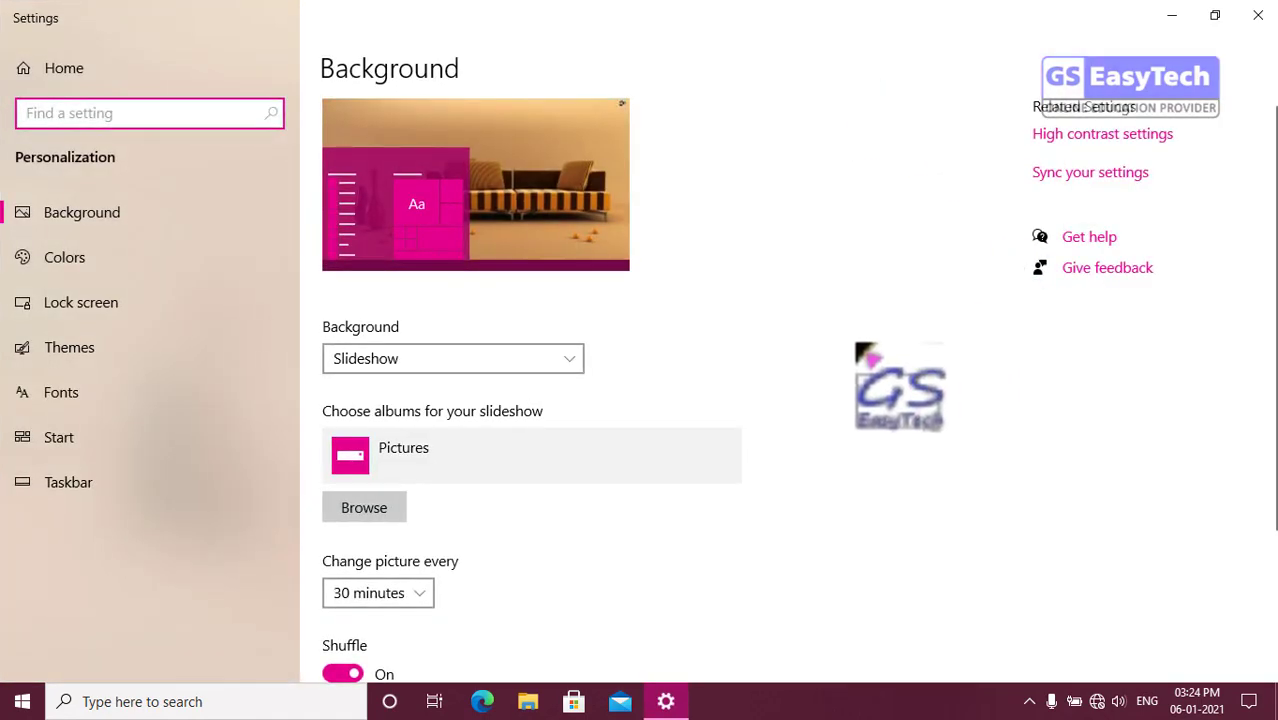
{"action": "scroll", "coordinate": [805, 330], "scroll_direction": "down", "scroll_amount": 3}
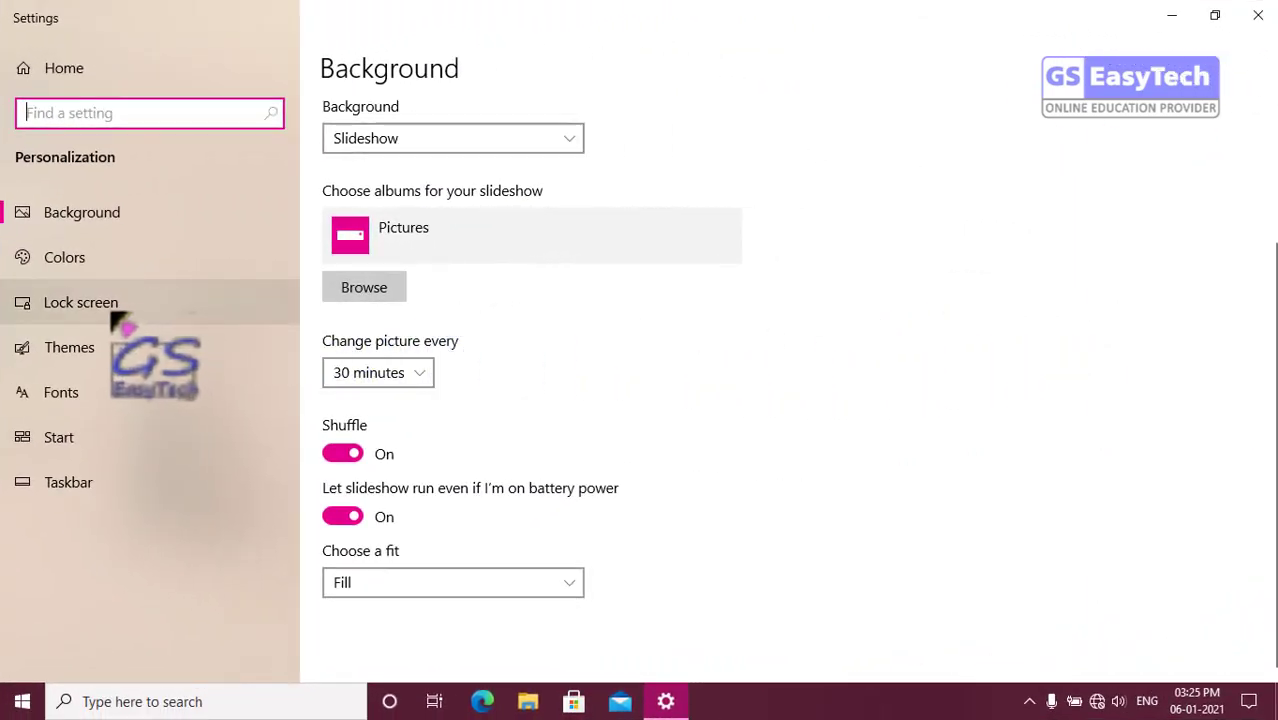
{"action": "left_click", "coordinate": [106, 306]}
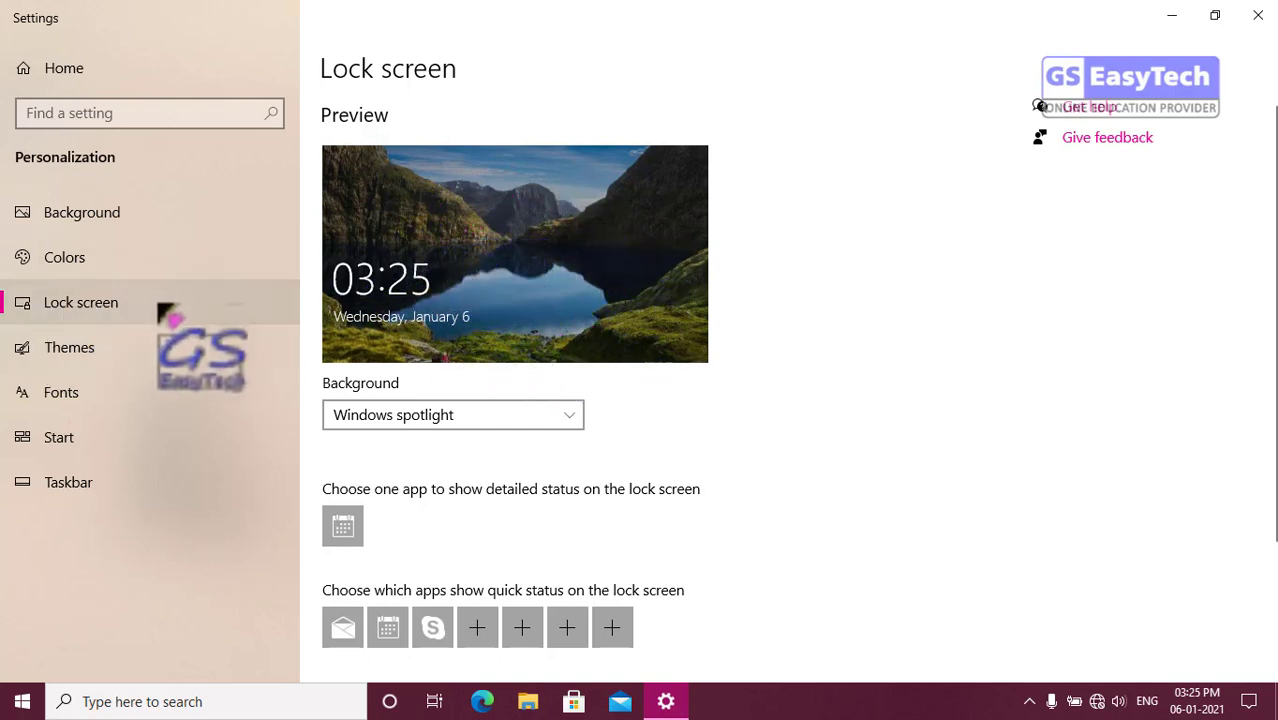
Step: Set the lock screen background to Picture and choose the fifth picture, the dark mountain slope above the clouds
{"action": "left_click", "coordinate": [575, 418]}
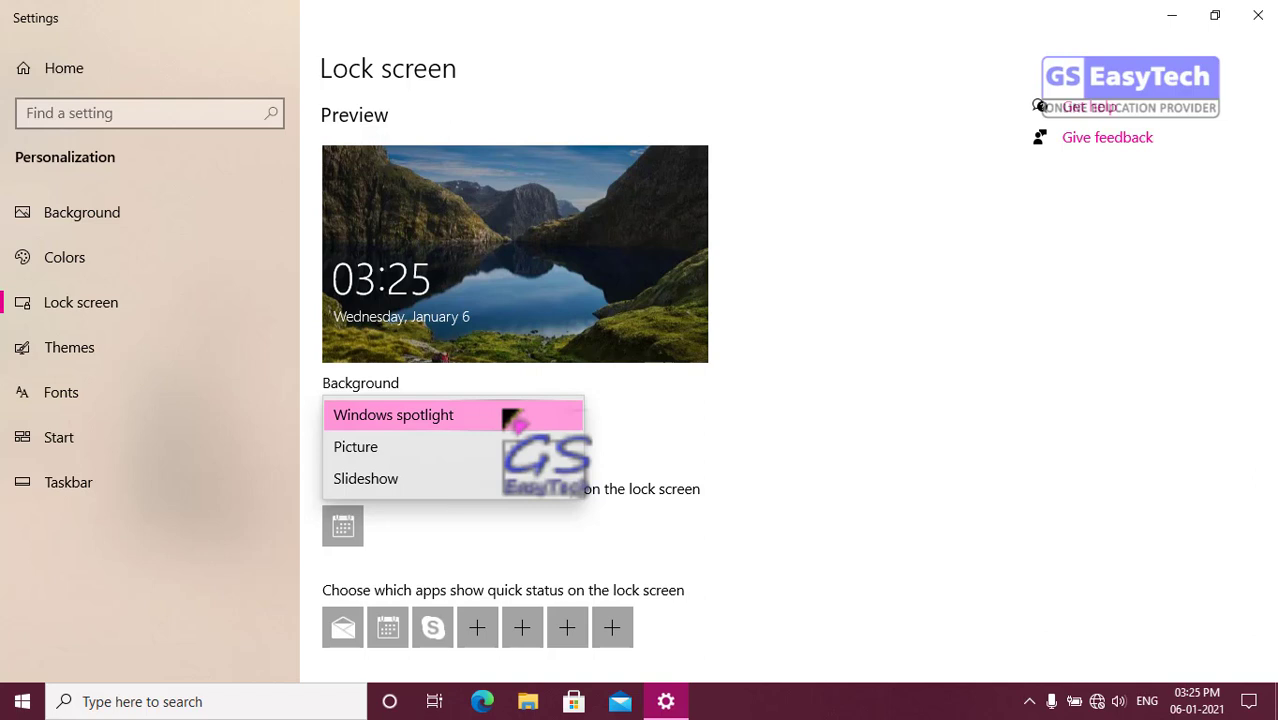
{"action": "left_click", "coordinate": [407, 448]}
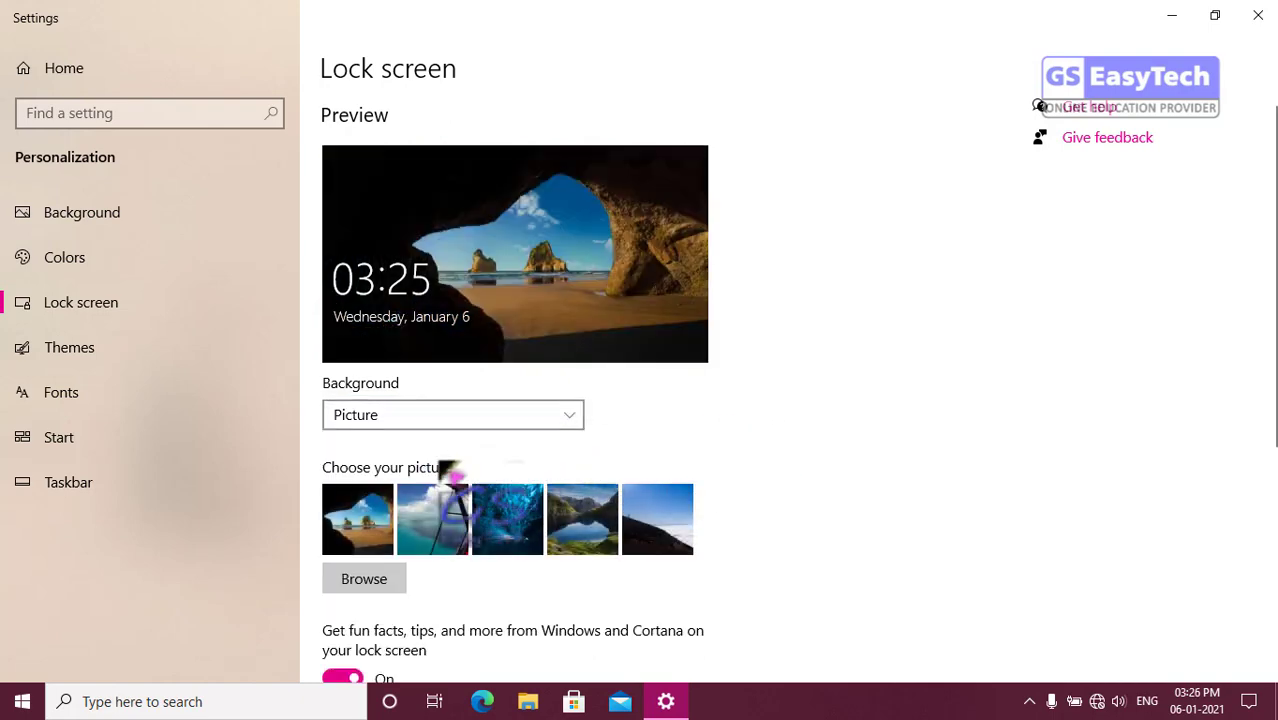
{"action": "left_click", "coordinate": [664, 536]}
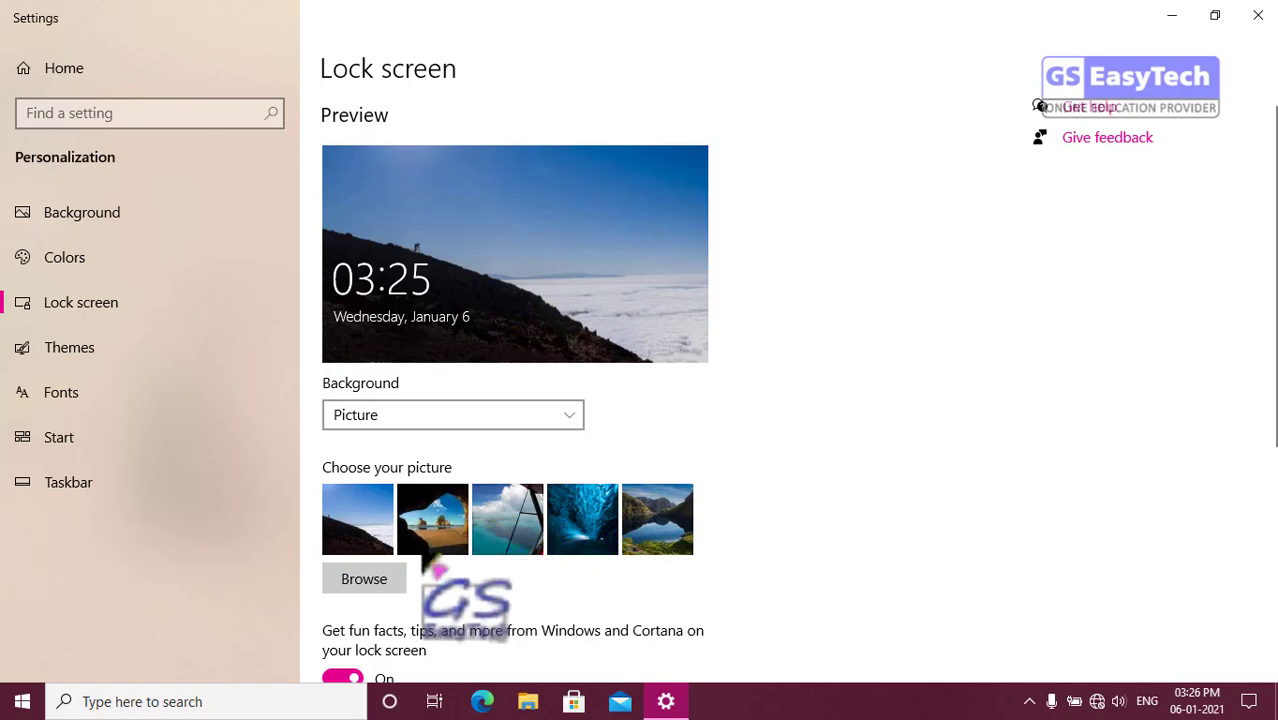
Step: Browse the Pictures folder and choose image (42) as the lock screen picture
{"action": "left_click", "coordinate": [378, 584]}
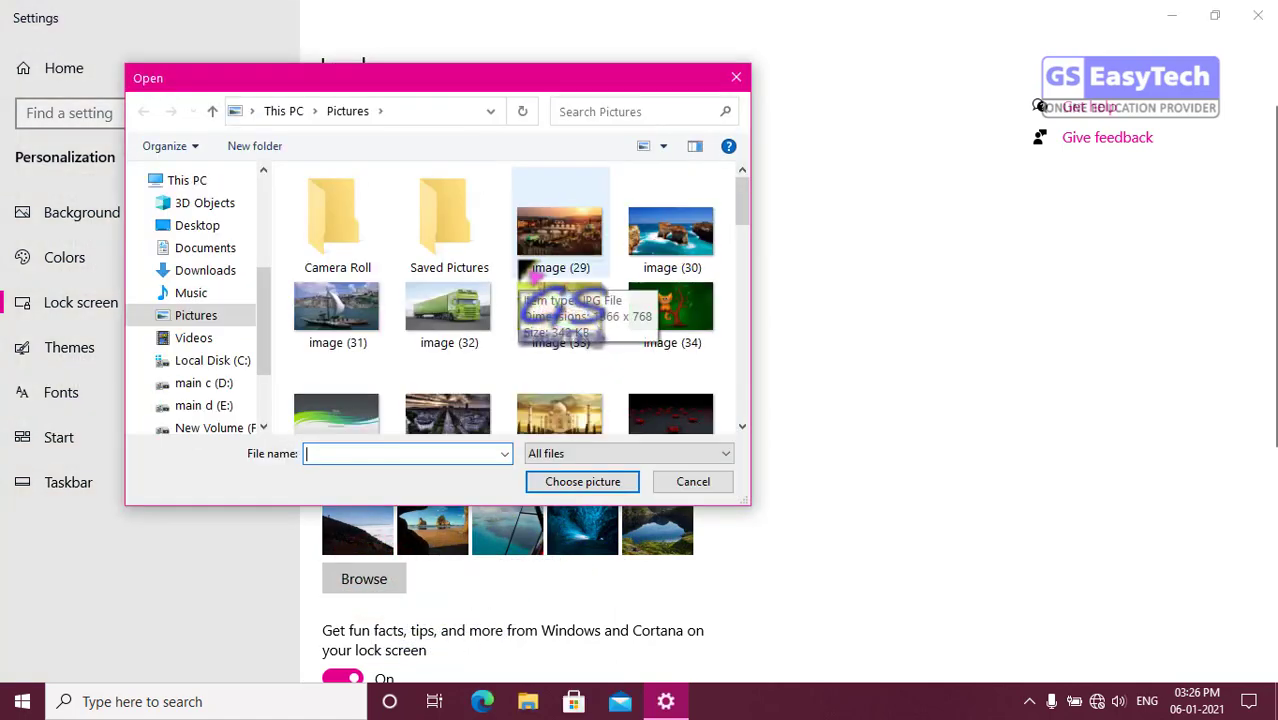
{"action": "left_click", "coordinate": [196, 315]}
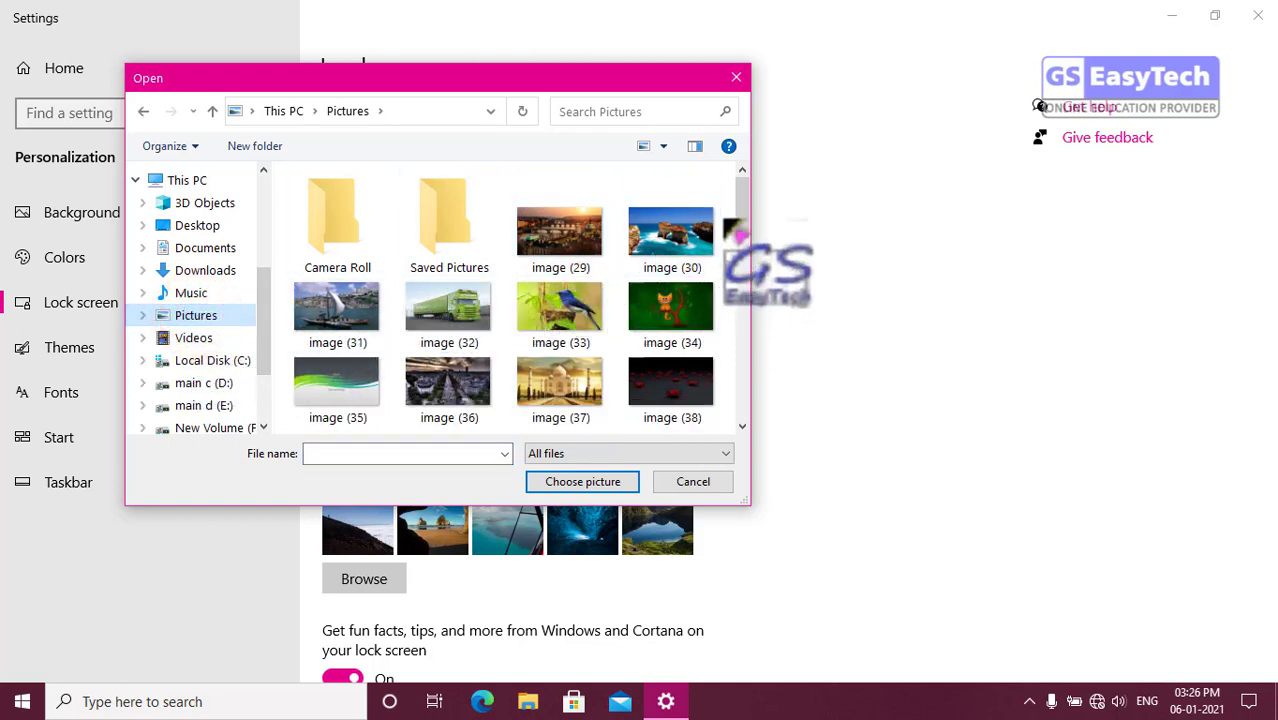
{"action": "scroll", "coordinate": [745, 215], "scroll_direction": "down", "scroll_amount": 3}
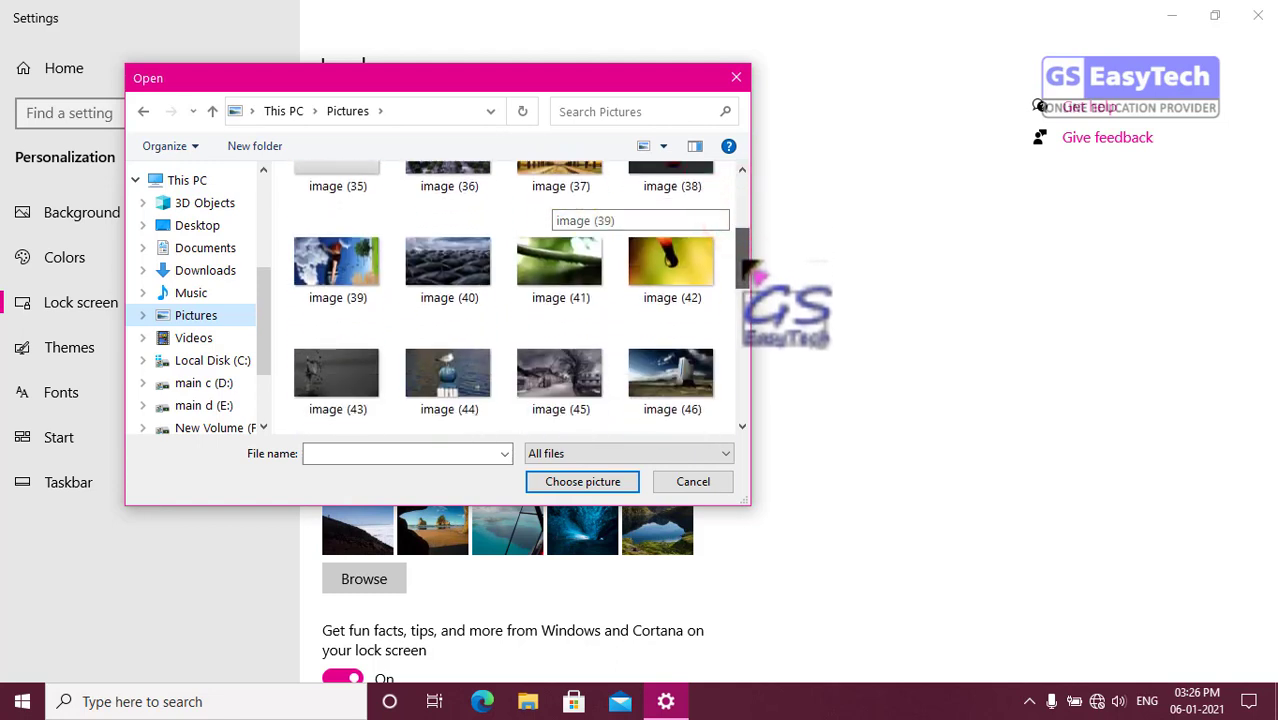
{"action": "scroll", "coordinate": [520, 300], "scroll_direction": "down", "scroll_amount": 1}
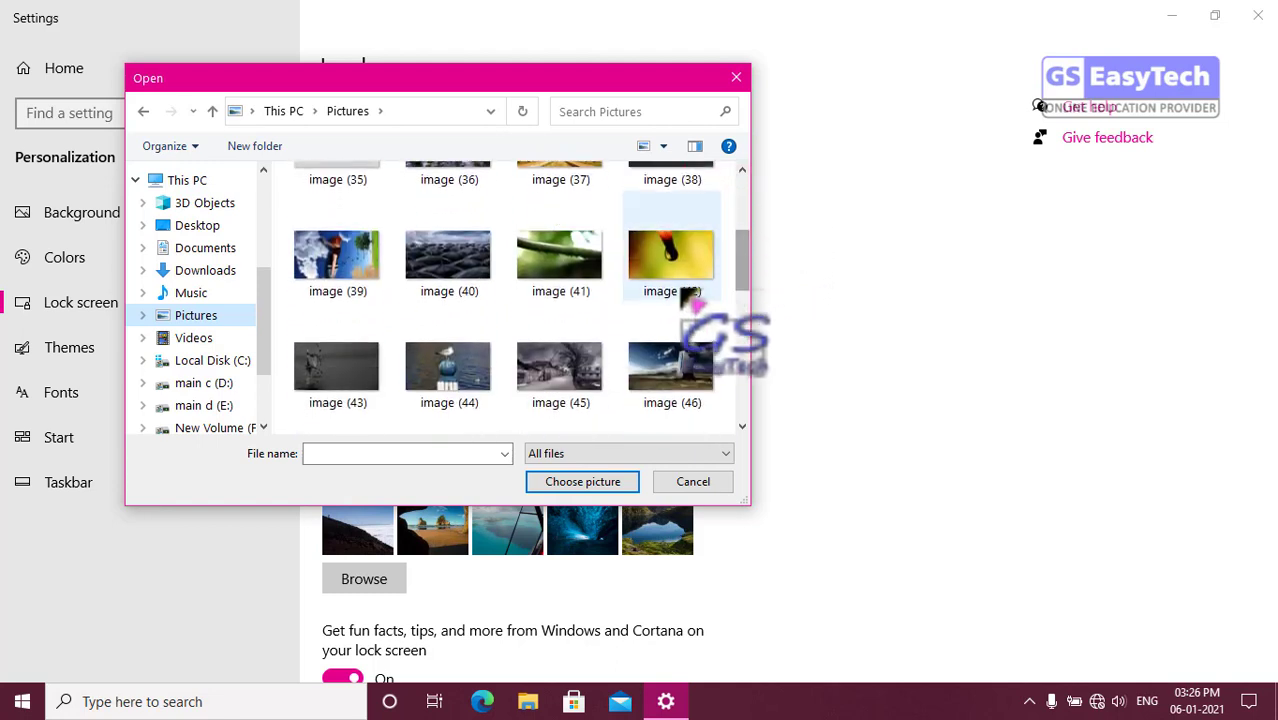
{"action": "left_click", "coordinate": [670, 255]}
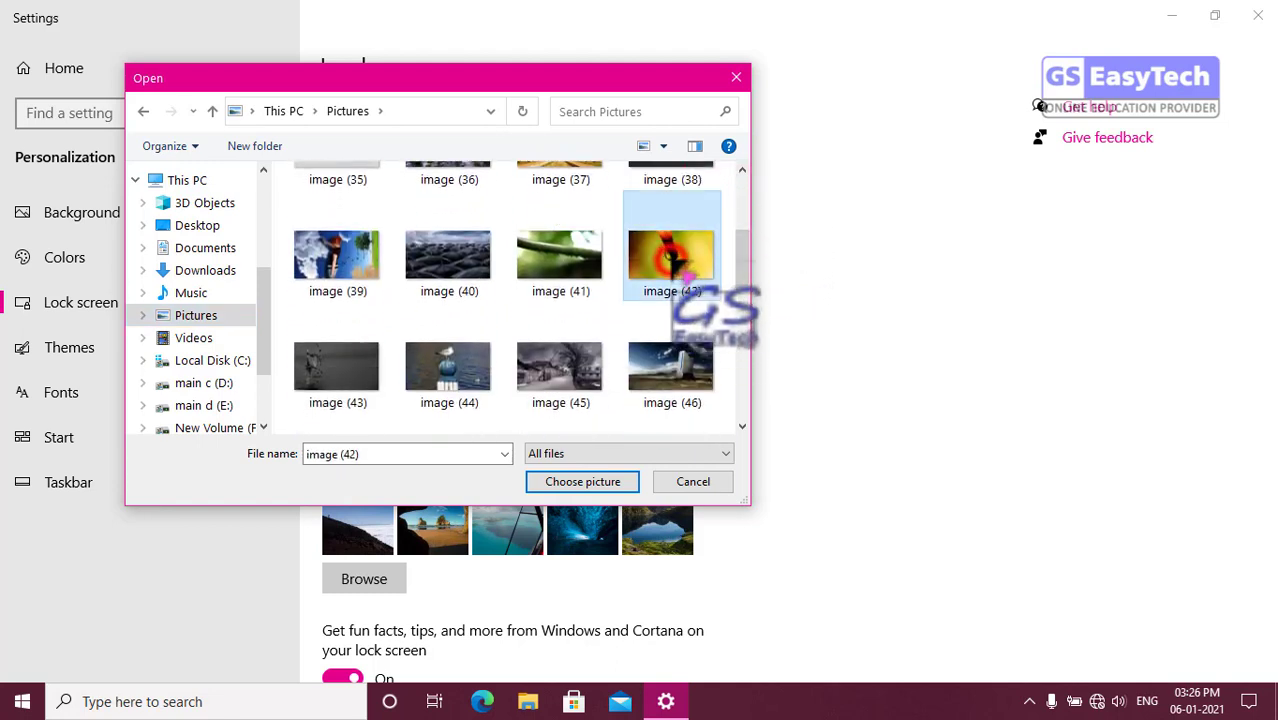
{"action": "left_click", "coordinate": [588, 483]}
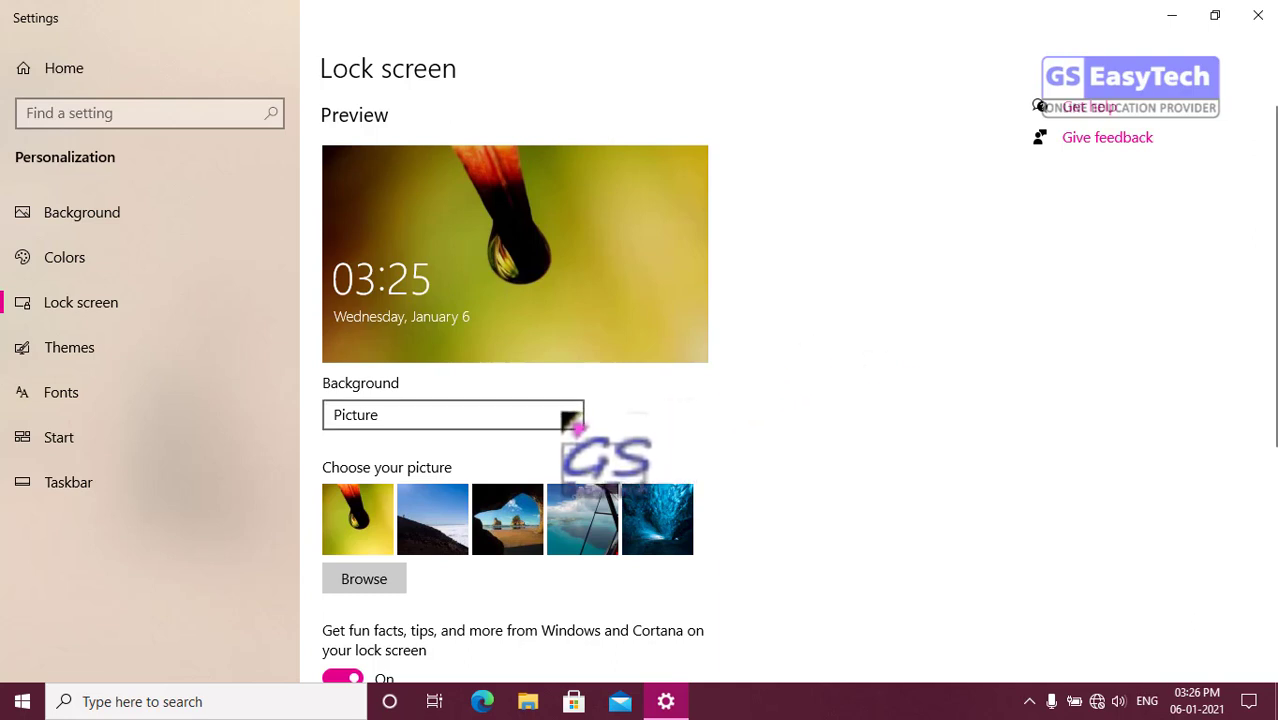
Step: Switch the lock screen background to Slideshow and add the Pictures folder from Local Disk (C:) > Users > GS EasyTech as an album
{"action": "left_click", "coordinate": [566, 414]}
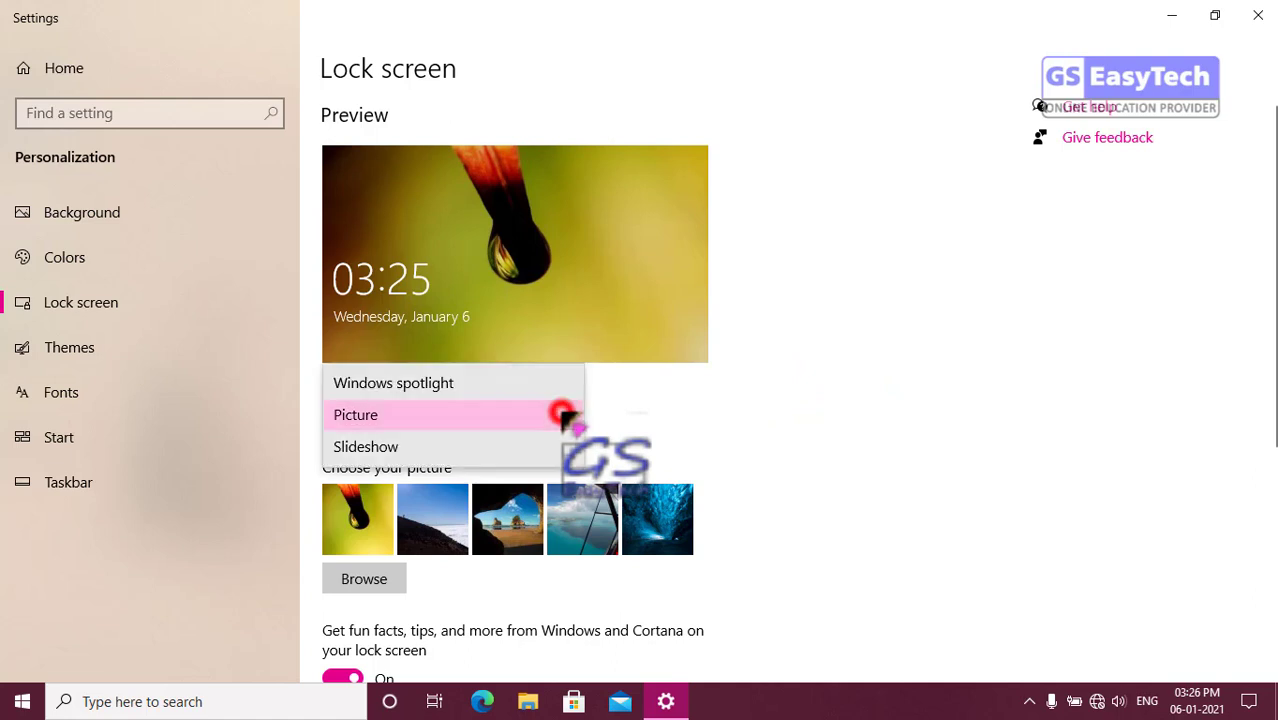
{"action": "left_click", "coordinate": [396, 448]}
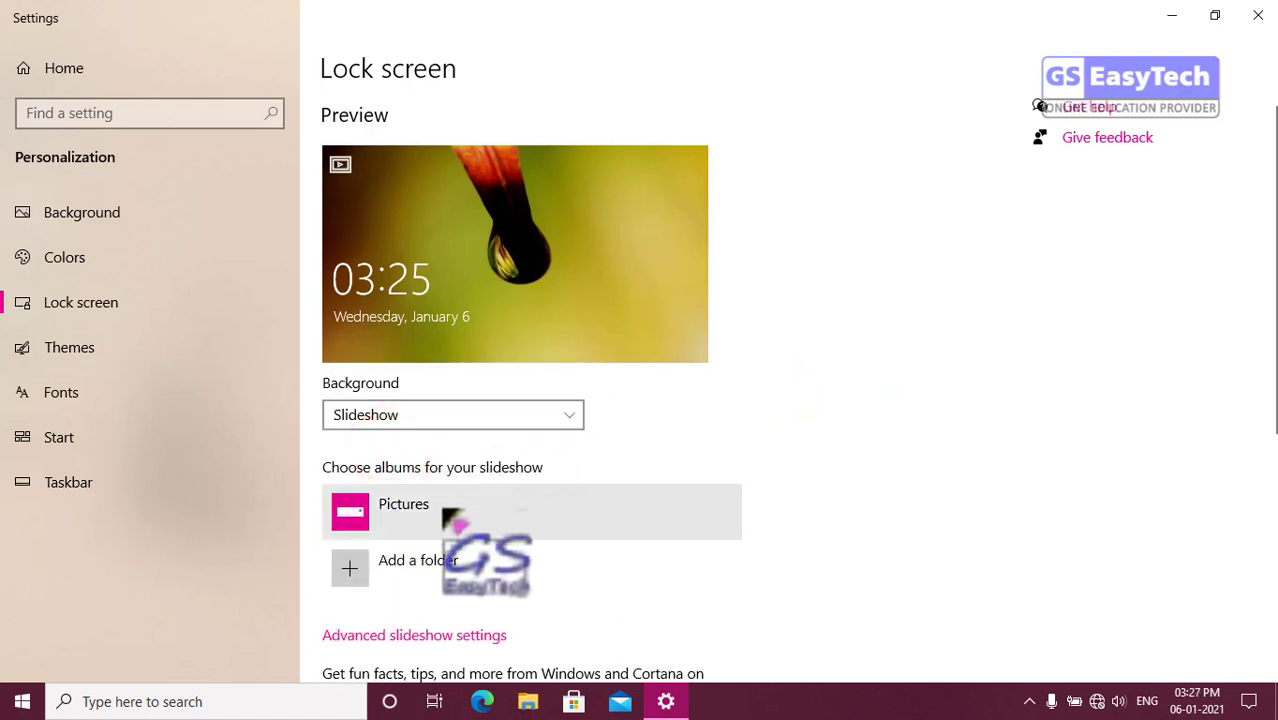
{"action": "left_click", "coordinate": [403, 566]}
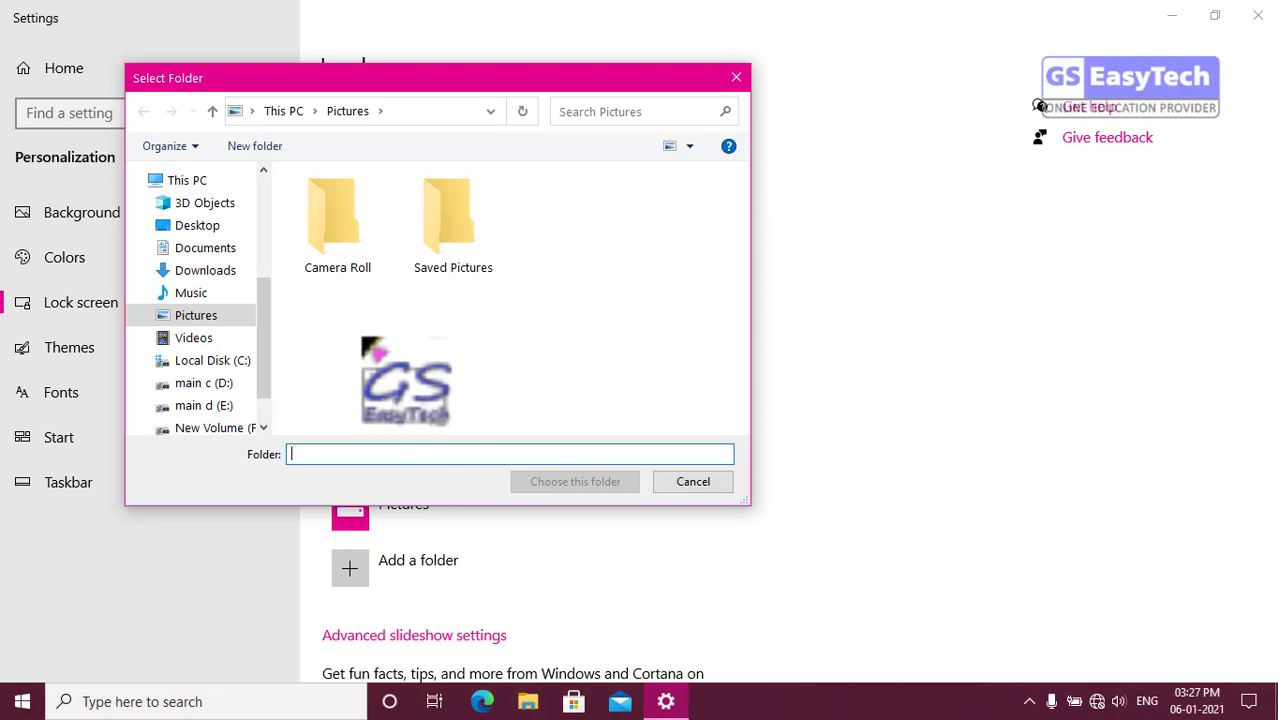
{"action": "left_click", "coordinate": [212, 360]}
{"action": "scroll", "coordinate": [377, 362], "scroll_direction": "down", "scroll_amount": 2}
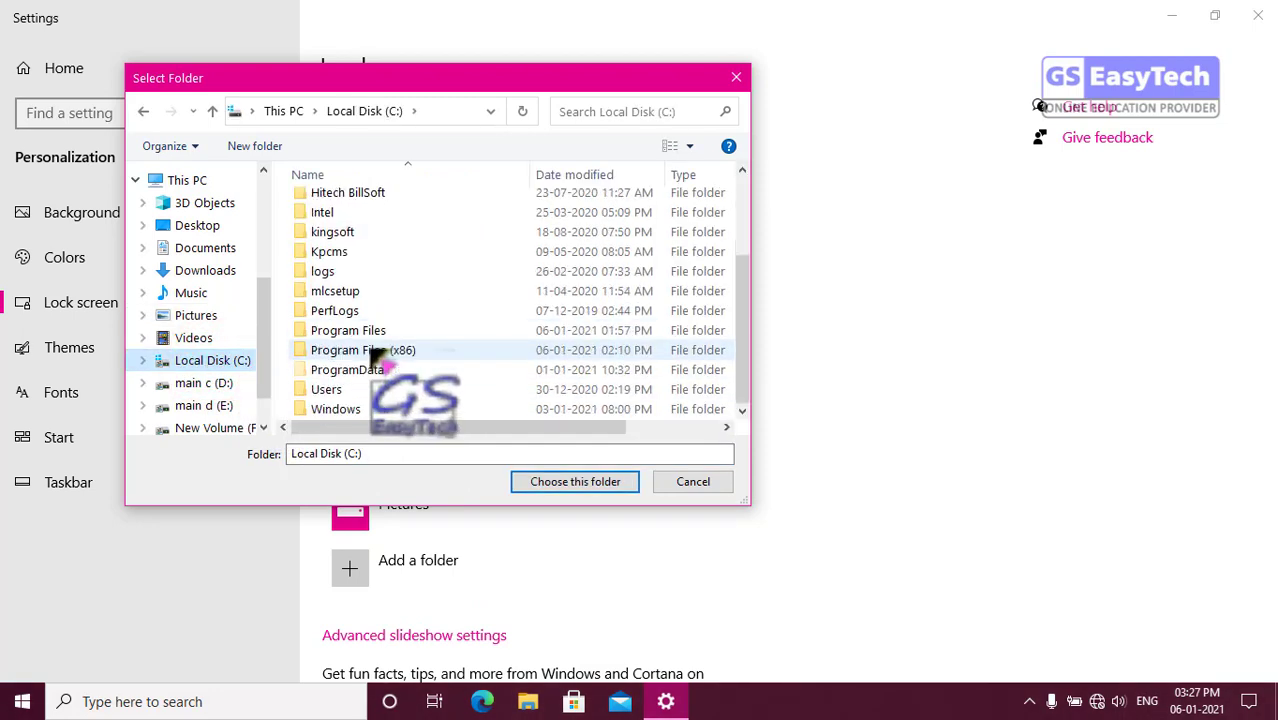
{"action": "left_click", "coordinate": [325, 390]}
{"action": "double_click", "coordinate": [324, 389]}
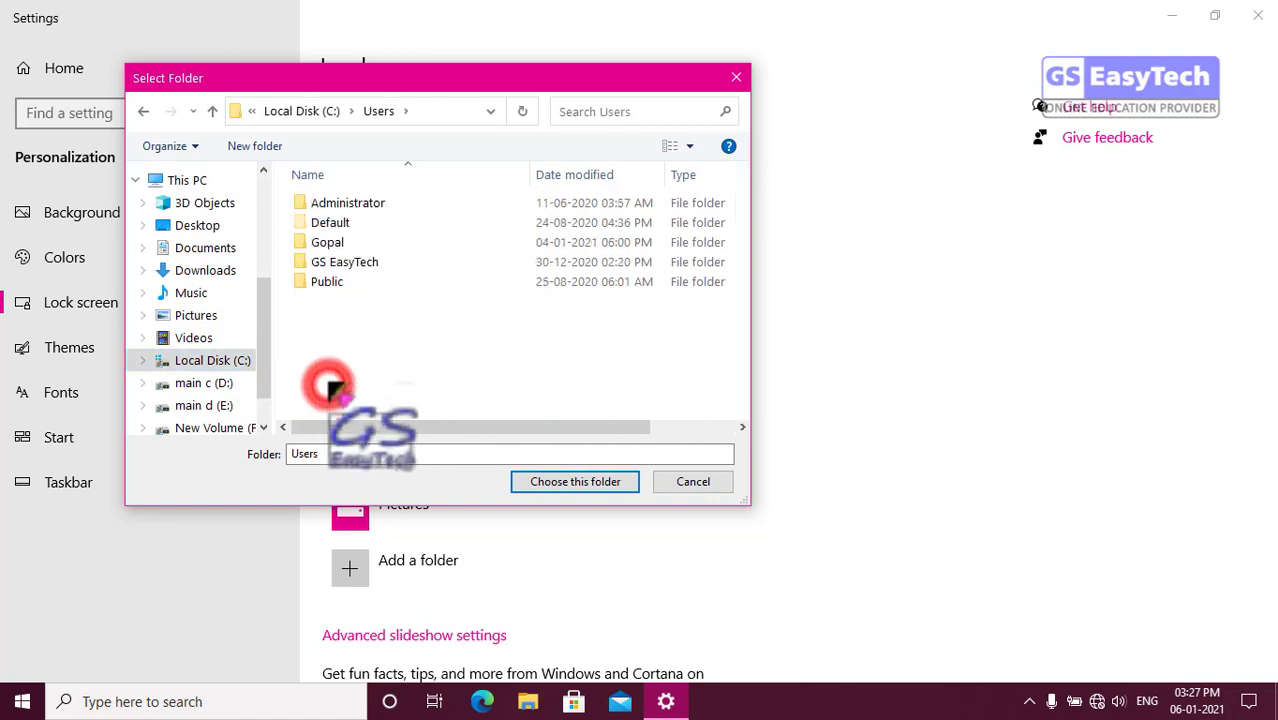
{"action": "double_click", "coordinate": [364, 263]}
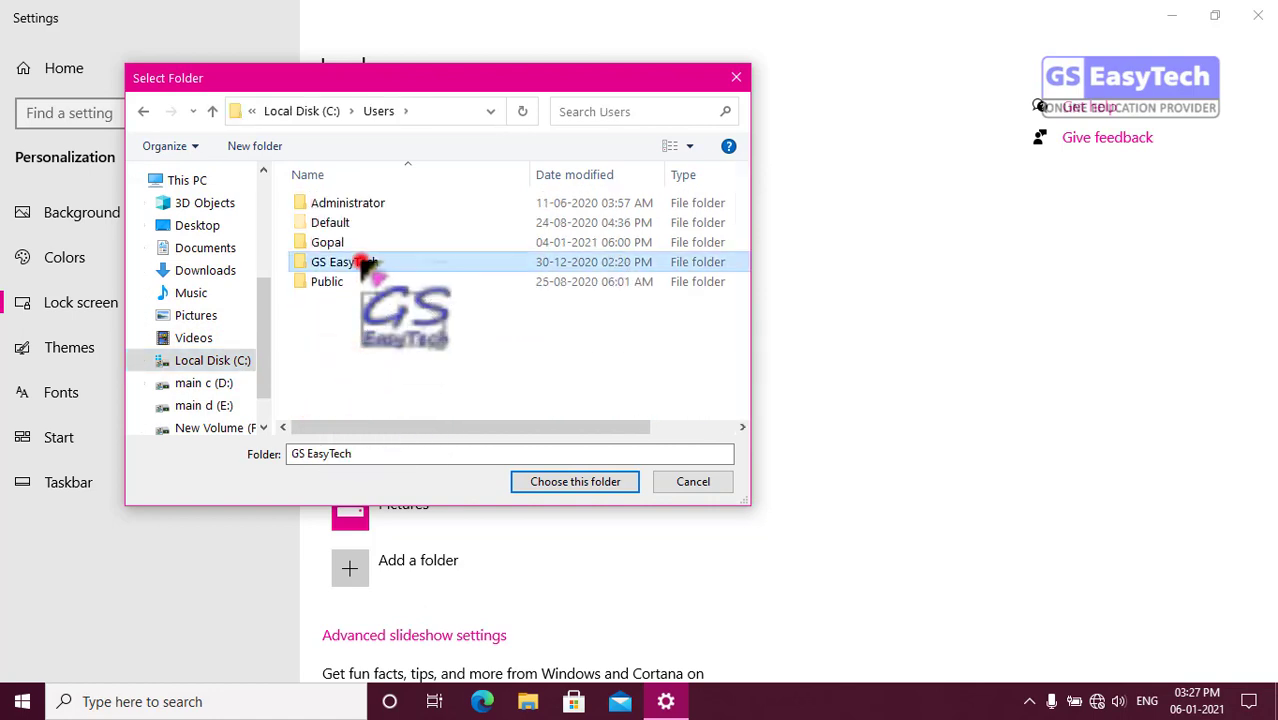
{"action": "scroll", "coordinate": [376, 290], "scroll_direction": "down", "scroll_amount": 1}
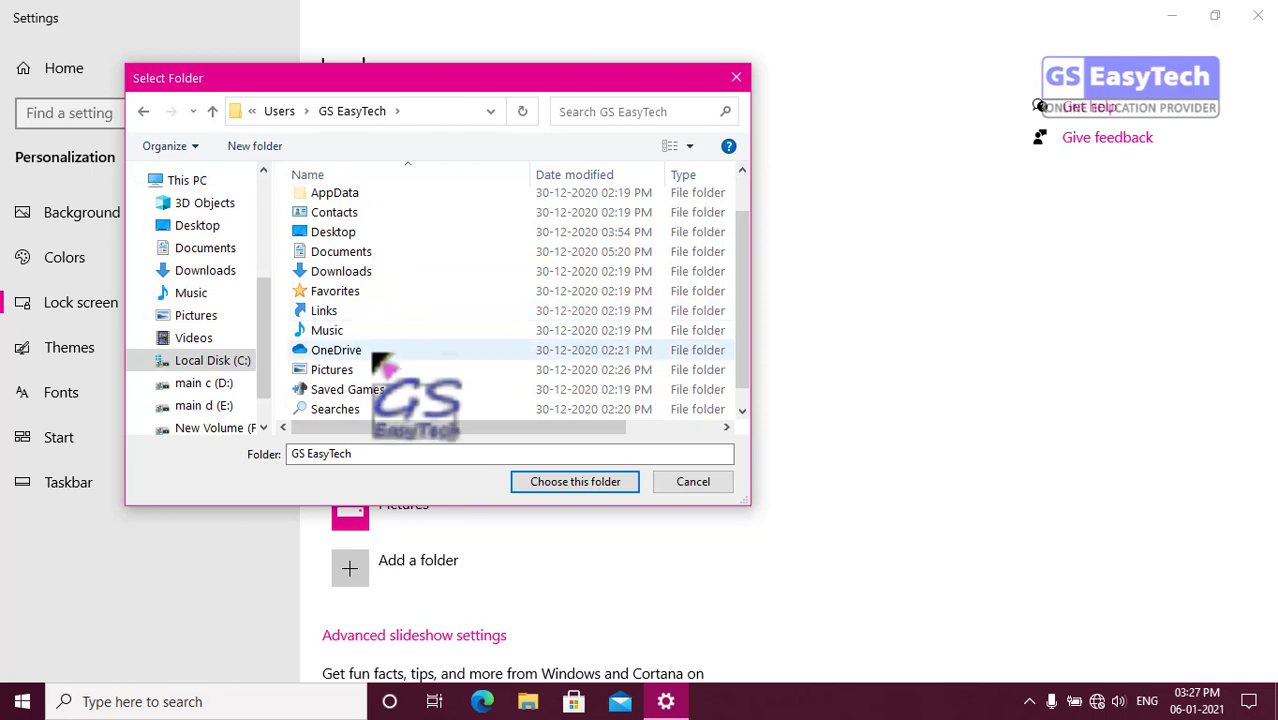
{"action": "left_click", "coordinate": [335, 370]}
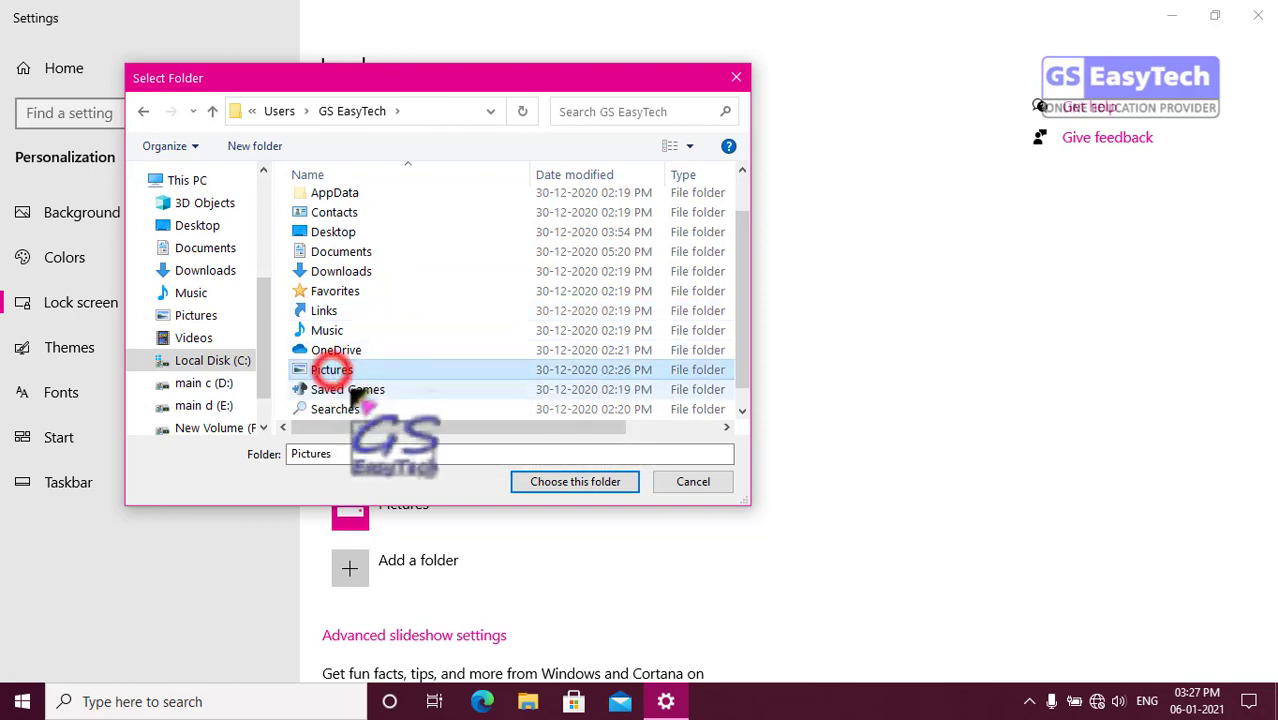
{"action": "left_click", "coordinate": [588, 482]}
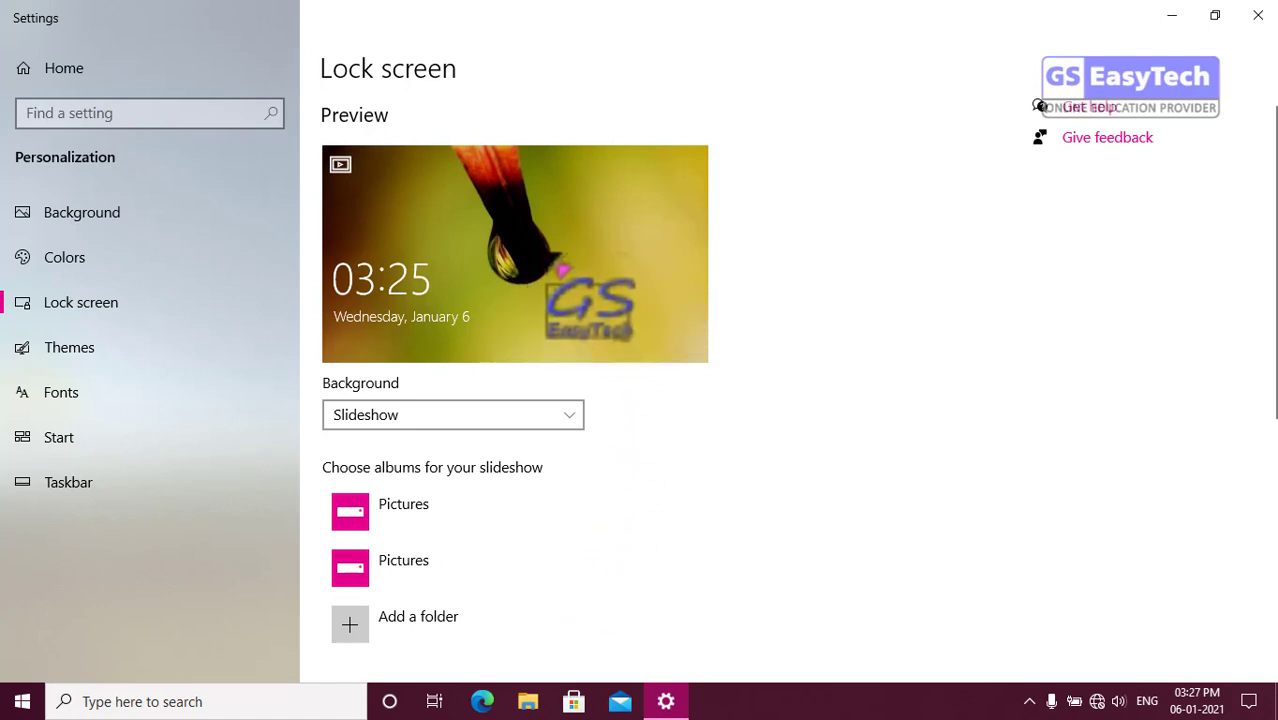
Step: Review the remaining lock screen options and the screen timeout settings, and close Settings
{"action": "scroll", "coordinate": [562, 268], "scroll_direction": "down", "scroll_amount": 1}
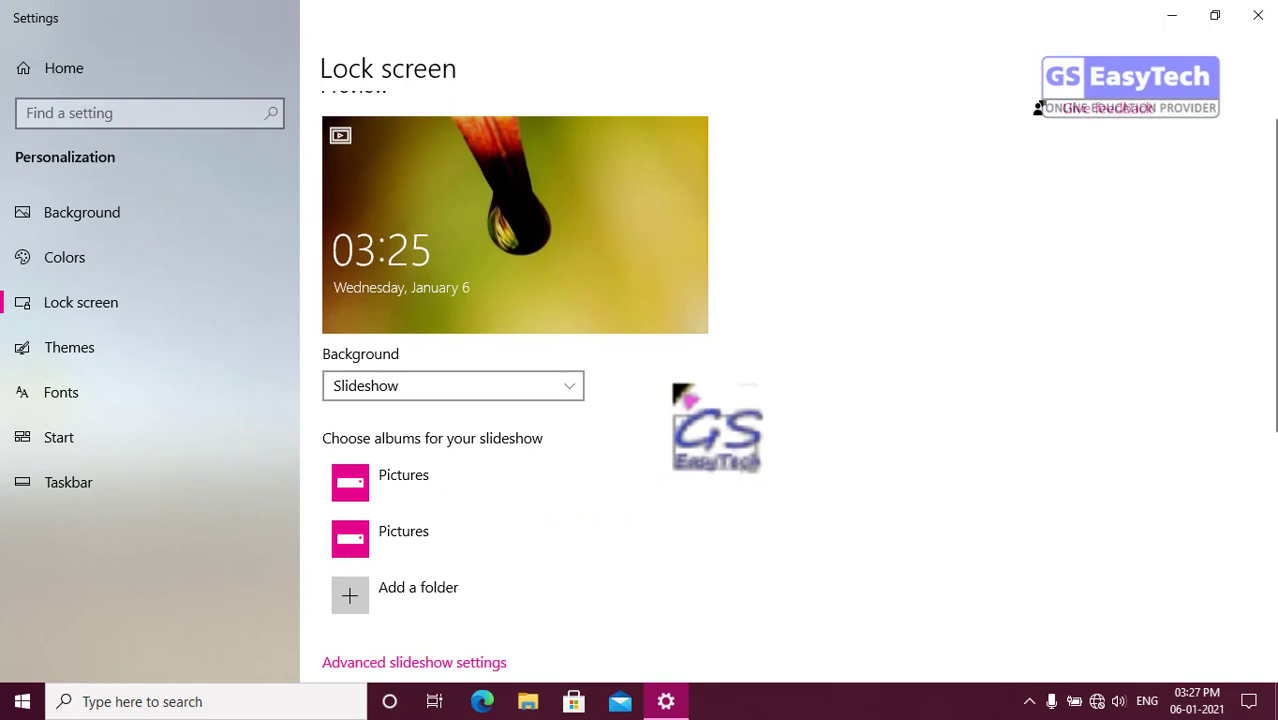
{"action": "scroll", "coordinate": [675, 390], "scroll_direction": "down", "scroll_amount": 5}
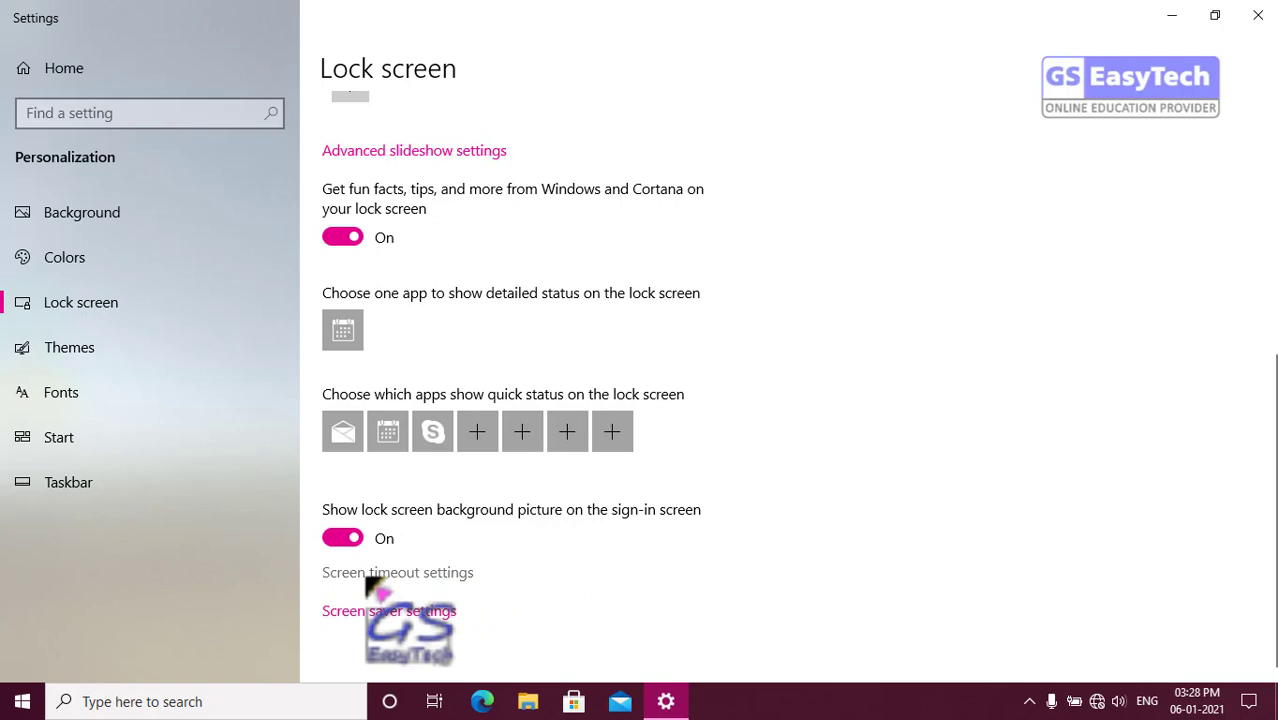
{"action": "left_click", "coordinate": [438, 572]}
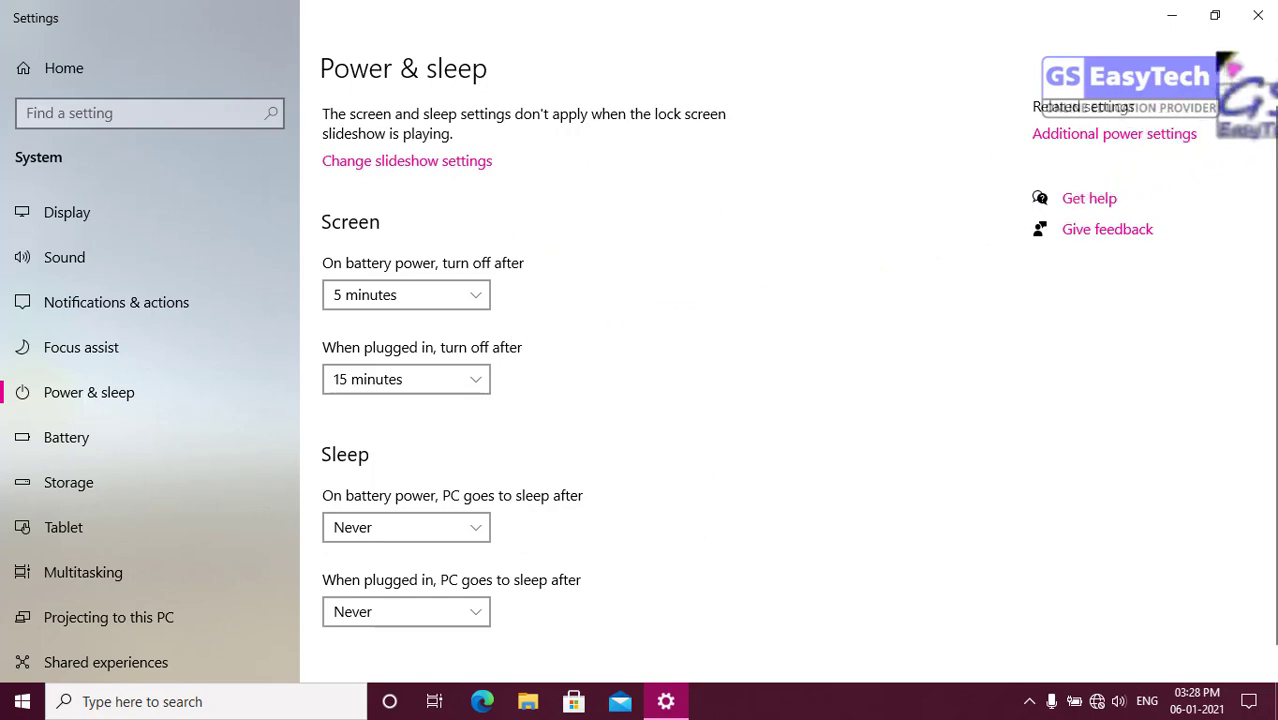
{"action": "left_click", "coordinate": [1260, 16]}
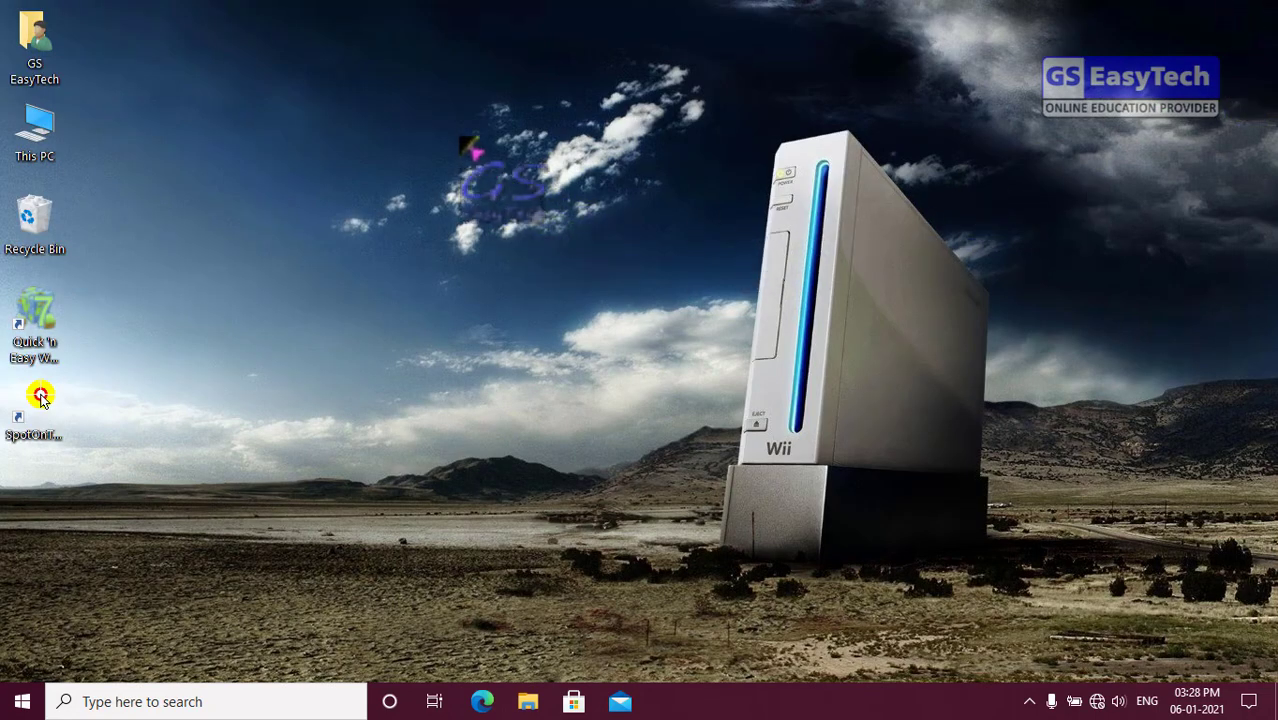
Step: Reopen Personalization from the desktop and apply the Windows 10 theme from the Themes settings
{"action": "right_click", "coordinate": [458, 130]}
{"action": "left_click", "coordinate": [528, 414]}
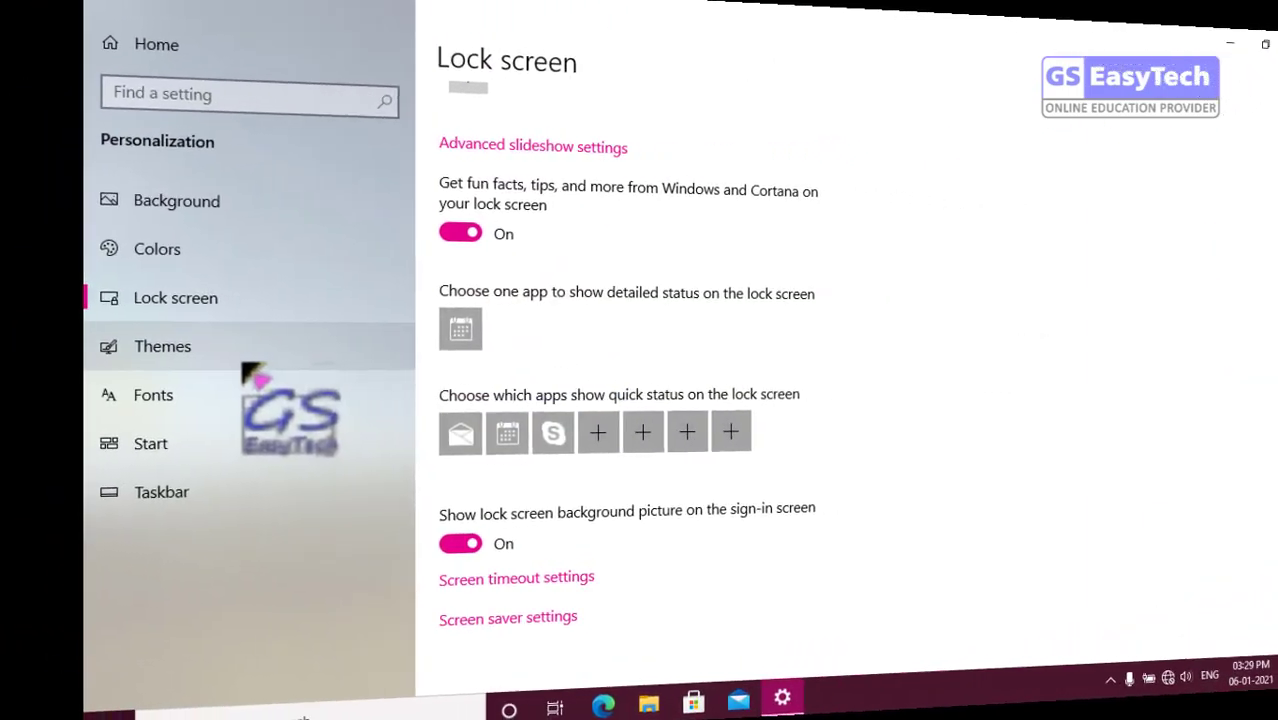
{"action": "left_click", "coordinate": [80, 352]}
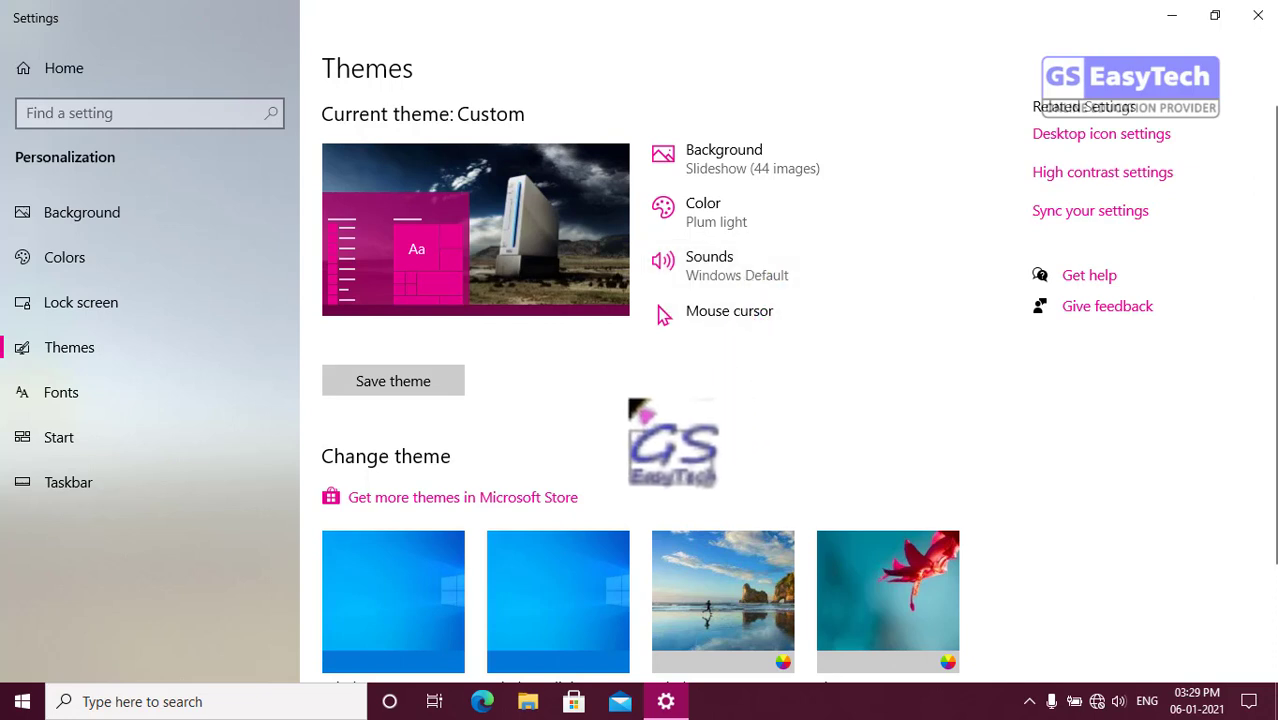
{"action": "scroll", "coordinate": [560, 480], "scroll_direction": "down", "scroll_amount": 3}
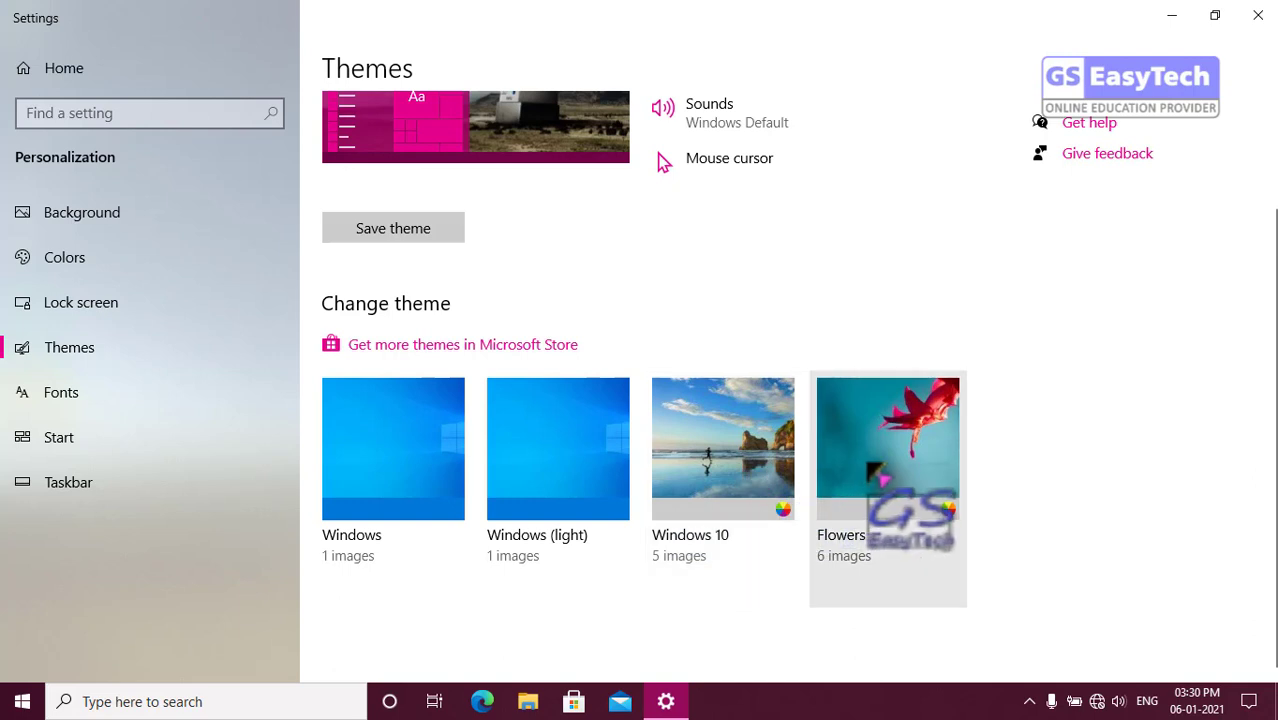
{"action": "left_click", "coordinate": [735, 428]}
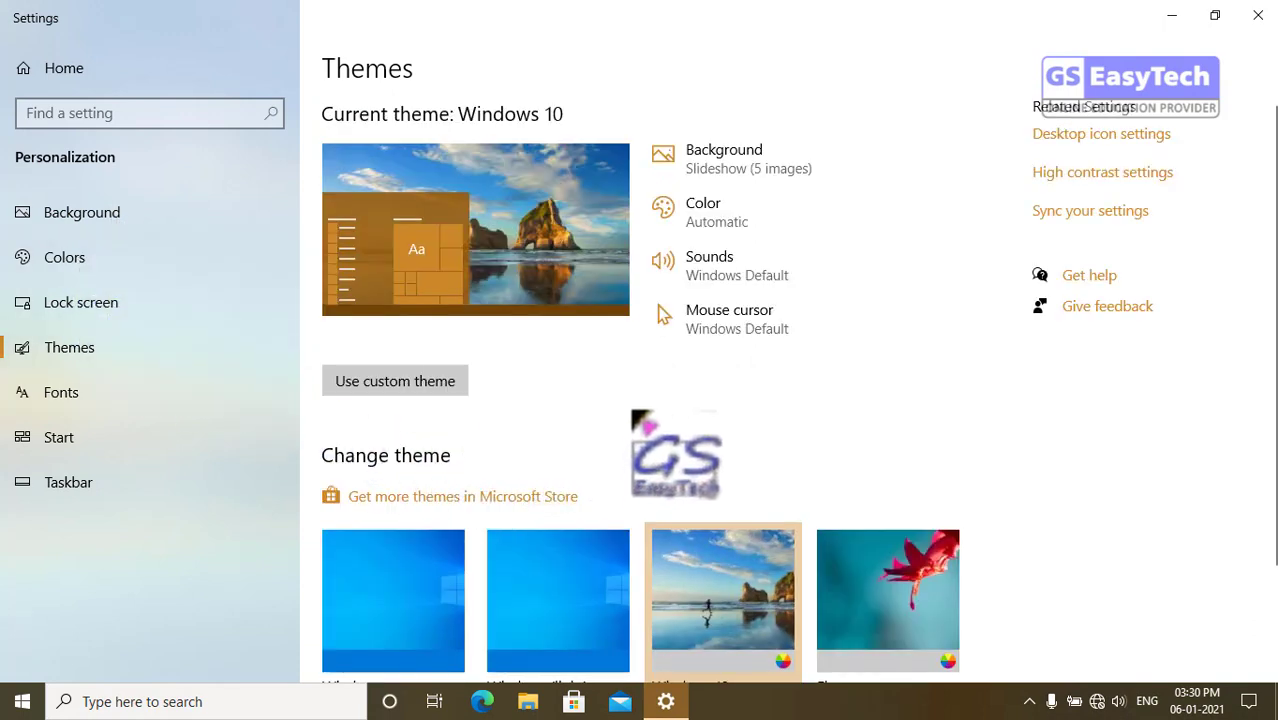
Step: Close Settings to view the themed desktop and advance it to the next desktop background
{"action": "scroll", "coordinate": [640, 400], "scroll_direction": "down", "scroll_amount": 2}
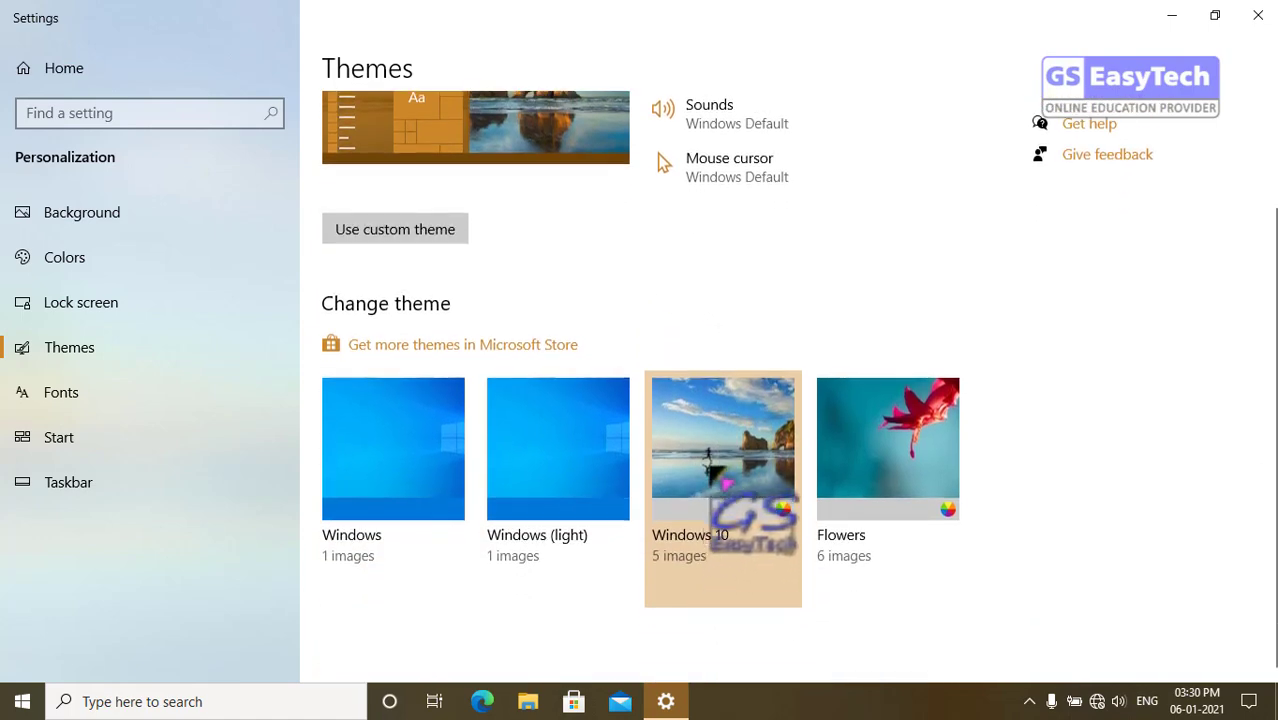
{"action": "scroll", "coordinate": [798, 380], "scroll_direction": "up", "scroll_amount": 2}
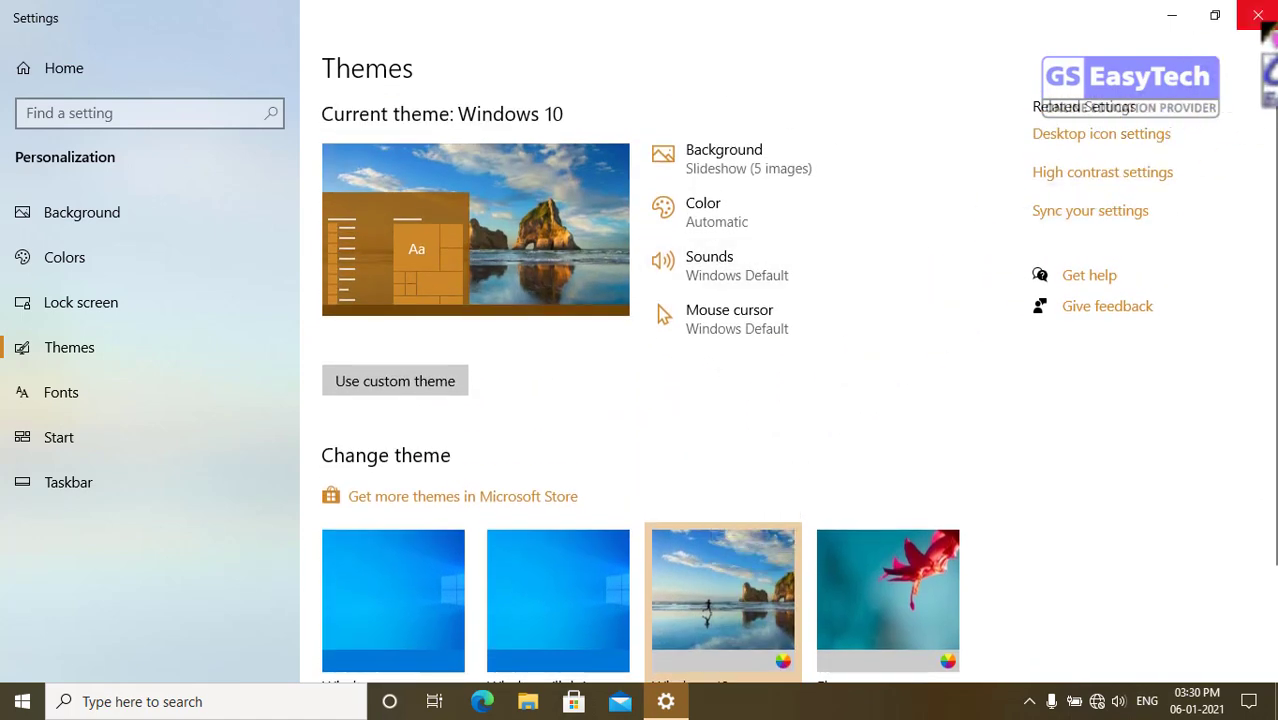
{"action": "left_click", "coordinate": [1262, 17]}
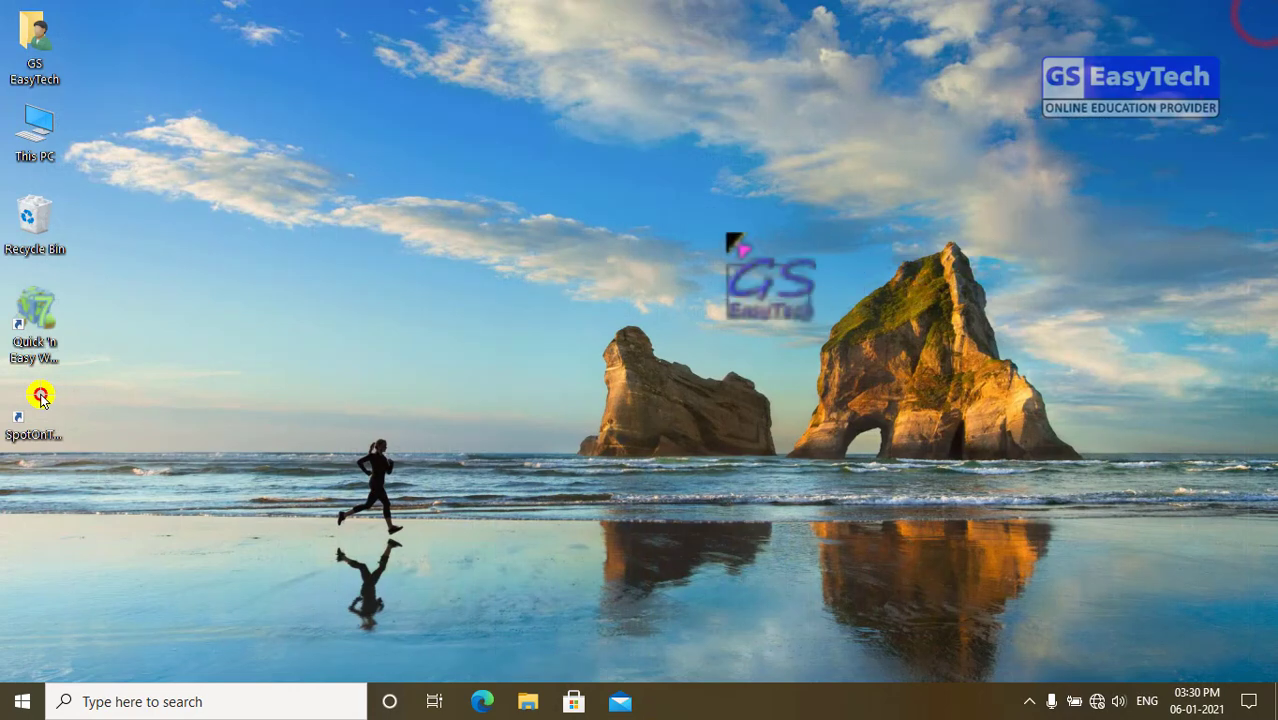
{"action": "right_click", "coordinate": [504, 133]}
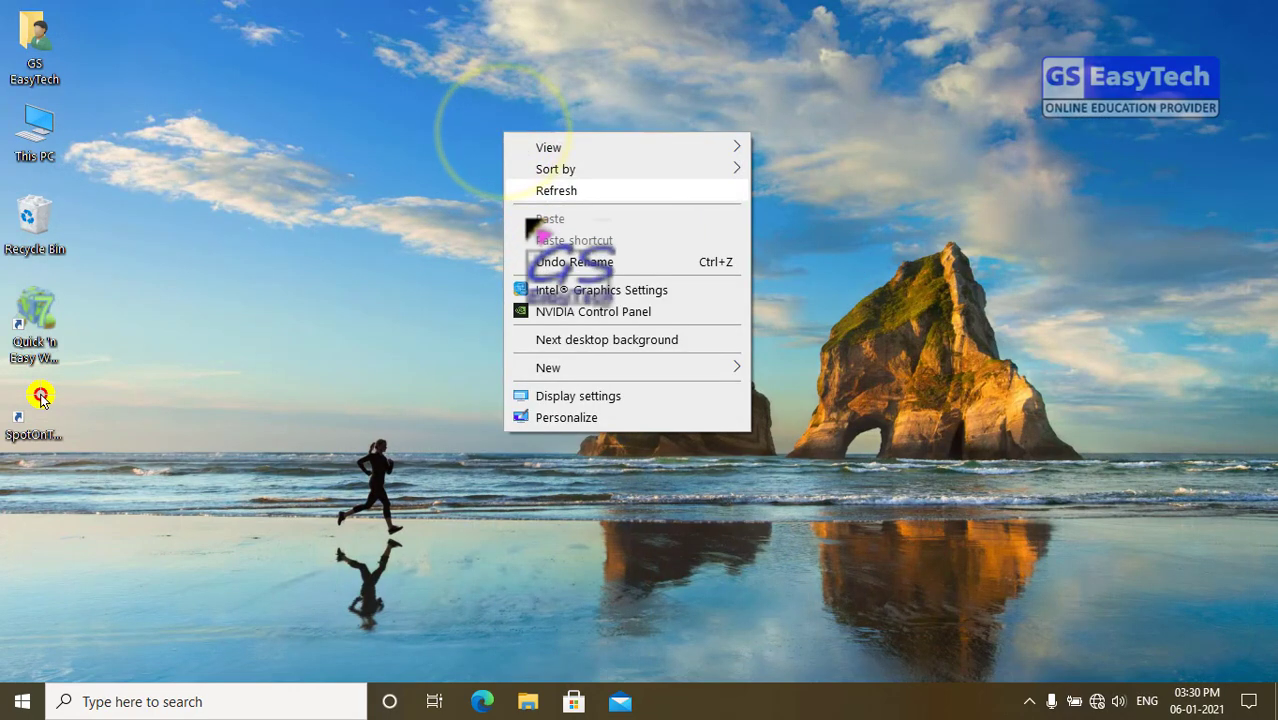
{"action": "left_click", "coordinate": [634, 340]}
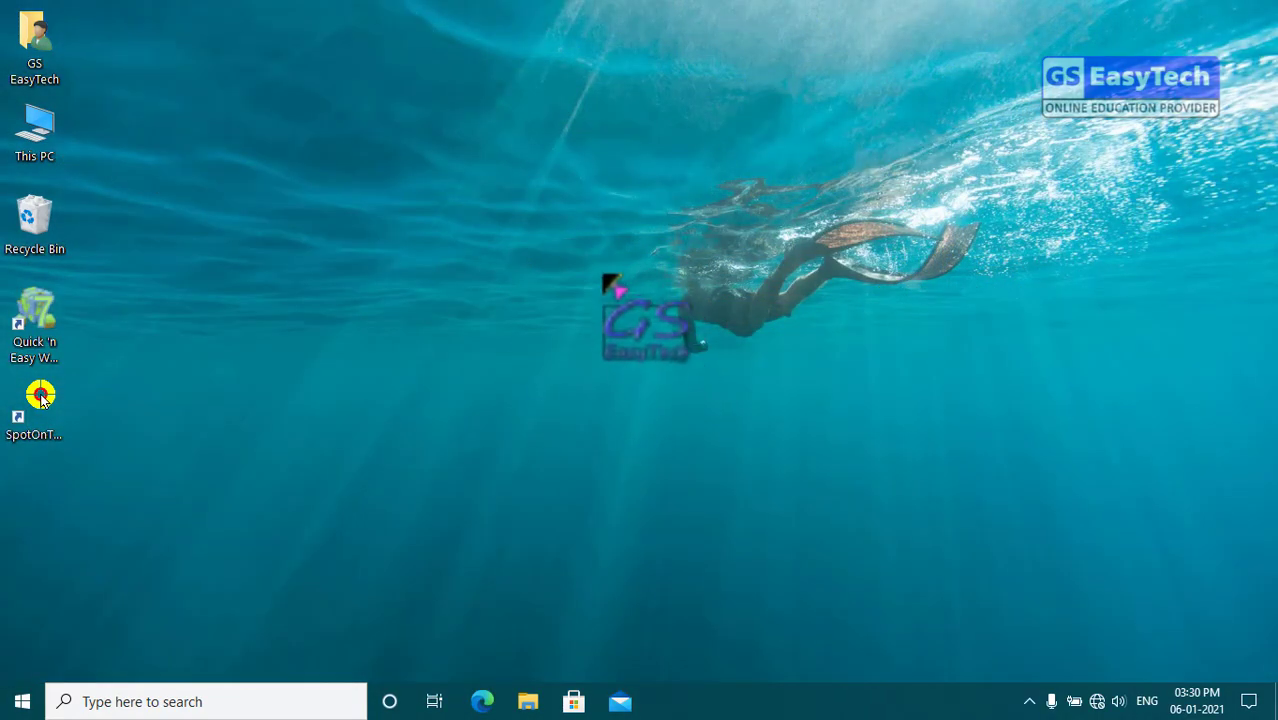
Step: Return to the Themes settings in Personalization and apply the theme named Windows
{"action": "right_click", "coordinate": [550, 186]}
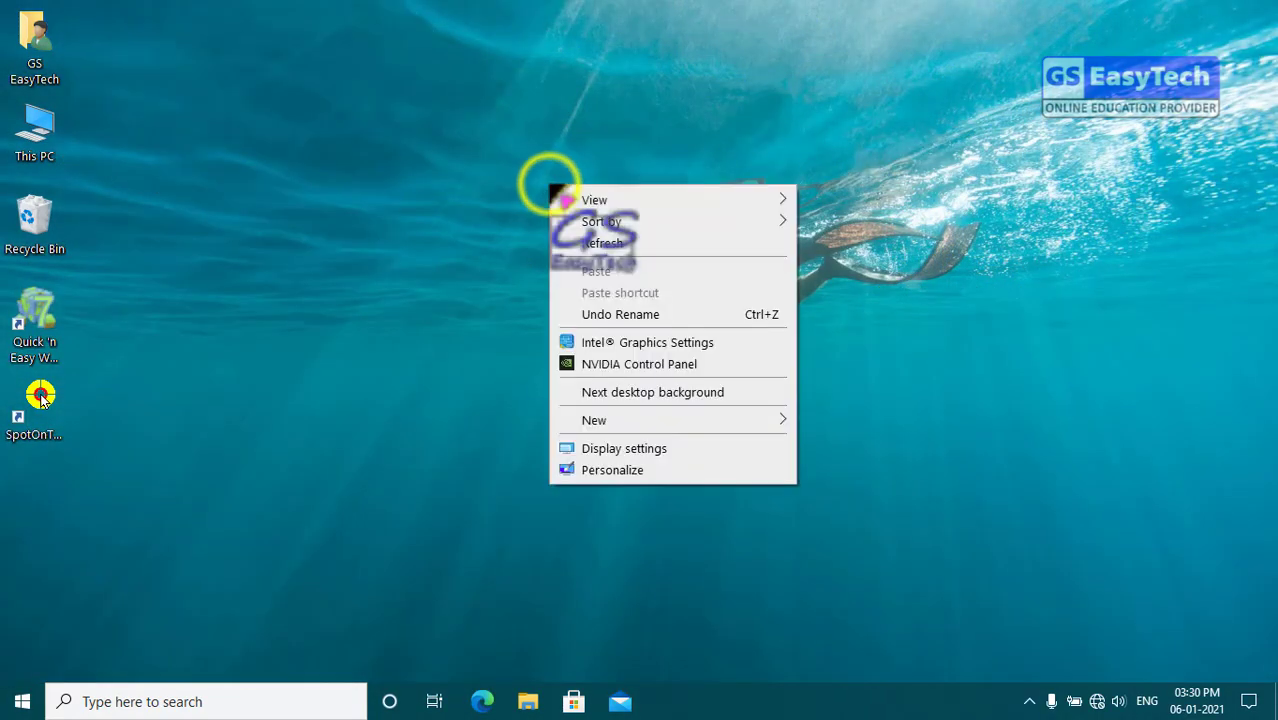
{"action": "left_click", "coordinate": [610, 472]}
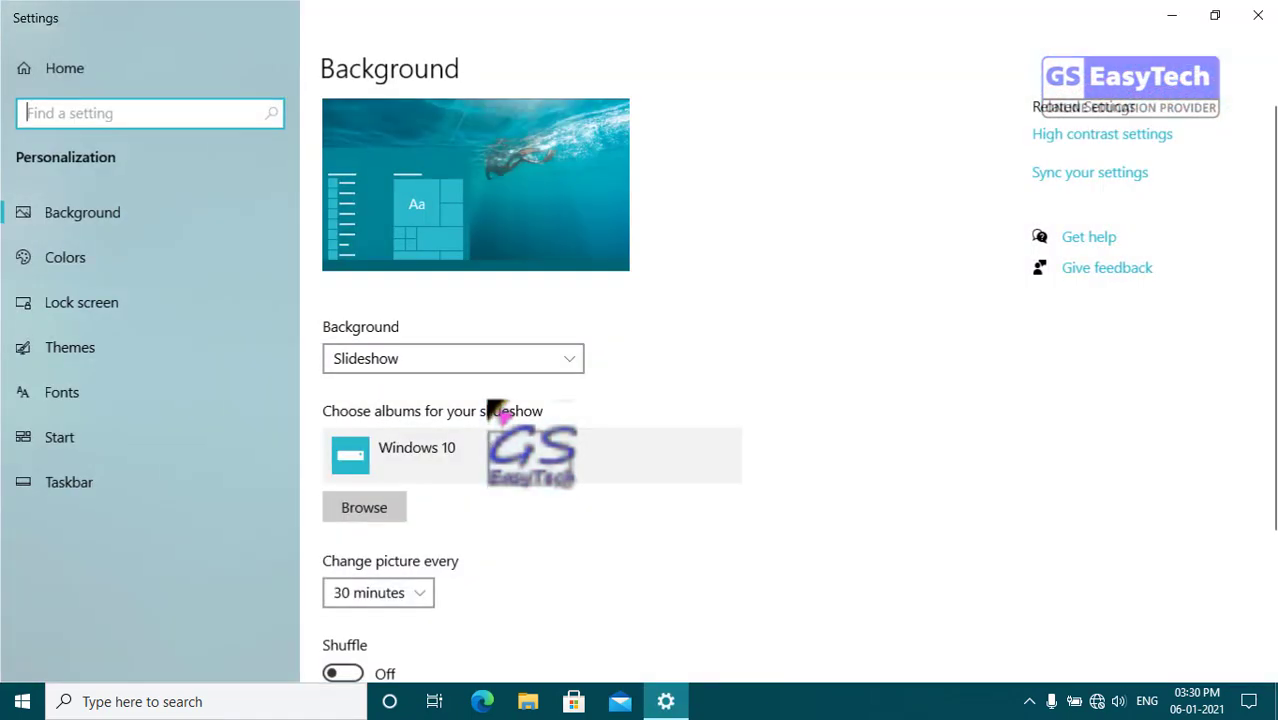
{"action": "left_click", "coordinate": [94, 347]}
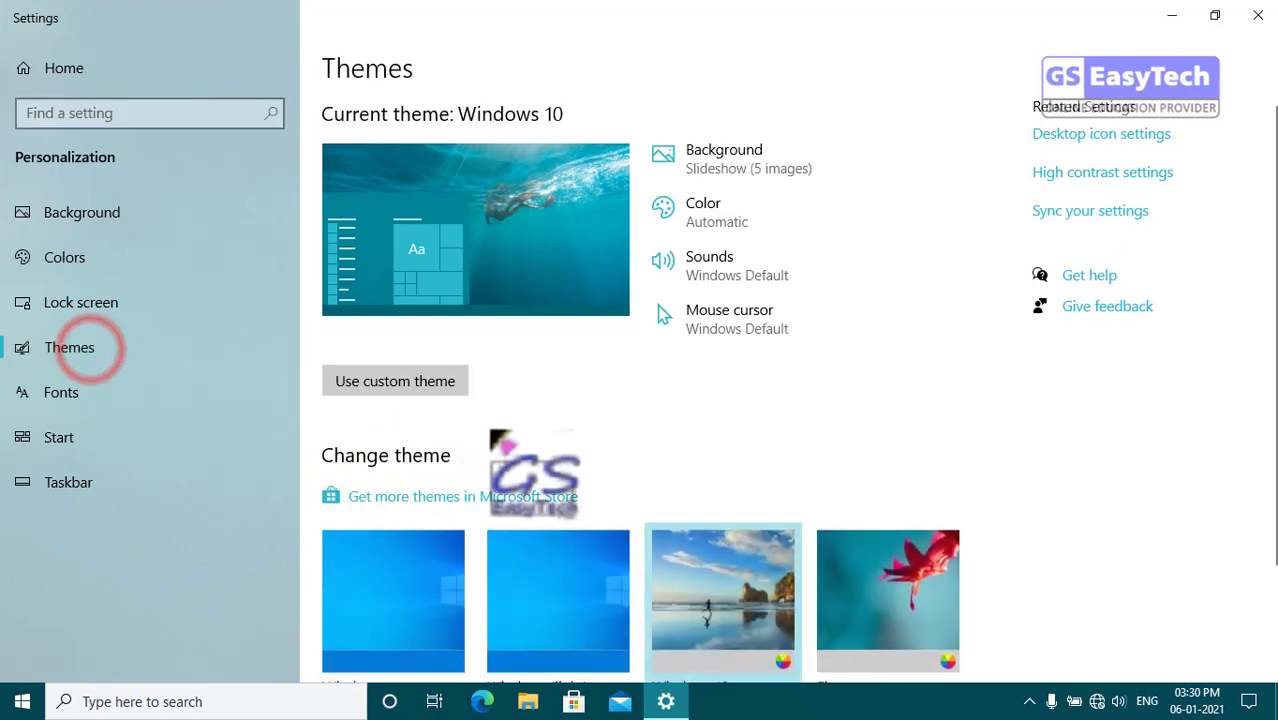
{"action": "scroll", "coordinate": [470, 435], "scroll_direction": "down", "scroll_amount": 3}
{"action": "left_click", "coordinate": [408, 441]}
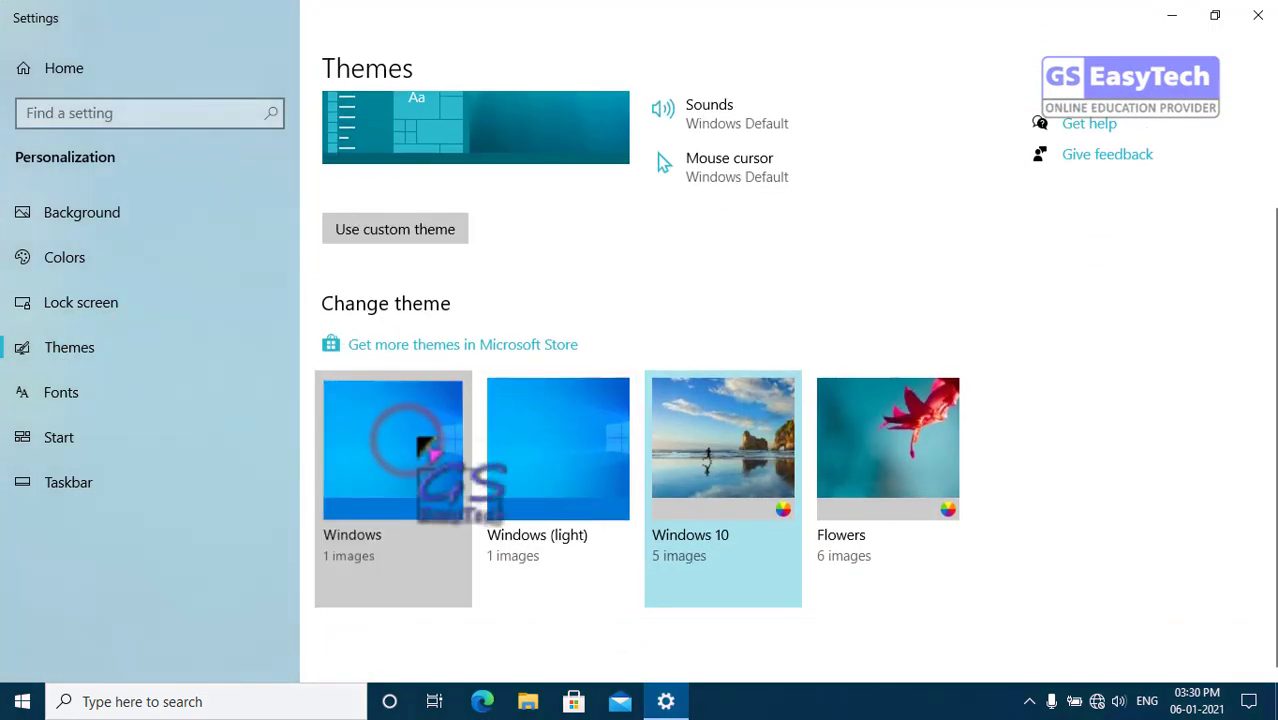
Step: Check how the applied Windows theme colors the Start menu and the action center
{"action": "scroll", "coordinate": [727, 316], "scroll_direction": "up", "scroll_amount": 3}
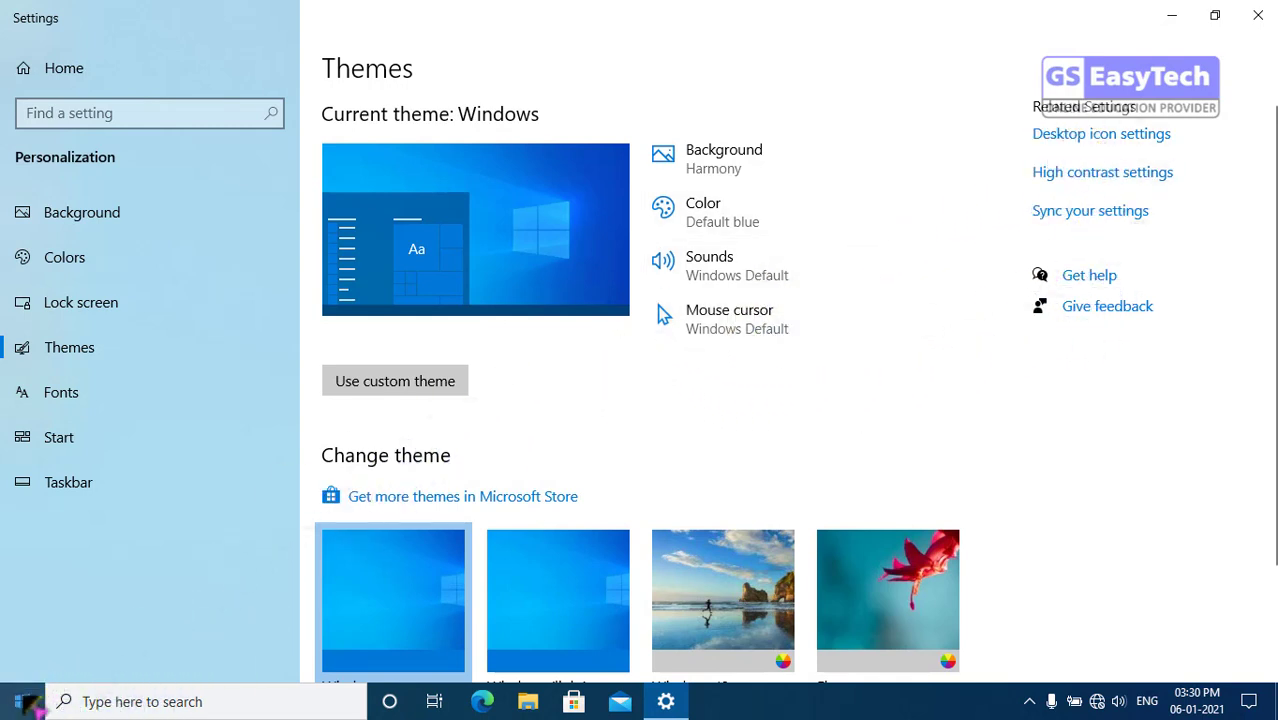
{"action": "left_click", "coordinate": [22, 701]}
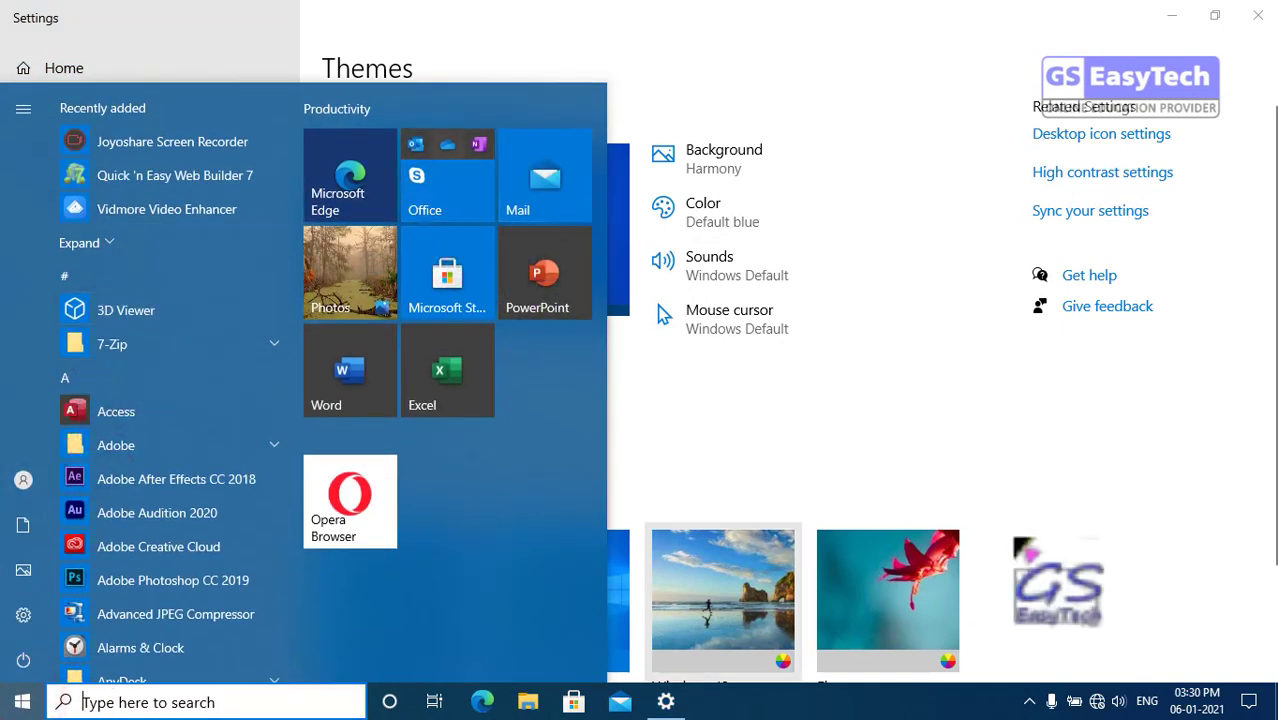
{"action": "left_click", "coordinate": [1250, 701]}
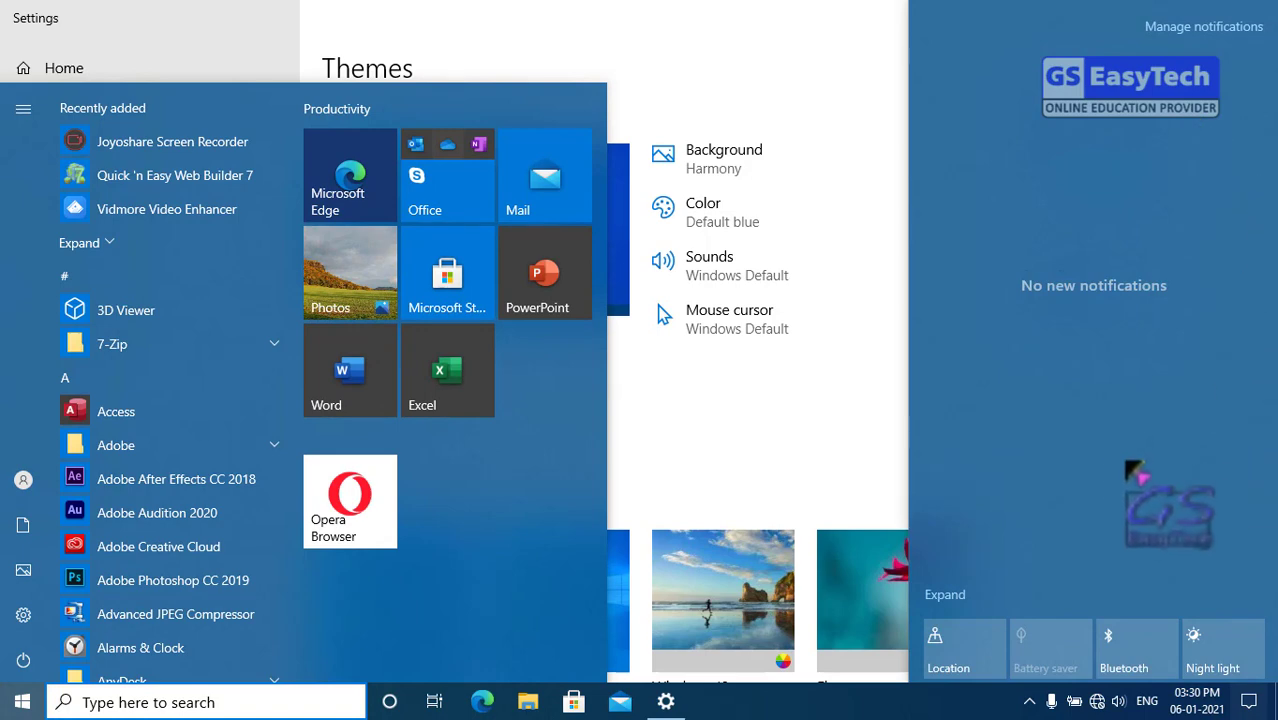
{"action": "left_click", "coordinate": [759, 442]}
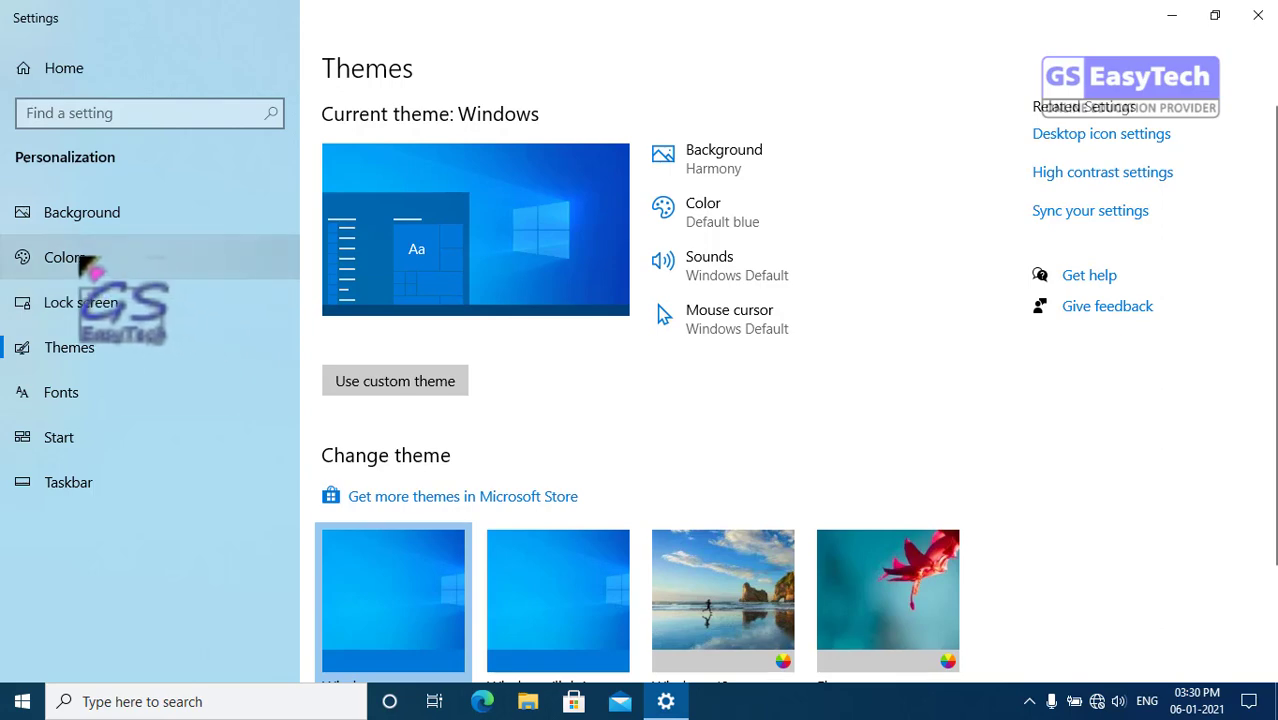
Step: Review the accent color and surface options in the Colors settings and compare them with the Start menu and action center
{"action": "left_click", "coordinate": [84, 261]}
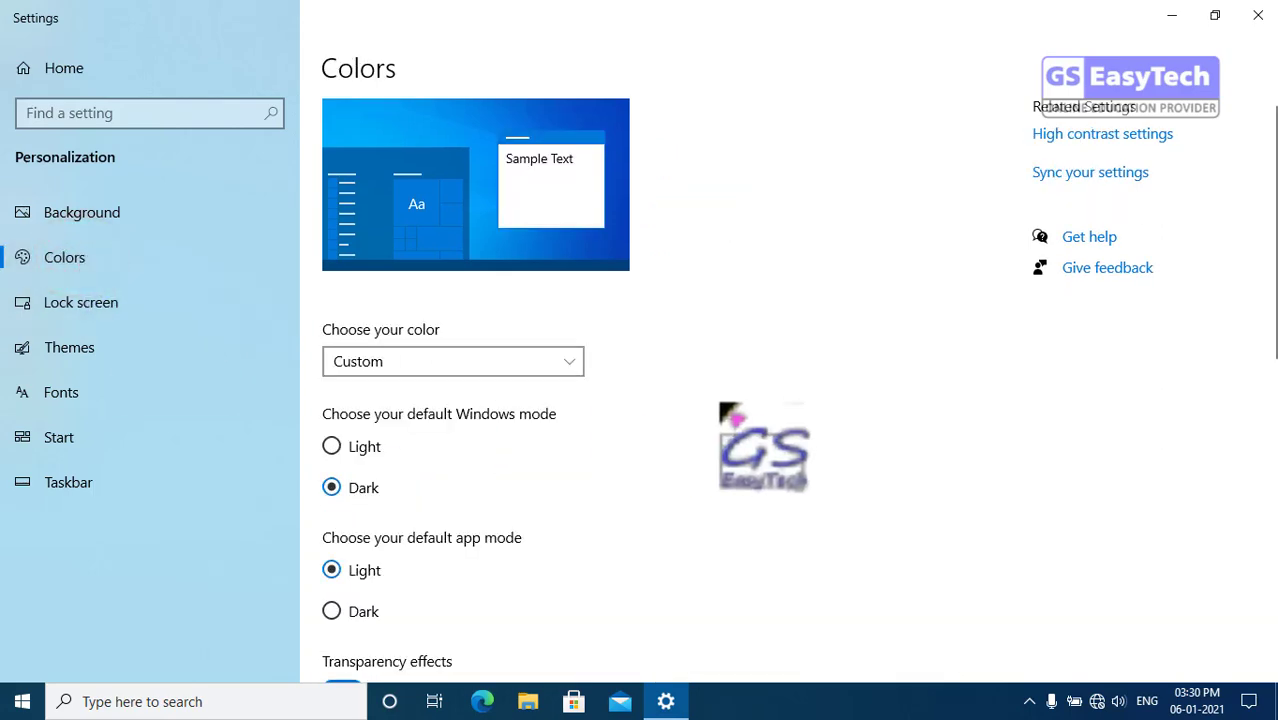
{"action": "scroll", "coordinate": [725, 412], "scroll_direction": "down", "scroll_amount": 3}
{"action": "scroll", "coordinate": [722, 400], "scroll_direction": "down", "scroll_amount": 5}
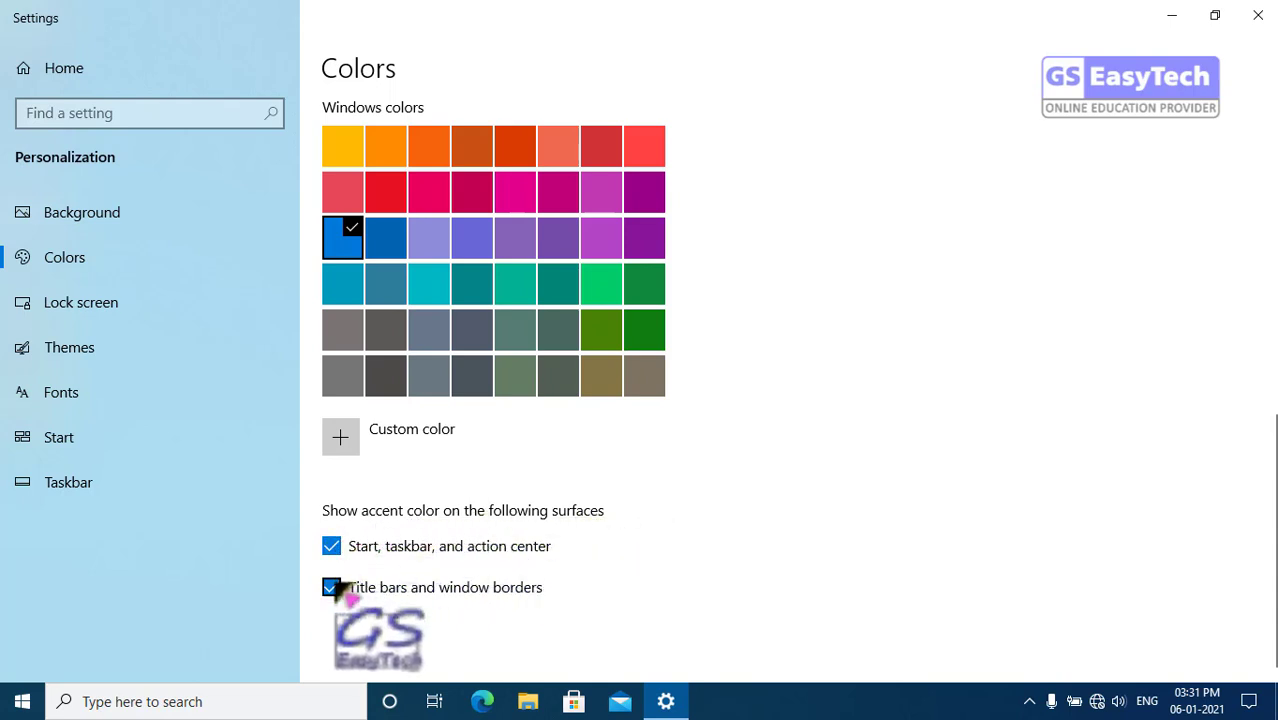
{"action": "left_click", "coordinate": [22, 701]}
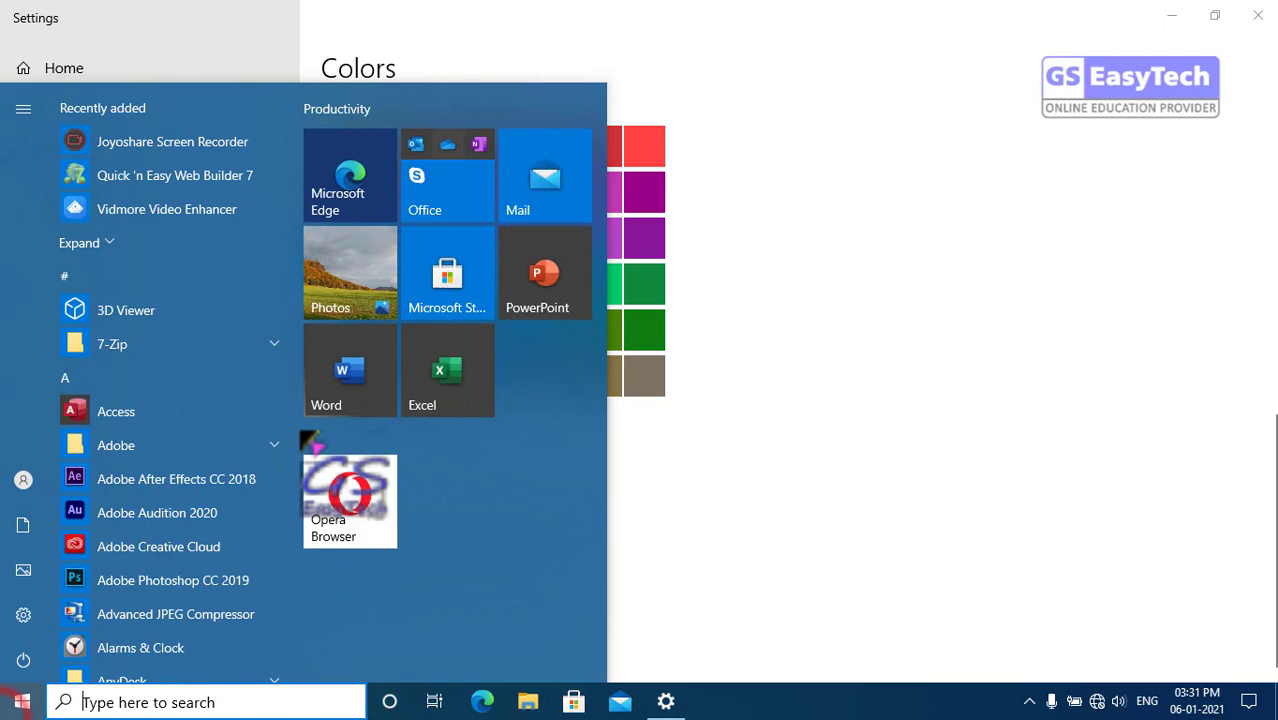
{"action": "left_click", "coordinate": [1248, 701]}
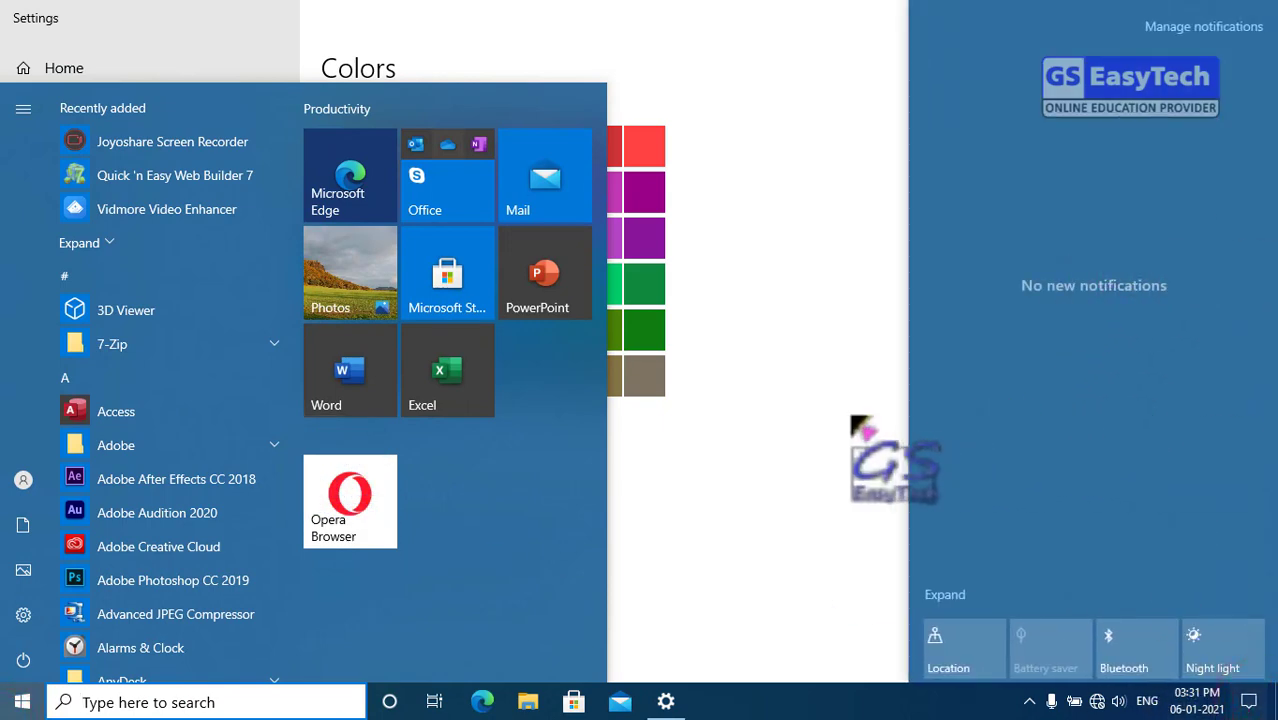
{"action": "left_click", "coordinate": [778, 413]}
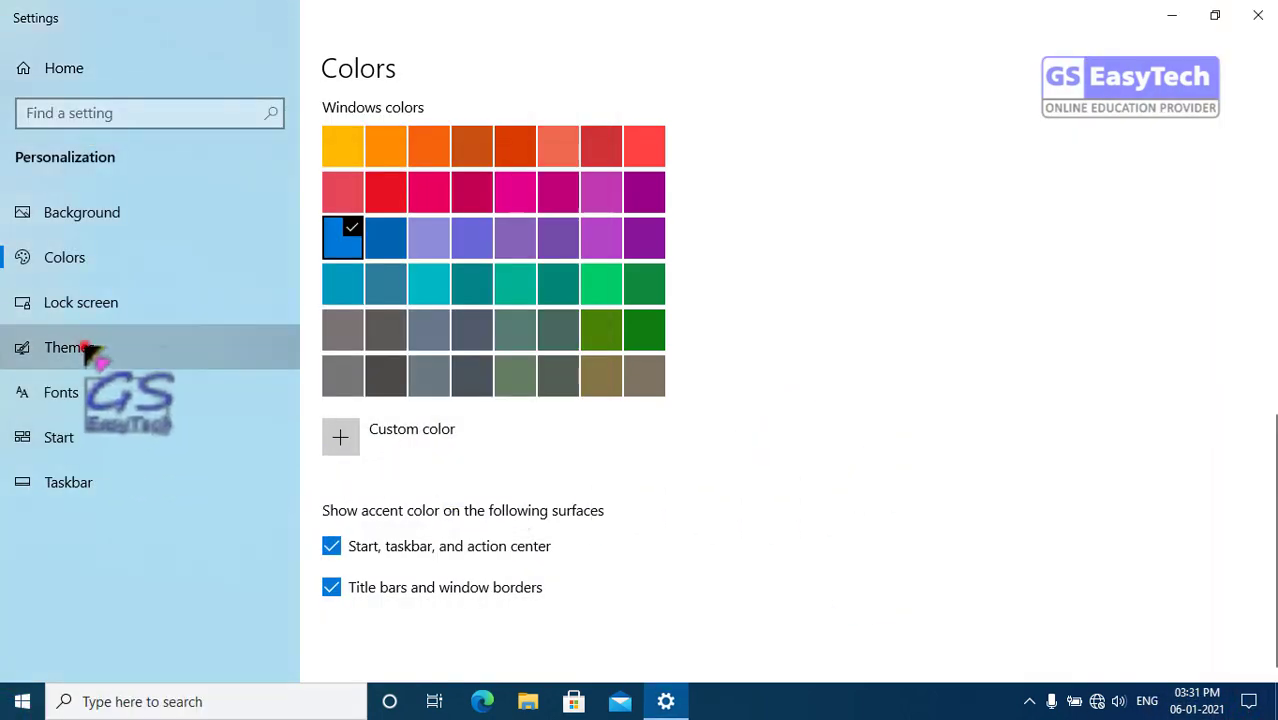
Step: Return to the Themes settings and look over the current theme details, available themes and related settings
{"action": "left_click", "coordinate": [85, 346]}
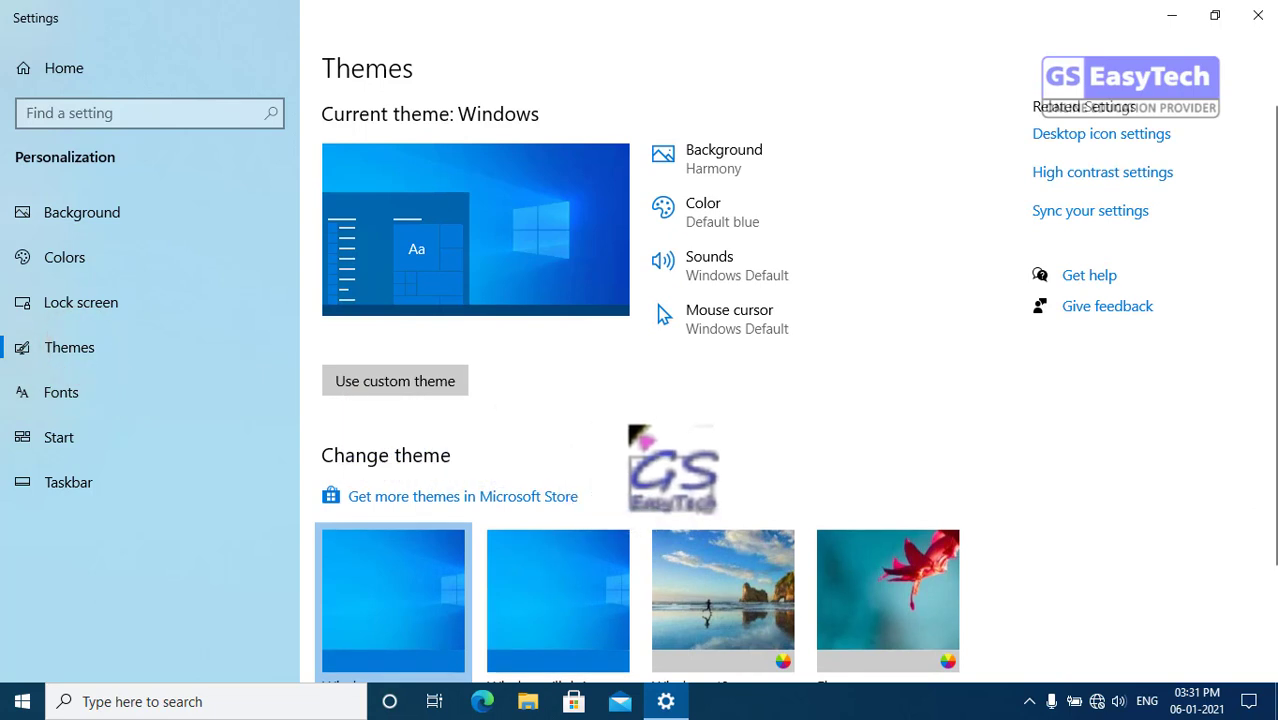
{"action": "scroll", "coordinate": [640, 400], "scroll_direction": "down", "scroll_amount": 2}
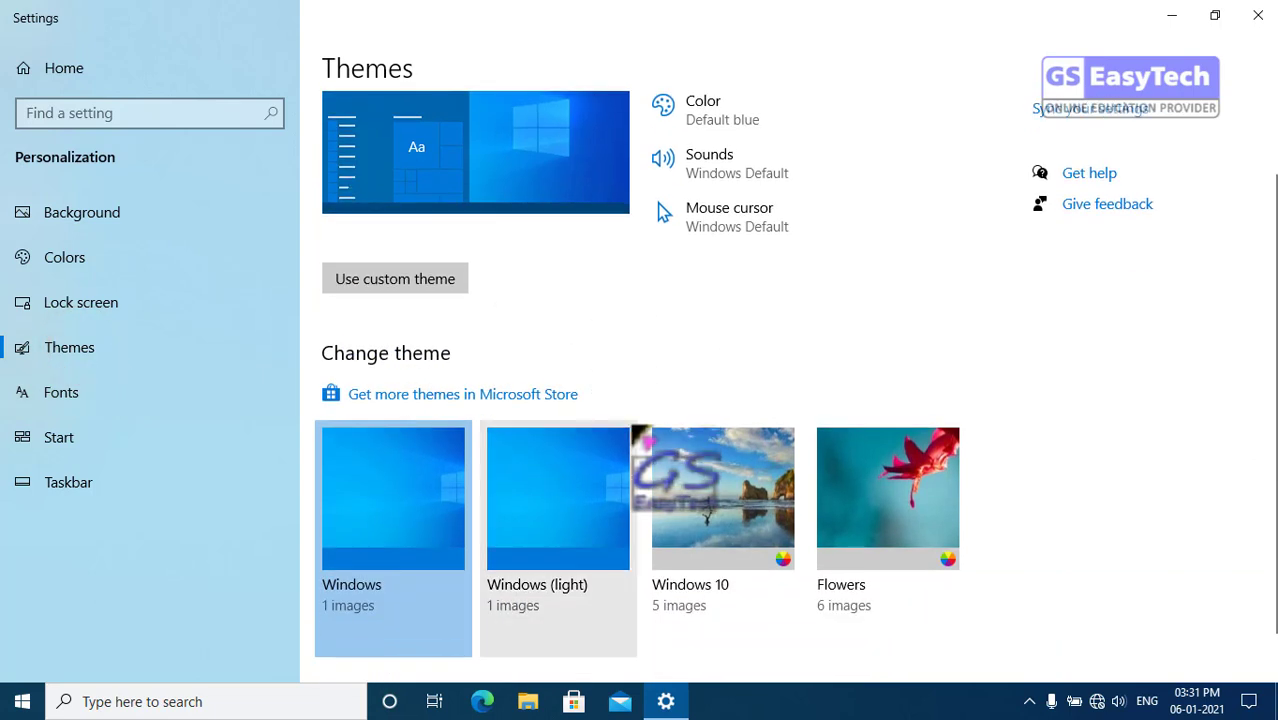
{"action": "scroll", "coordinate": [640, 400], "scroll_direction": "down", "scroll_amount": 1}
{"action": "scroll", "coordinate": [640, 400], "scroll_direction": "up", "scroll_amount": 3}
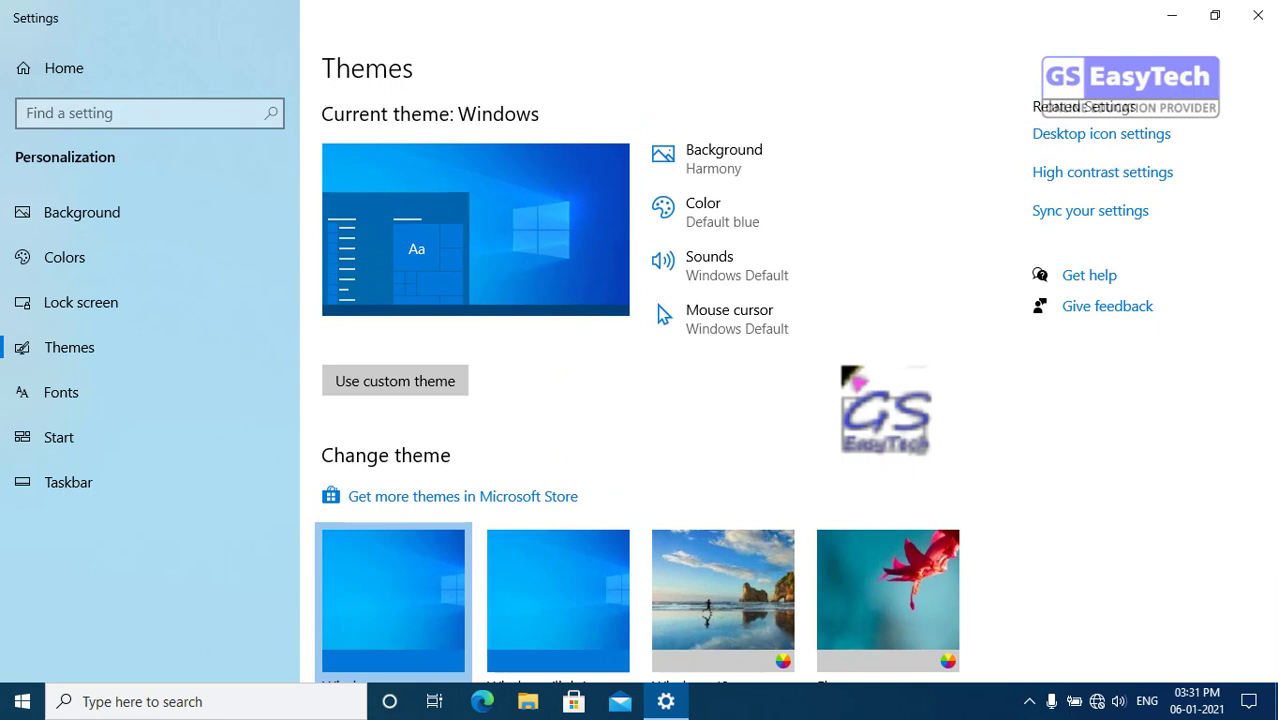
{"action": "mouse_move", "coordinate": [980, 72]}
{"action": "left_mouse_down"}
{"action": "mouse_move", "coordinate": [1117, 222]}
{"action": "mouse_move", "coordinate": [1248, 262]}
{"action": "mouse_move", "coordinate": [1210, 260]}
{"action": "left_mouse_up"}
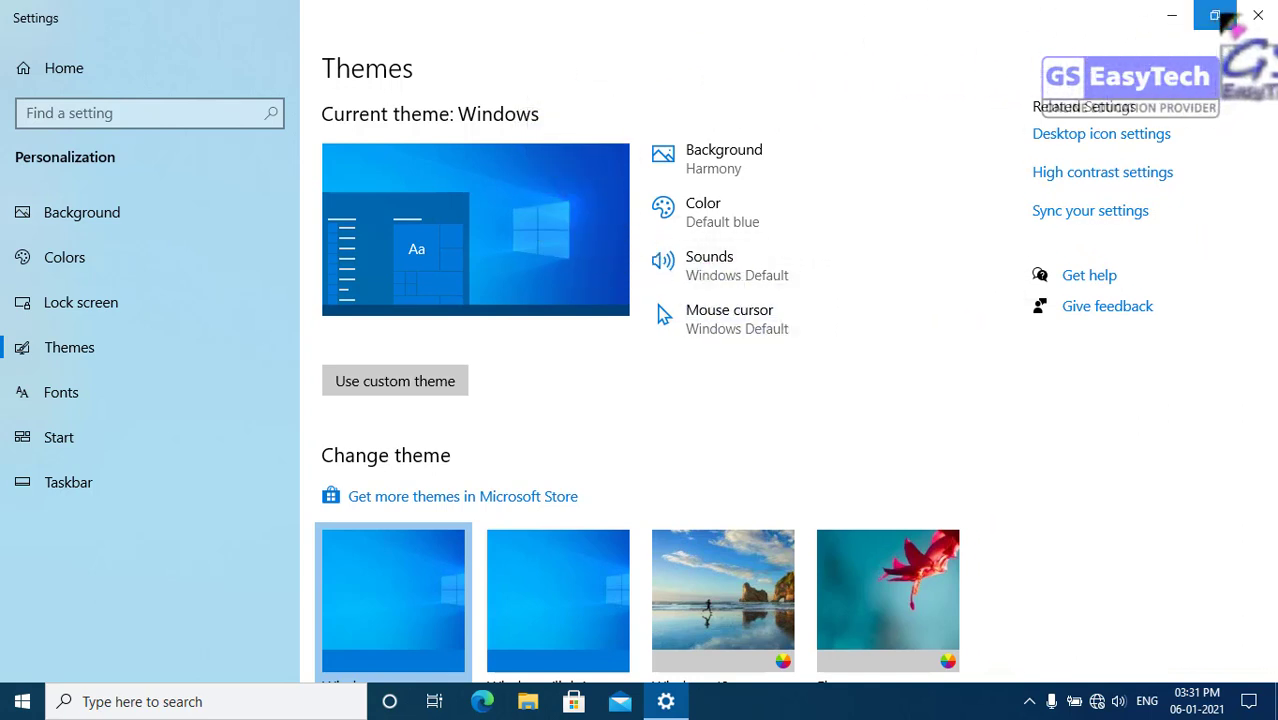
Step: Restore the maximized Settings window to its smaller size and browse the Themes page in it
{"action": "left_click", "coordinate": [1216, 15]}
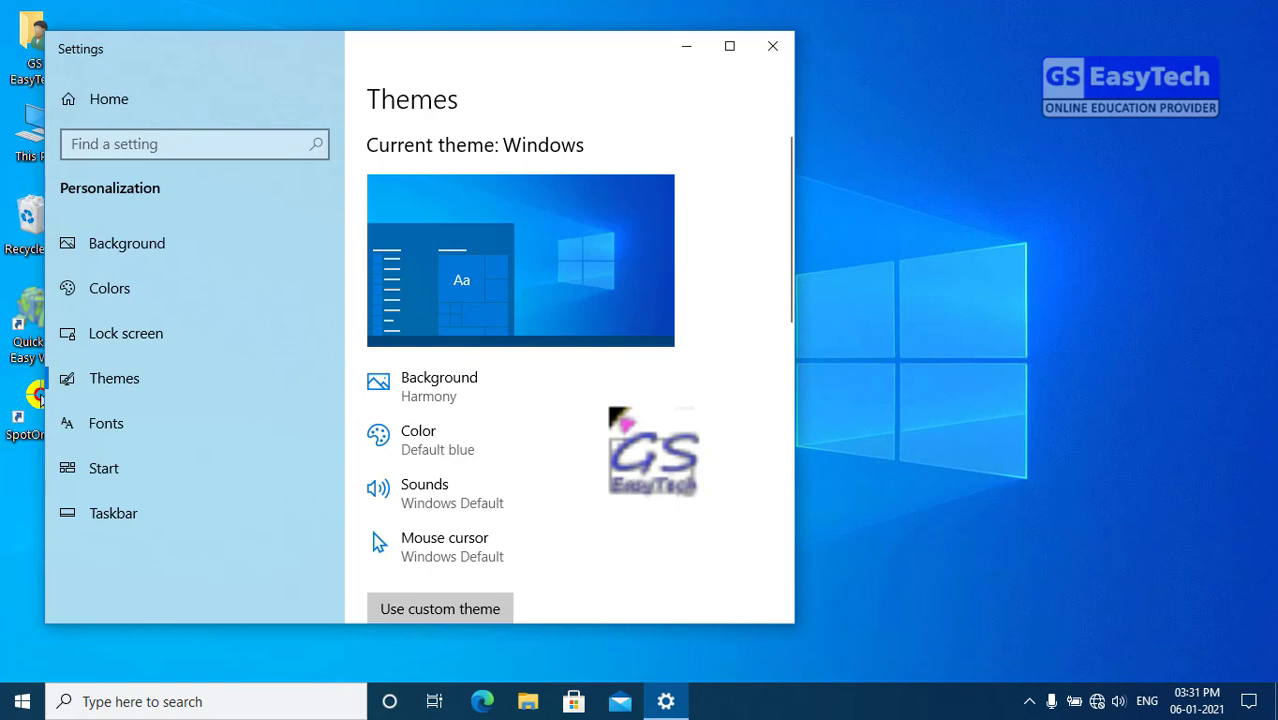
{"action": "scroll", "coordinate": [612, 412], "scroll_direction": "down", "scroll_amount": 10}
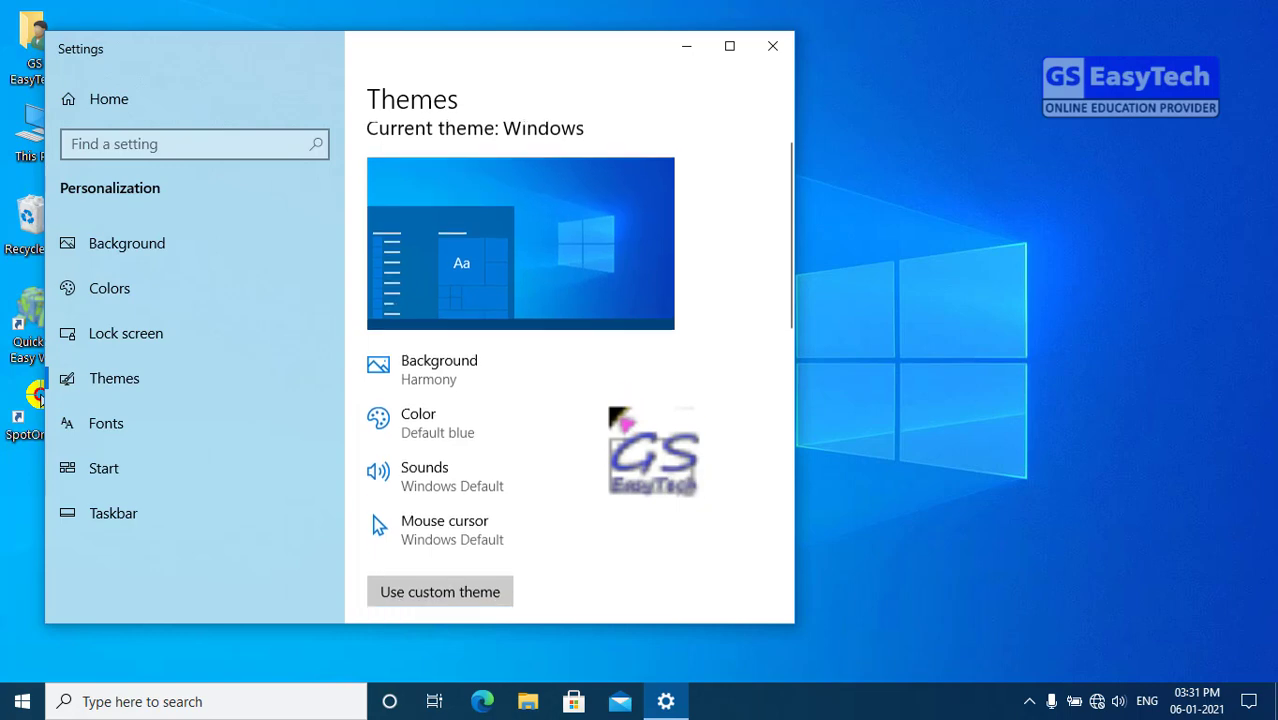
{"action": "scroll", "coordinate": [612, 412], "scroll_direction": "up", "scroll_amount": 5}
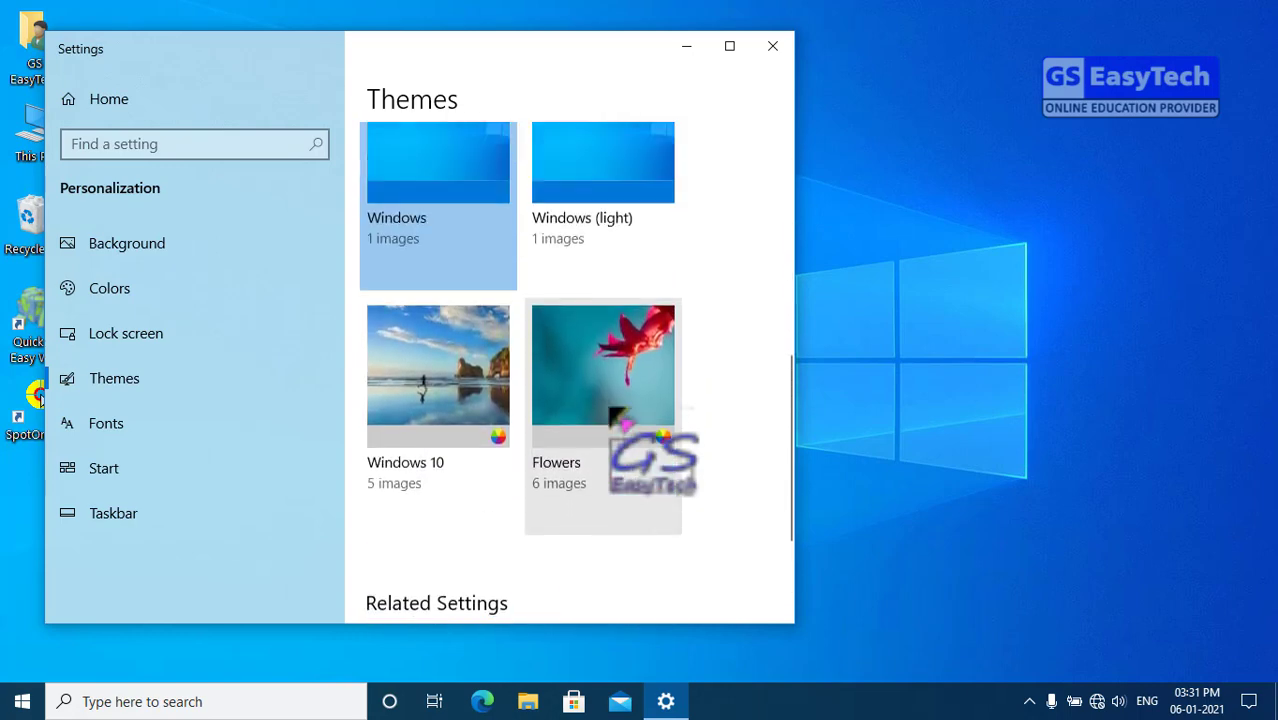
{"action": "scroll", "coordinate": [628, 357], "scroll_direction": "up", "scroll_amount": 3}
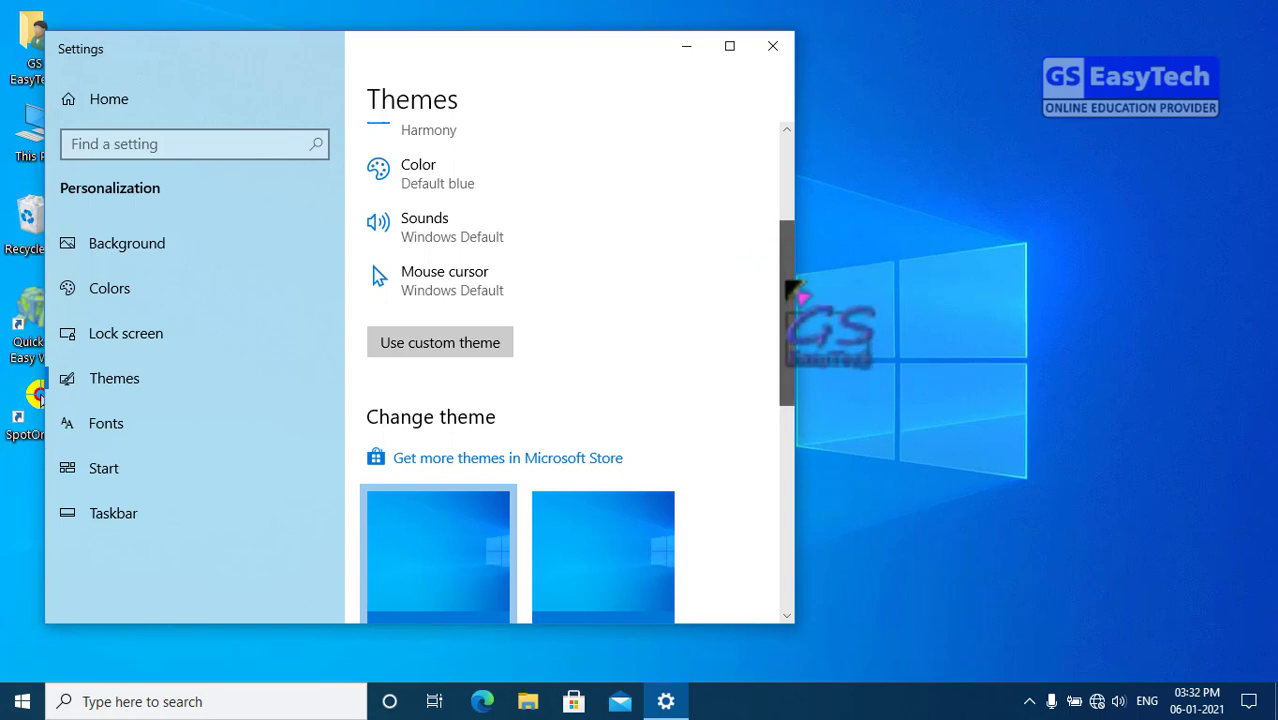
Step: Examine the Themes page from the current theme summary through the theme list to Related Settings
{"action": "left_click_drag", "start_coordinate": [793, 287], "coordinate": [799, 335]}
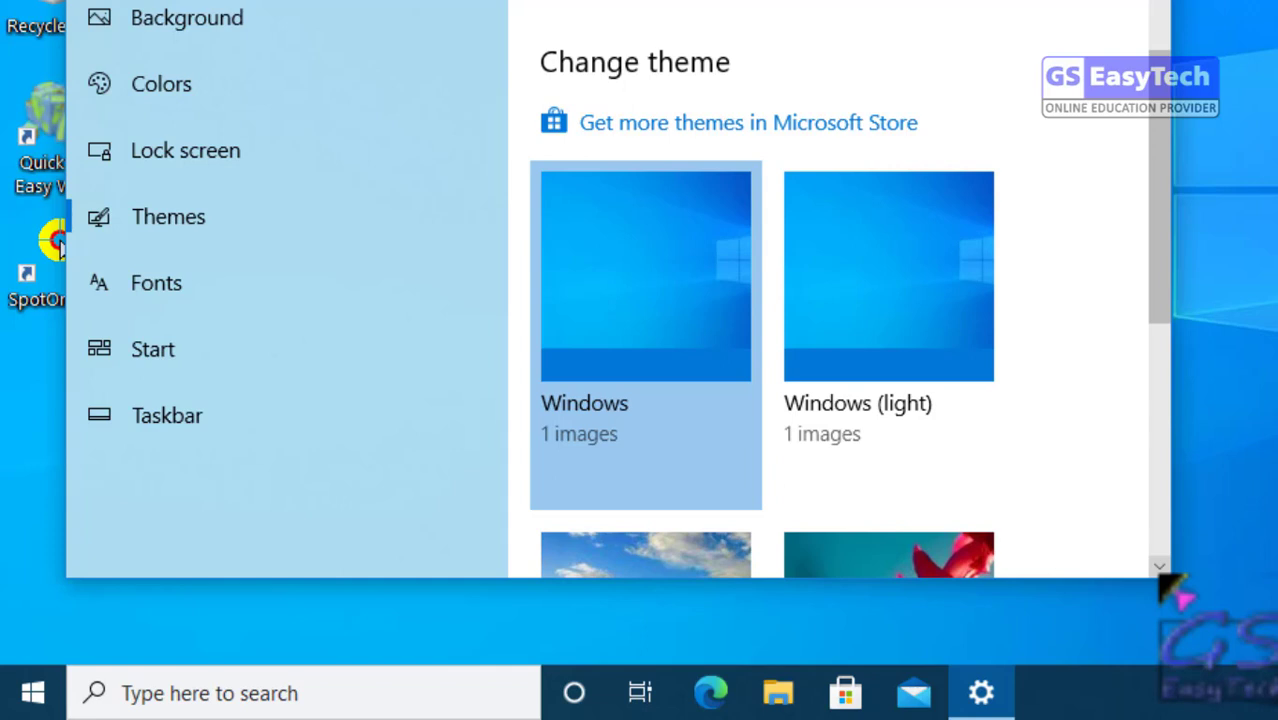
{"action": "left_click", "coordinate": [1160, 567]}
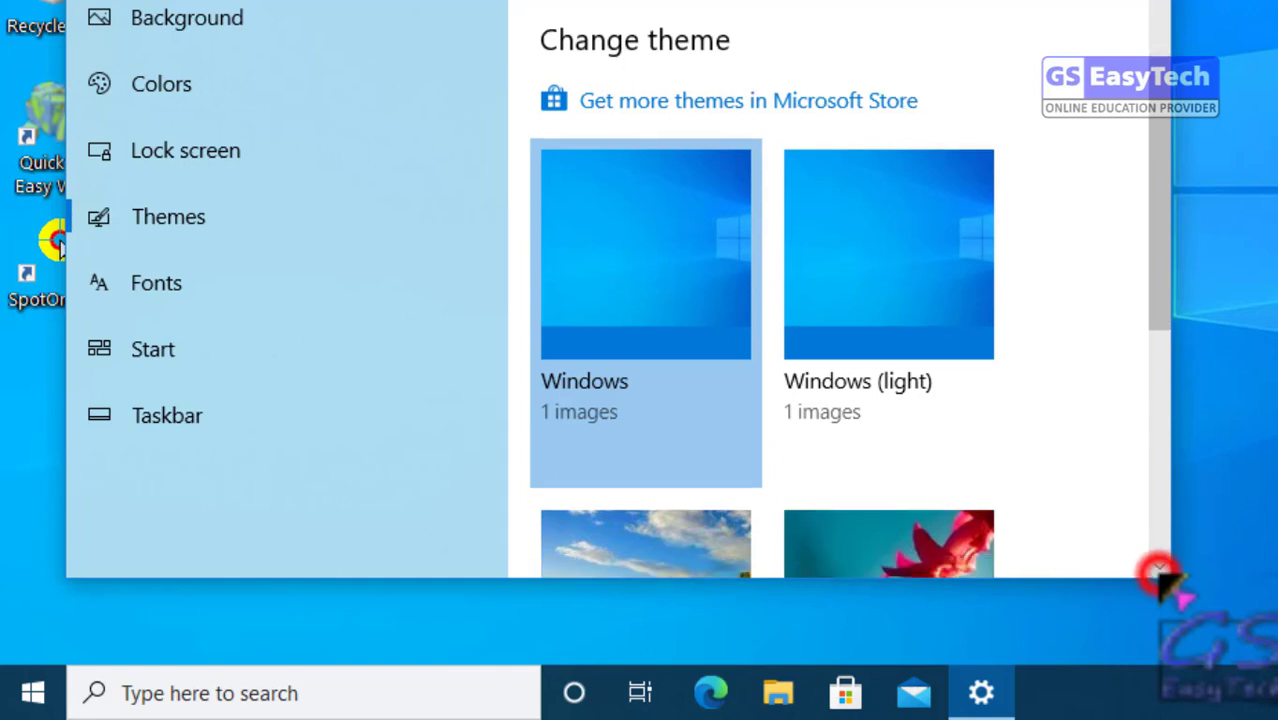
{"action": "left_click", "coordinate": [1160, 567]}
{"action": "left_click", "coordinate": [1160, 567]}
{"action": "left_click", "coordinate": [1160, 567]}
{"action": "left_click", "coordinate": [1160, 567]}
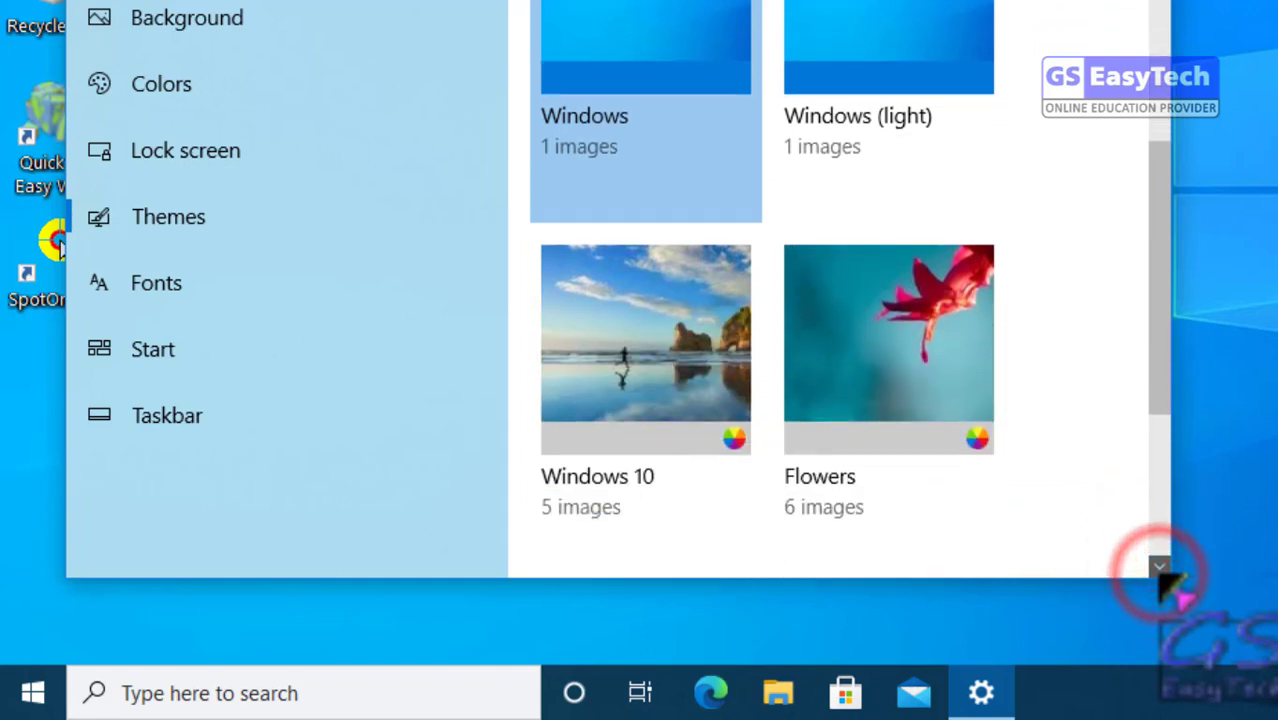
{"action": "left_click", "coordinate": [1160, 567]}
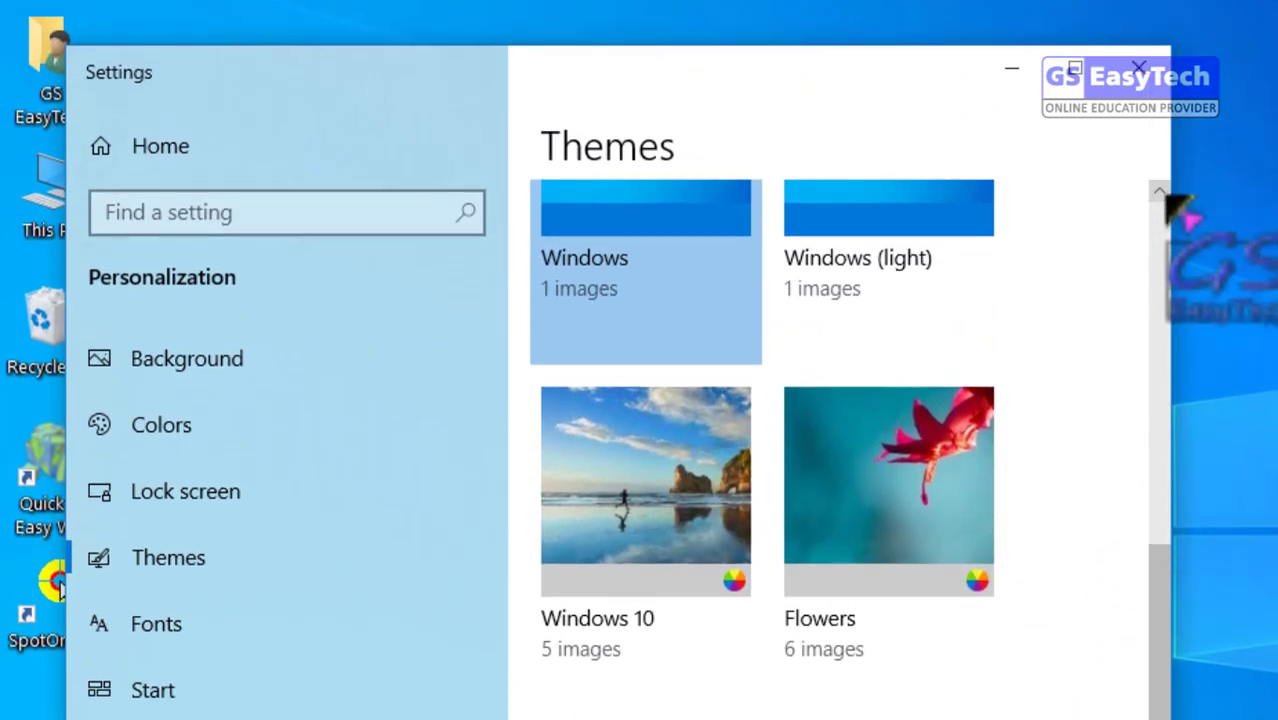
{"action": "left_click", "coordinate": [1160, 191]}
{"action": "left_click", "coordinate": [1160, 191]}
{"action": "left_click", "coordinate": [1160, 191]}
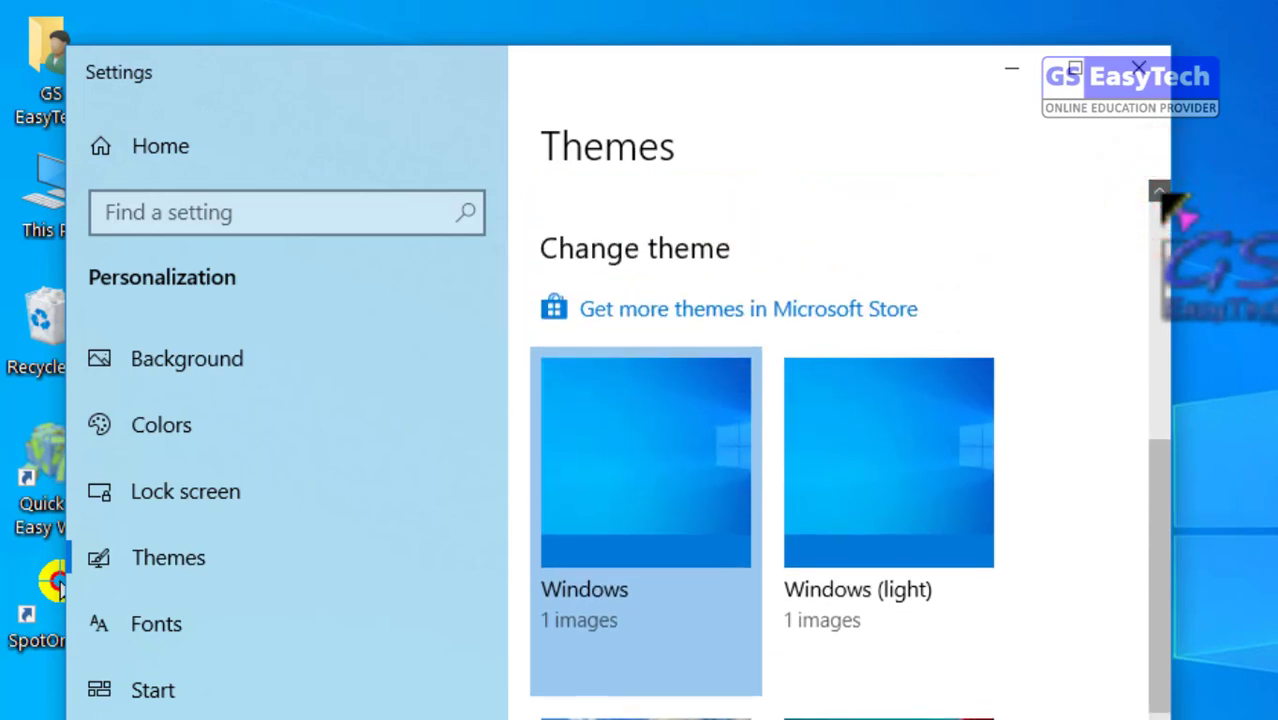
{"action": "left_click", "coordinate": [1160, 191]}
{"action": "left_click", "coordinate": [1160, 191]}
{"action": "left_click", "coordinate": [1160, 191]}
{"action": "left_click", "coordinate": [1160, 191]}
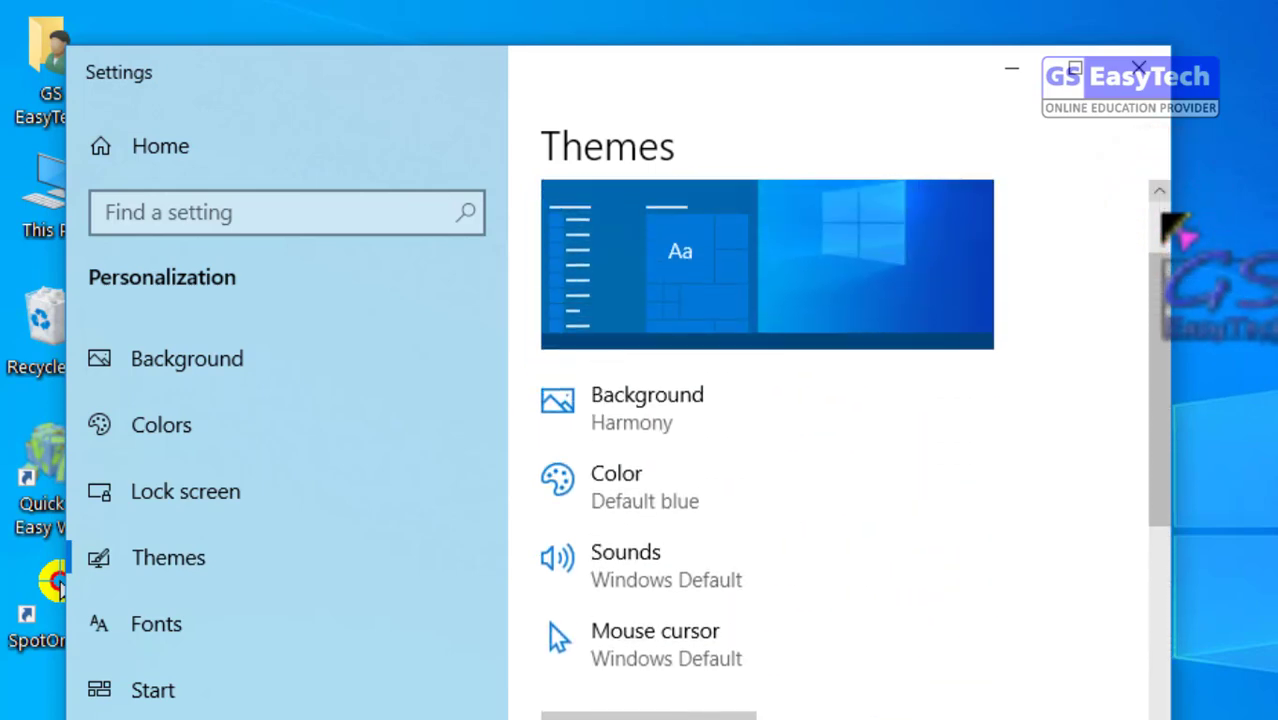
{"action": "left_click_drag", "start_coordinate": [1152, 270], "coordinate": [1104, 522]}
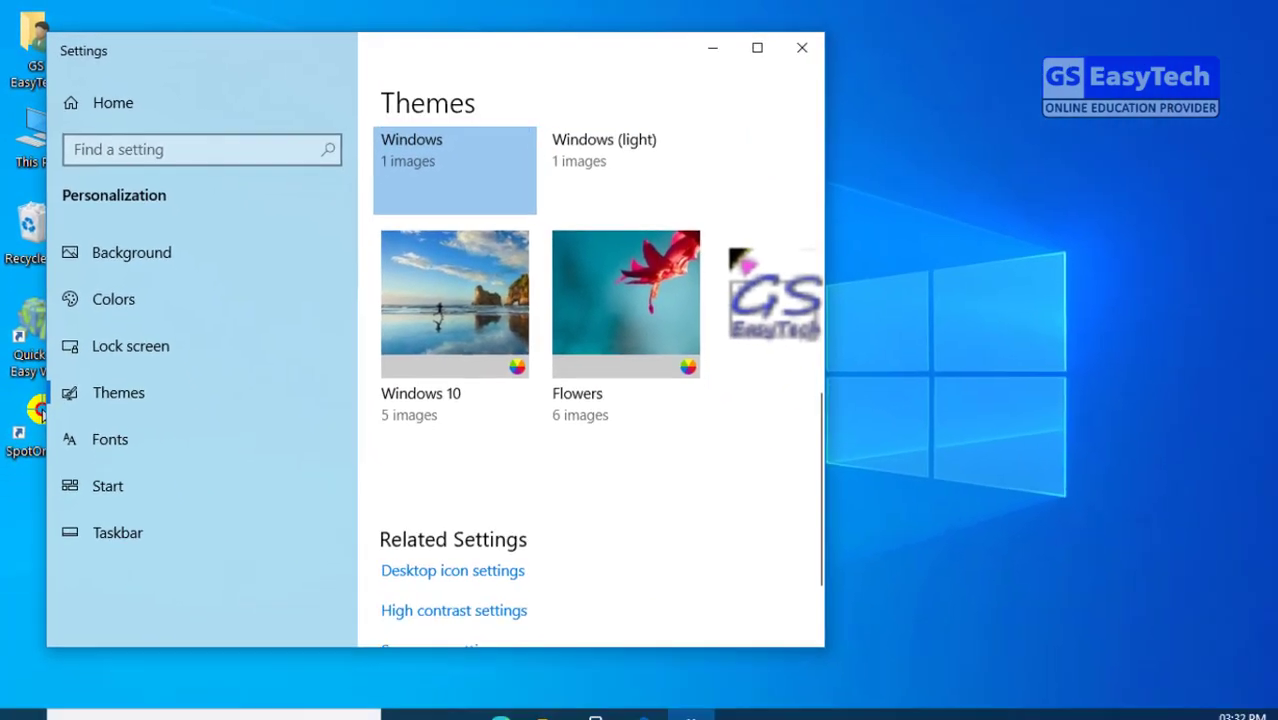
Step: Move the Settings window clear of the desktop icons and open the desktop icon settings
{"action": "scroll", "coordinate": [1037, 380], "scroll_direction": "down", "scroll_amount": 3}
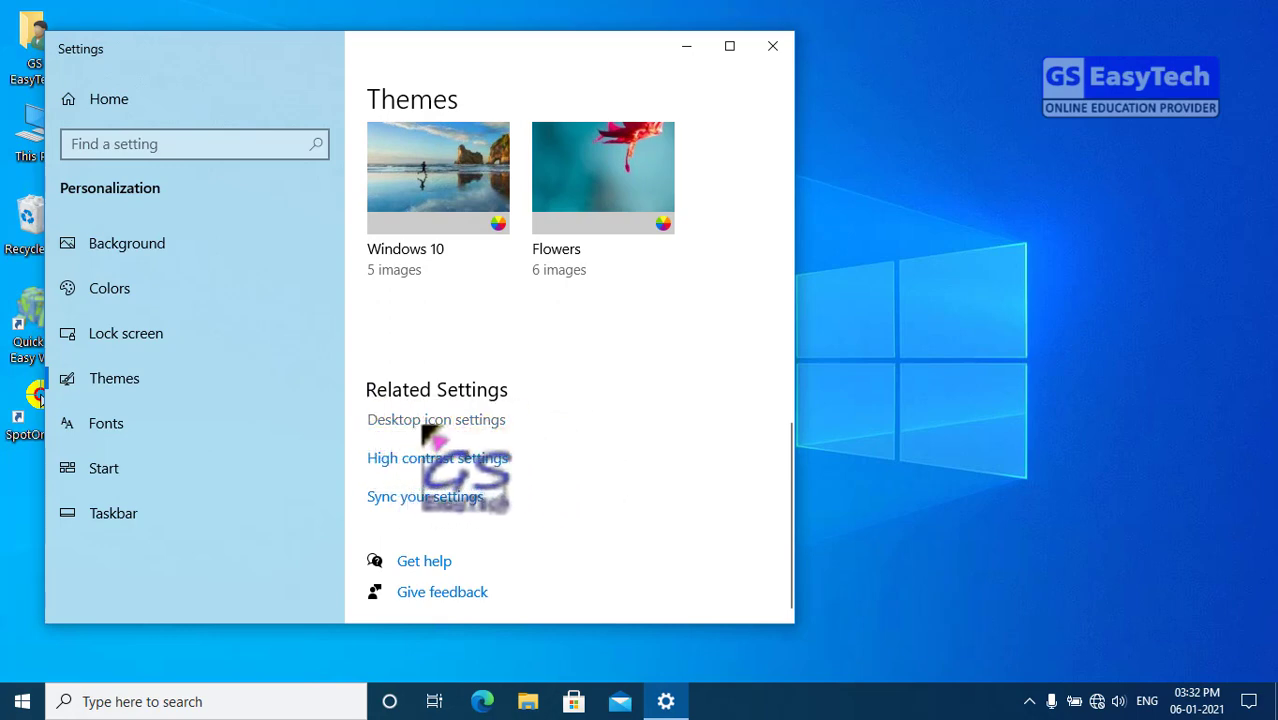
{"action": "left_click_drag", "start_coordinate": [471, 40], "coordinate": [671, 56]}
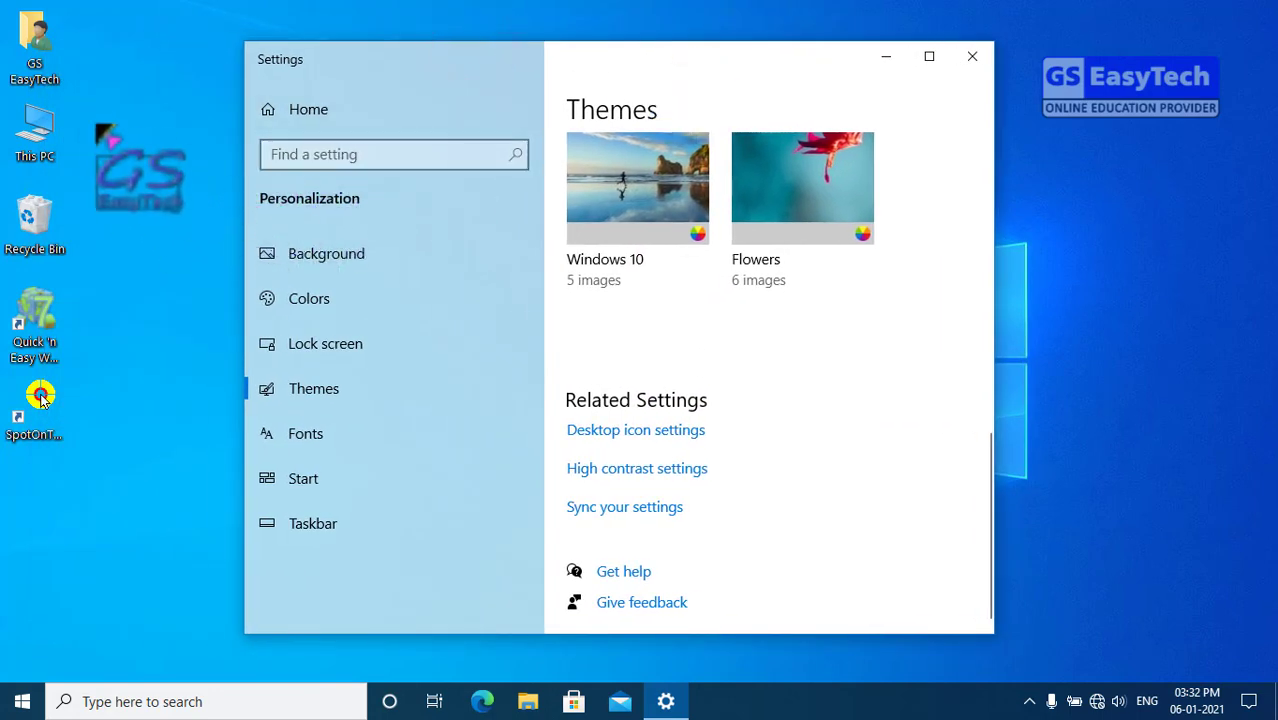
{"action": "left_click_drag", "start_coordinate": [88, 18], "coordinate": [10, 285]}
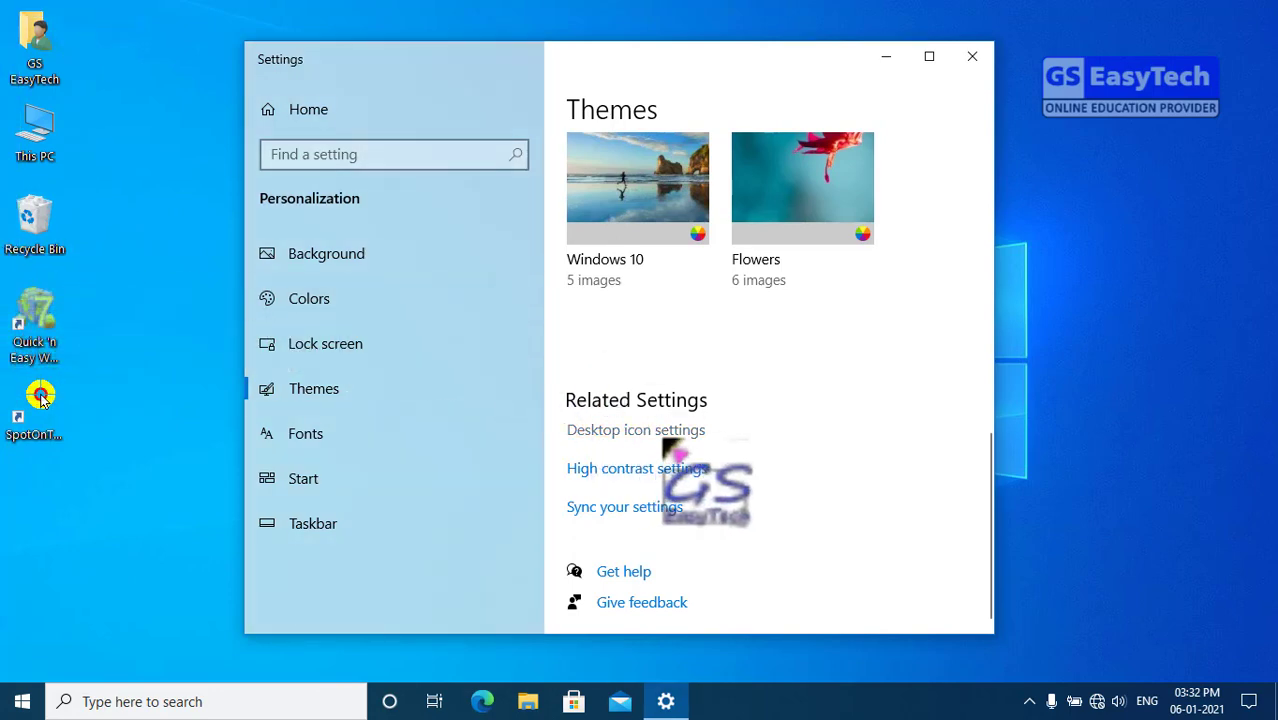
{"action": "left_click", "coordinate": [646, 432]}
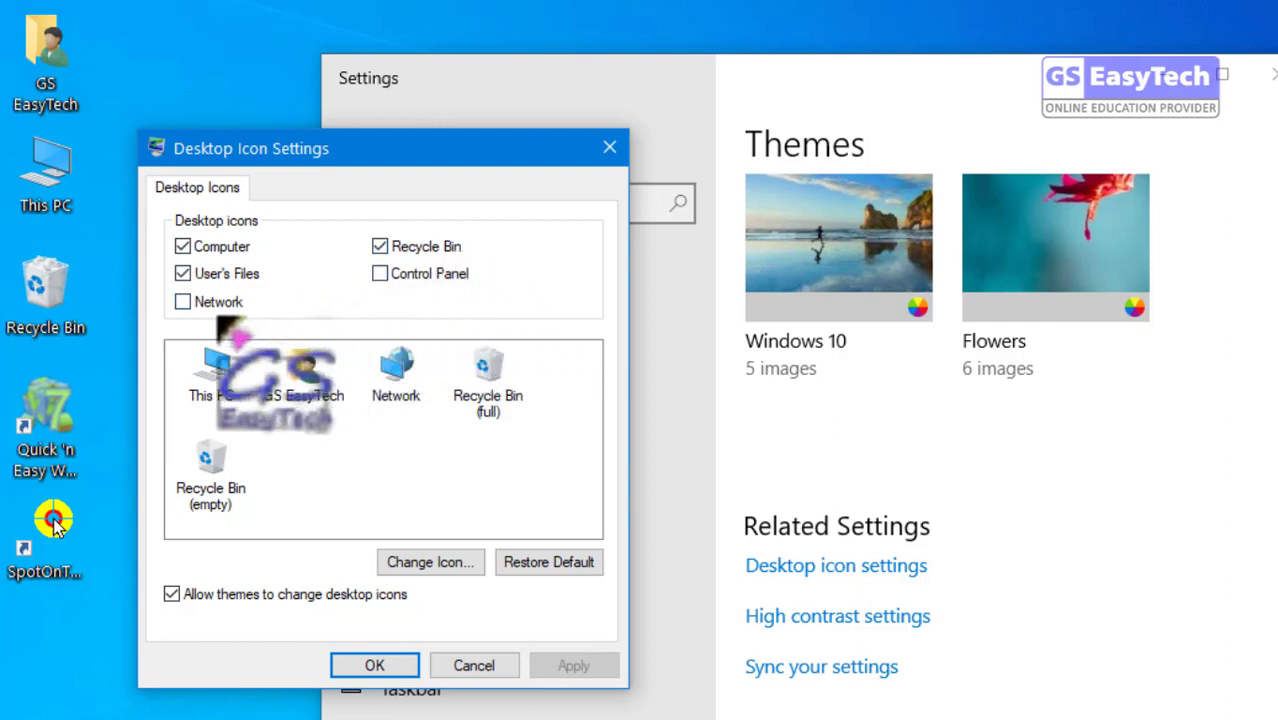
Step: Hide the Computer, User's Files and Recycle Bin icons from the desktop and accept the changes
{"action": "left_click", "coordinate": [182, 246]}
{"action": "left_click", "coordinate": [182, 273]}
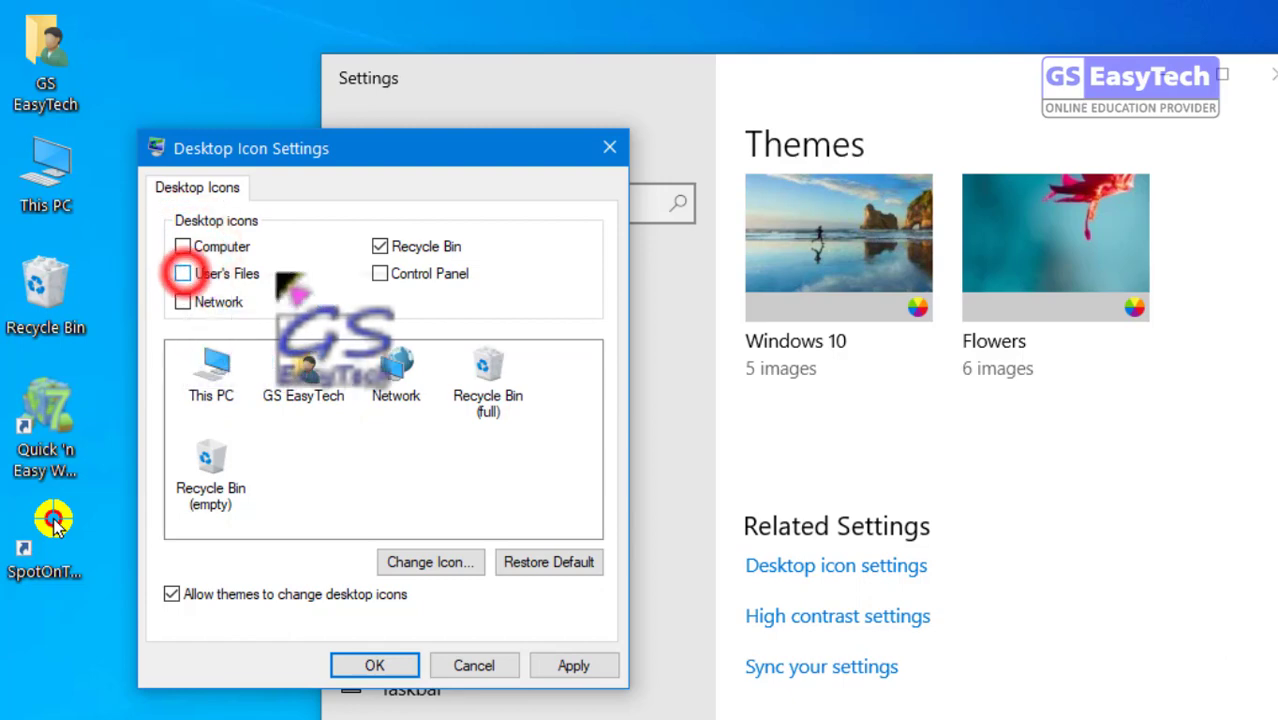
{"action": "left_click", "coordinate": [380, 246]}
{"action": "left_click", "coordinate": [374, 665]}
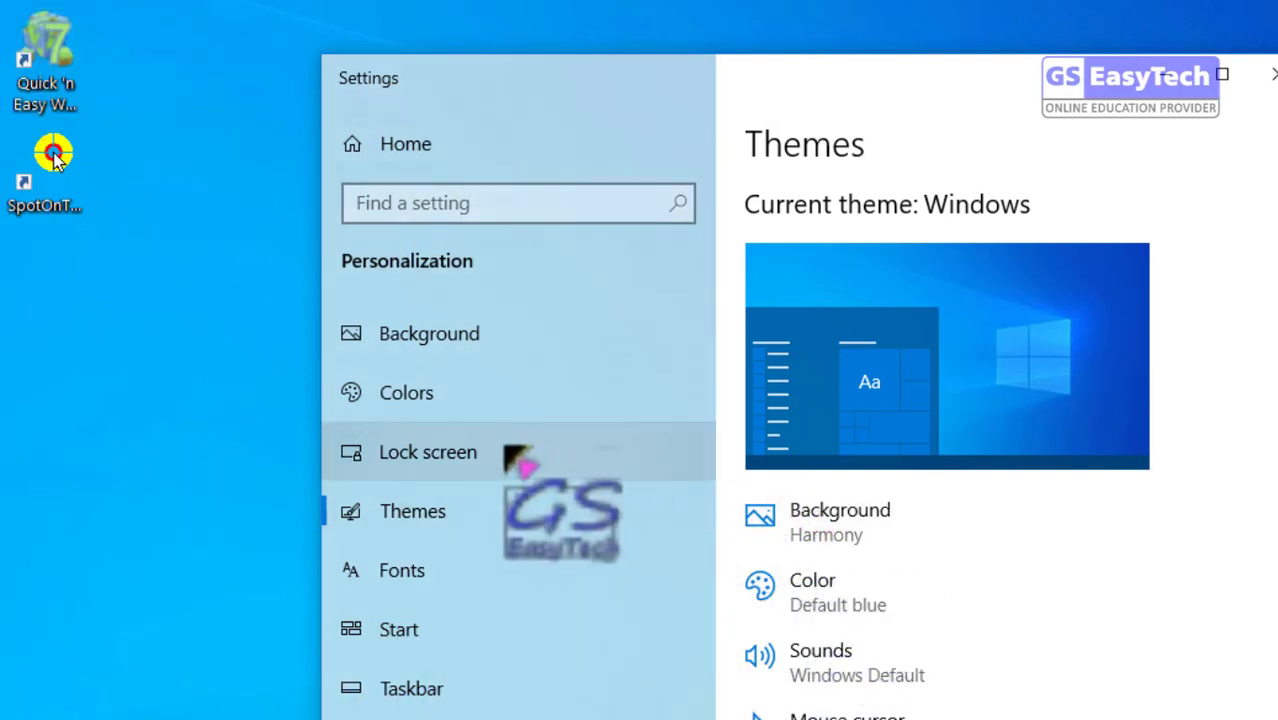
Step: Close Settings to view the desktop, then reopen Personalization in a maximized window and go to the Themes settings
{"action": "left_click", "coordinate": [1268, 74]}
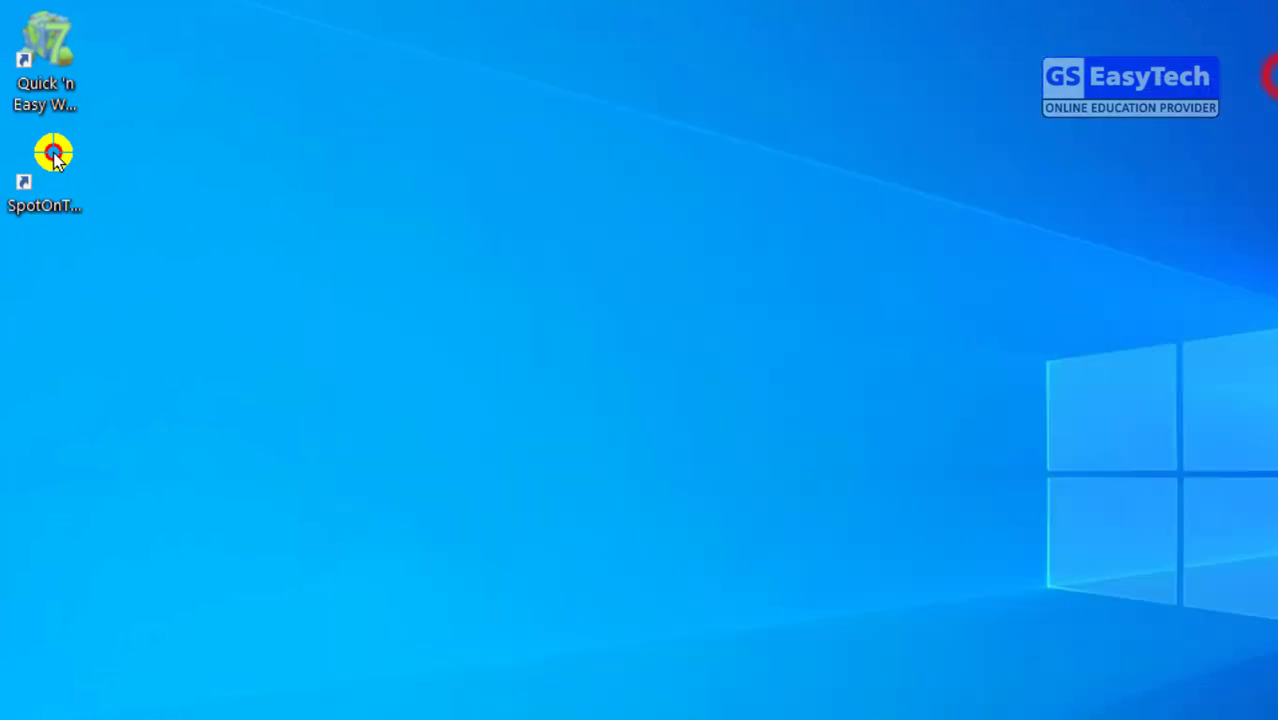
{"action": "right_click", "coordinate": [643, 140]}
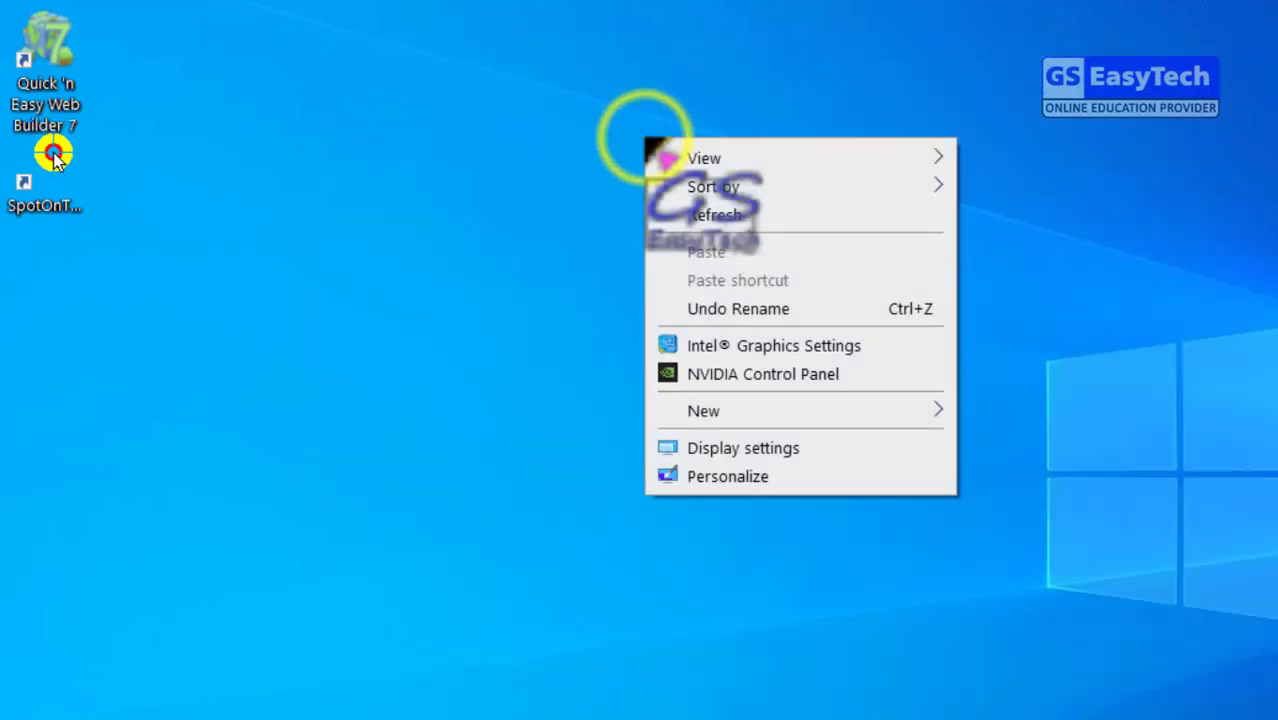
{"action": "left_click", "coordinate": [697, 460]}
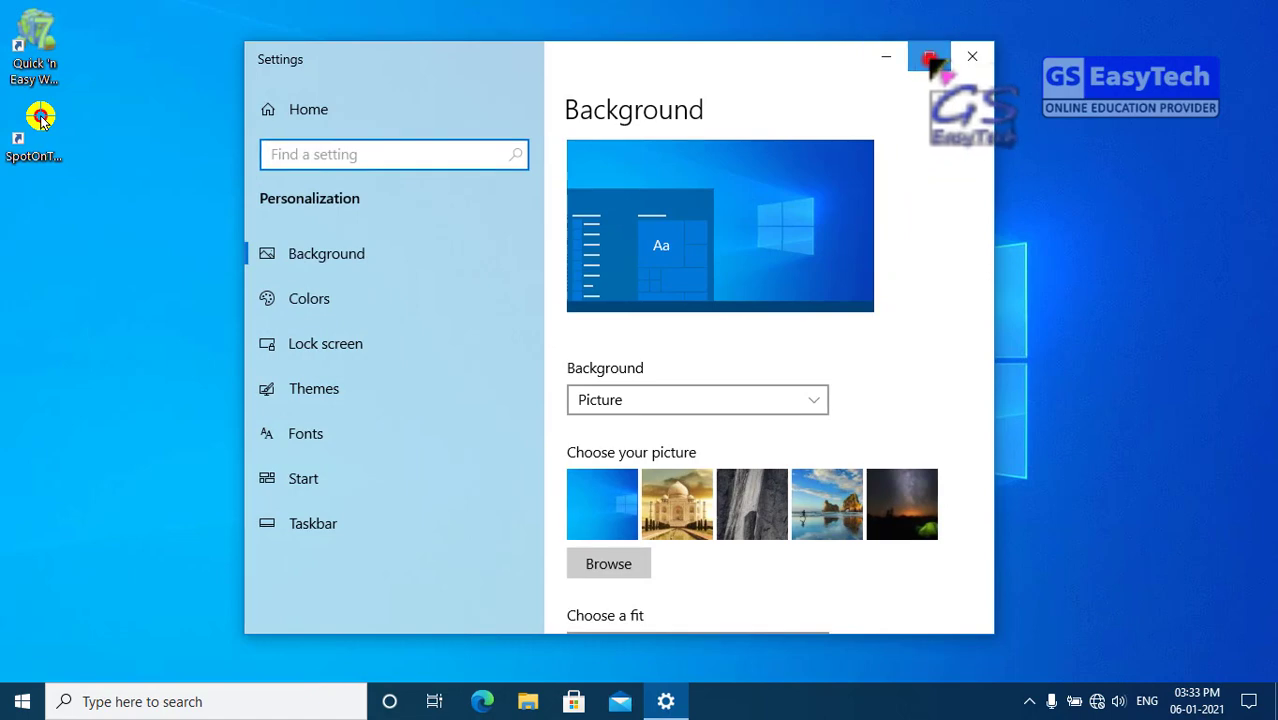
{"action": "left_click", "coordinate": [929, 57]}
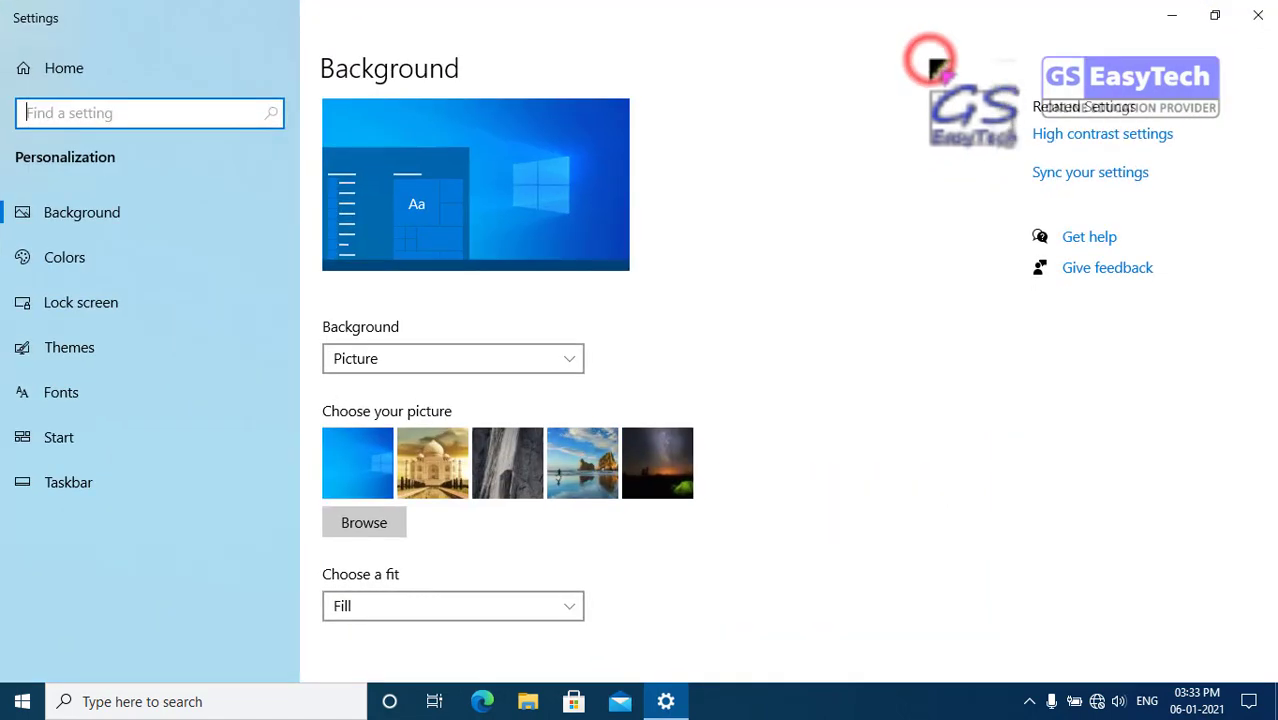
{"action": "left_click", "coordinate": [97, 347]}
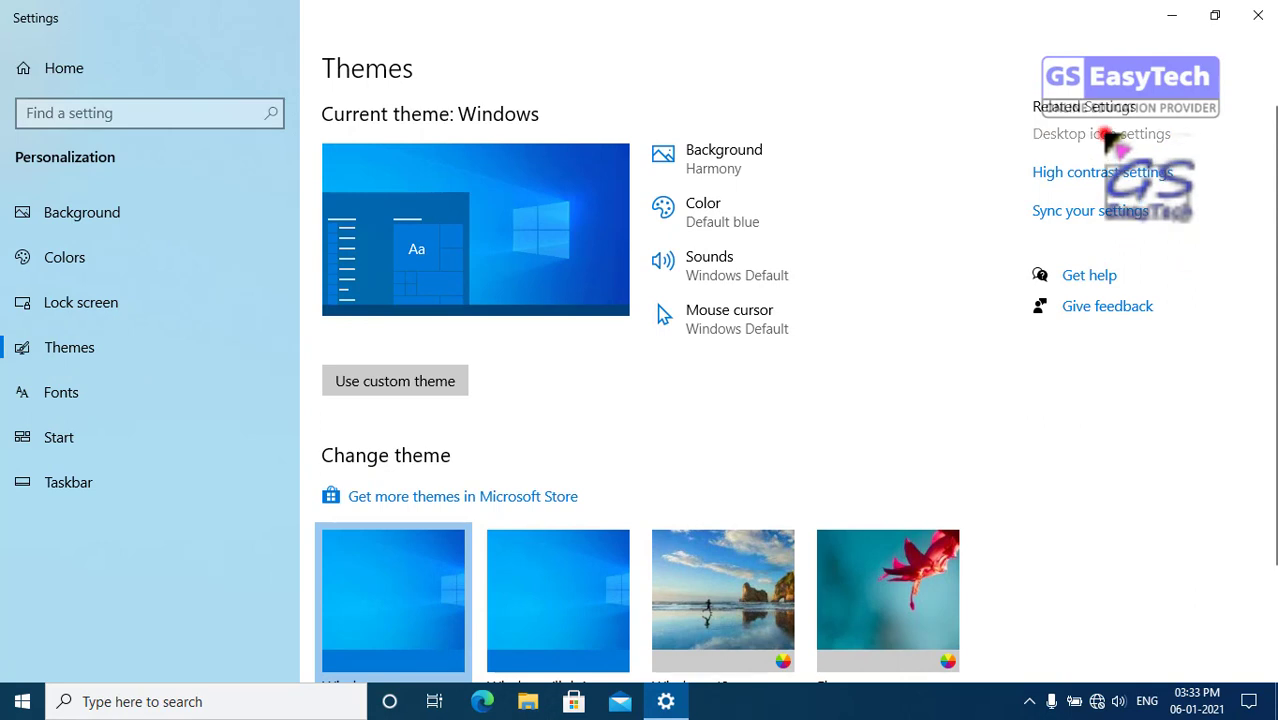
Step: Show the Computer, User's Files, Network and Recycle Bin icons on the desktop, accept the changes and close Settings
{"action": "left_click", "coordinate": [1106, 133]}
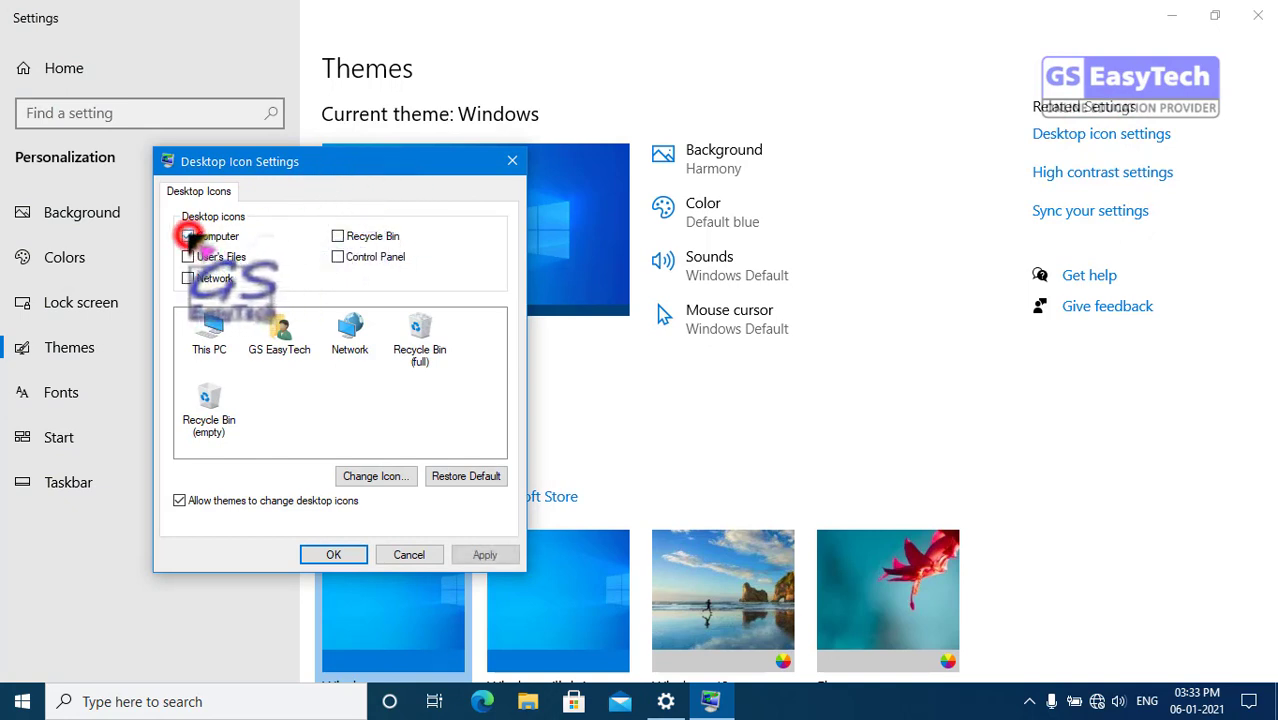
{"action": "left_click", "coordinate": [188, 236]}
{"action": "left_click", "coordinate": [188, 257]}
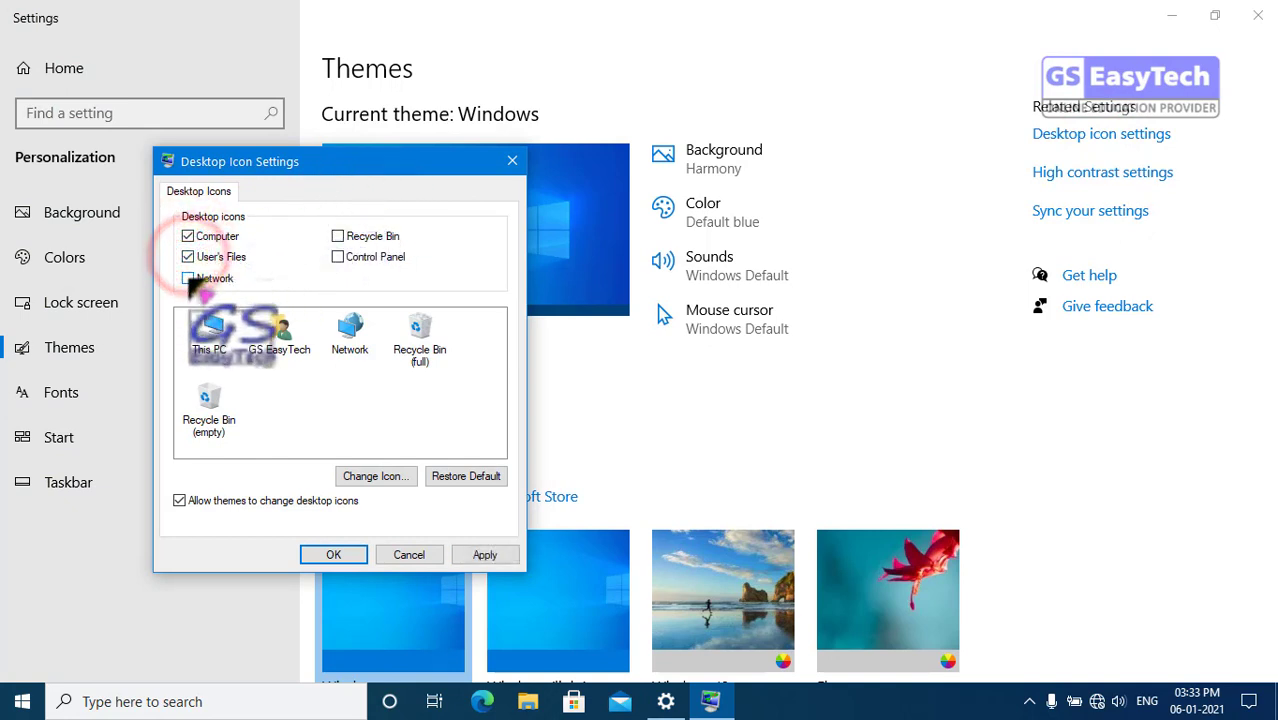
{"action": "left_click", "coordinate": [338, 236]}
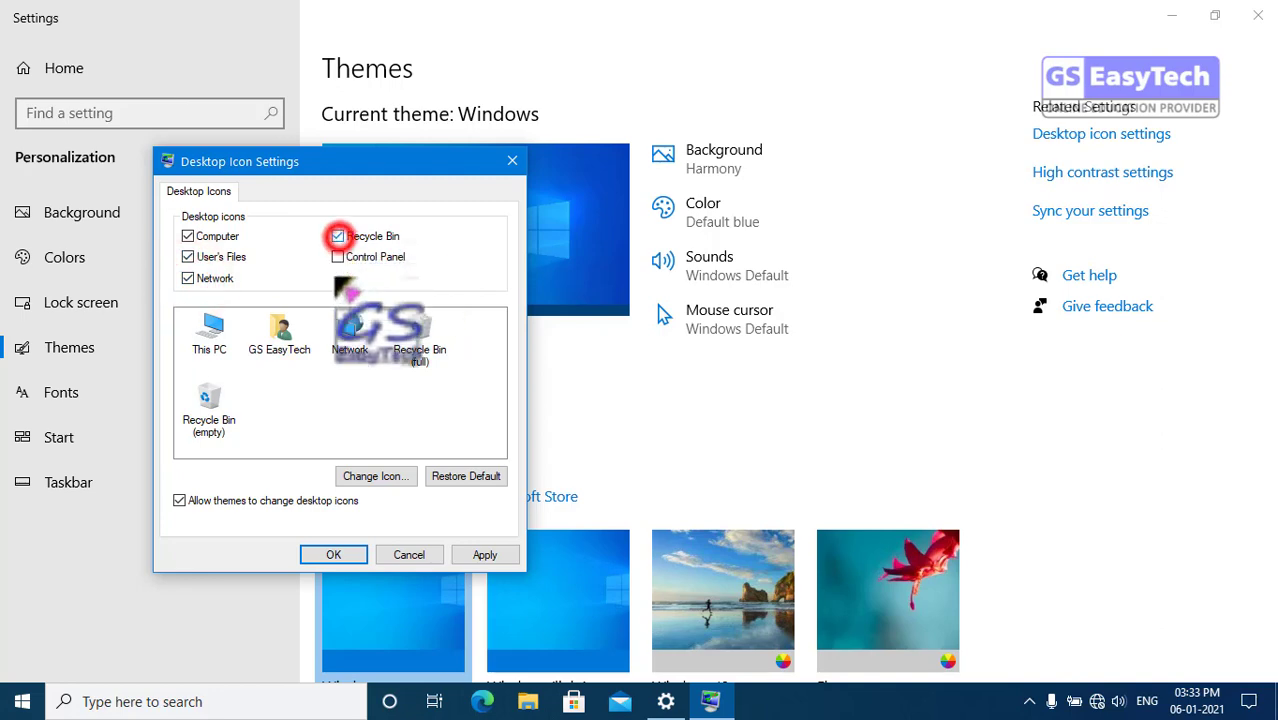
{"action": "left_click", "coordinate": [336, 555]}
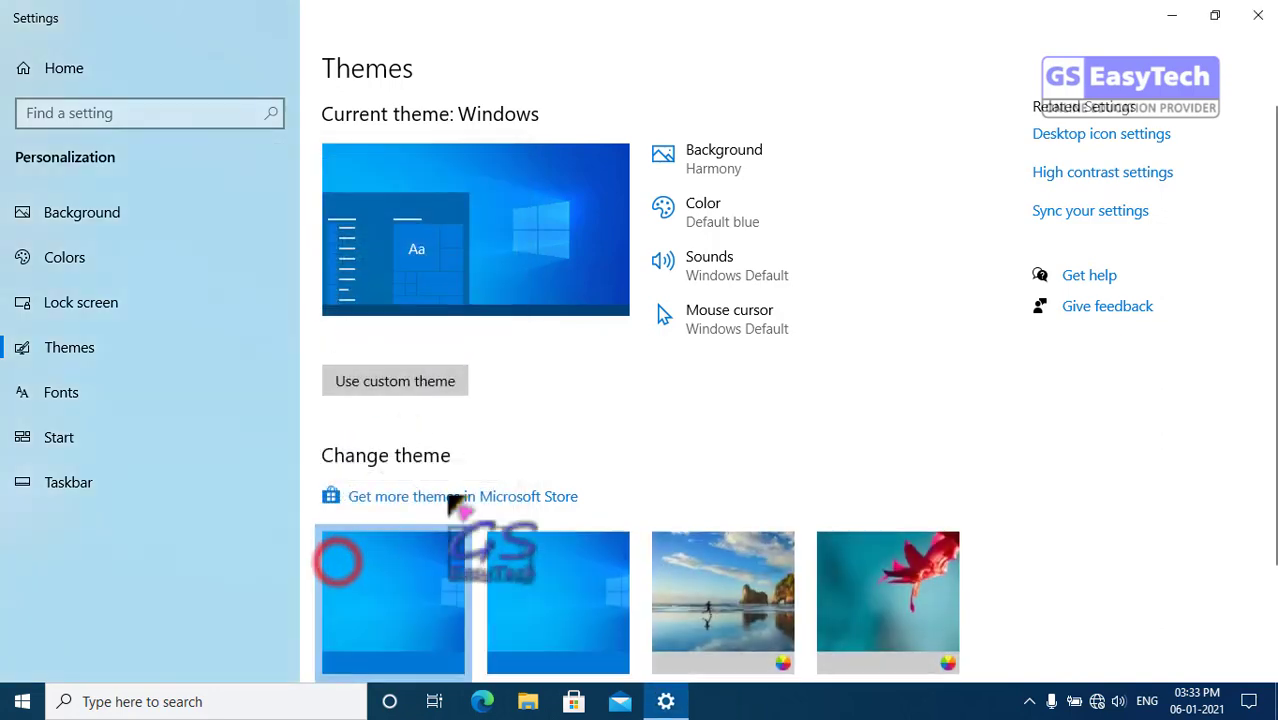
{"action": "left_click", "coordinate": [1259, 17]}
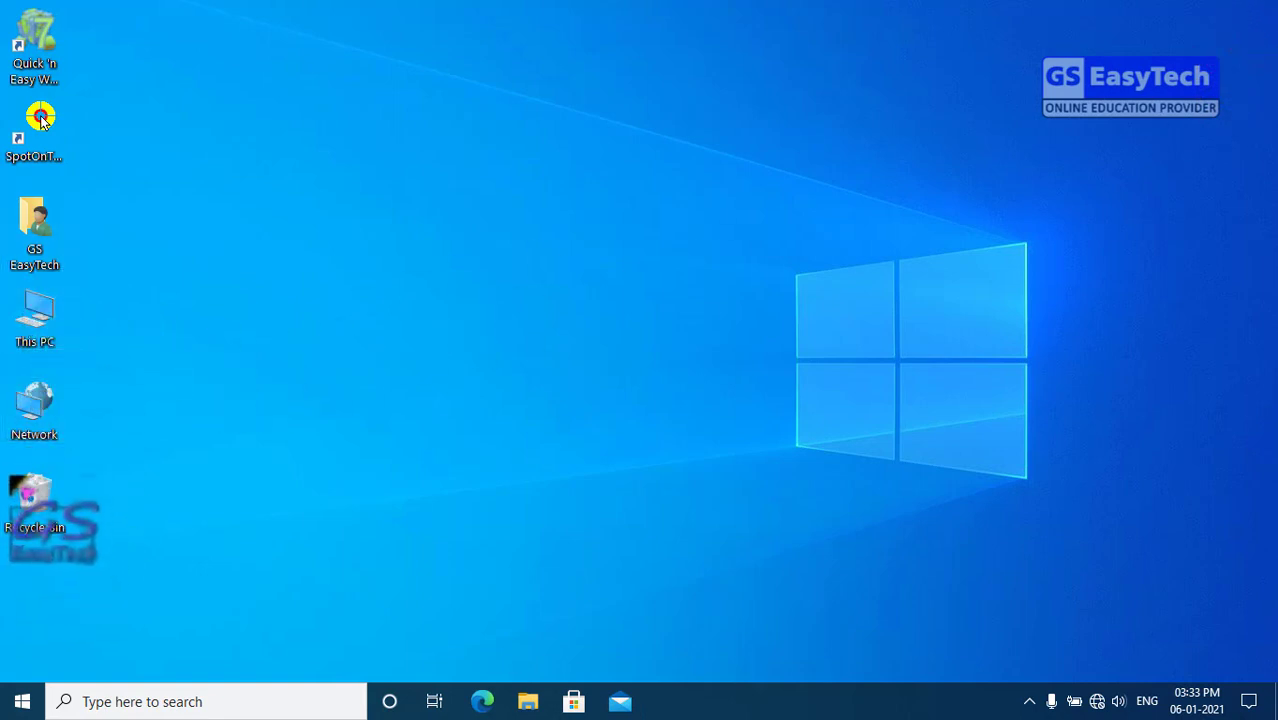
Step: Turn on Auto arrange icons for the desktop and try to move the Recycle Bin to the middle of the desktop
{"action": "right_click", "coordinate": [270, 112]}
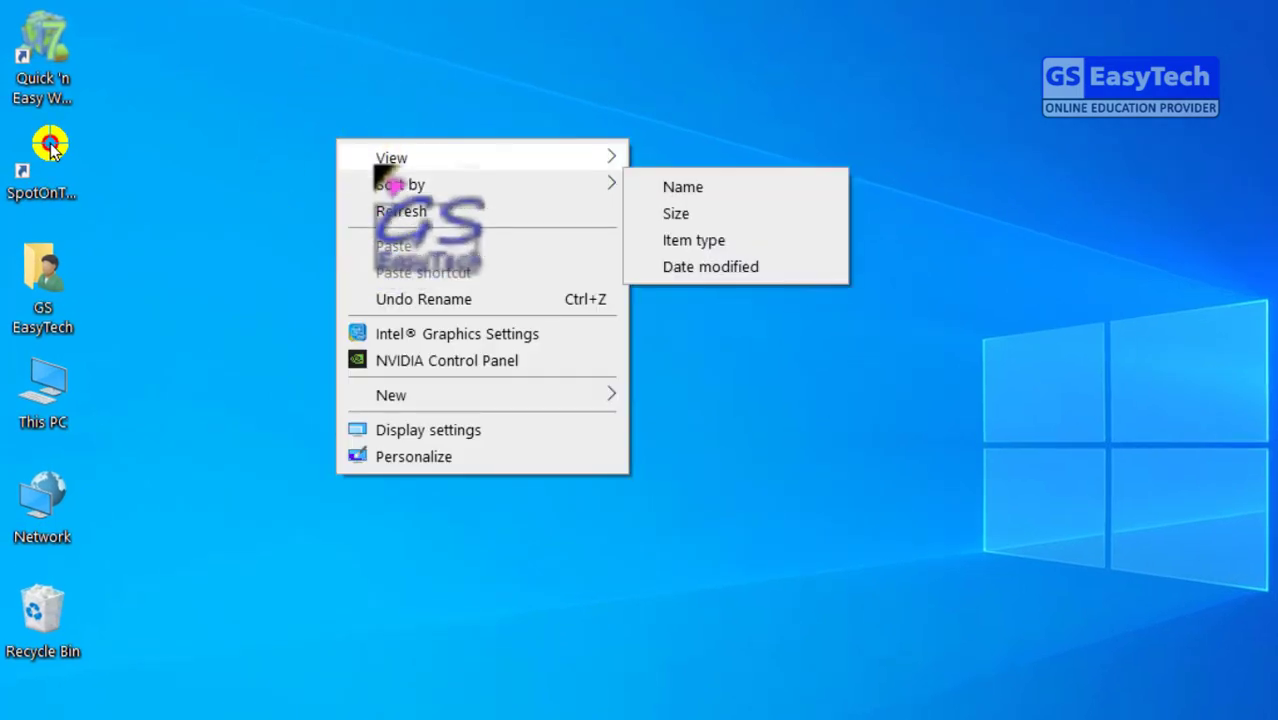
{"action": "mouse_move", "coordinate": [377, 168]}
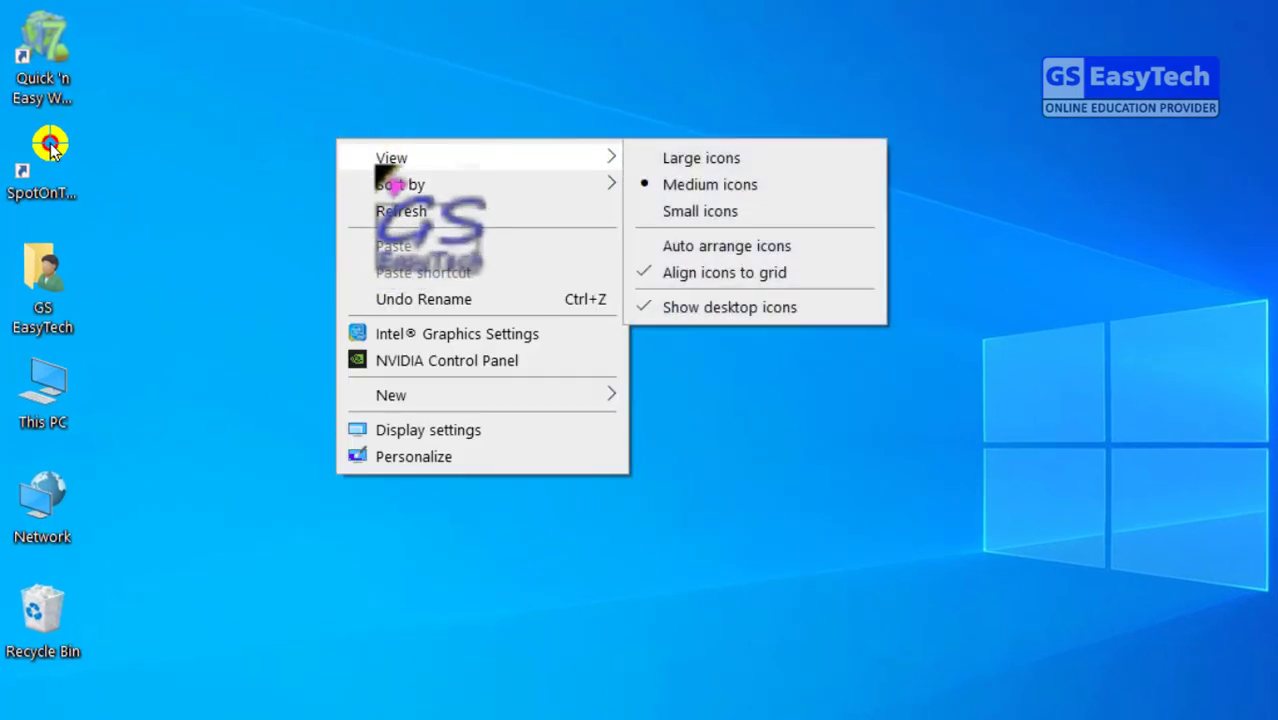
{"action": "left_click", "coordinate": [767, 250]}
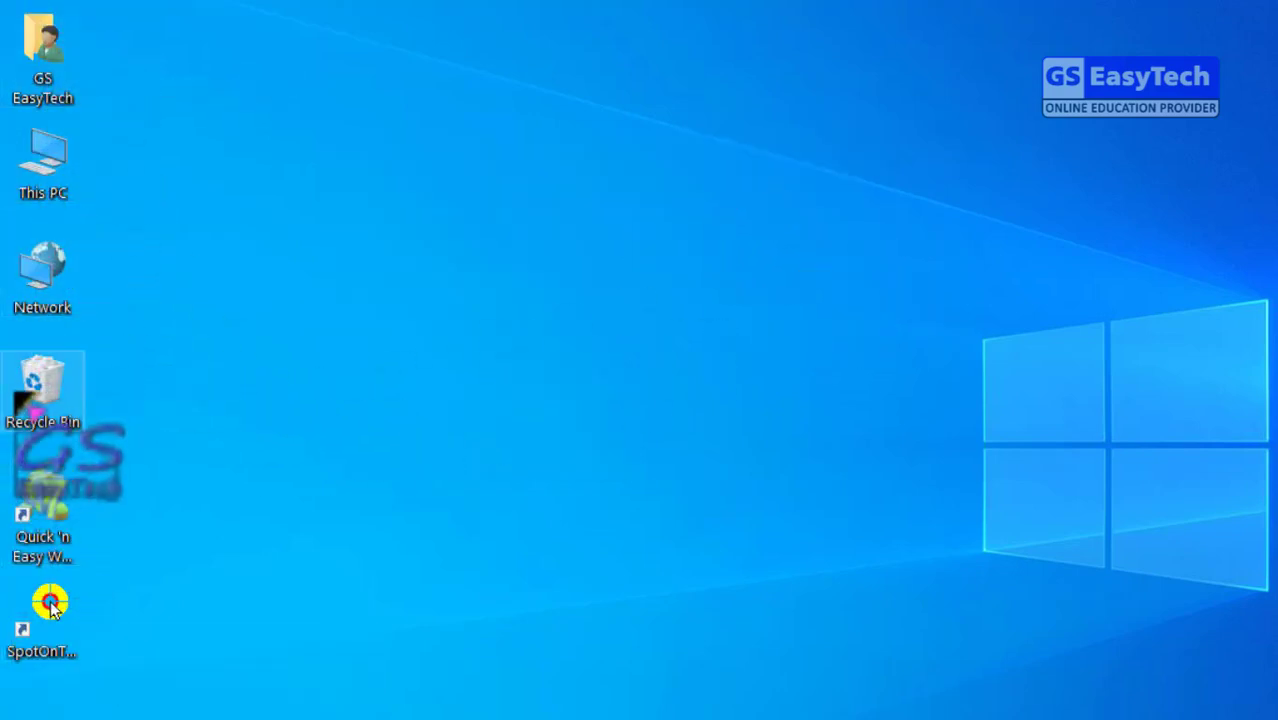
{"action": "left_click_drag", "start_coordinate": [20, 392], "coordinate": [599, 312]}
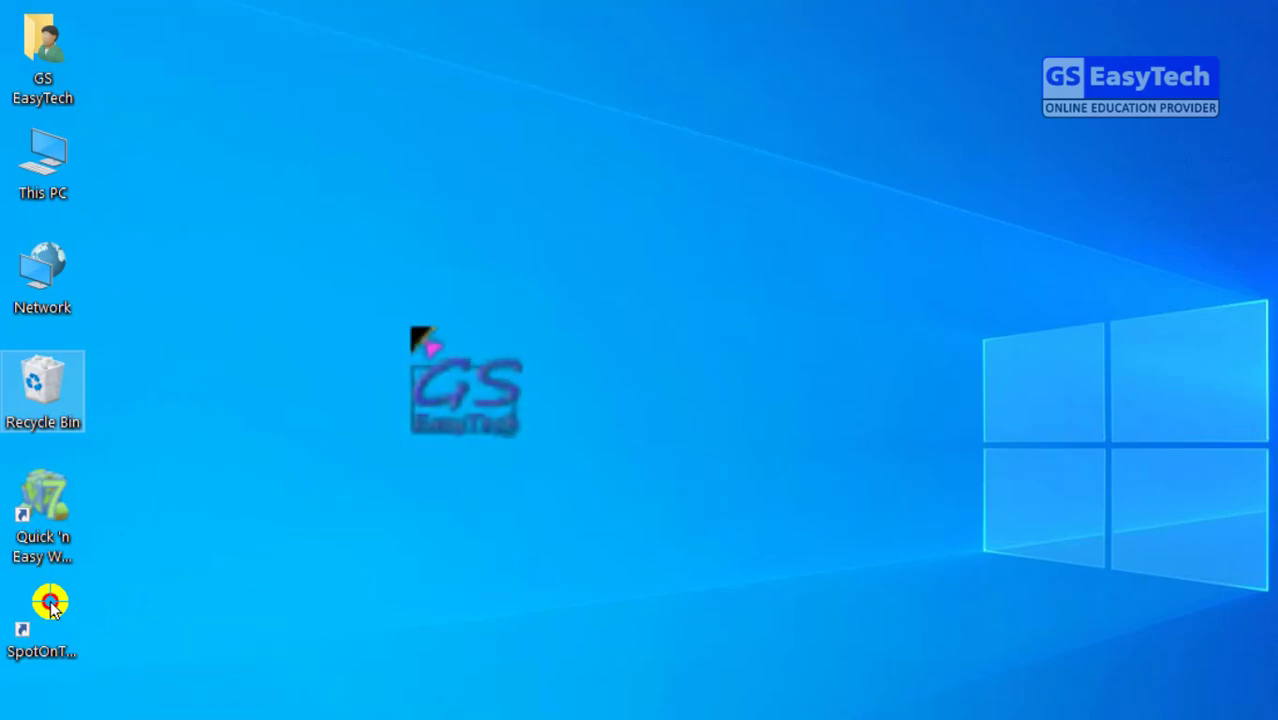
Step: Reopen Personalization from the desktop and go through the Themes settings to the High contrast settings
{"action": "right_click", "coordinate": [544, 165]}
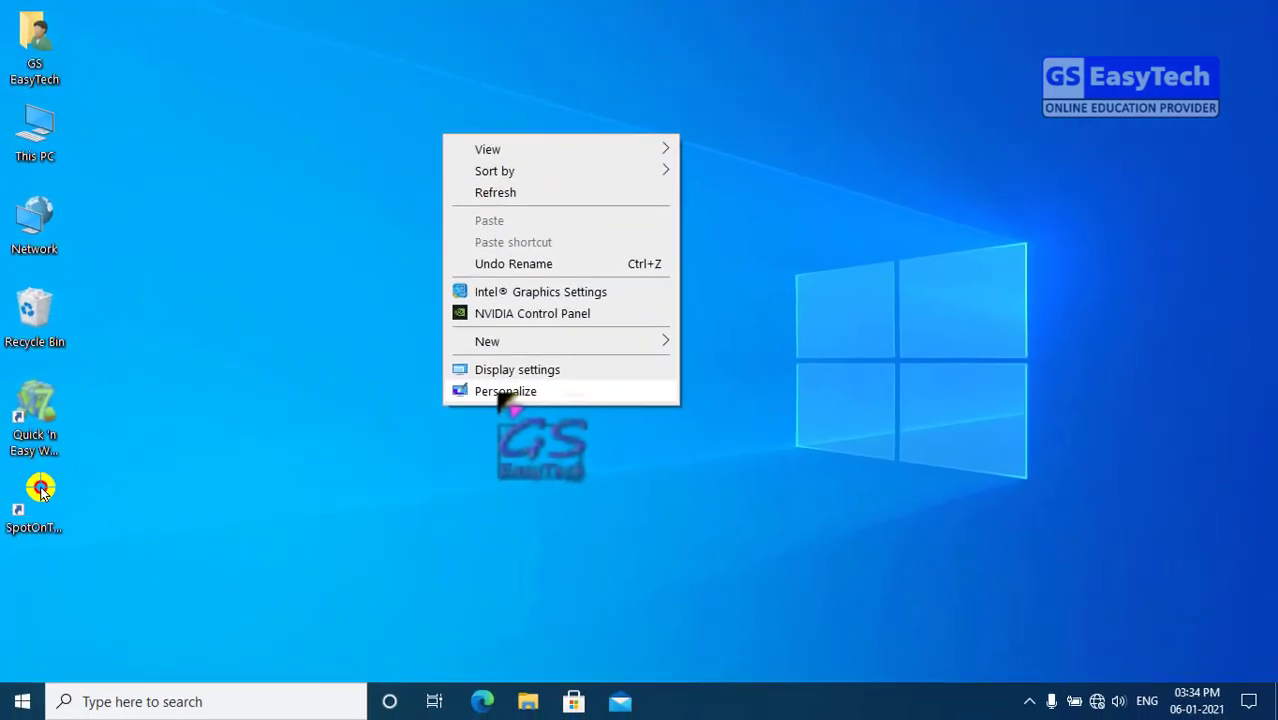
{"action": "left_click", "coordinate": [505, 391]}
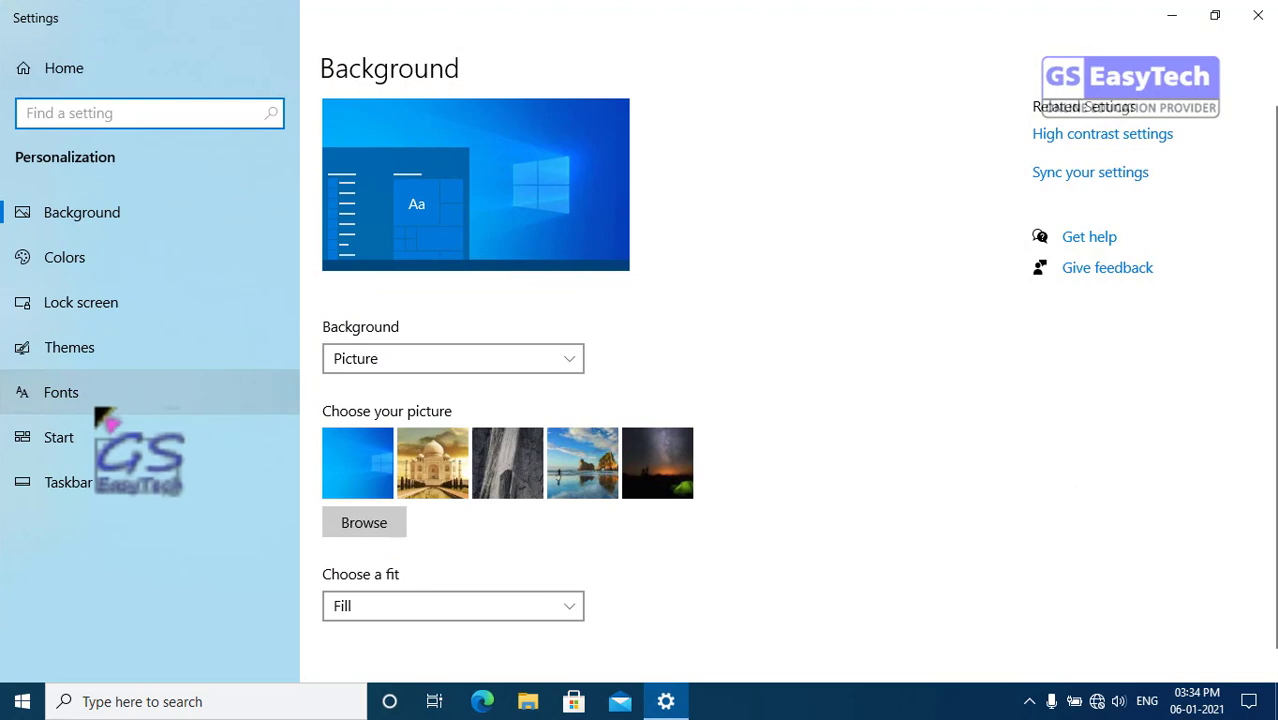
{"action": "left_click", "coordinate": [72, 347]}
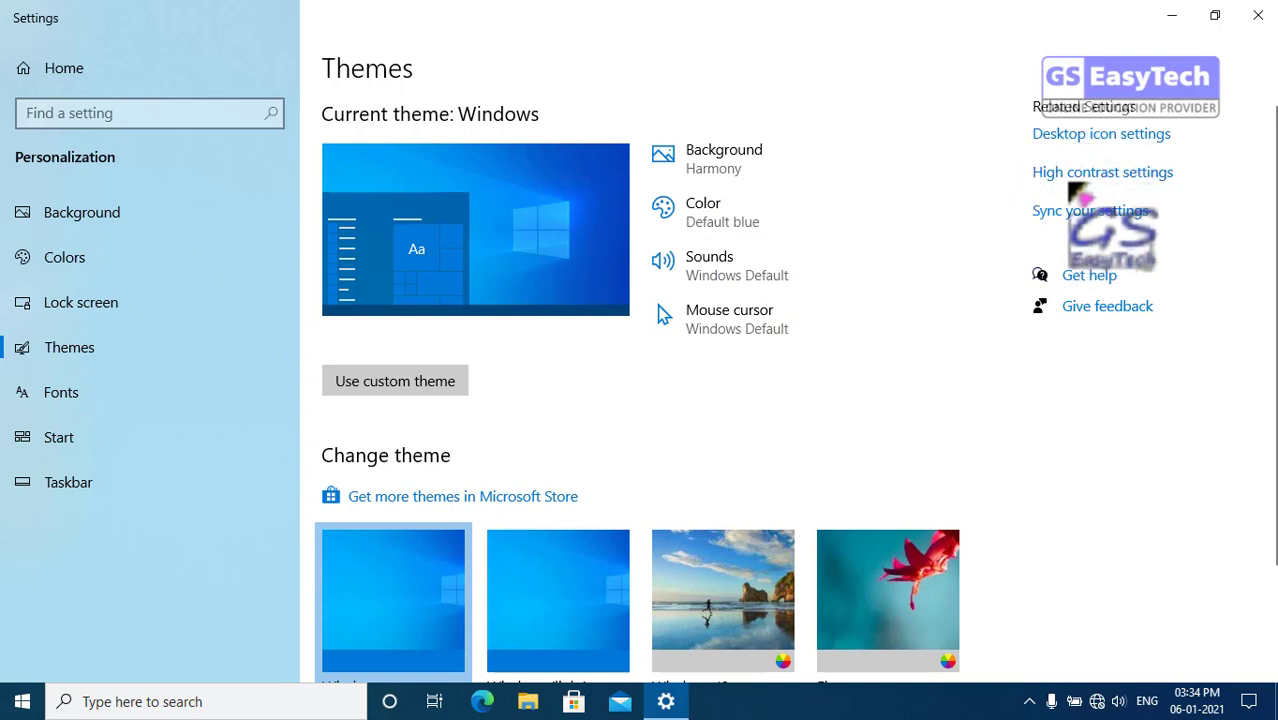
{"action": "left_click", "coordinate": [1093, 176]}
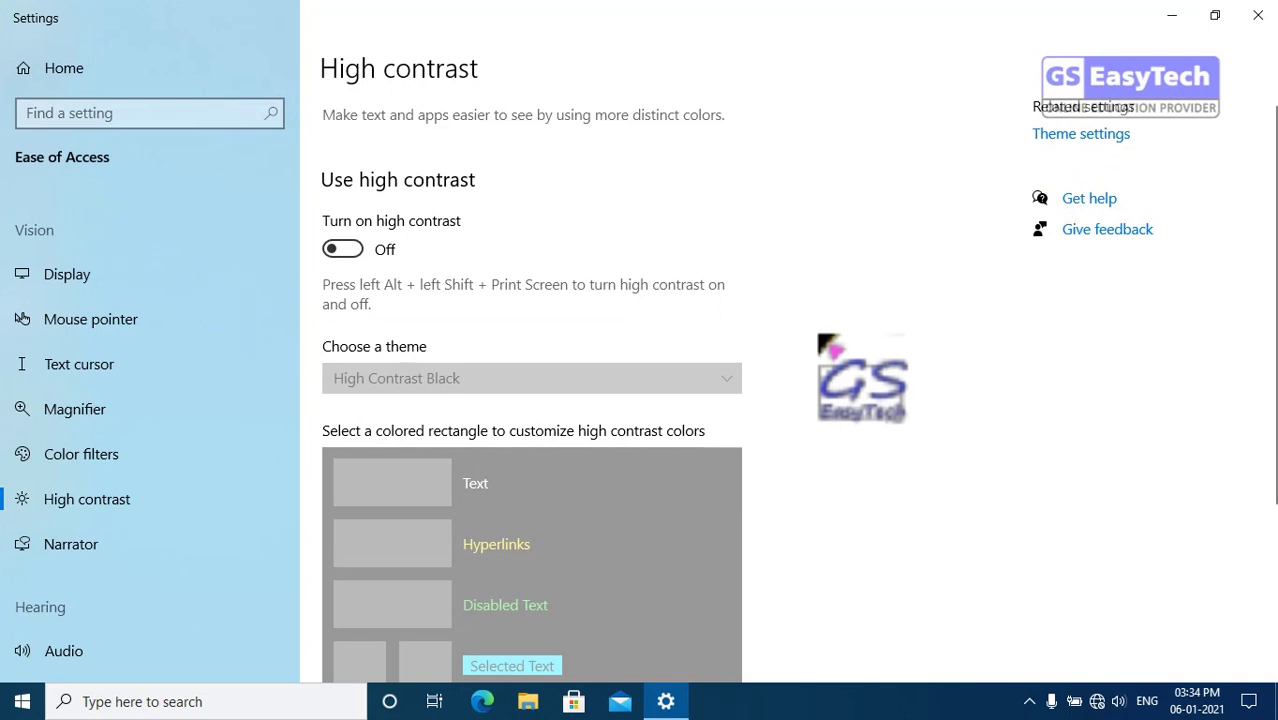
Step: Turn on high contrast with the High Contrast Black theme, look through its color options and turn it off again
{"action": "left_click", "coordinate": [343, 250]}
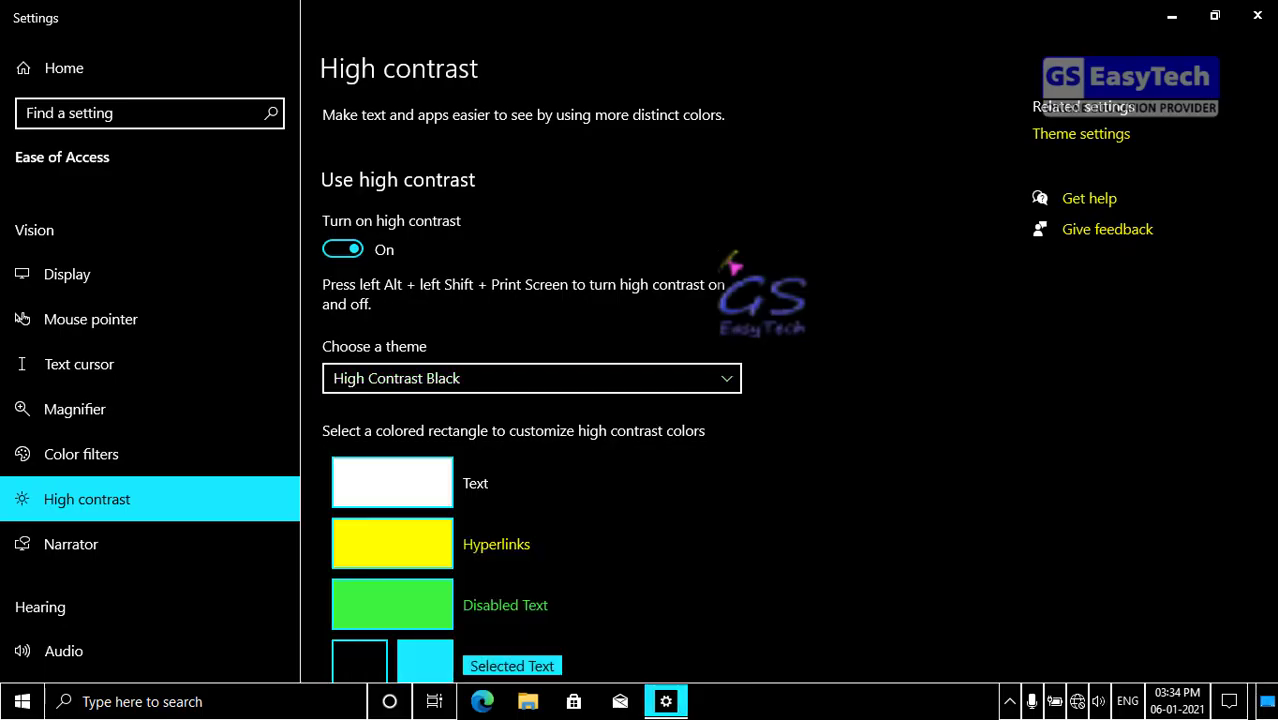
{"action": "scroll", "coordinate": [736, 298], "scroll_direction": "down", "scroll_amount": 5}
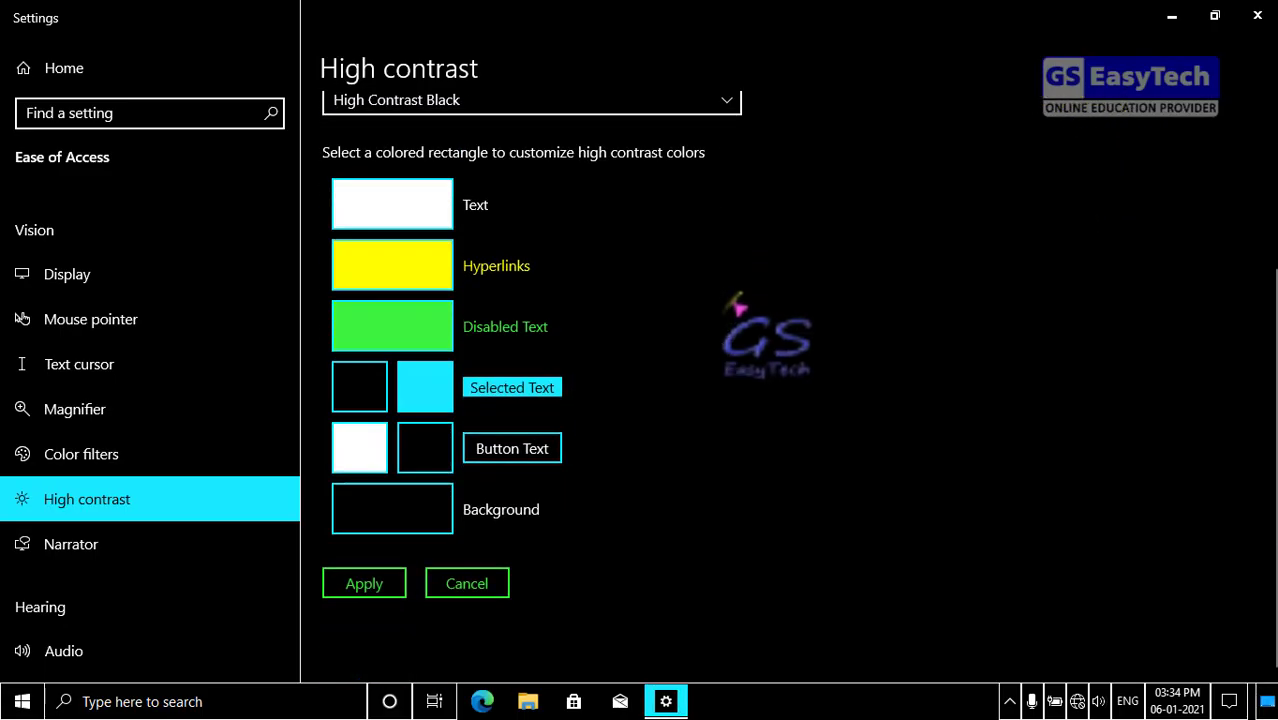
{"action": "scroll", "coordinate": [736, 300], "scroll_direction": "up", "scroll_amount": 5}
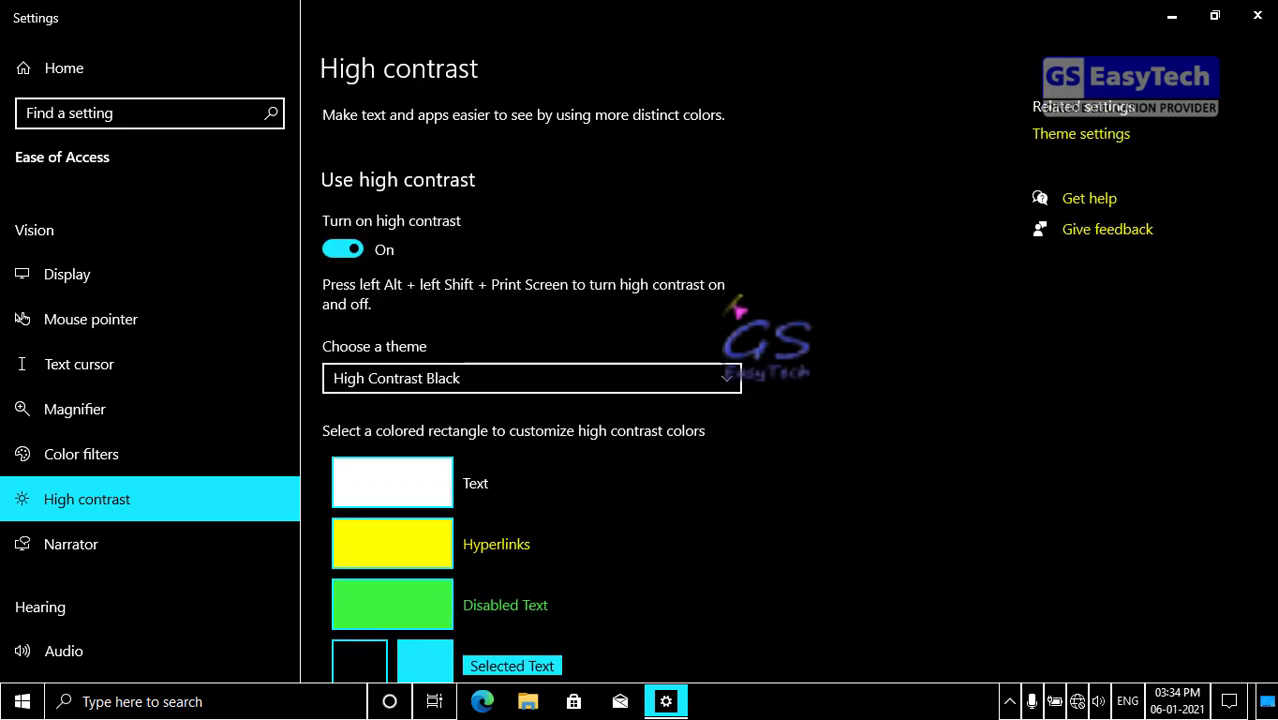
{"action": "left_click", "coordinate": [343, 250]}
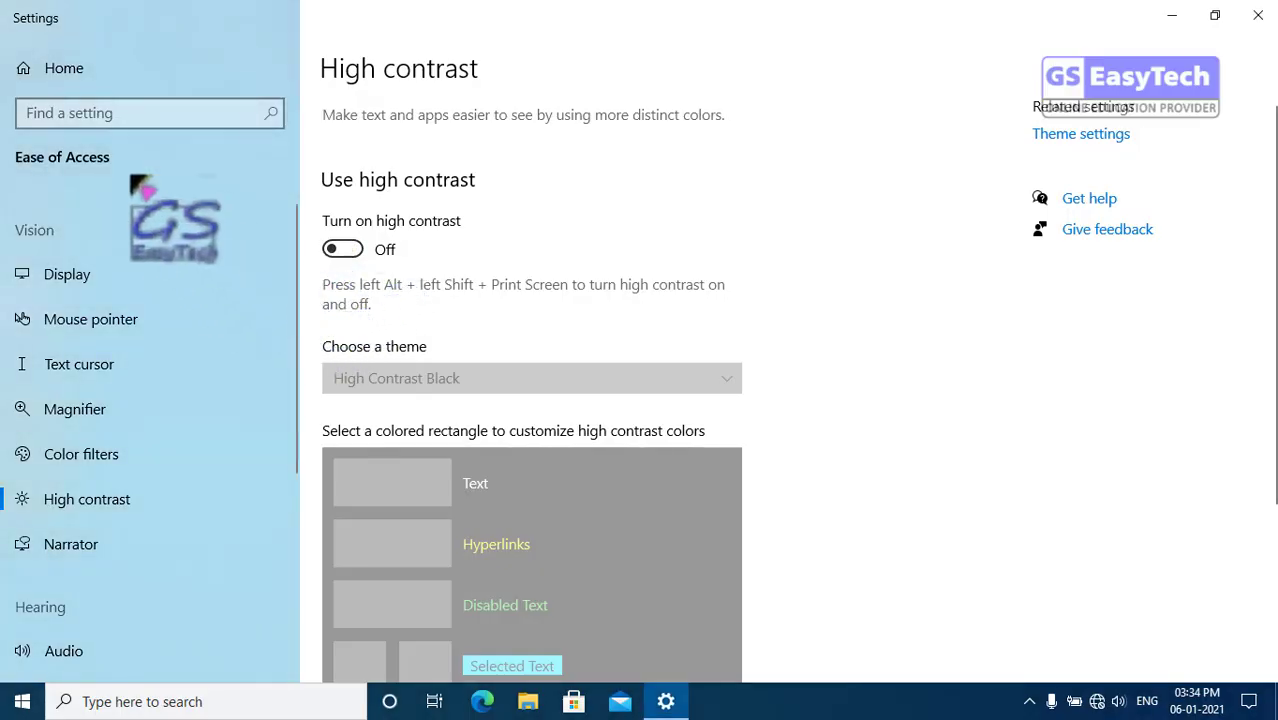
Step: Search the settings for "themes" and open Themes and related settings
{"action": "left_click", "coordinate": [101, 113]}
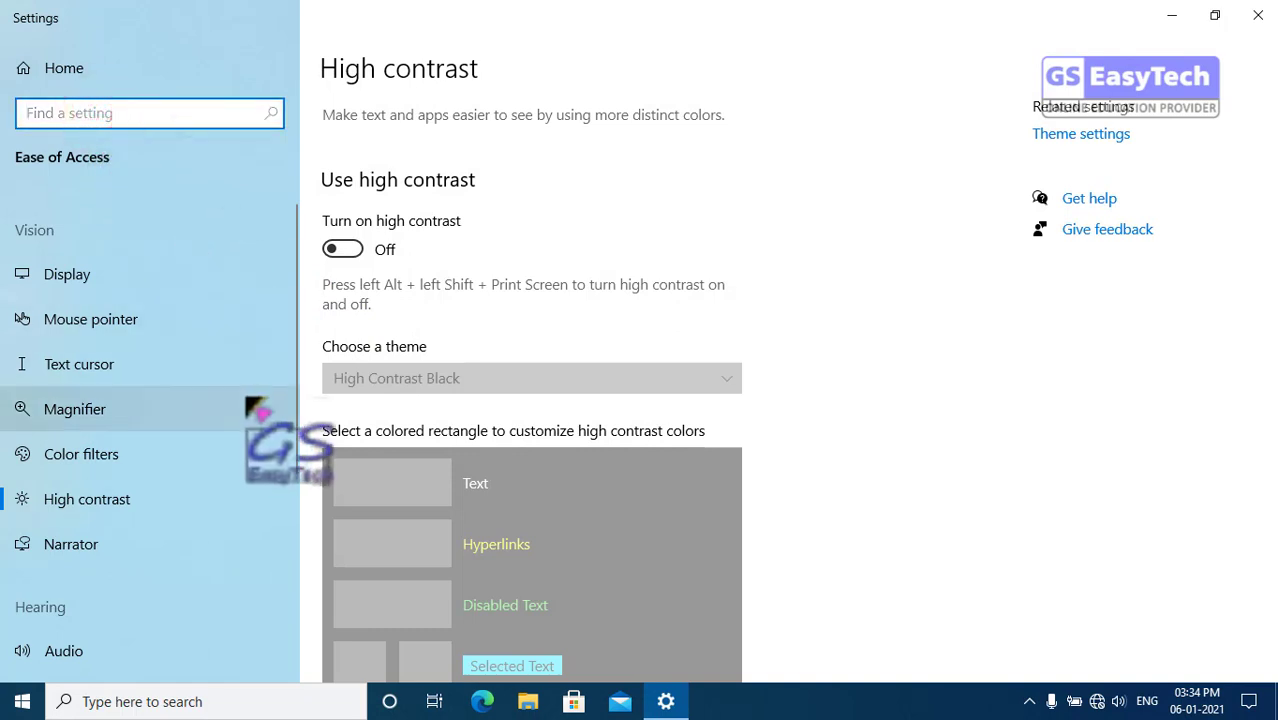
{"action": "type", "text": "themes"}
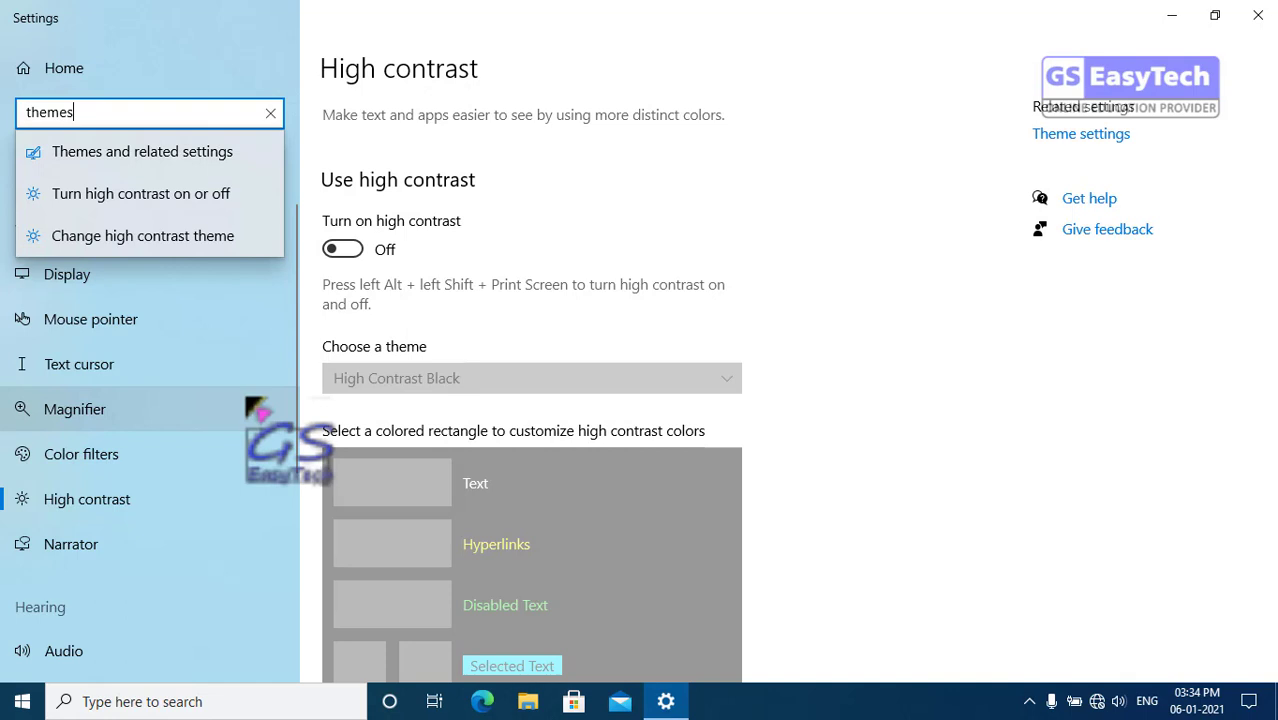
{"action": "key", "text": "Return"}
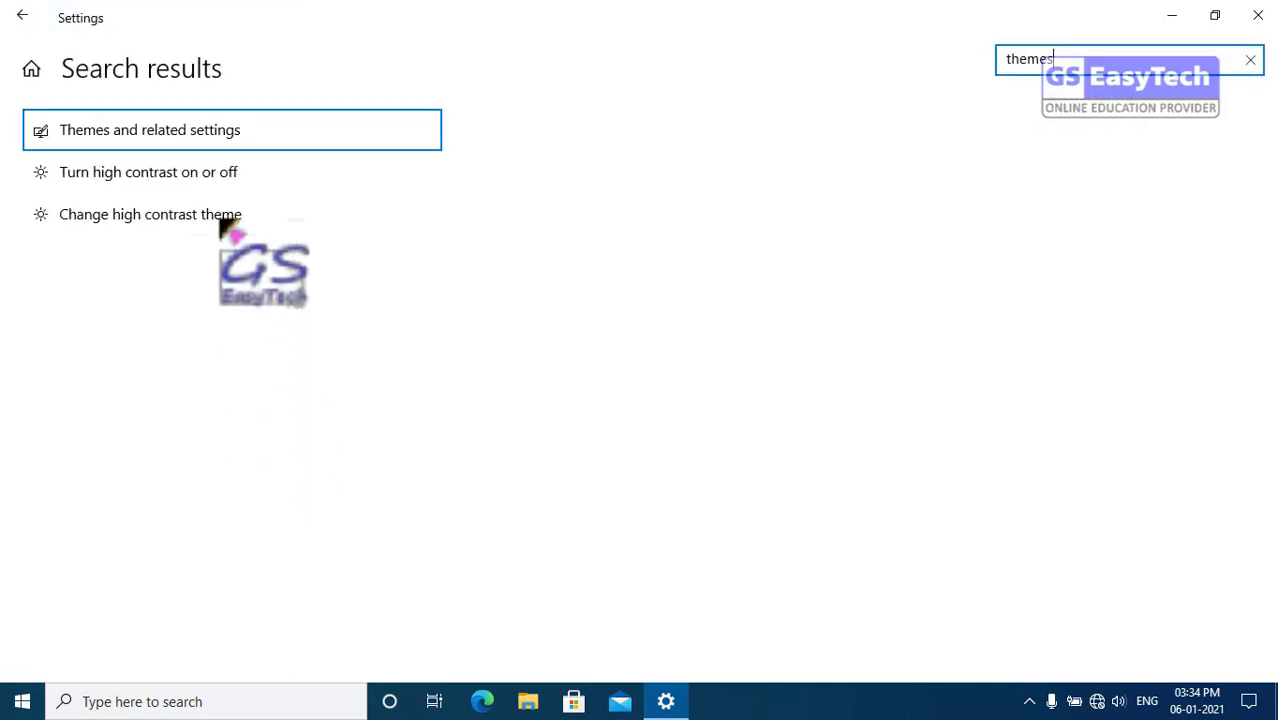
{"action": "left_click", "coordinate": [150, 135]}
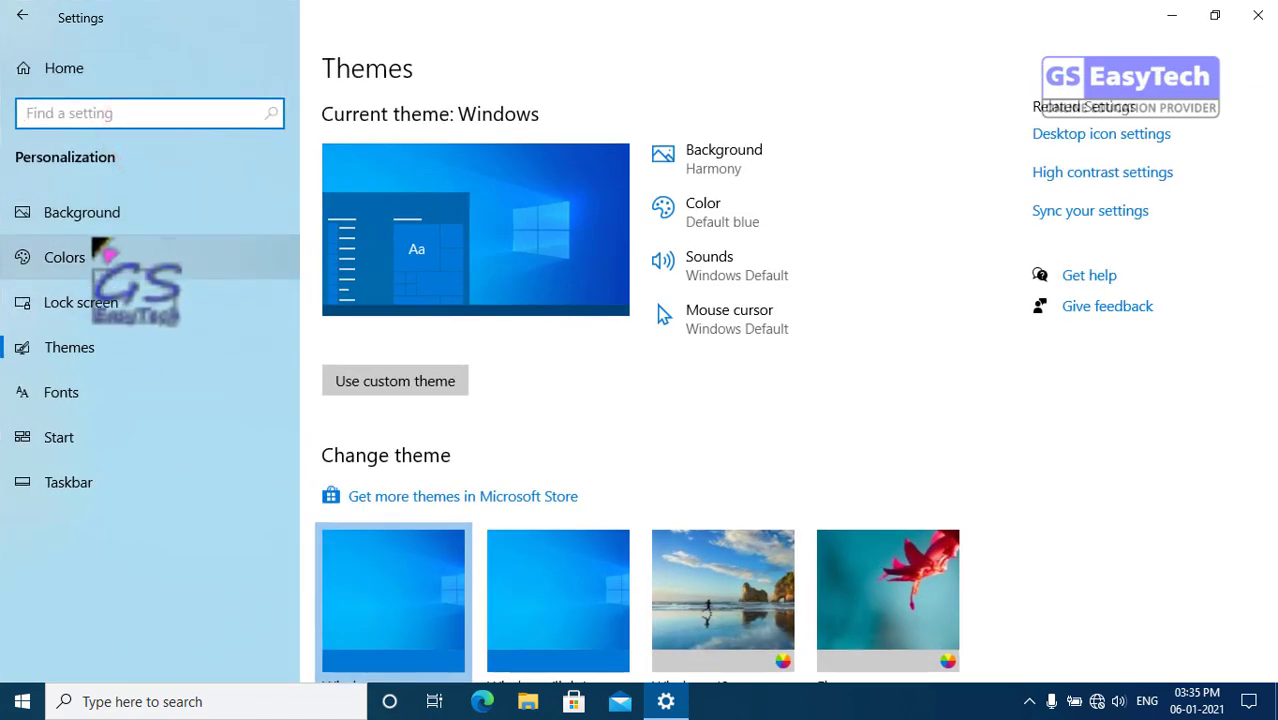
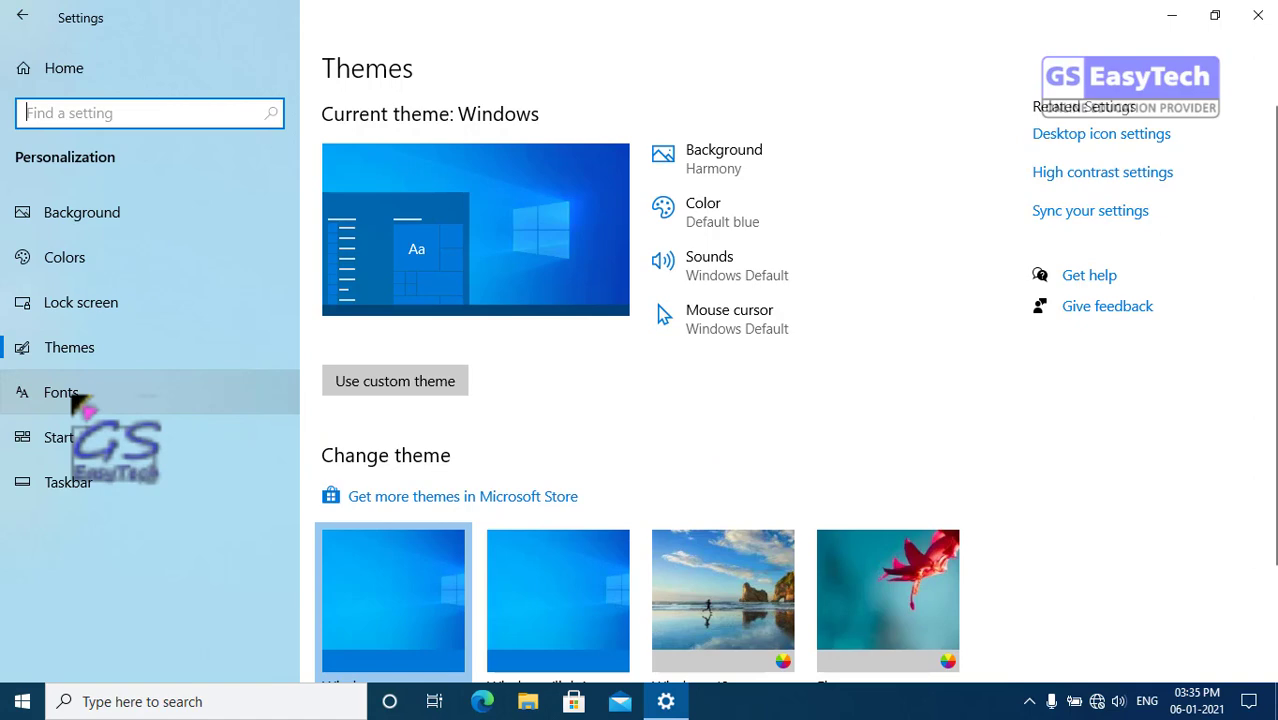
Step: Open the Fonts settings and examine the list of available fonts
{"action": "left_click", "coordinate": [76, 396]}
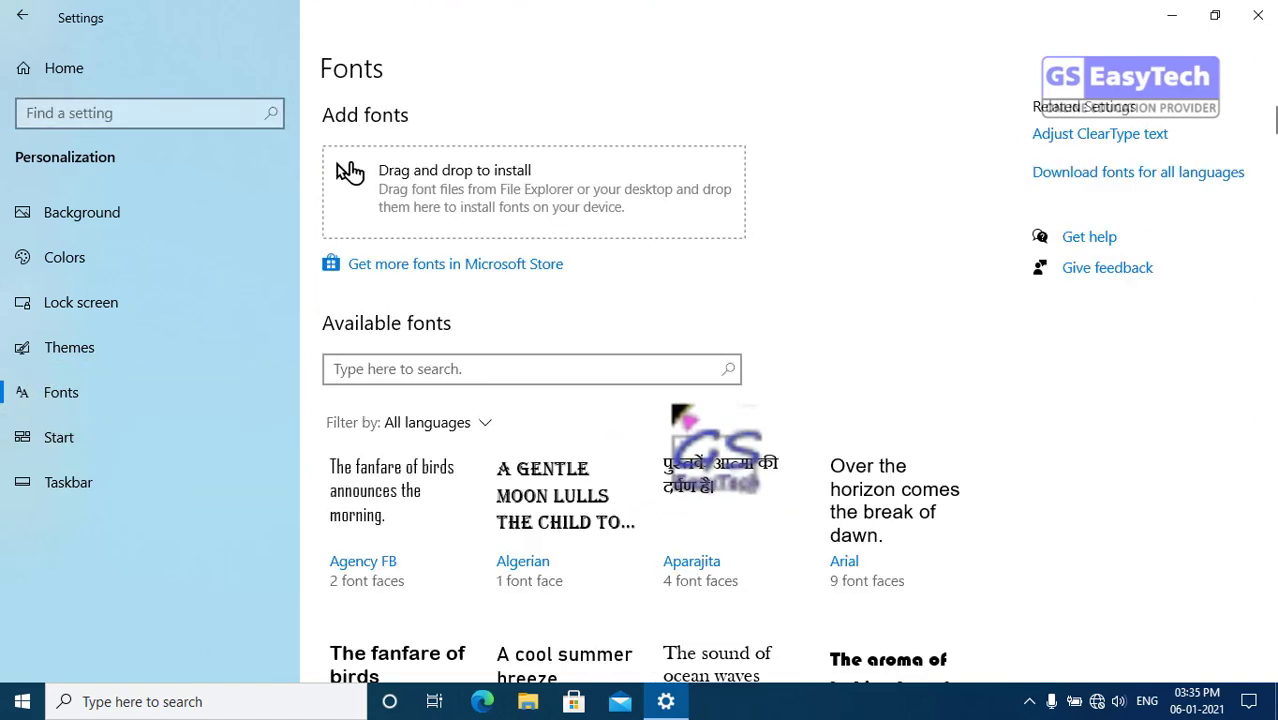
{"action": "scroll", "coordinate": [349, 172], "scroll_direction": "down", "scroll_amount": 10}
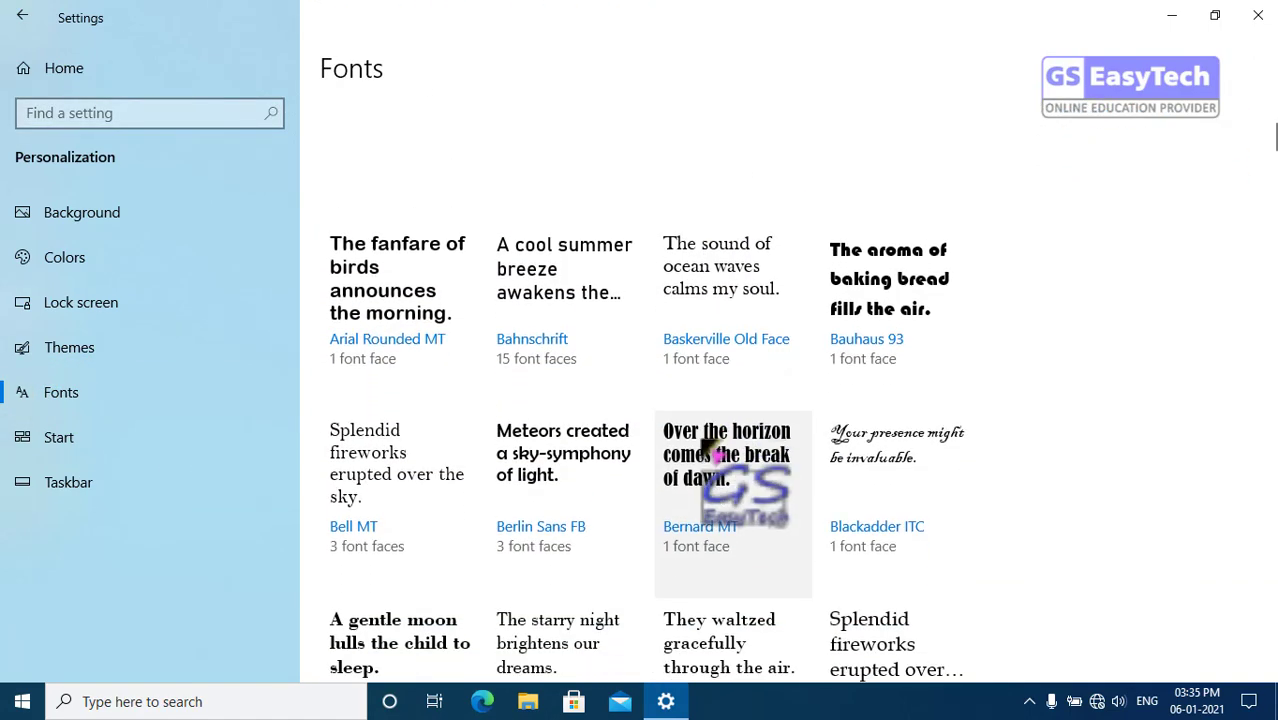
{"action": "scroll", "coordinate": [349, 172], "scroll_direction": "up", "scroll_amount": 10}
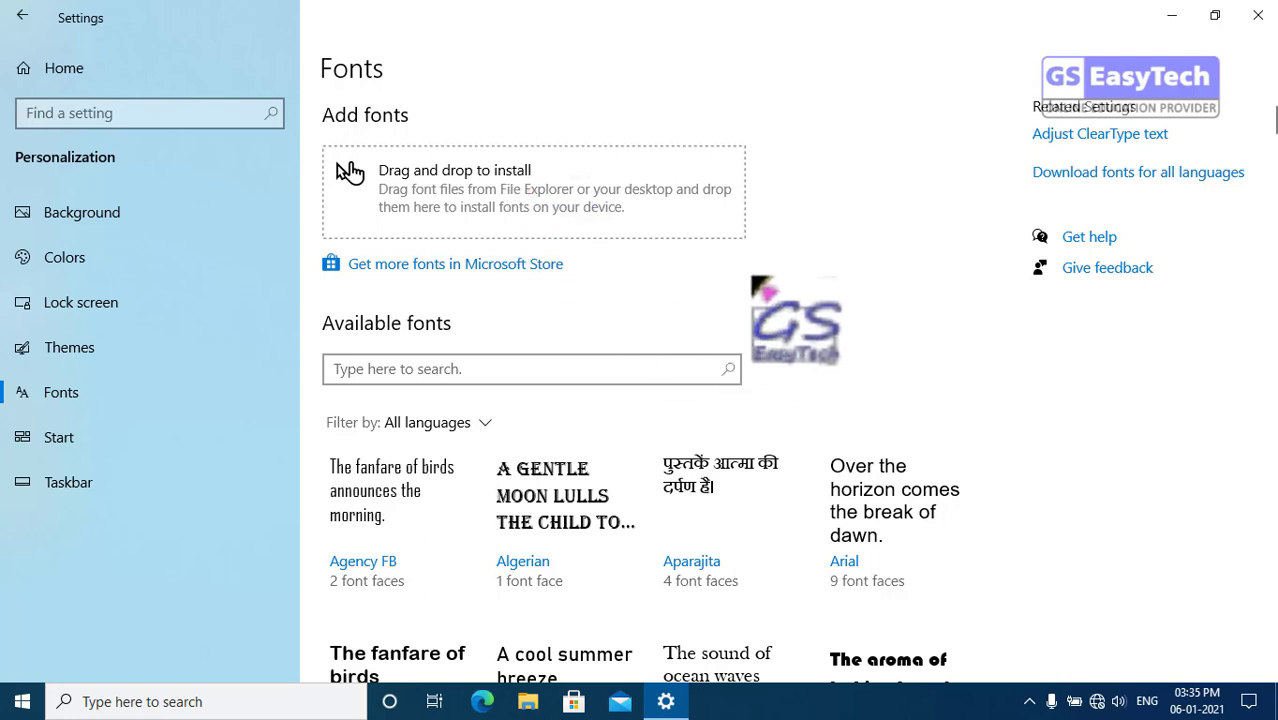
{"action": "scroll", "coordinate": [349, 172], "scroll_direction": "down", "scroll_amount": 10}
{"action": "scroll", "coordinate": [758, 270], "scroll_direction": "down", "scroll_amount": 15}
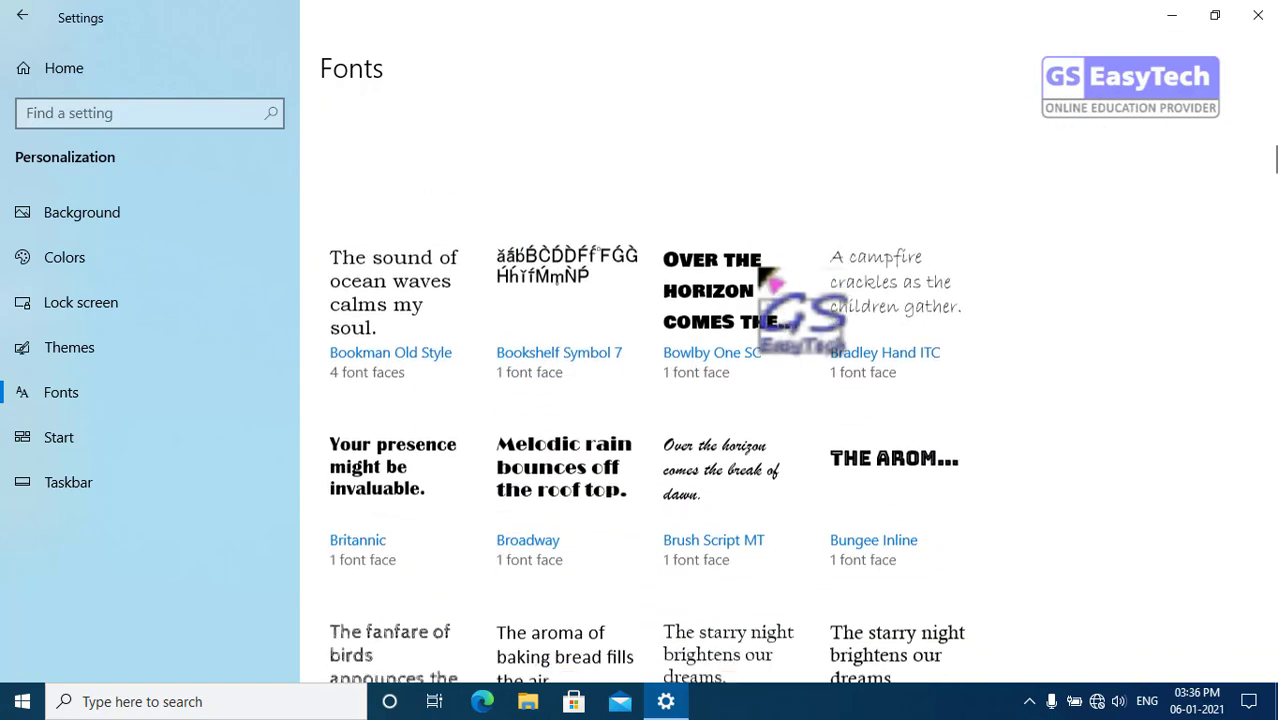
{"action": "scroll", "coordinate": [765, 275], "scroll_direction": "down", "scroll_amount": 8}
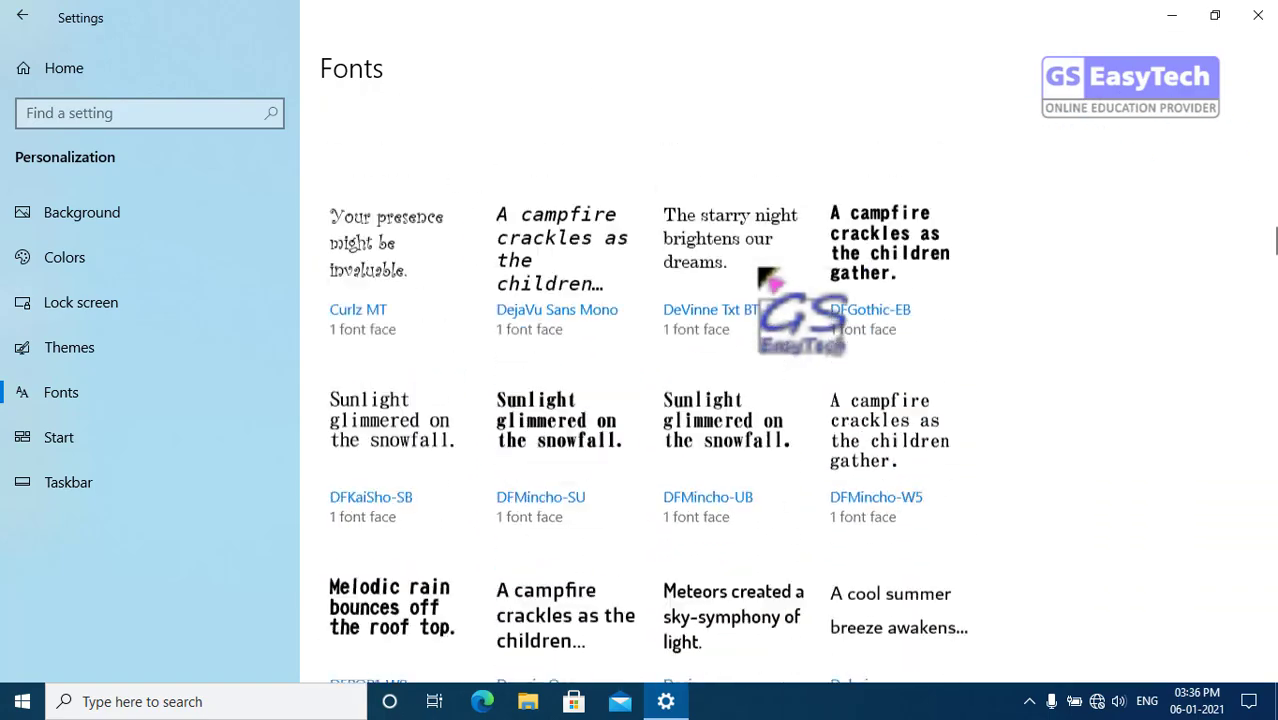
{"action": "scroll", "coordinate": [685, 440], "scroll_direction": "up", "scroll_amount": 12}
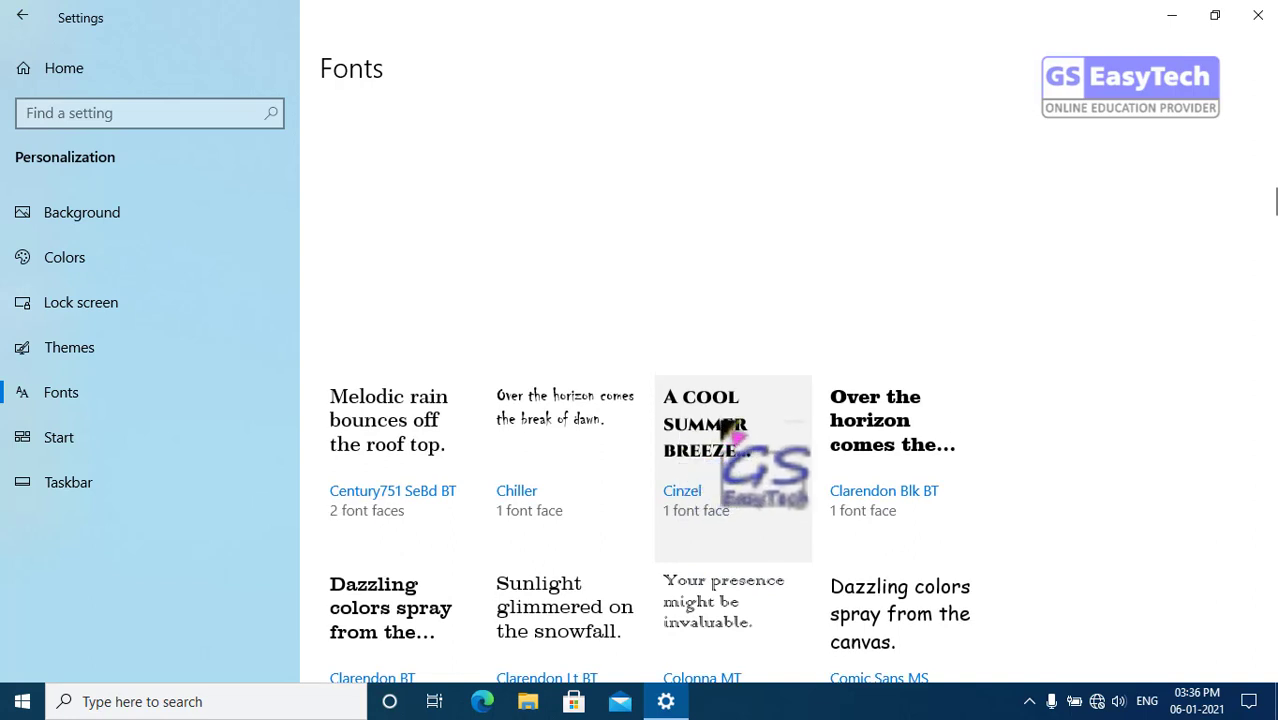
Step: Preview the text "GS easytech" in the Brush Script MT font at 65 points and return to the Fonts page
{"action": "left_click", "coordinate": [725, 425]}
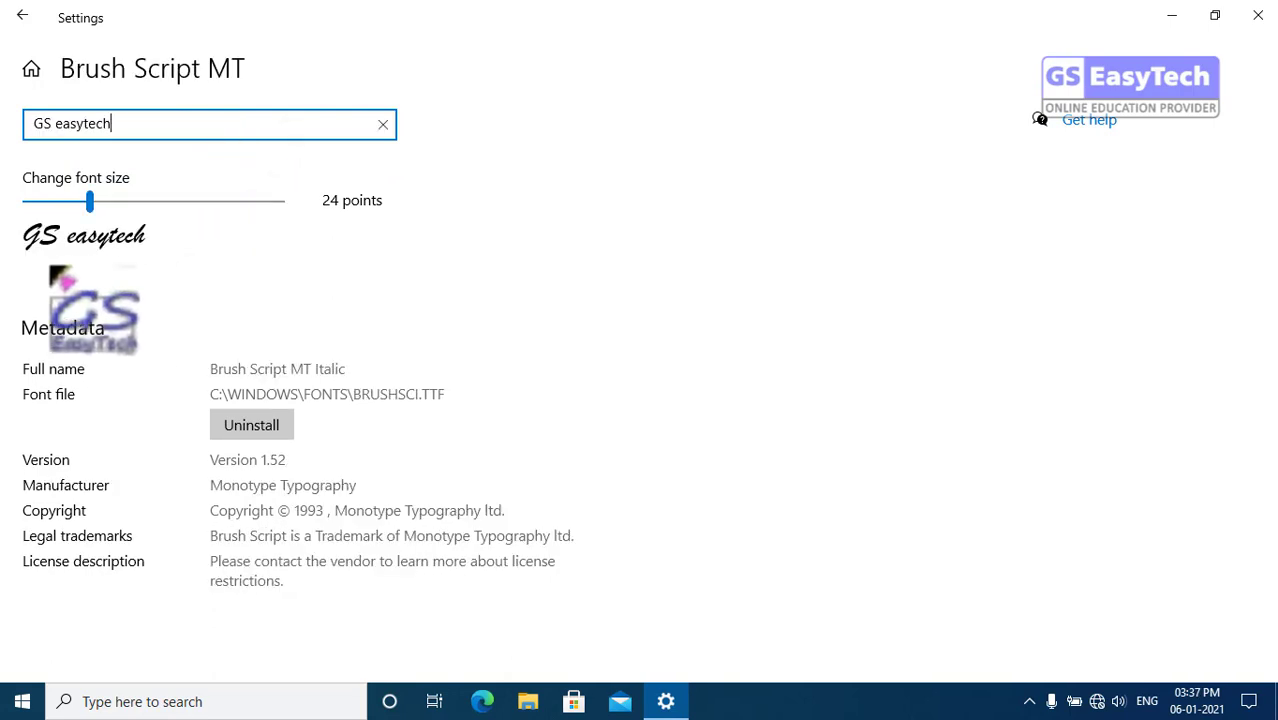
{"action": "left_click_drag", "start_coordinate": [86, 202], "coordinate": [255, 210]}
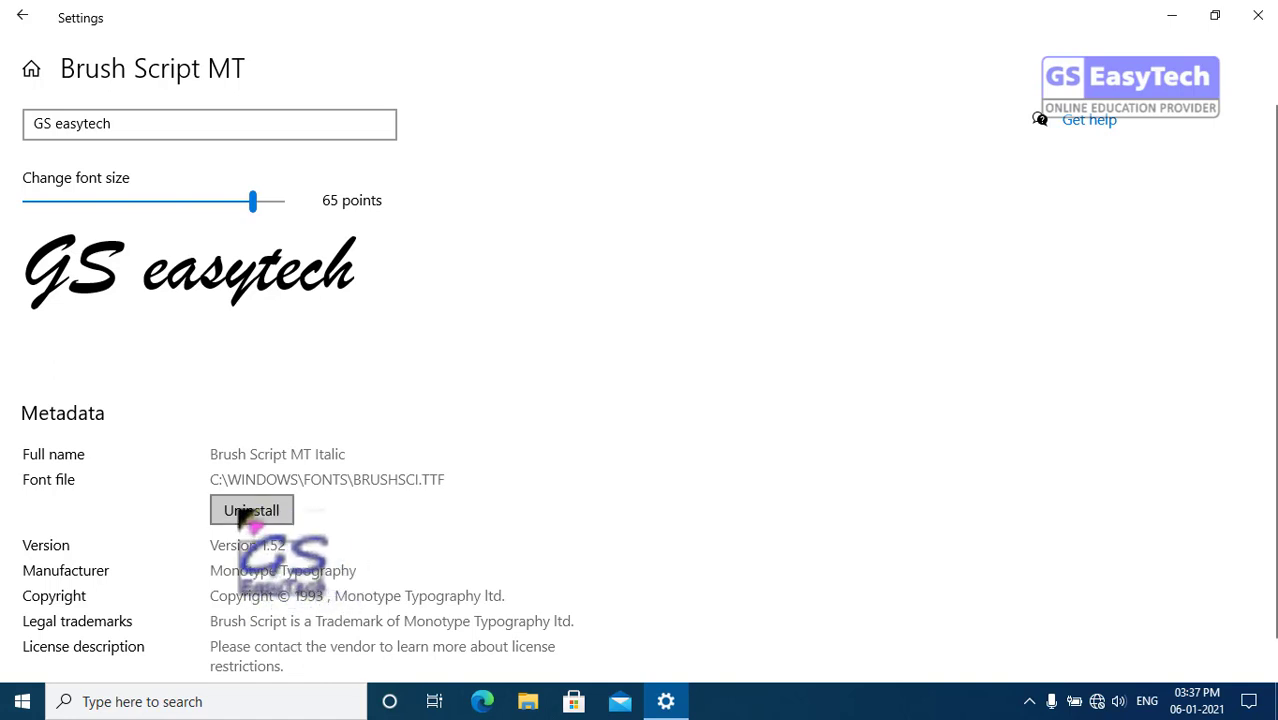
{"action": "left_click", "coordinate": [22, 16]}
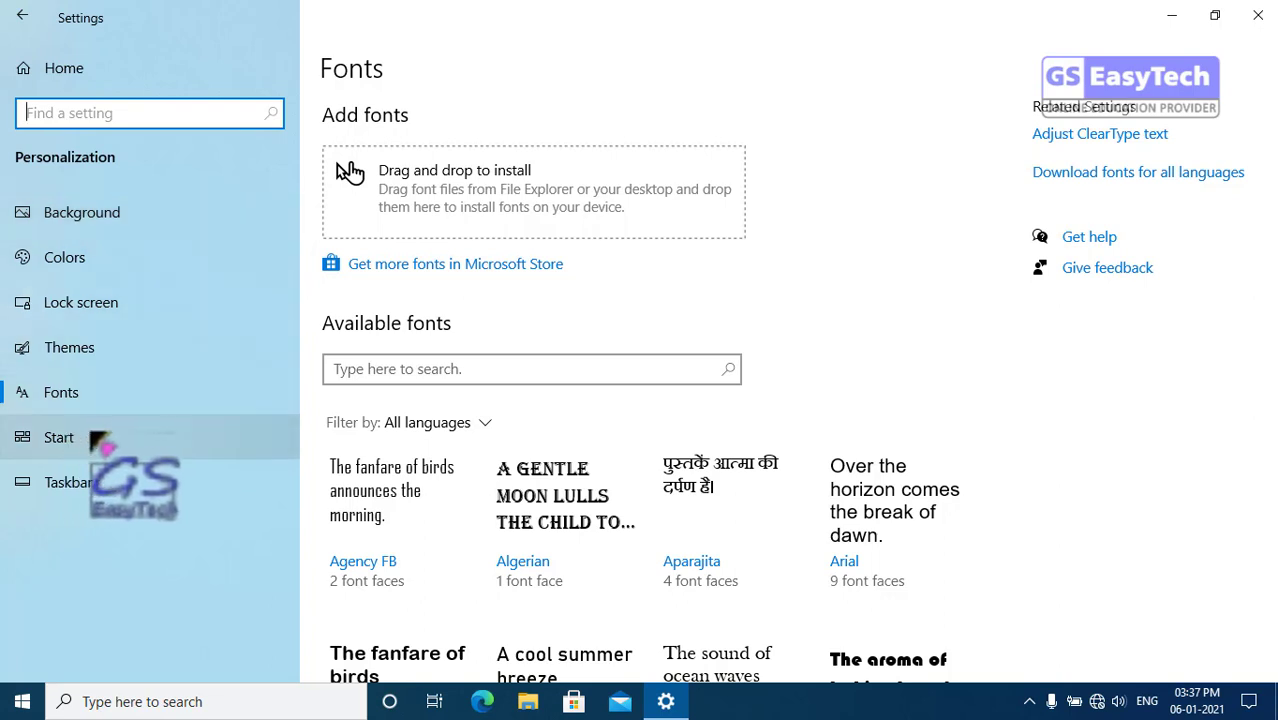
Step: Turn on Show more tiles on Start in the Start settings, viewing the Start menu before and after the change
{"action": "left_click", "coordinate": [72, 442]}
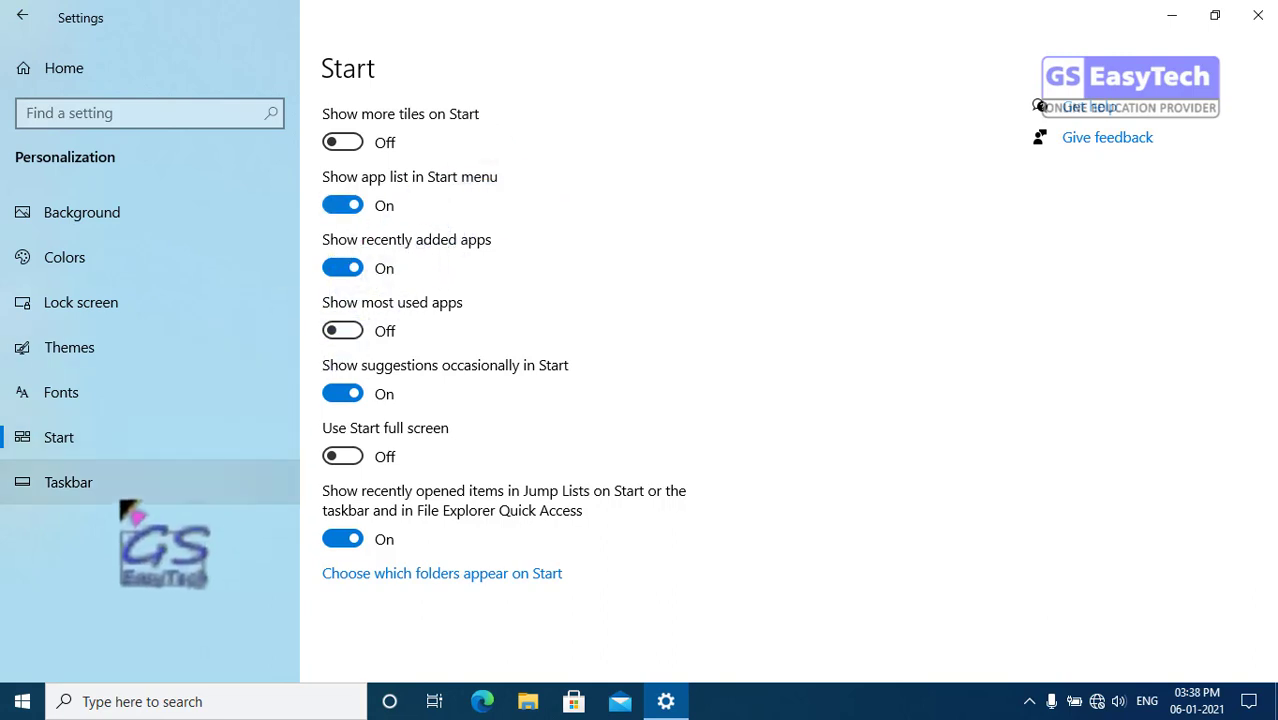
{"action": "left_click", "coordinate": [22, 702]}
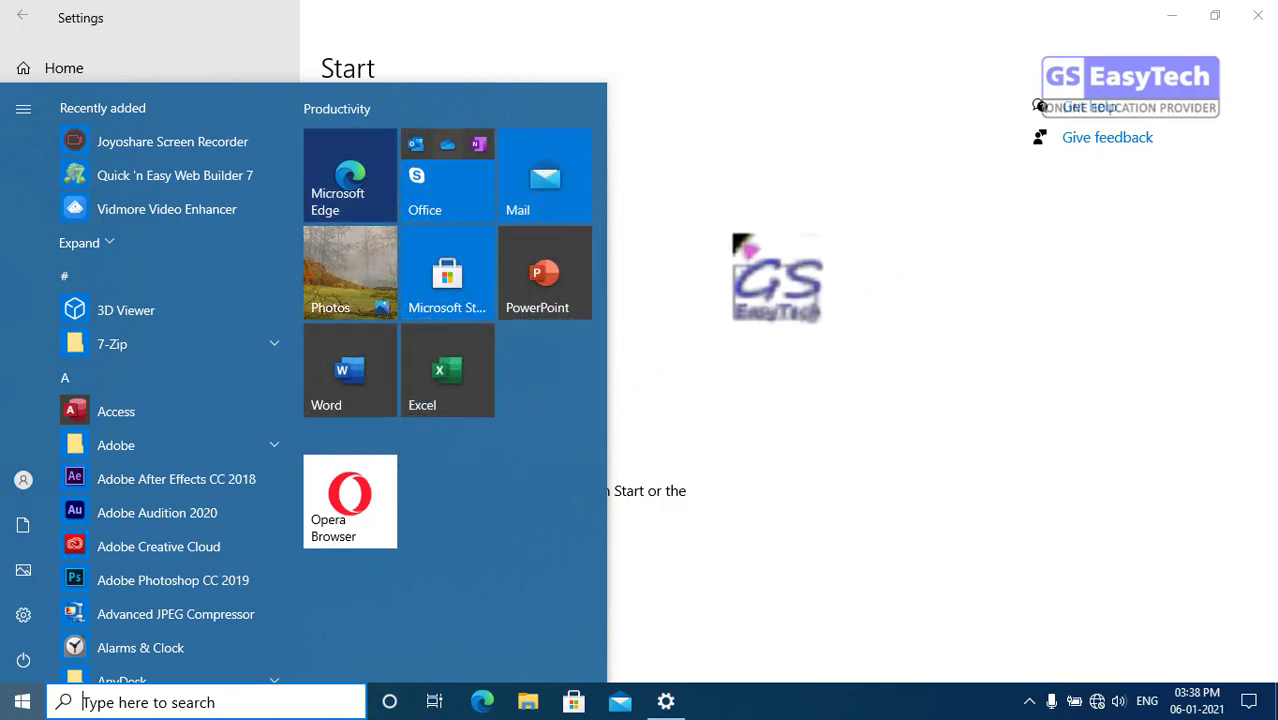
{"action": "left_click", "coordinate": [703, 226]}
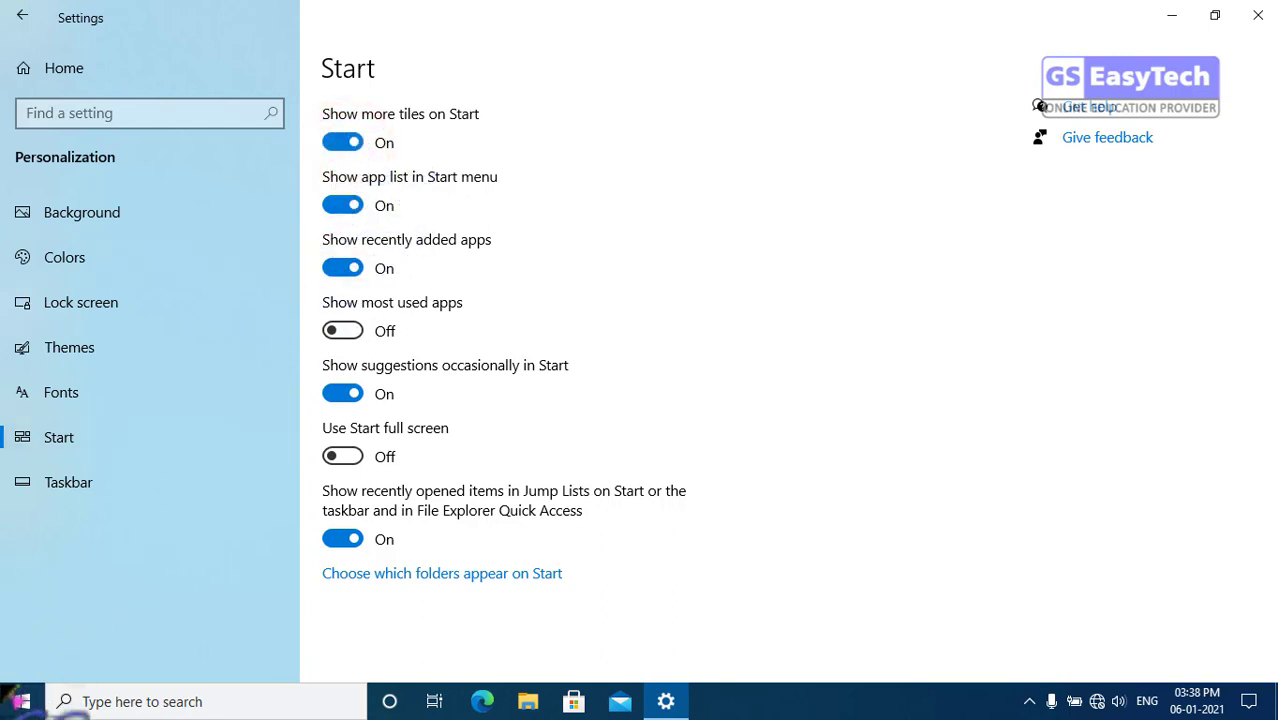
{"action": "left_click", "coordinate": [18, 701]}
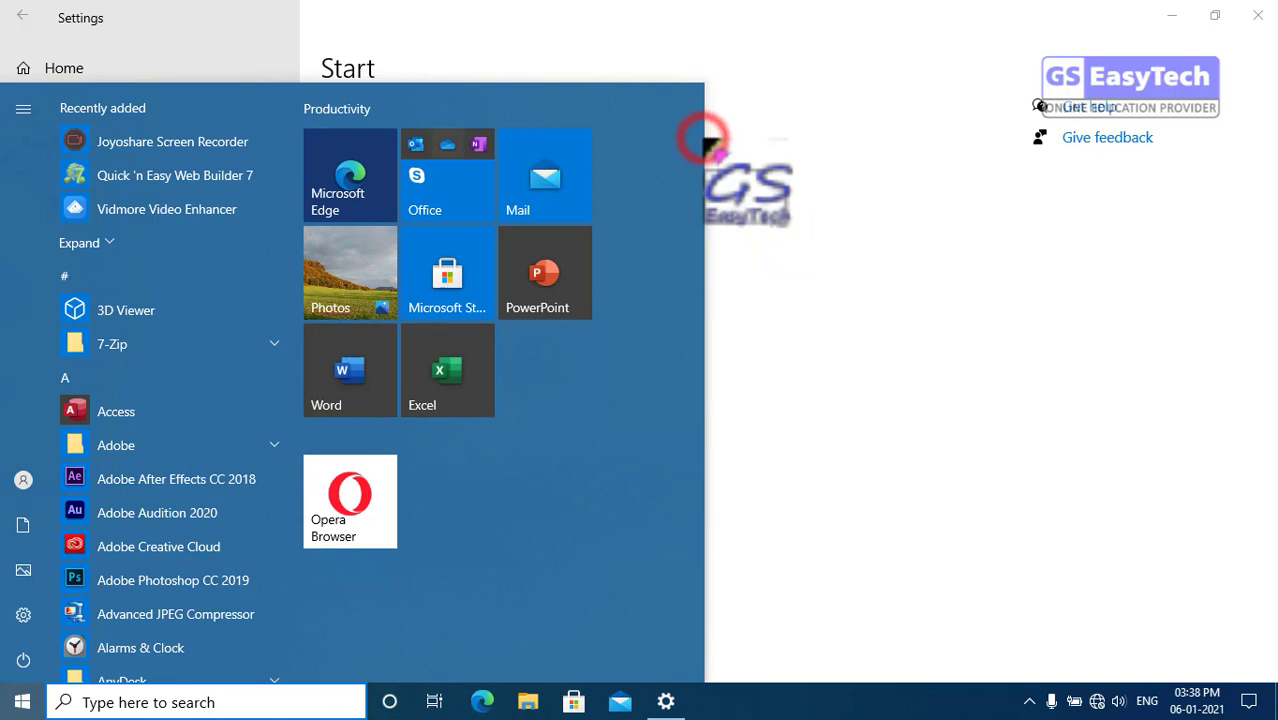
Step: Turn off Show more tiles on Start and view the app list in the Start menu
{"action": "left_click_drag", "start_coordinate": [706, 140], "coordinate": [705, 210]}
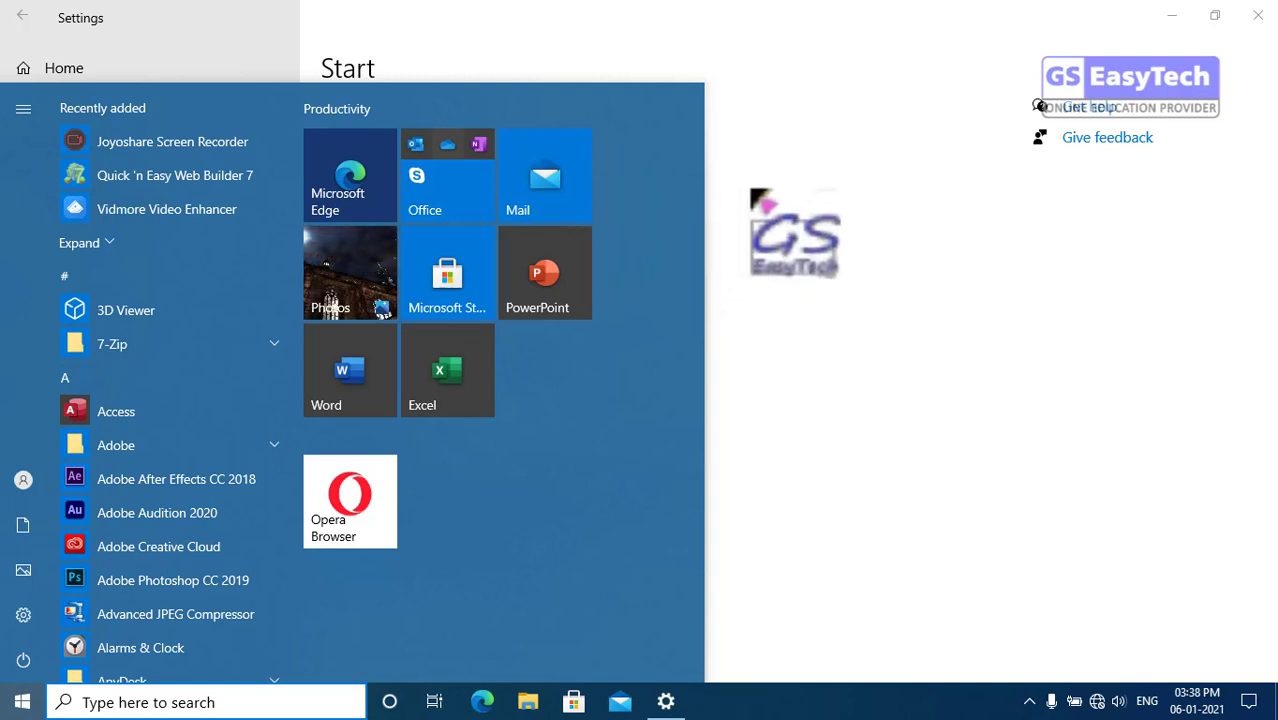
{"action": "left_click", "coordinate": [750, 196]}
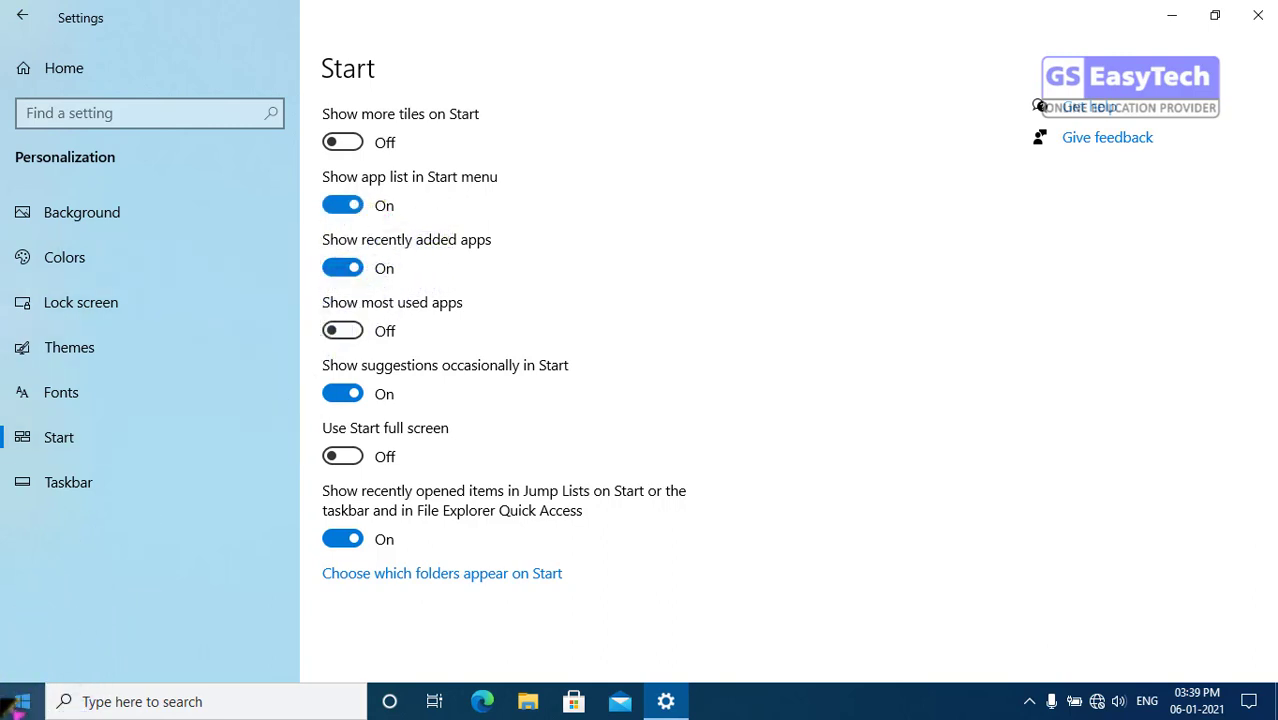
{"action": "left_click", "coordinate": [20, 703]}
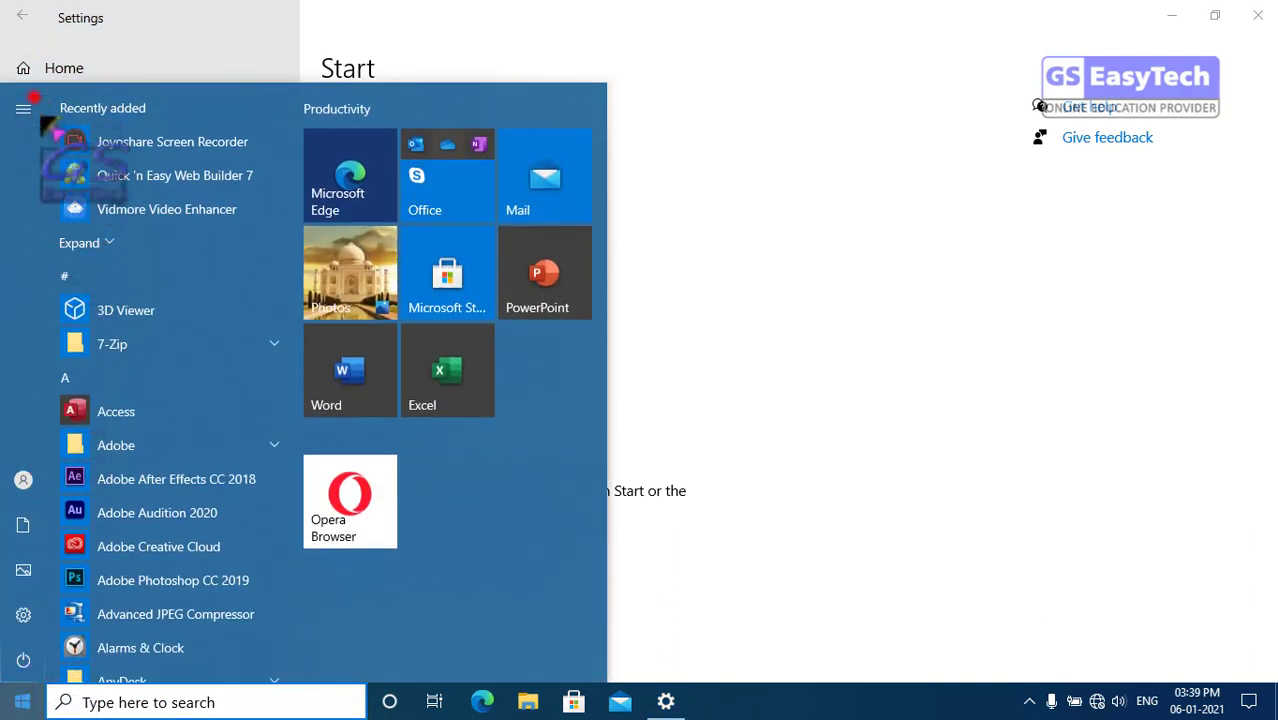
{"action": "left_click_drag", "start_coordinate": [34, 97], "coordinate": [255, 687]}
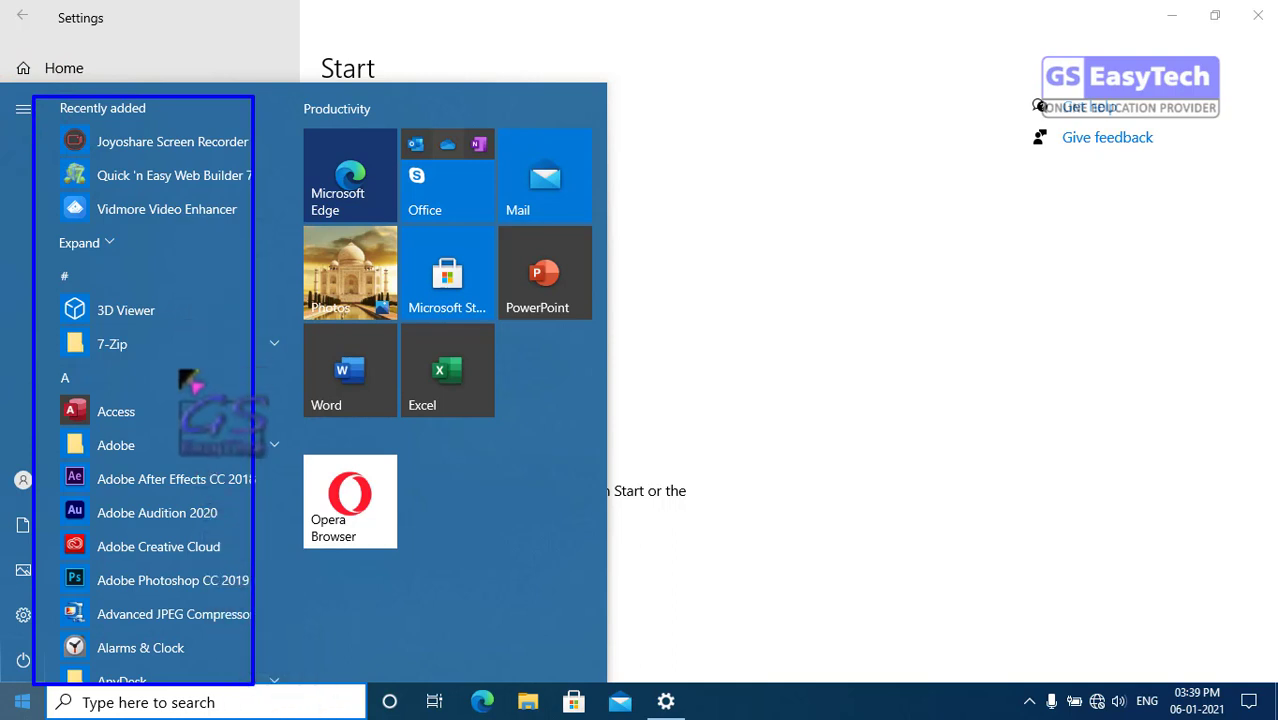
{"action": "key", "text": "Escape"}
{"action": "key", "text": "Escape"}
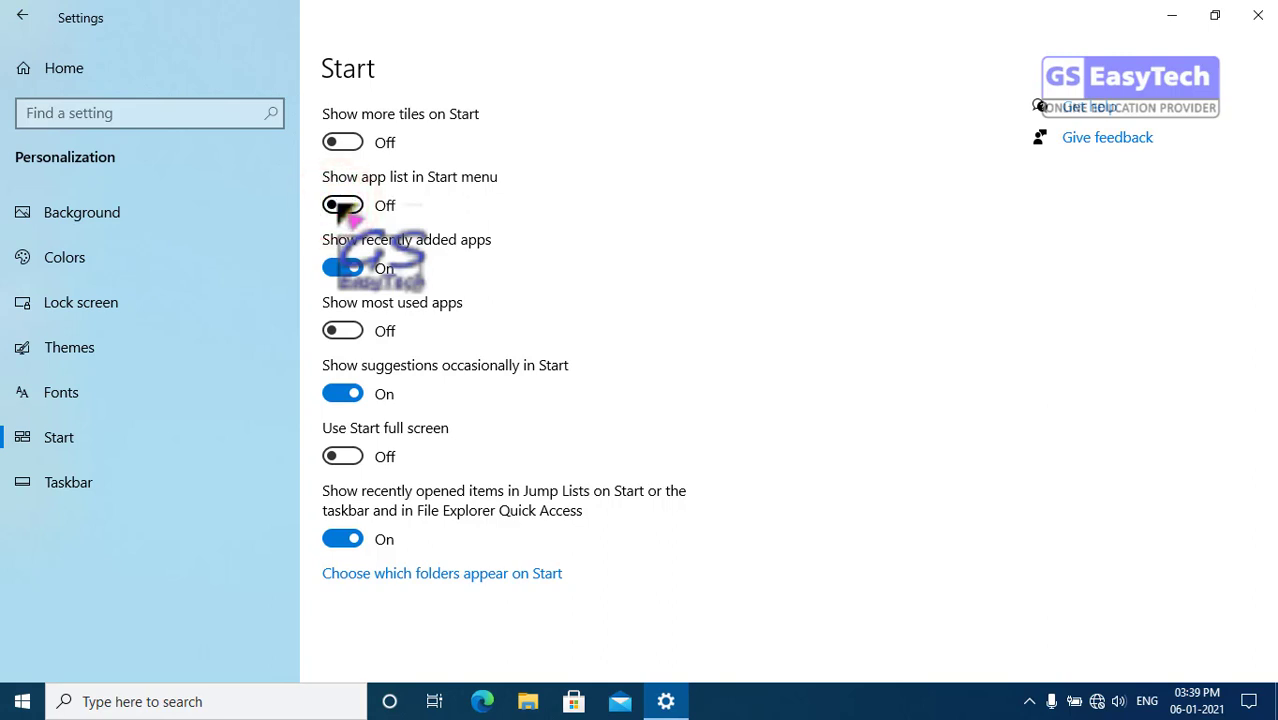
Step: View the Start menu with Show app list turned off, display All apps, and turn the app list setting back on
{"action": "left_click", "coordinate": [22, 701]}
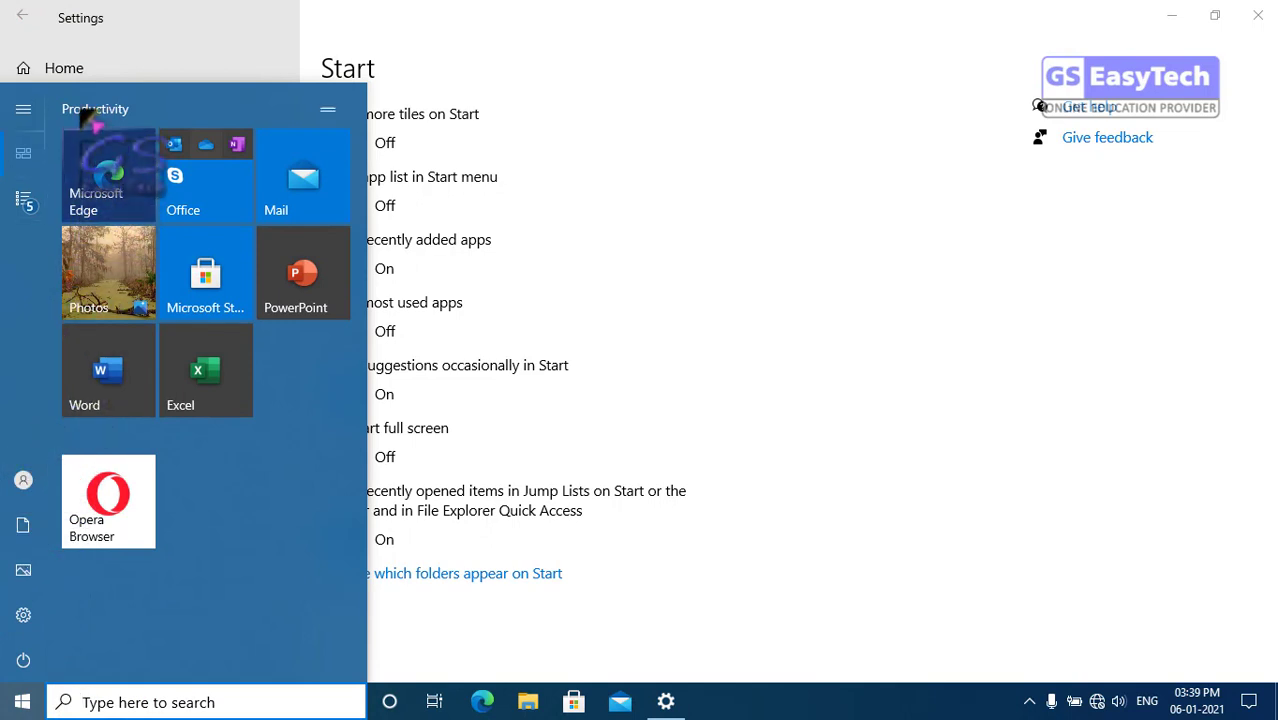
{"action": "mouse_move", "coordinate": [47, 422]}
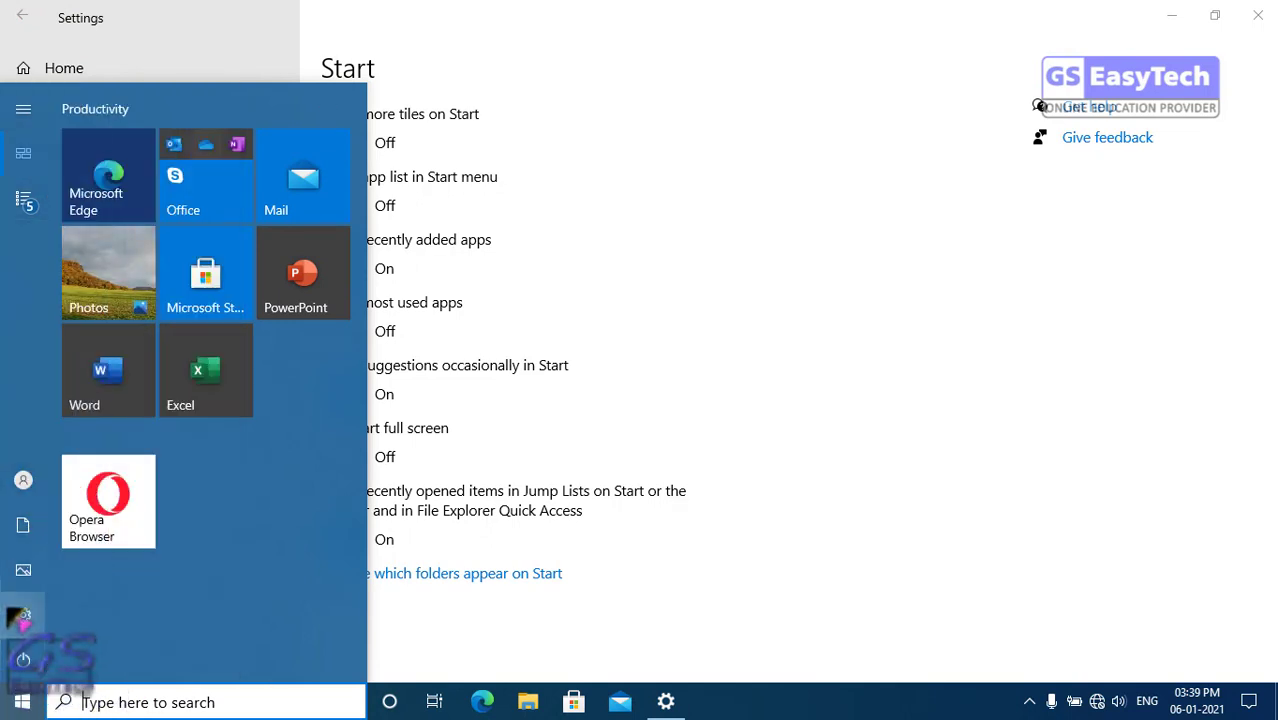
{"action": "mouse_move", "coordinate": [14, 365]}
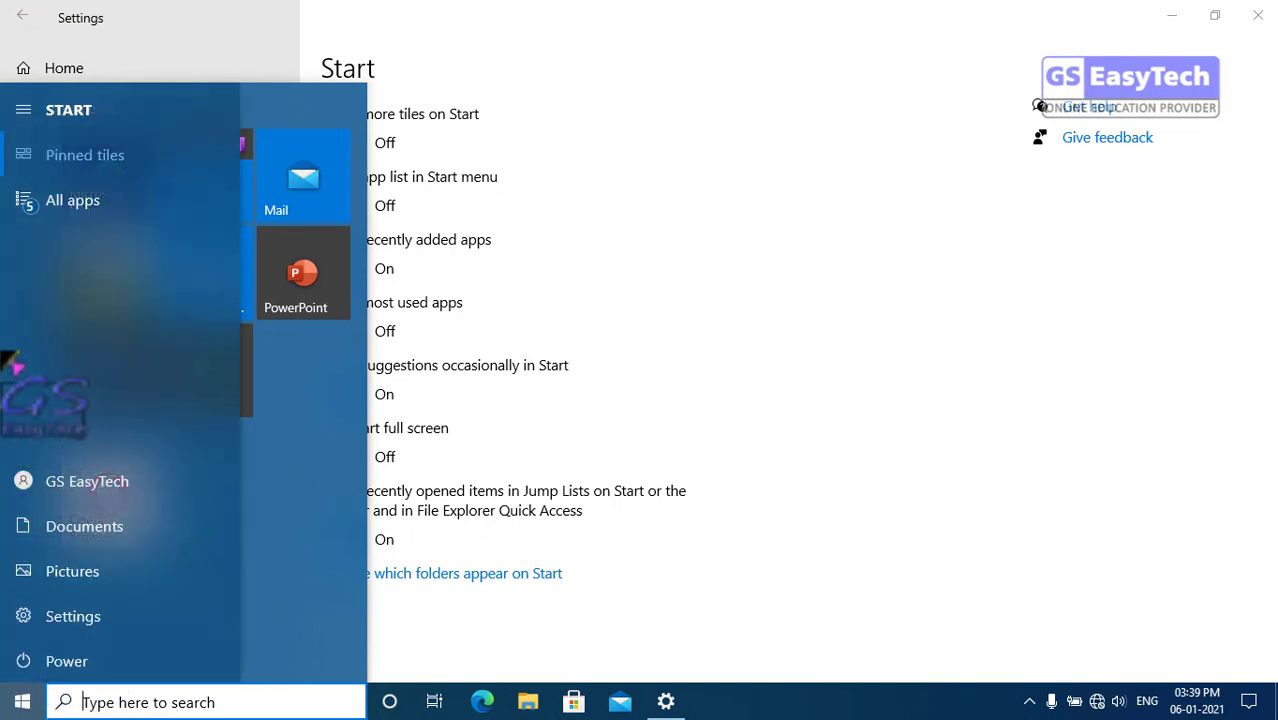
{"action": "left_click", "coordinate": [76, 202]}
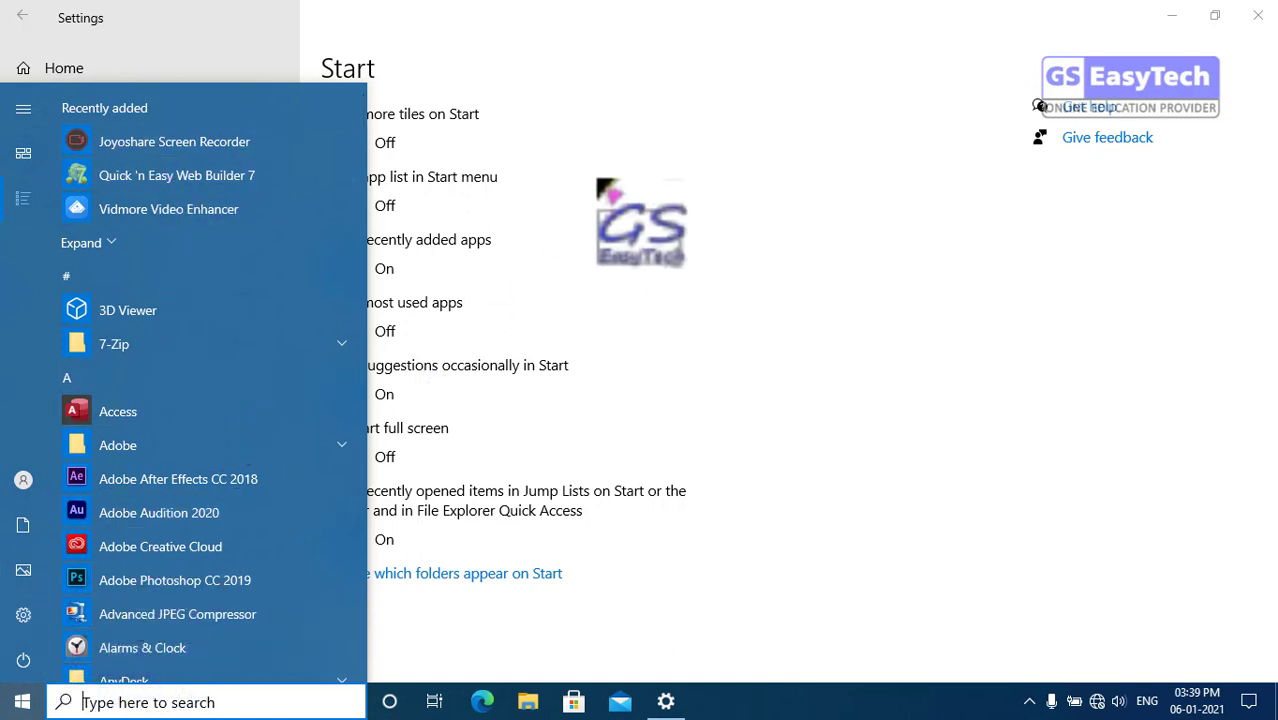
{"action": "left_click", "coordinate": [600, 184]}
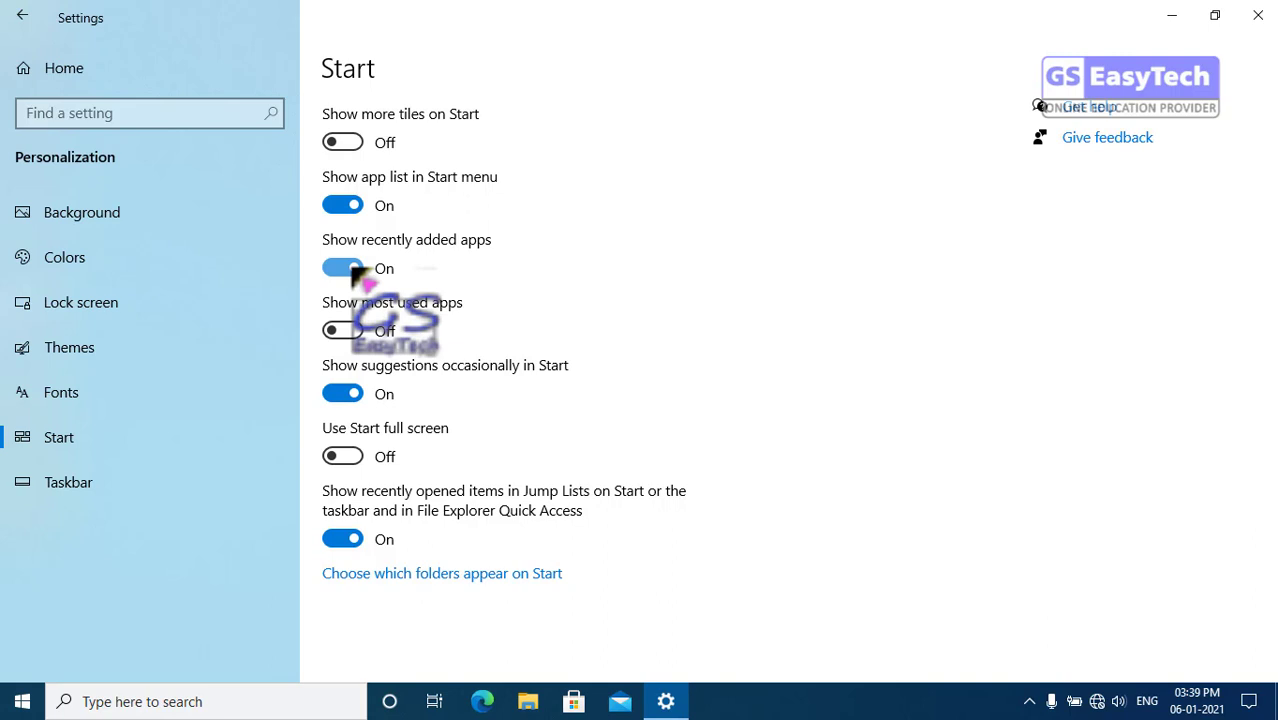
Step: Turn off Show recently added apps, viewing the Start menu's app list before and after the change
{"action": "left_click", "coordinate": [20, 700]}
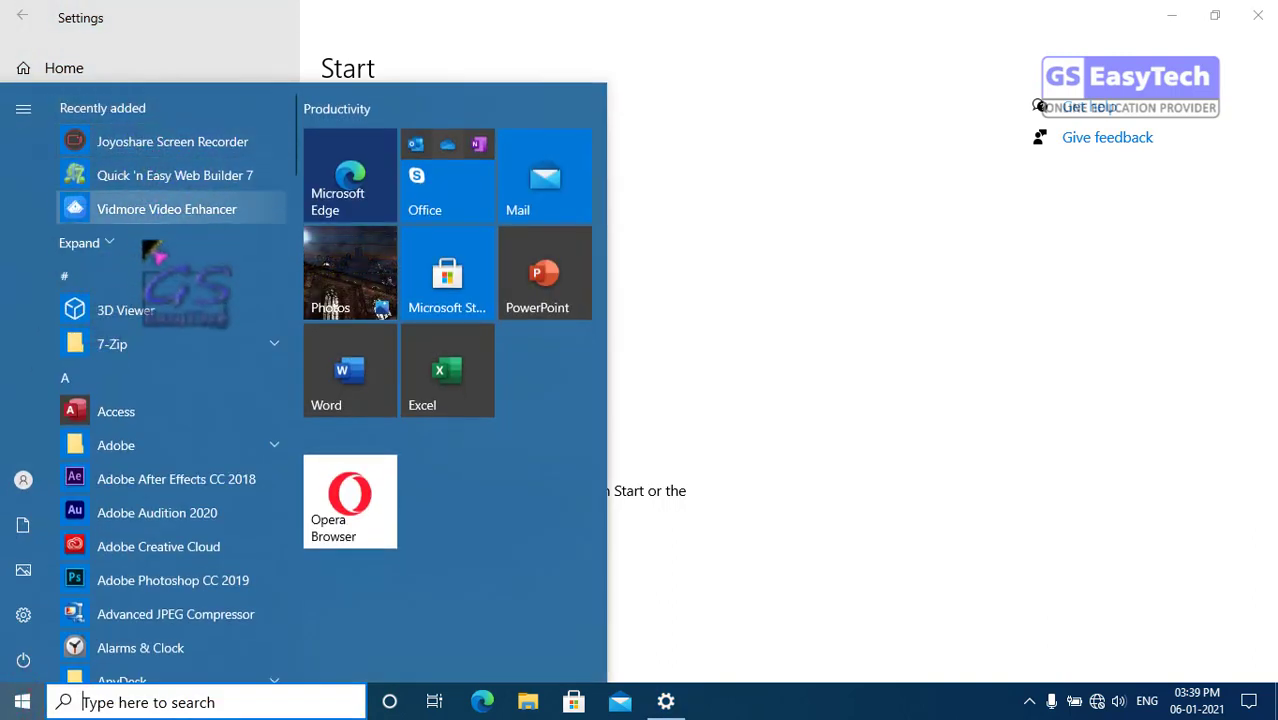
{"action": "left_click", "coordinate": [665, 224]}
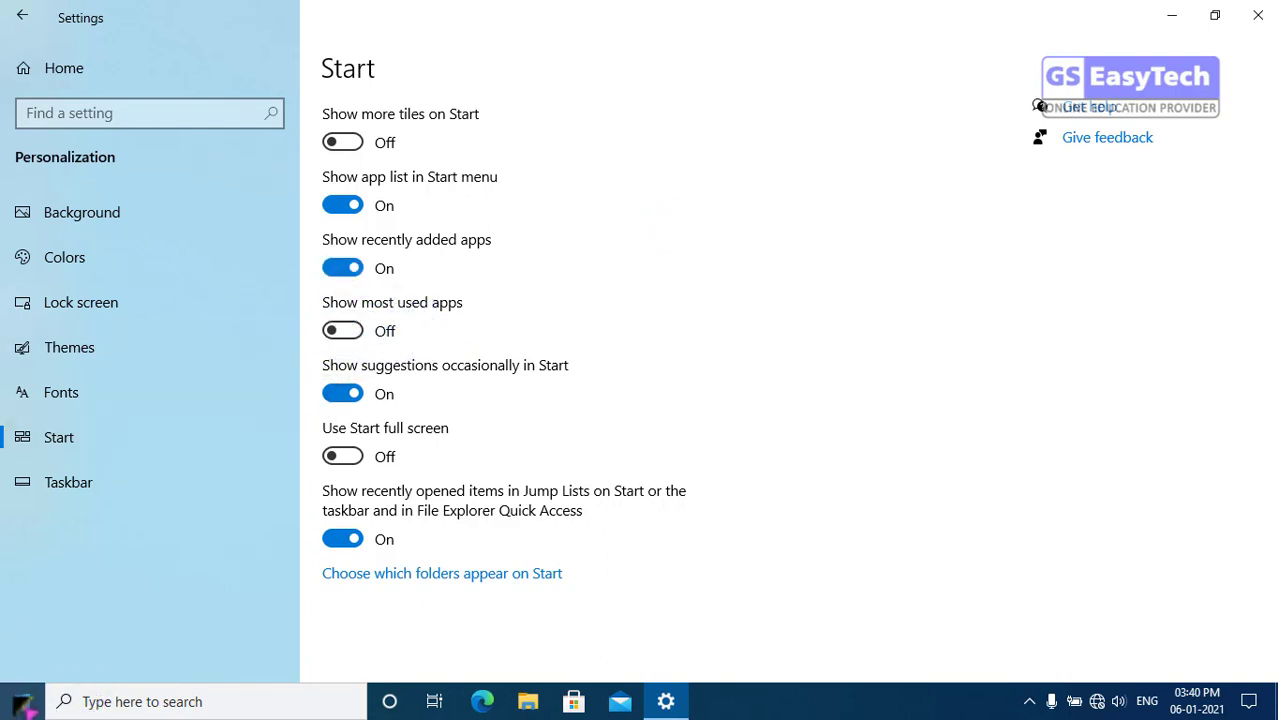
{"action": "left_click", "coordinate": [22, 703]}
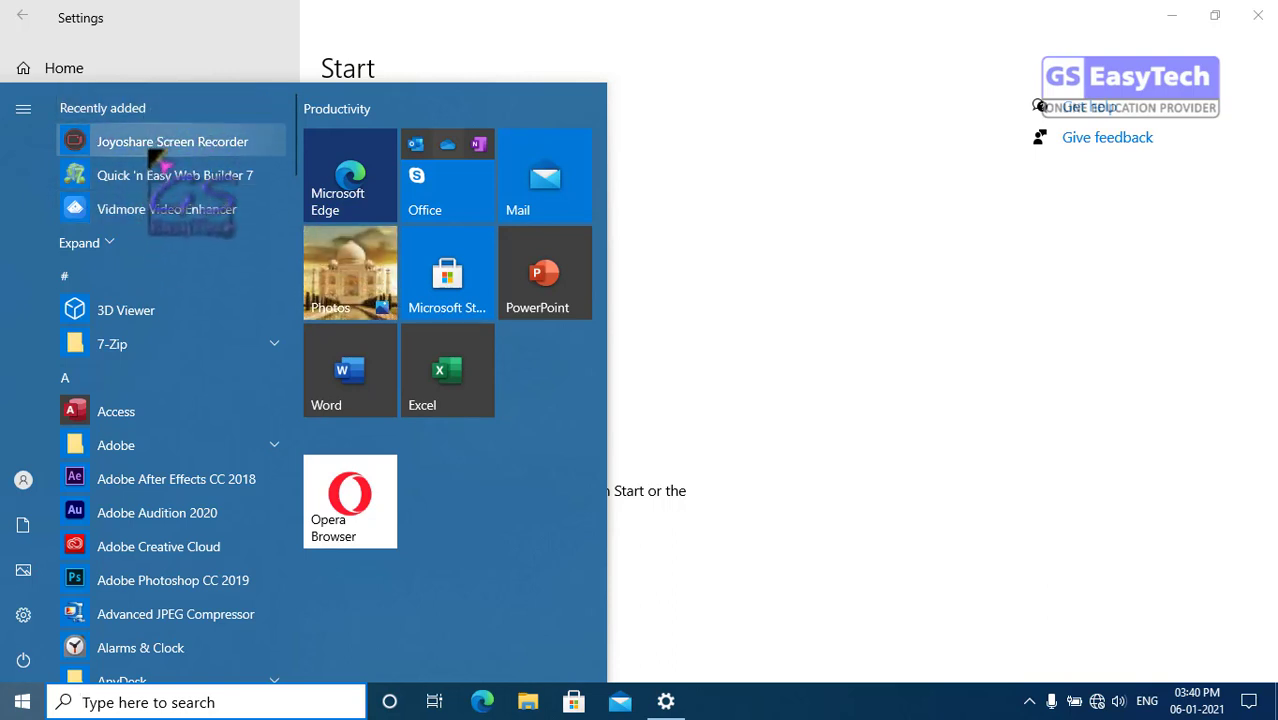
{"action": "left_click", "coordinate": [691, 258]}
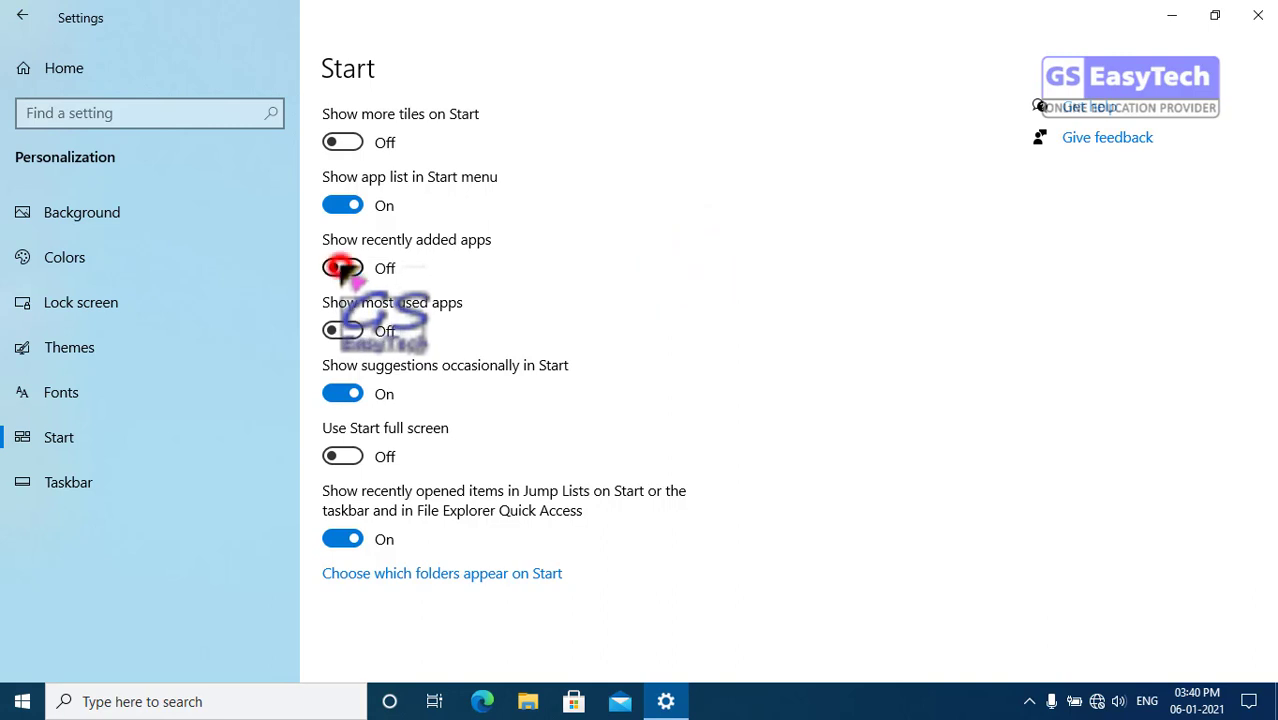
{"action": "left_click", "coordinate": [22, 701]}
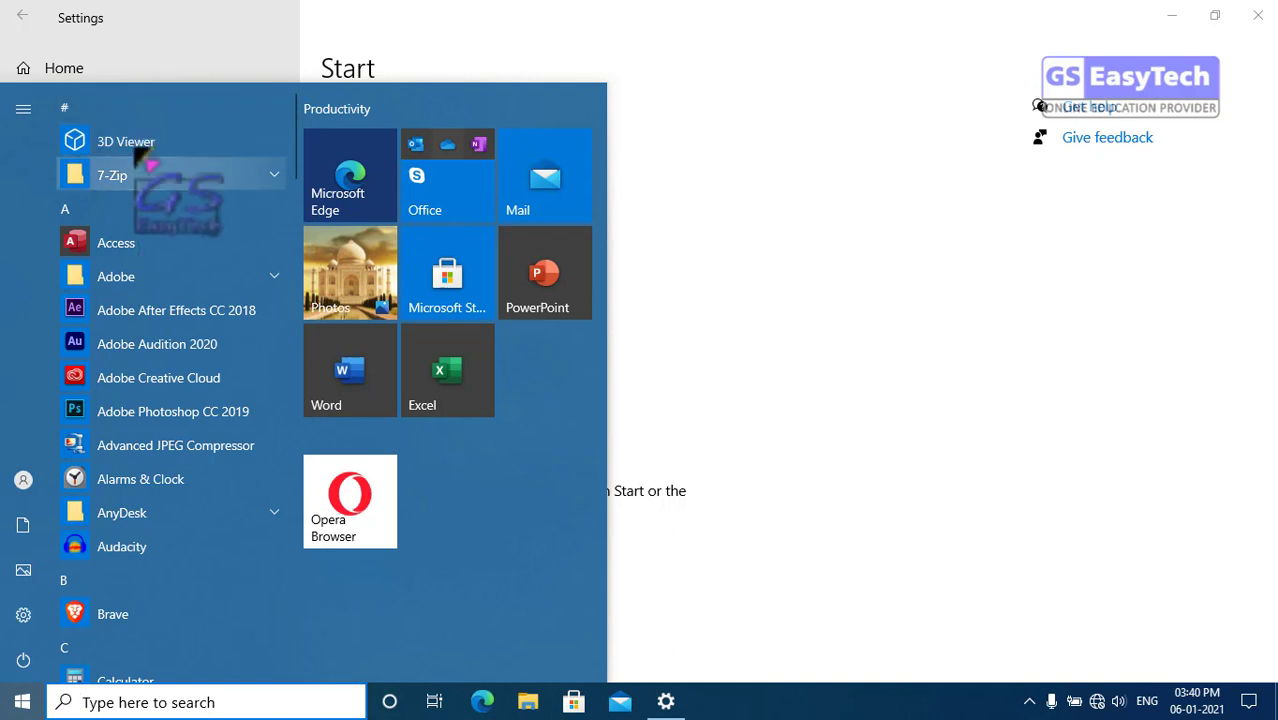
{"action": "left_click", "coordinate": [699, 251]}
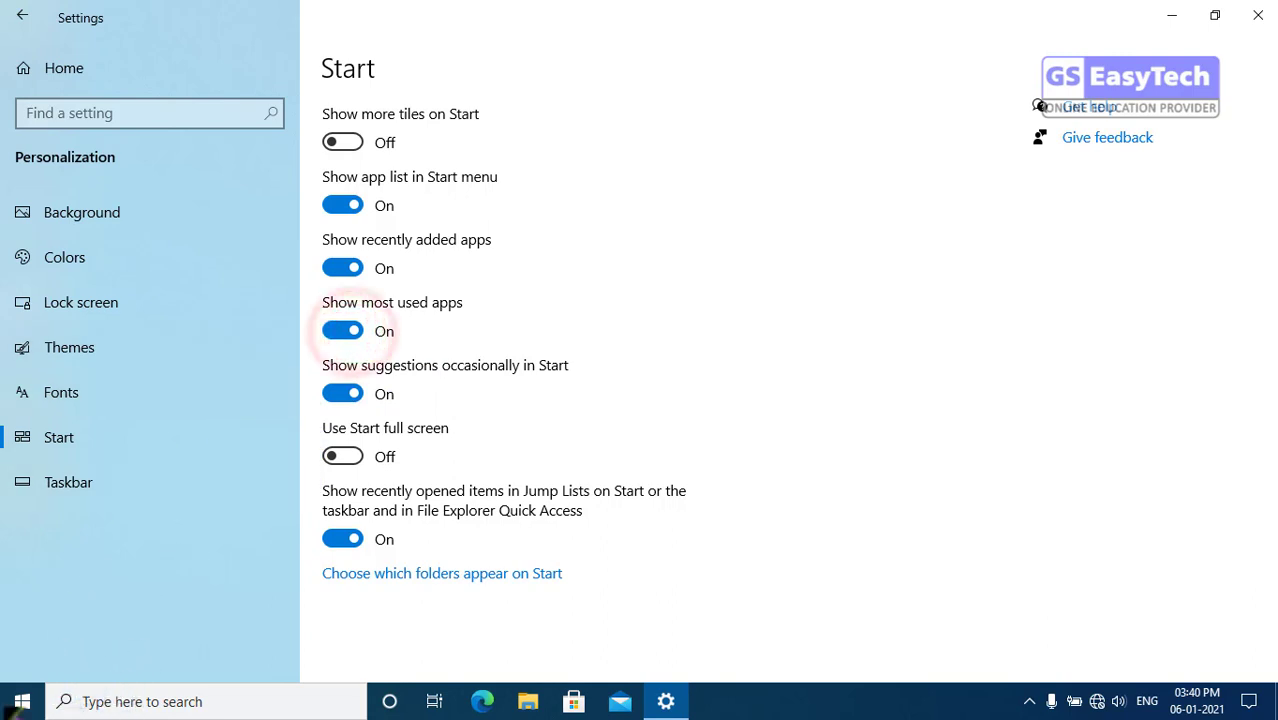
Step: Turn on Show recently added apps and Show most used apps, and view both groups in the Start menu
{"action": "left_click", "coordinate": [22, 700]}
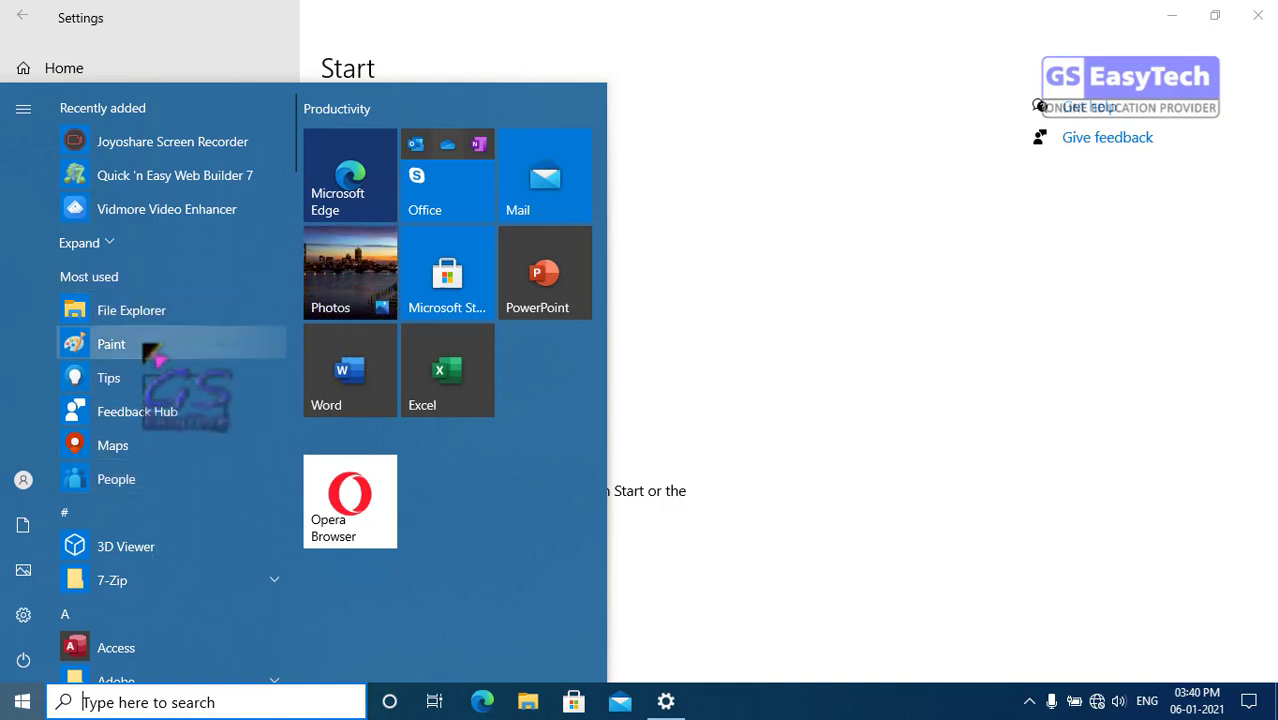
{"action": "left_click", "coordinate": [680, 348]}
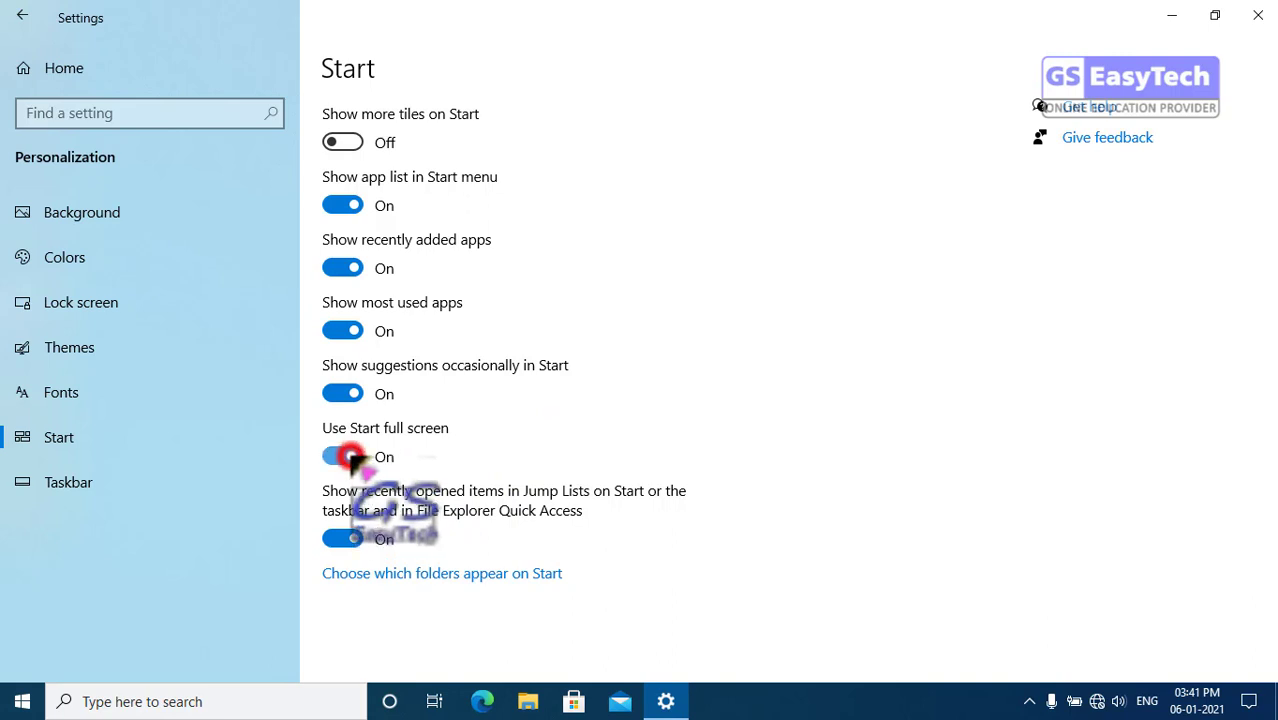
Step: Turn on Use Start full screen, view the full-screen Start menu, and turn the option off again
{"action": "left_click", "coordinate": [20, 702]}
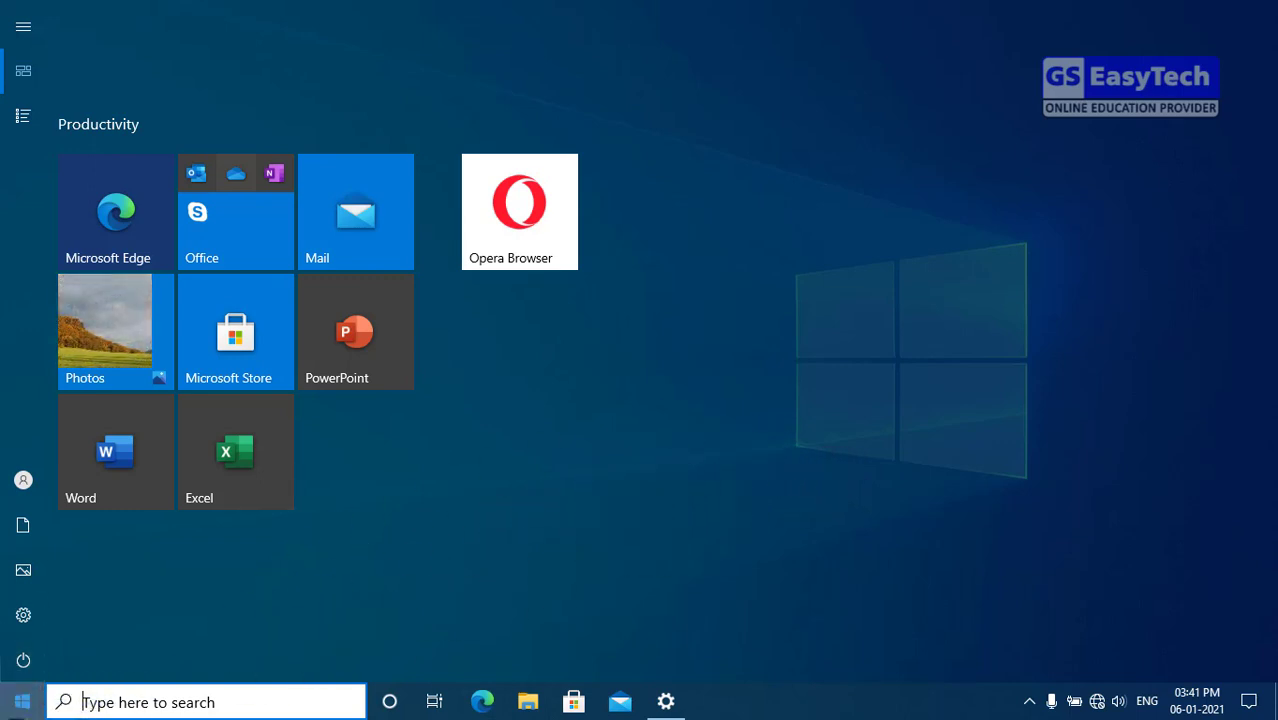
{"action": "left_click", "coordinate": [8, 711]}
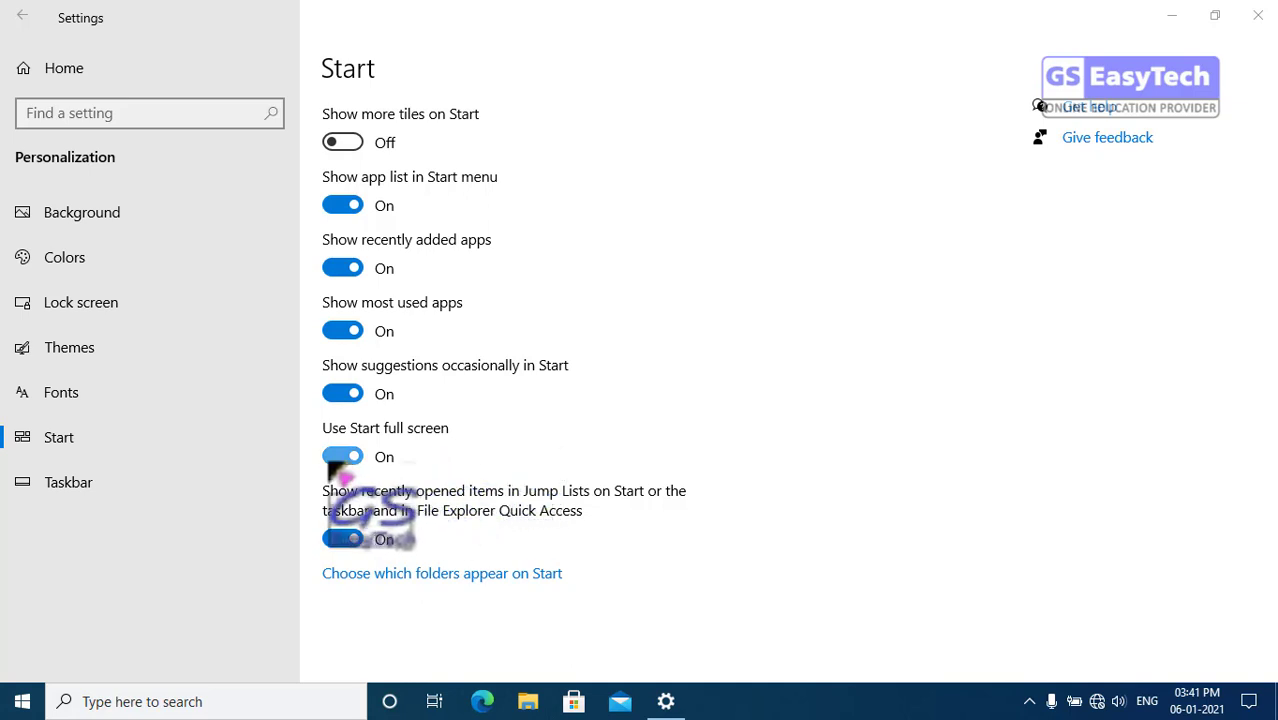
{"action": "left_click", "coordinate": [341, 457]}
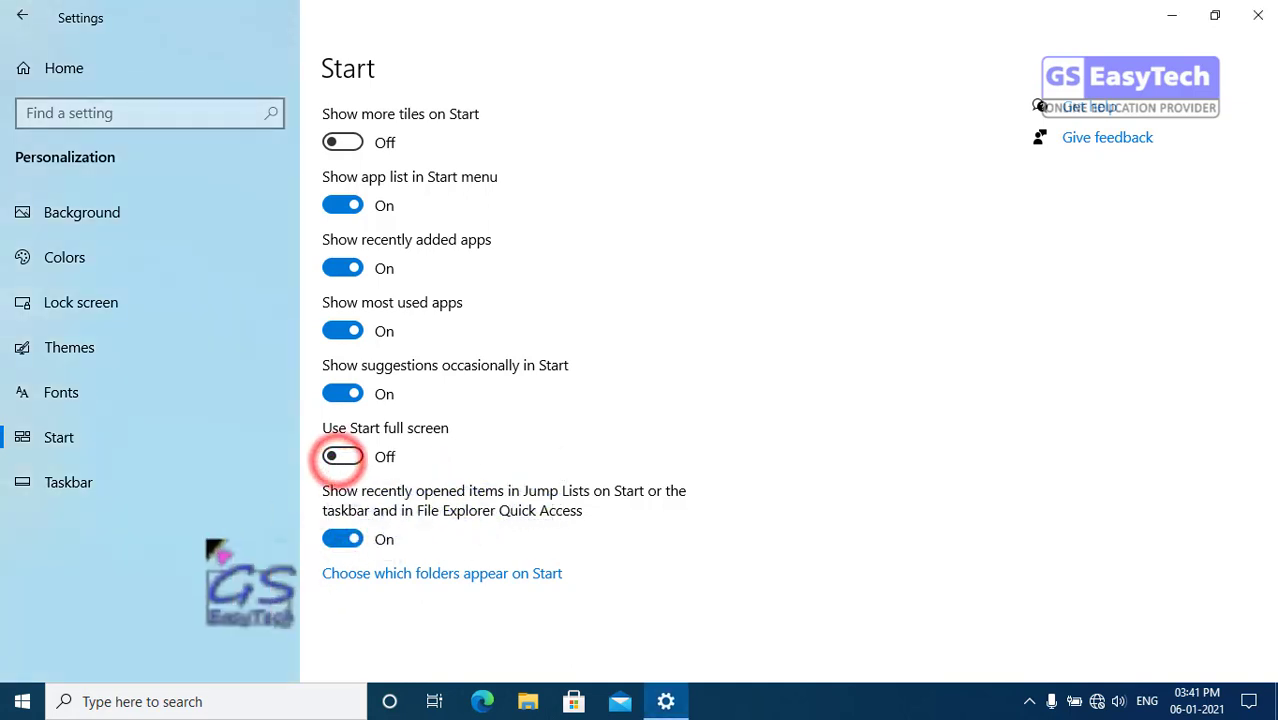
{"action": "left_click", "coordinate": [22, 701]}
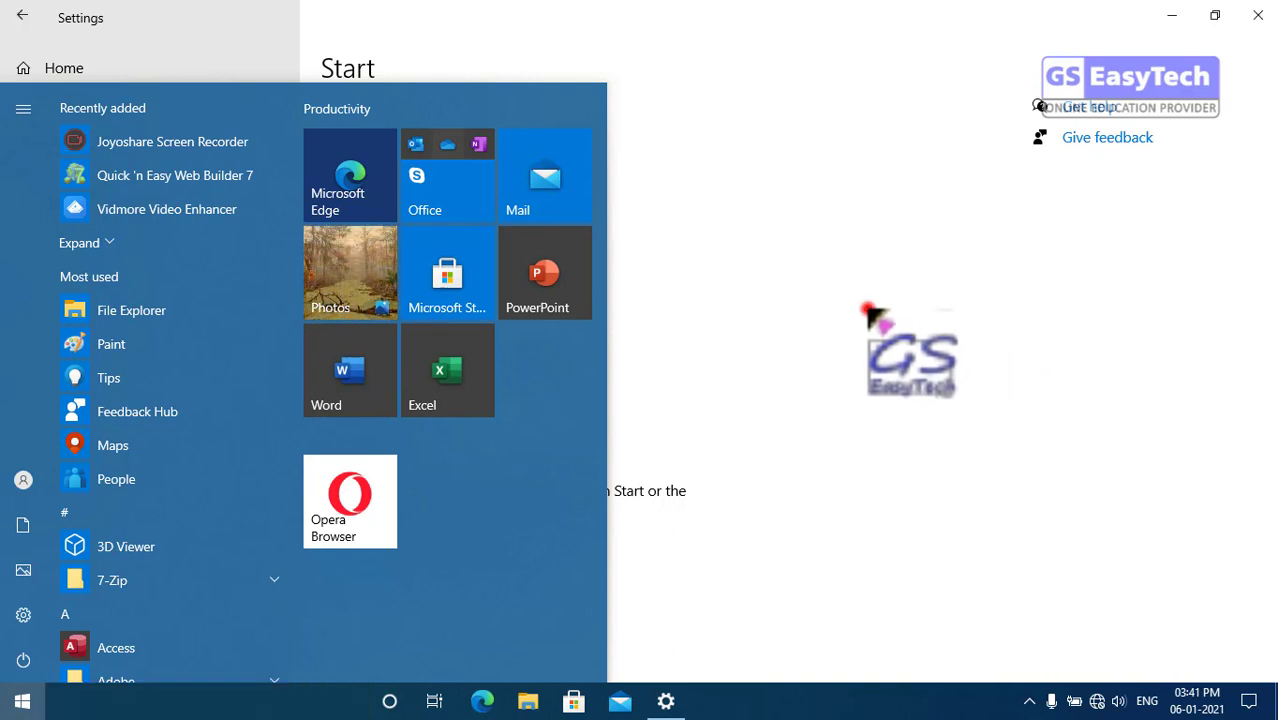
{"action": "left_click", "coordinate": [867, 308]}
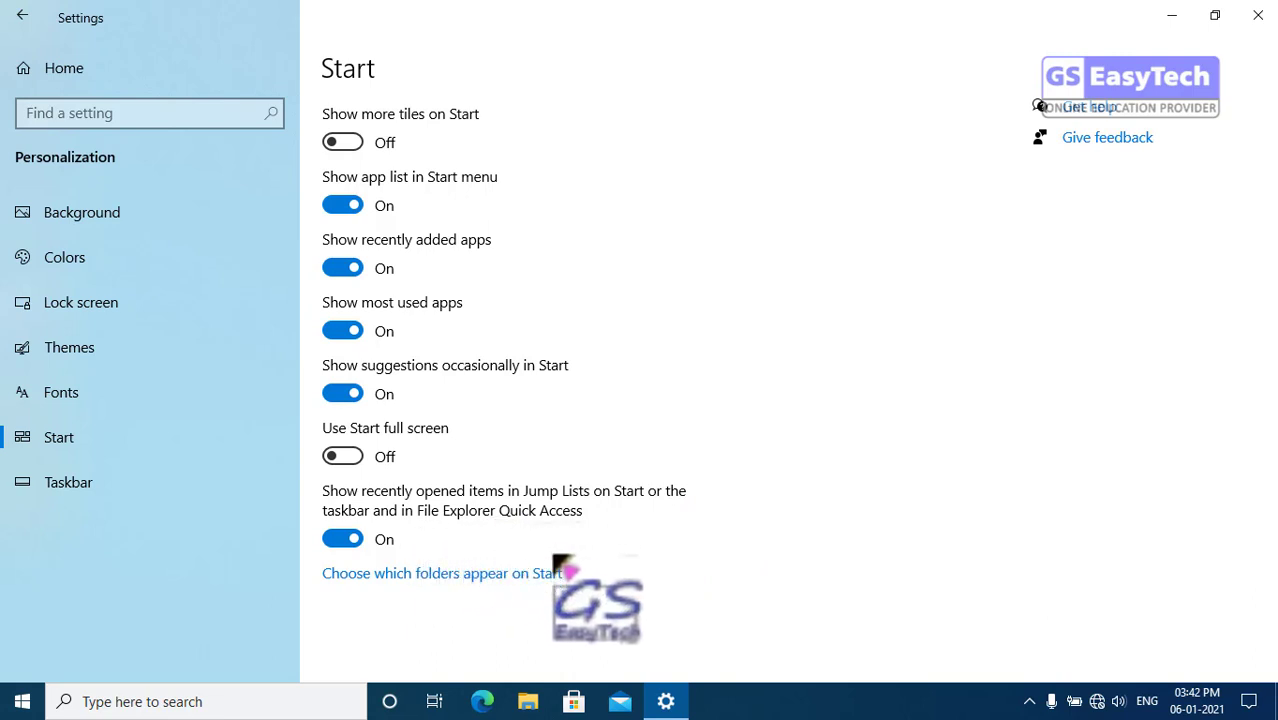
Step: Examine the pinned and frequent folders in File Explorer's jump list on the taskbar, and close the list
{"action": "left_click", "coordinate": [530, 701]}
{"action": "right_click", "coordinate": [541, 705]}
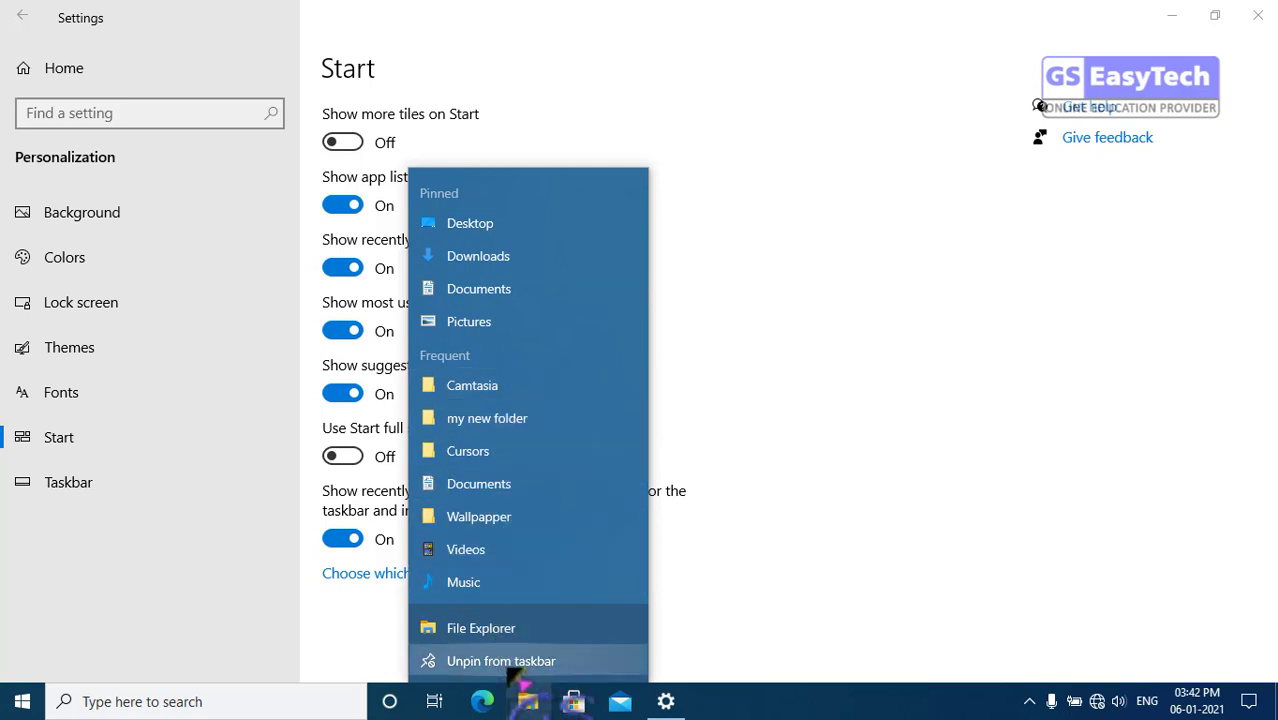
{"action": "left_click", "coordinate": [745, 590]}
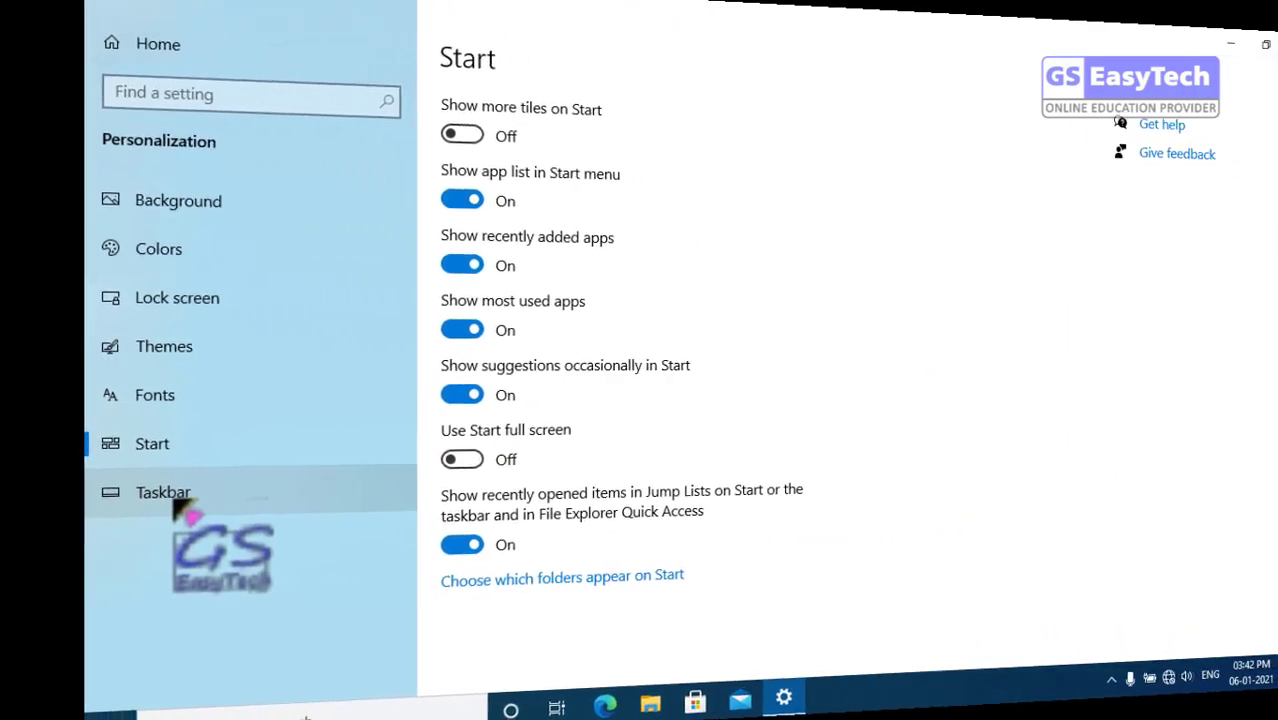
Step: Open the Taskbar settings and set the taskbar location on screen to Top
{"action": "left_click", "coordinate": [78, 488]}
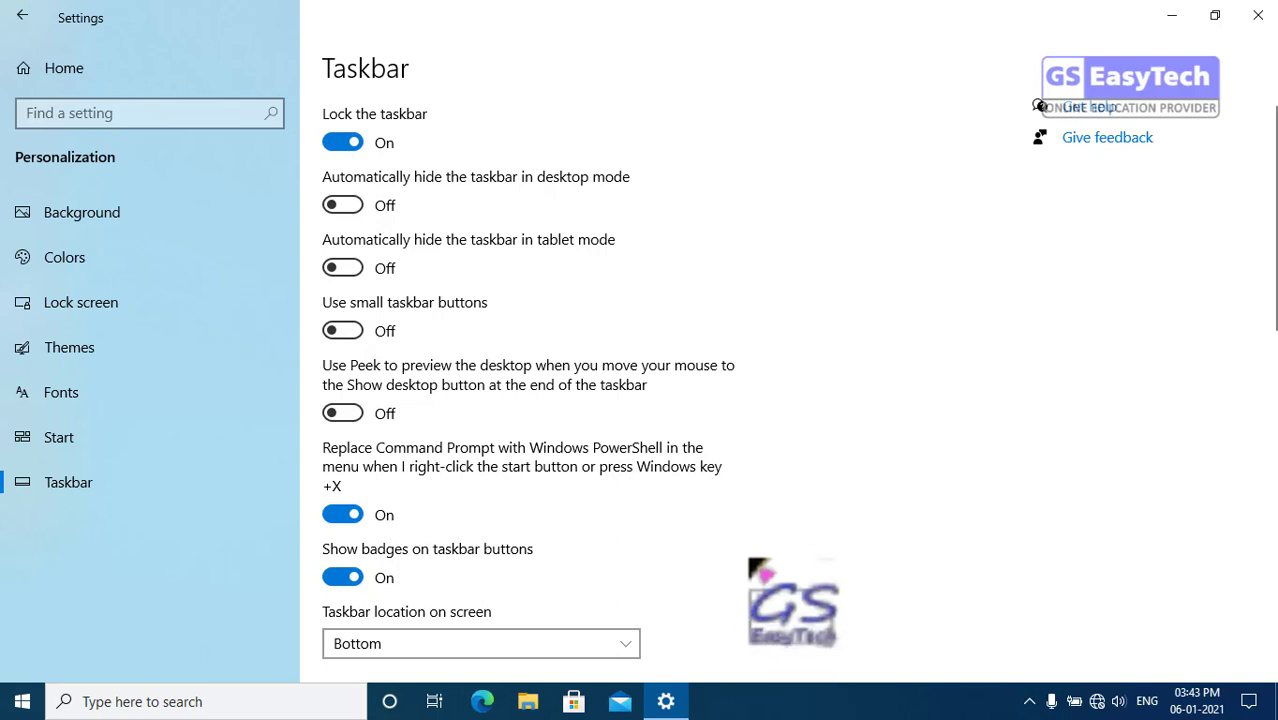
{"action": "scroll", "coordinate": [530, 400], "scroll_direction": "down", "scroll_amount": 4}
{"action": "scroll", "coordinate": [618, 520], "scroll_direction": "down", "scroll_amount": 1}
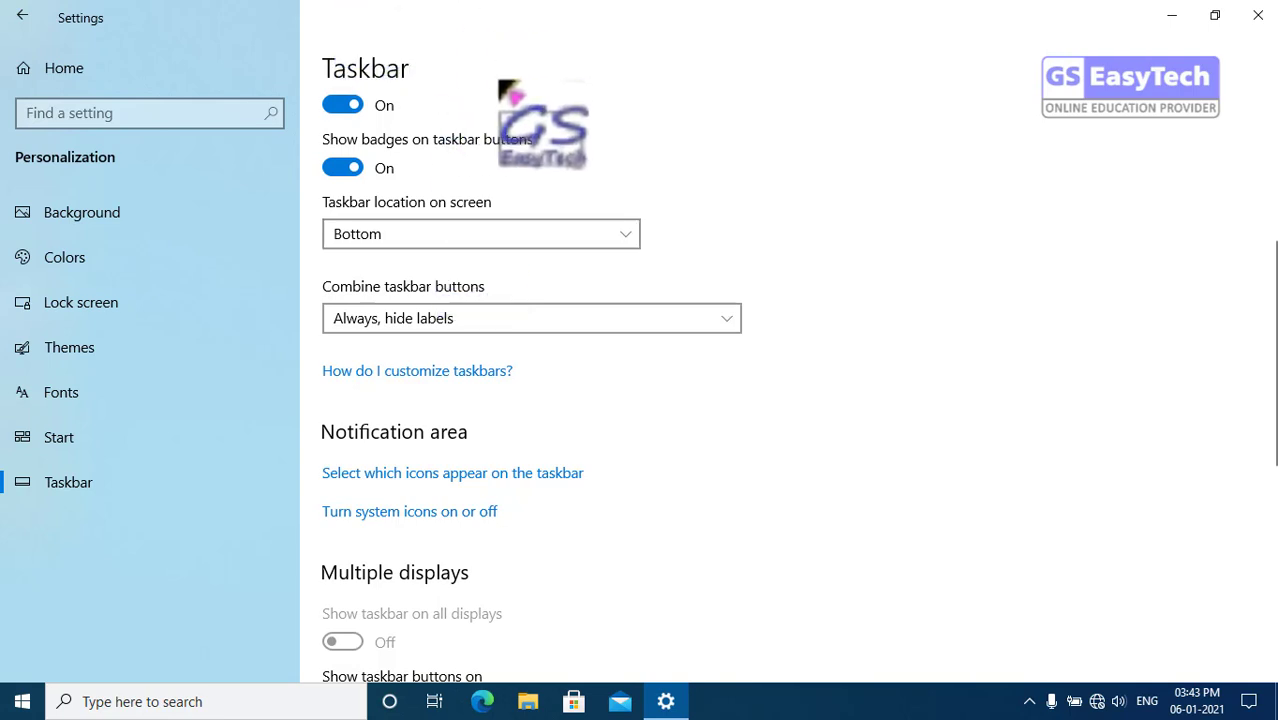
{"action": "left_click", "coordinate": [620, 236]}
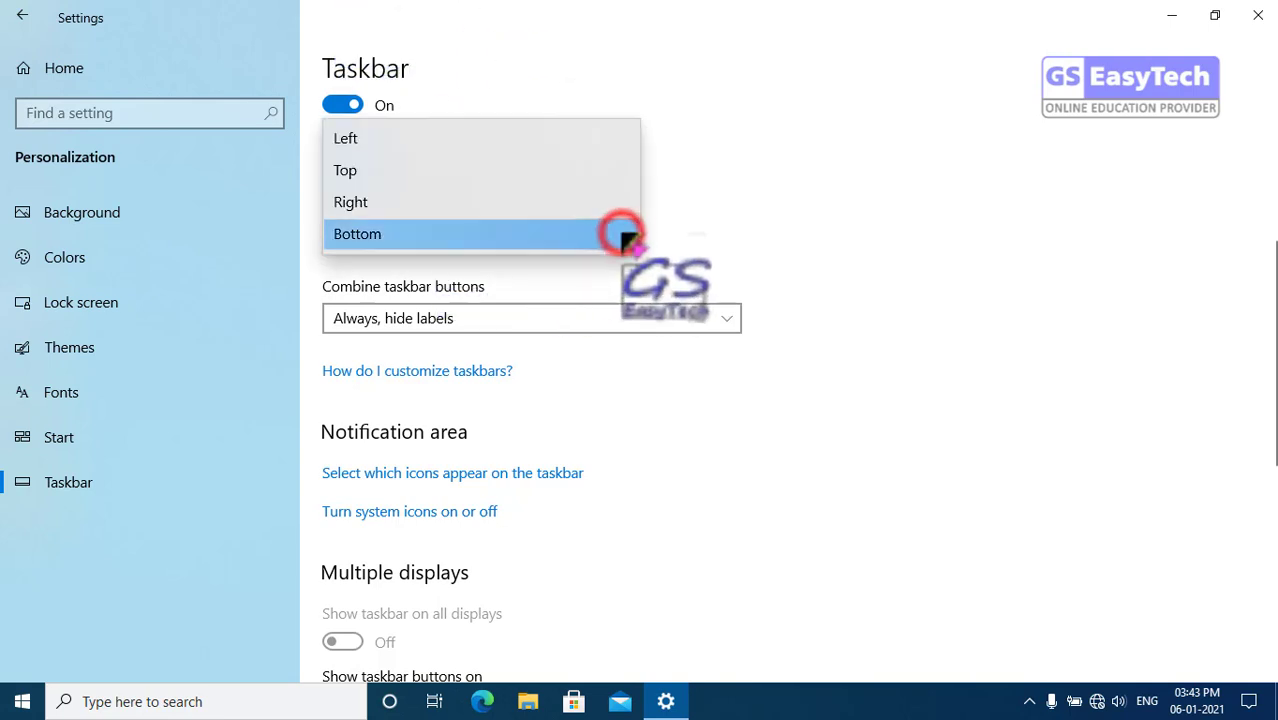
{"action": "left_click", "coordinate": [545, 172]}
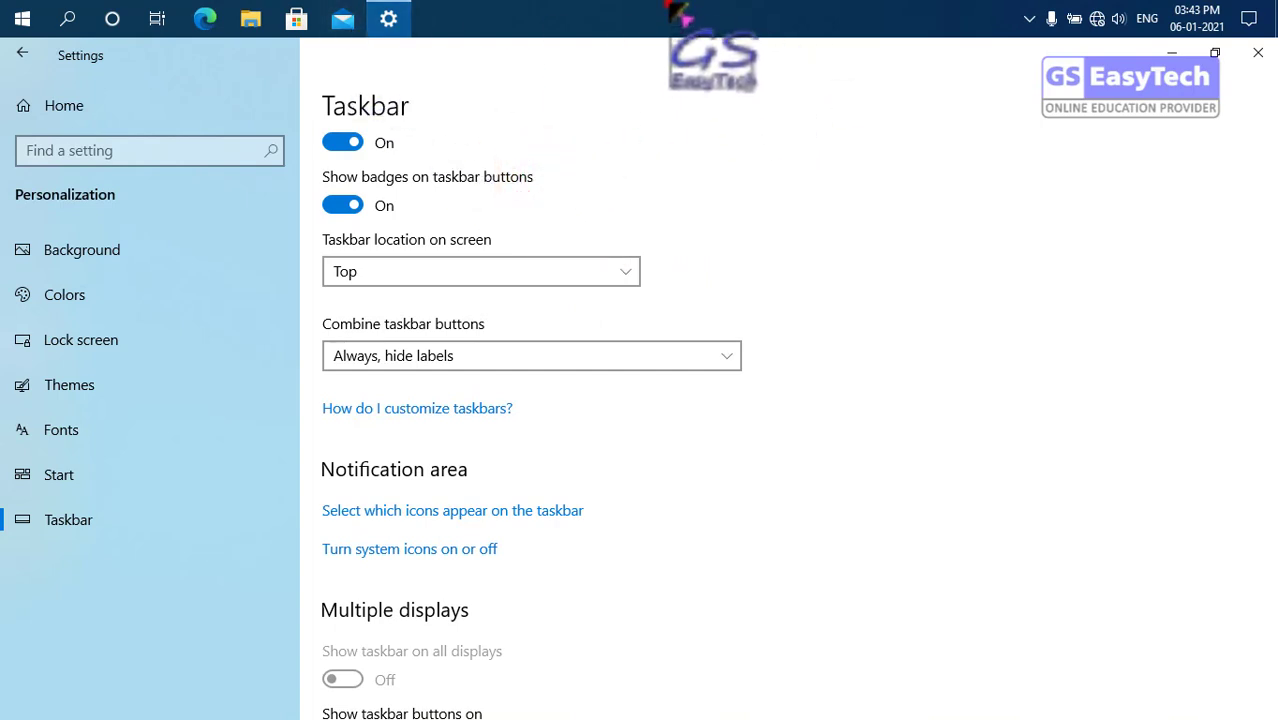
Step: Turn off Lock the taskbar, try to move the taskbar by hand, and lock it again
{"action": "left_click", "coordinate": [678, 12]}
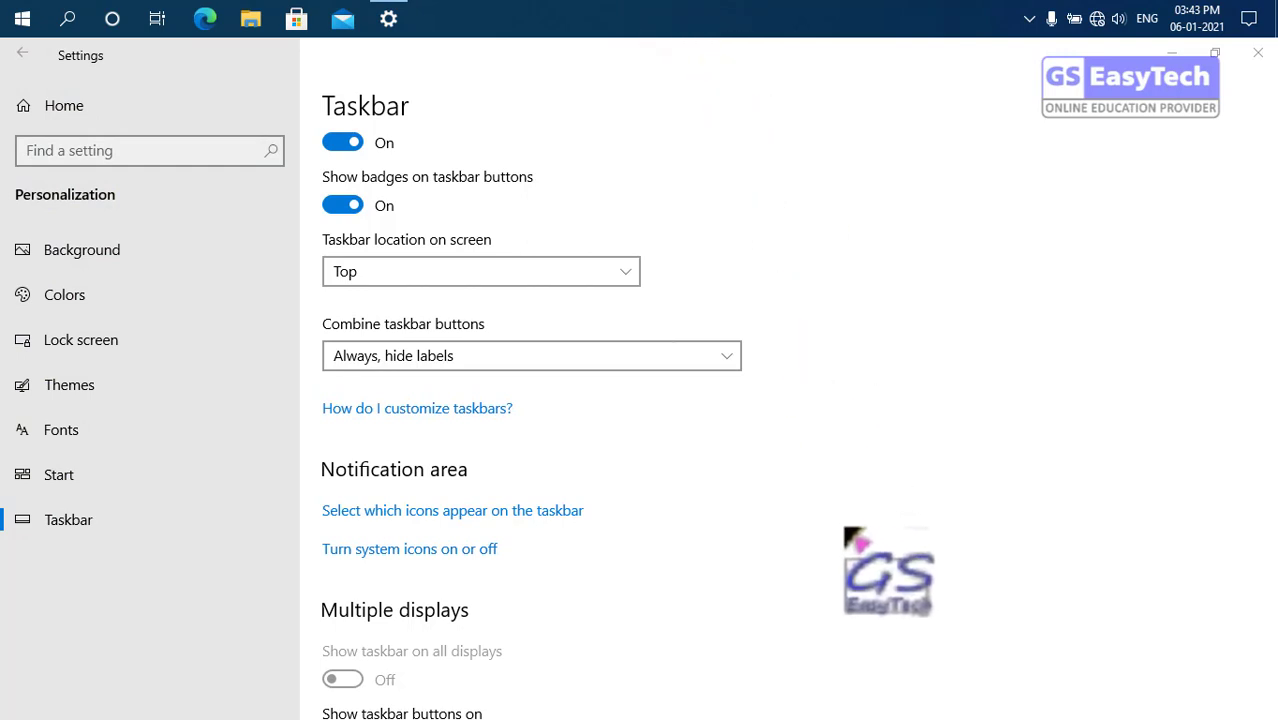
{"action": "scroll", "coordinate": [645, 226], "scroll_direction": "up", "scroll_amount": 1}
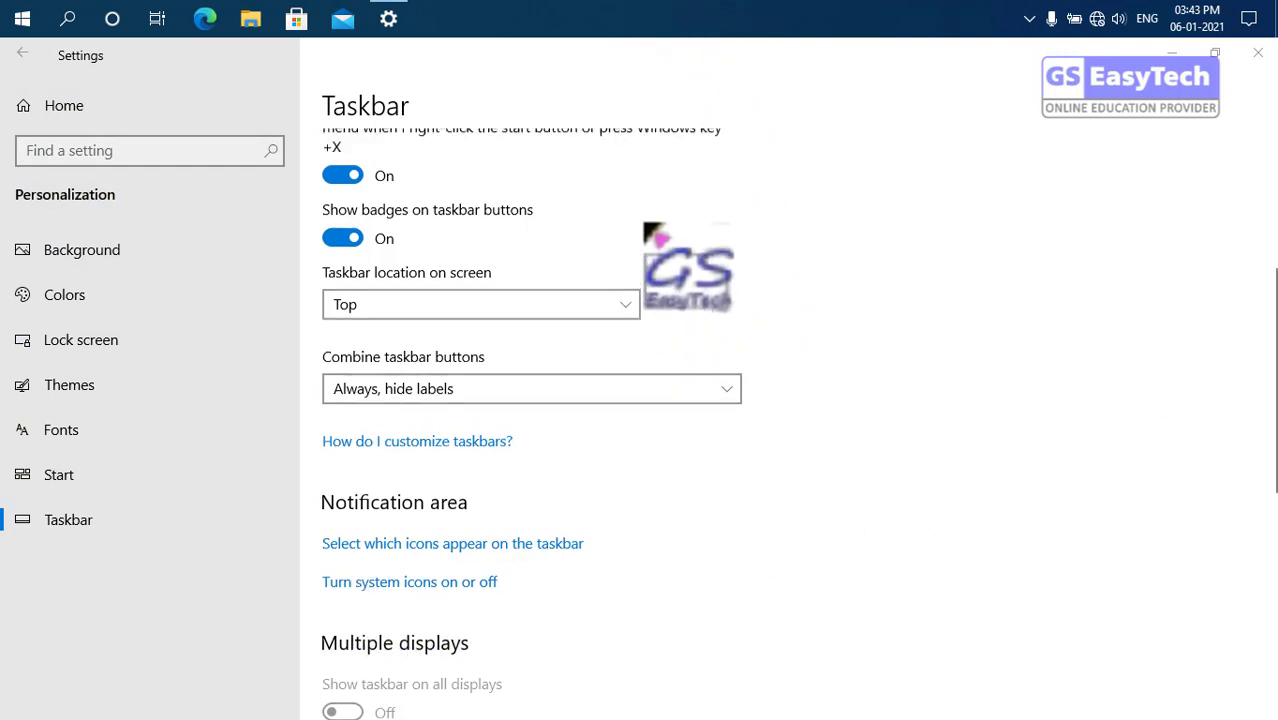
{"action": "scroll", "coordinate": [645, 226], "scroll_direction": "up", "scroll_amount": 5}
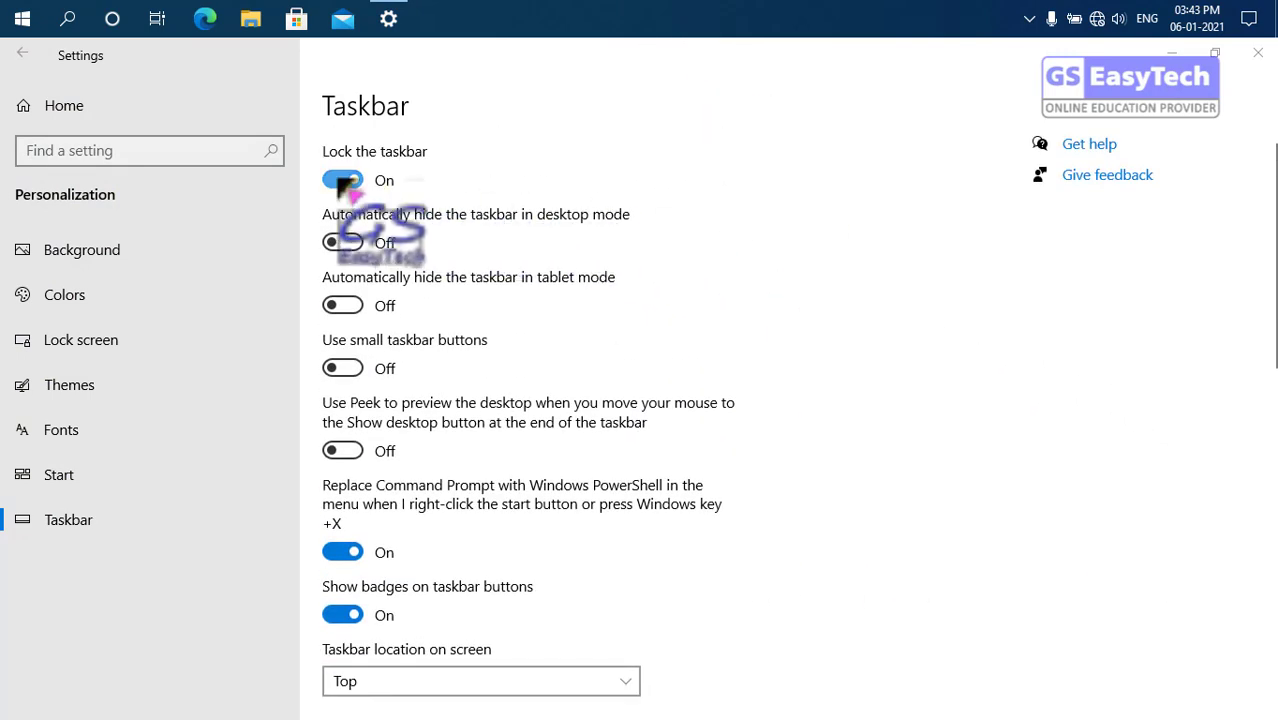
{"action": "left_click", "coordinate": [343, 181]}
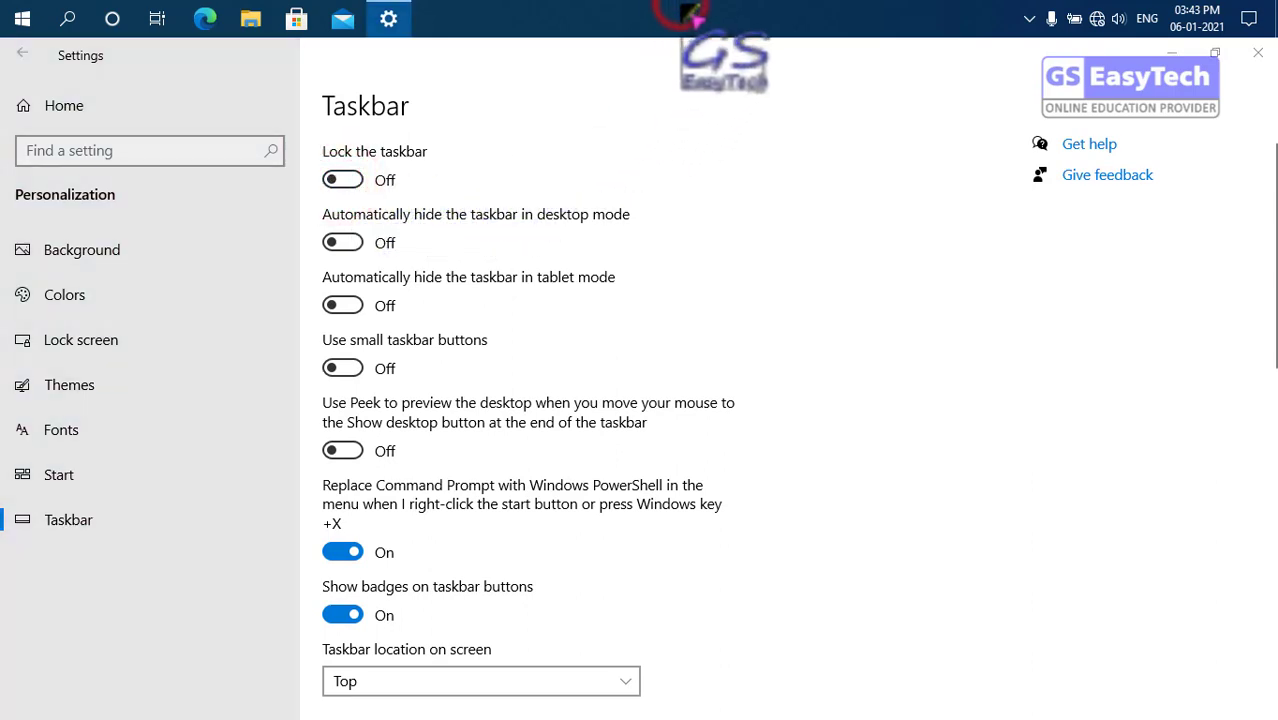
{"action": "left_click_drag", "start_coordinate": [685, 14], "coordinate": [640, 34]}
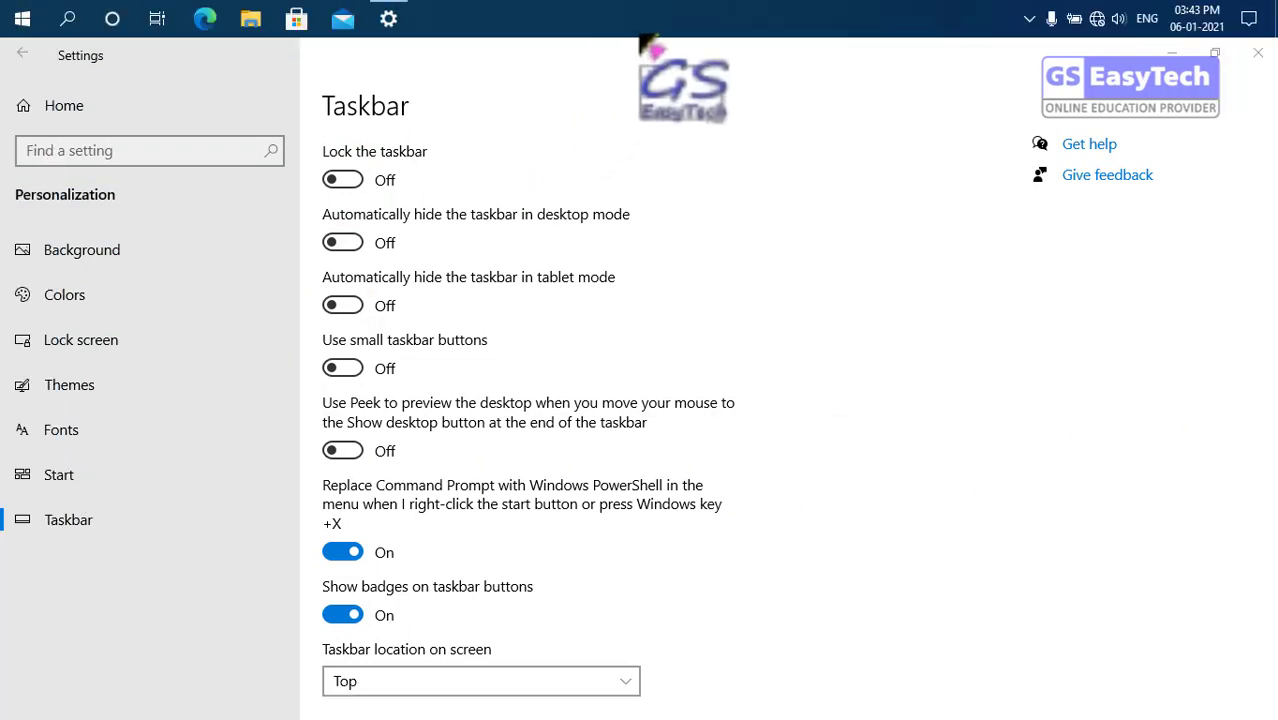
{"action": "left_click", "coordinate": [352, 180]}
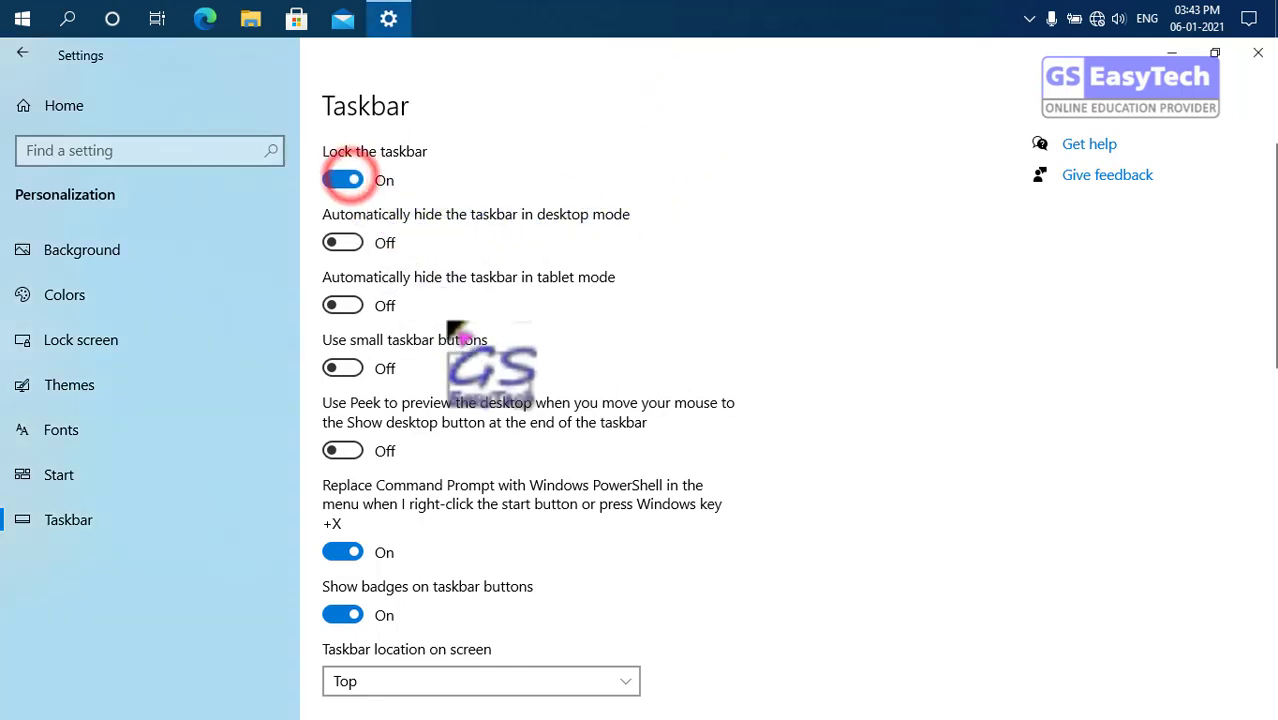
Step: Set the taskbar location on screen back to Bottom in the Taskbar settings
{"action": "scroll", "coordinate": [456, 340], "scroll_direction": "down", "scroll_amount": 3}
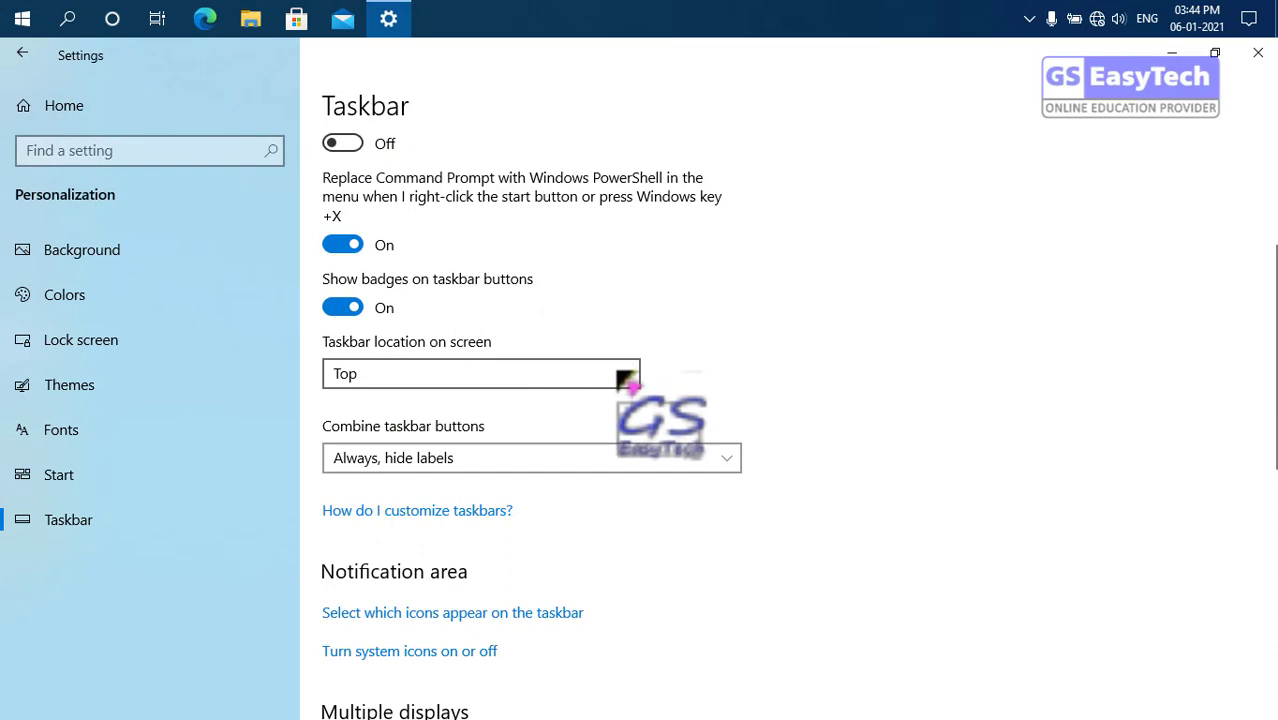
{"action": "scroll", "coordinate": [522, 277], "scroll_direction": "up", "scroll_amount": 3}
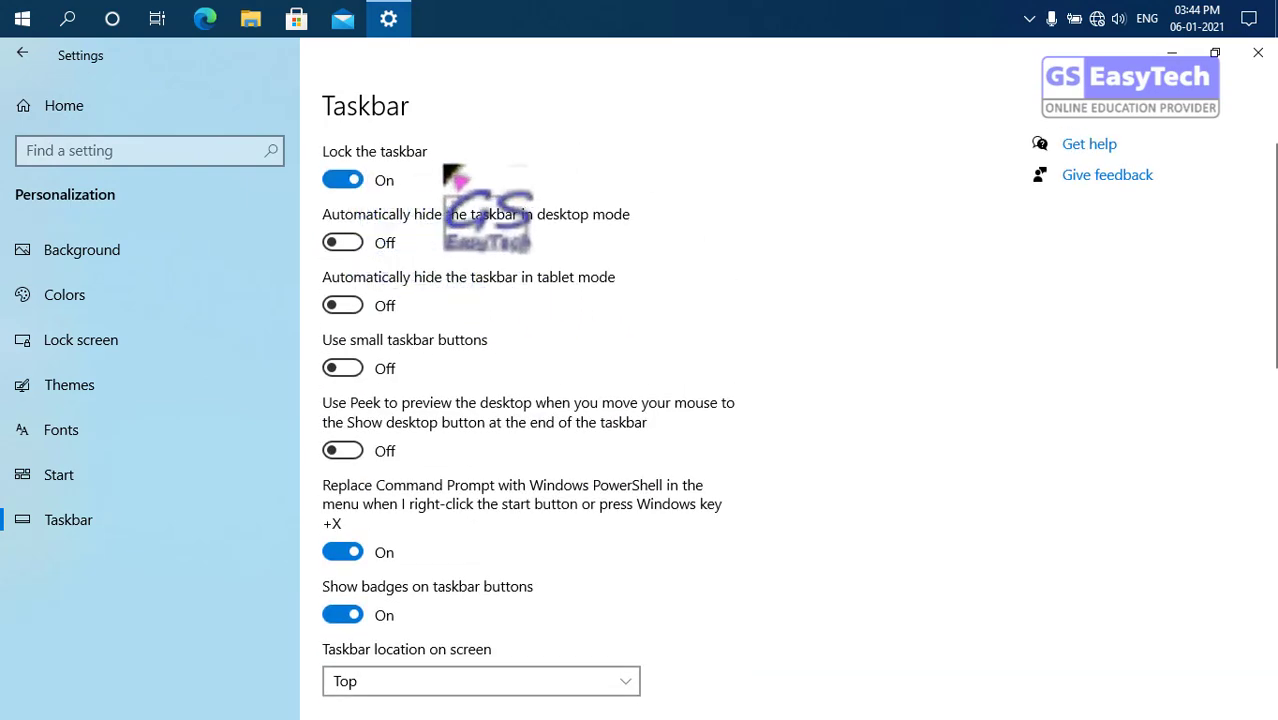
{"action": "scroll", "coordinate": [450, 200], "scroll_direction": "down", "scroll_amount": 2}
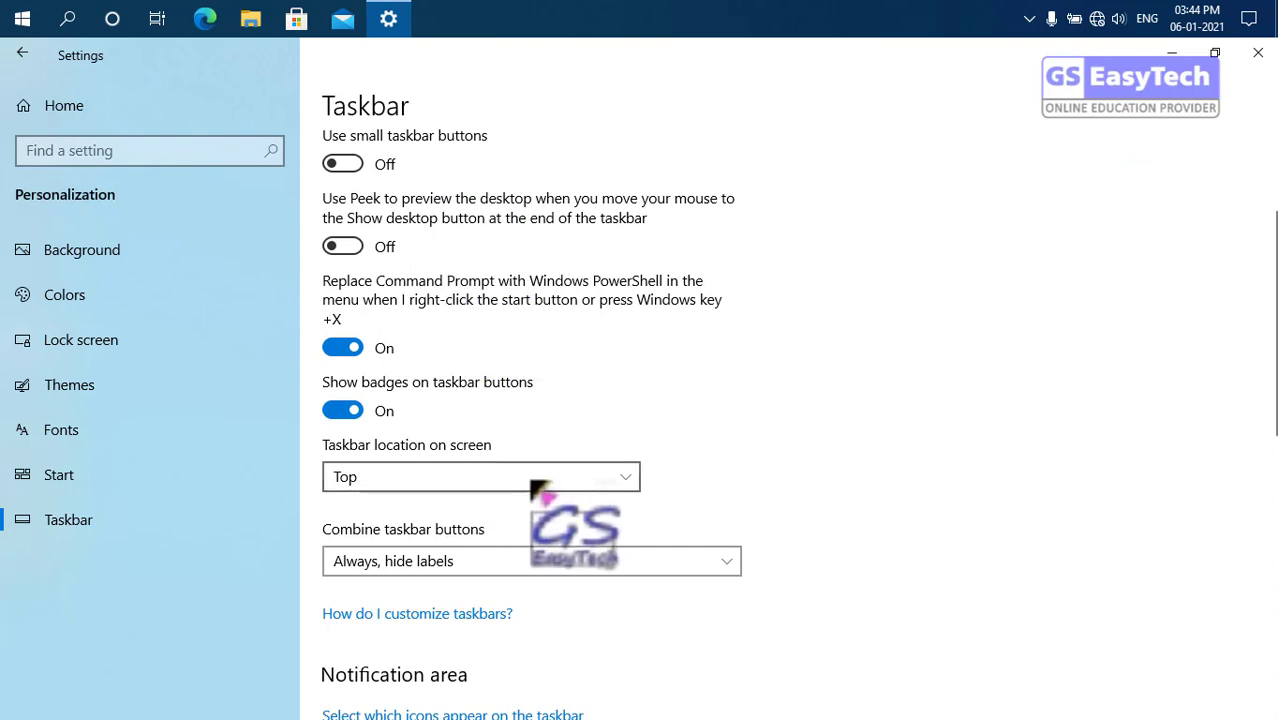
{"action": "scroll", "coordinate": [534, 486], "scroll_direction": "up", "scroll_amount": 2}
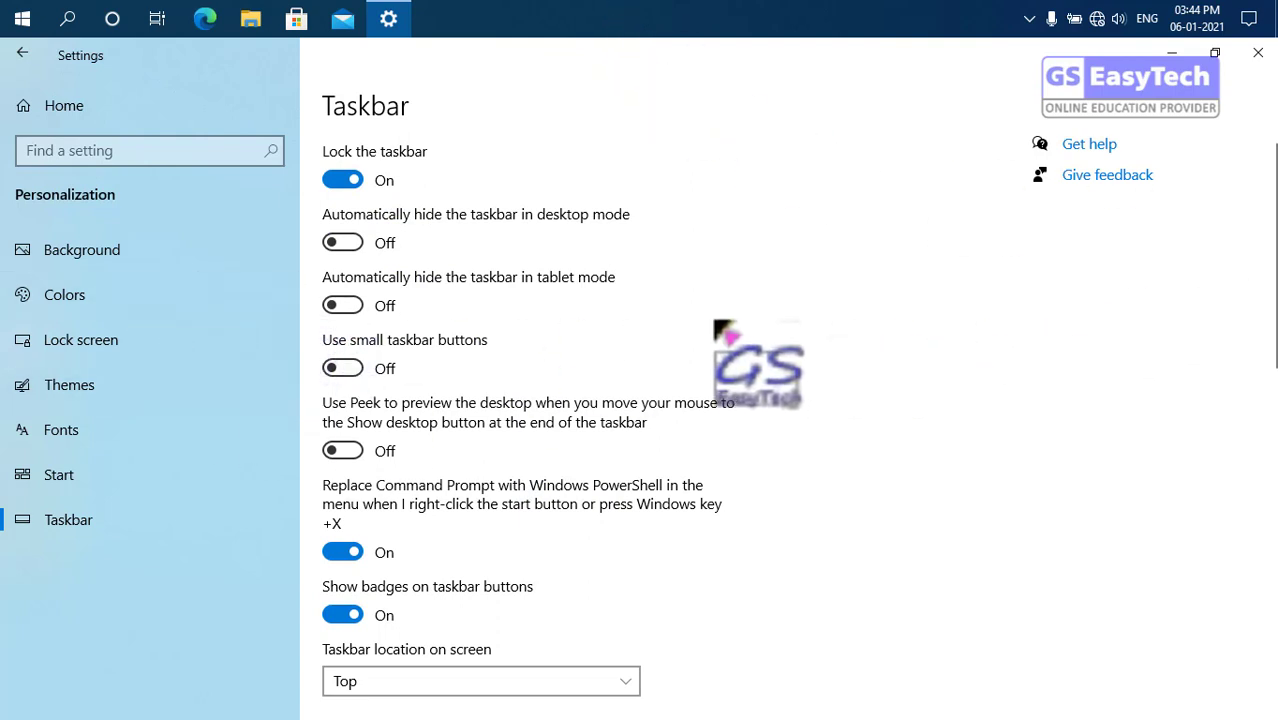
{"action": "left_click", "coordinate": [505, 688]}
{"action": "left_click", "coordinate": [420, 679]}
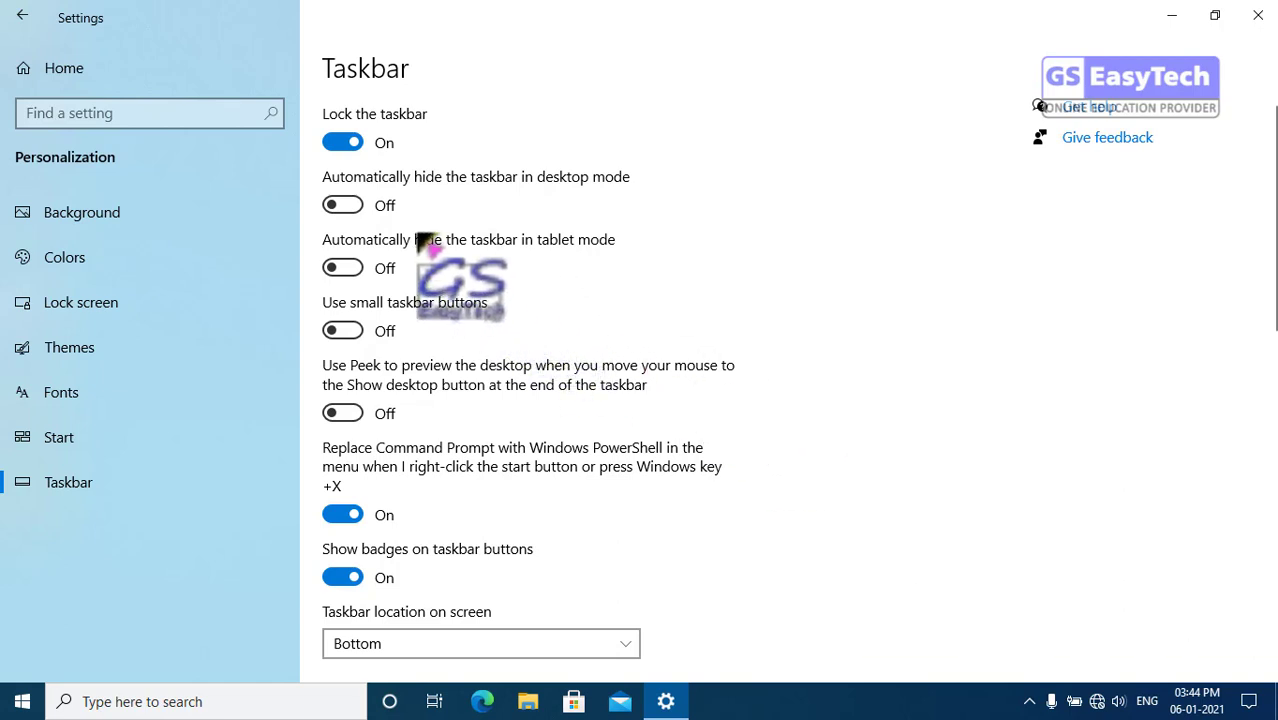
Step: Turn on automatic hiding of the taskbar in desktop mode, reveal the hidden taskbar, and turn the option off again
{"action": "left_click", "coordinate": [343, 205]}
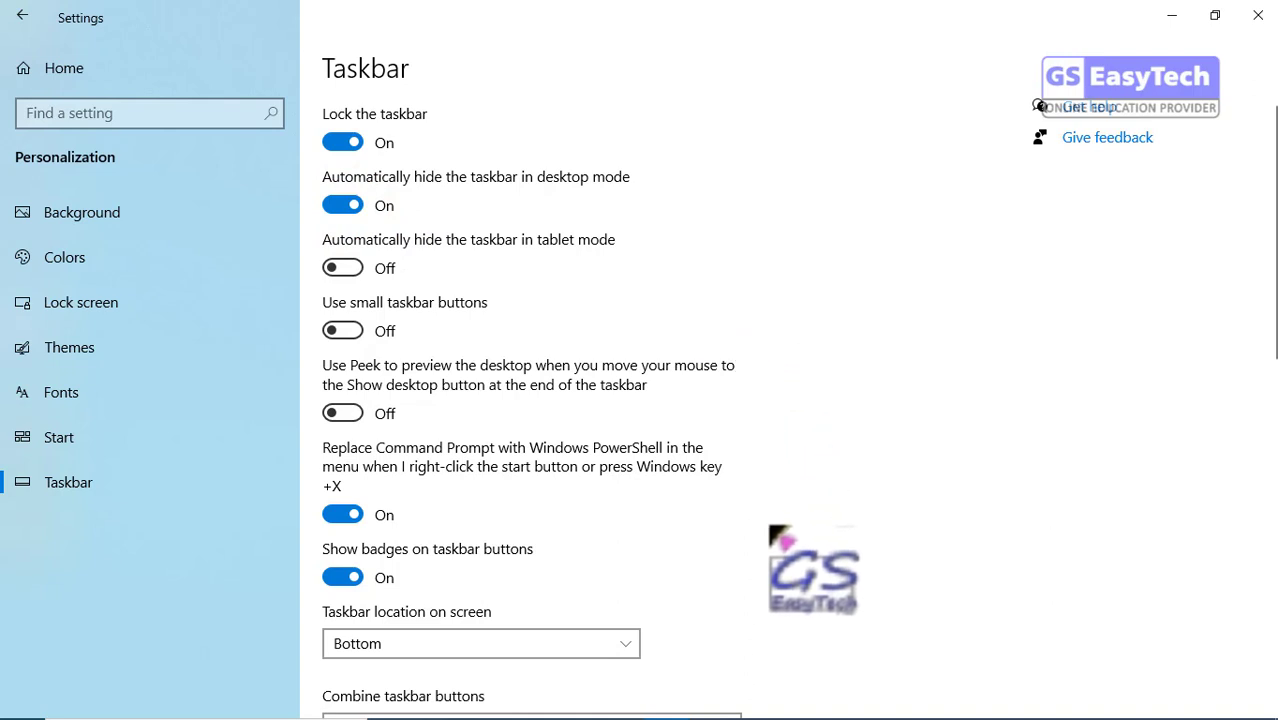
{"action": "mouse_move", "coordinate": [785, 718]}
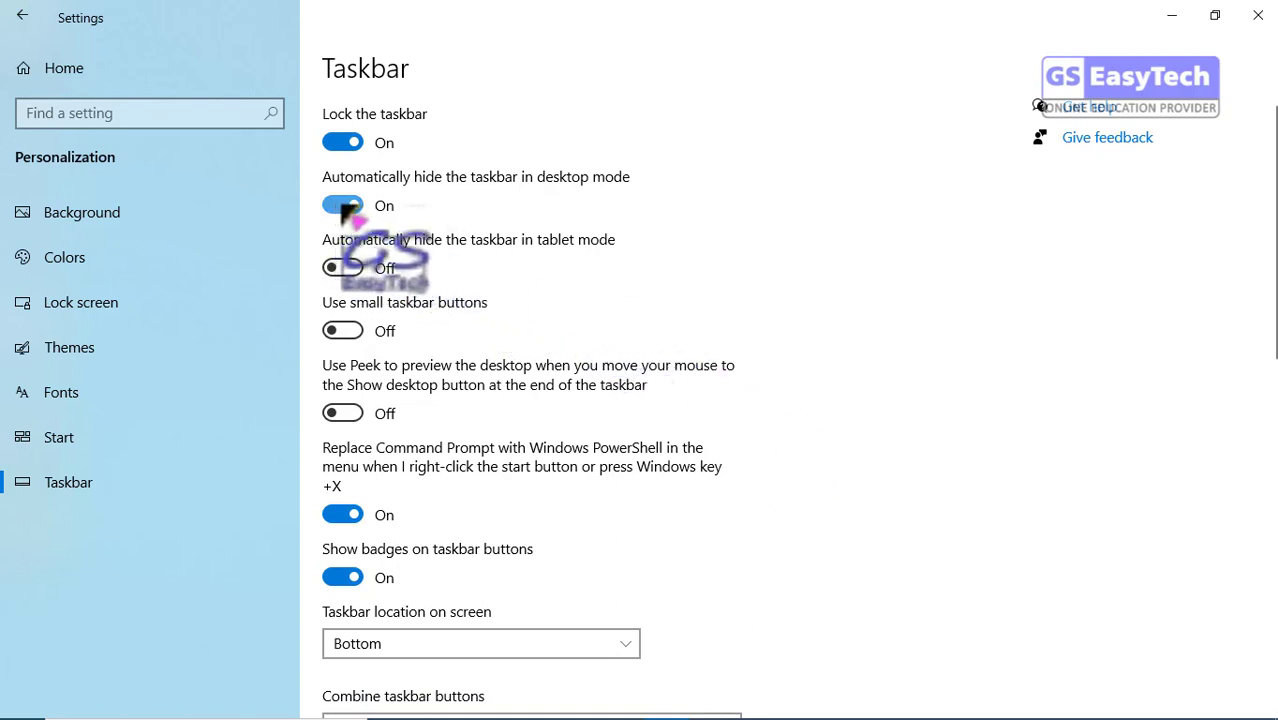
{"action": "left_click", "coordinate": [343, 206]}
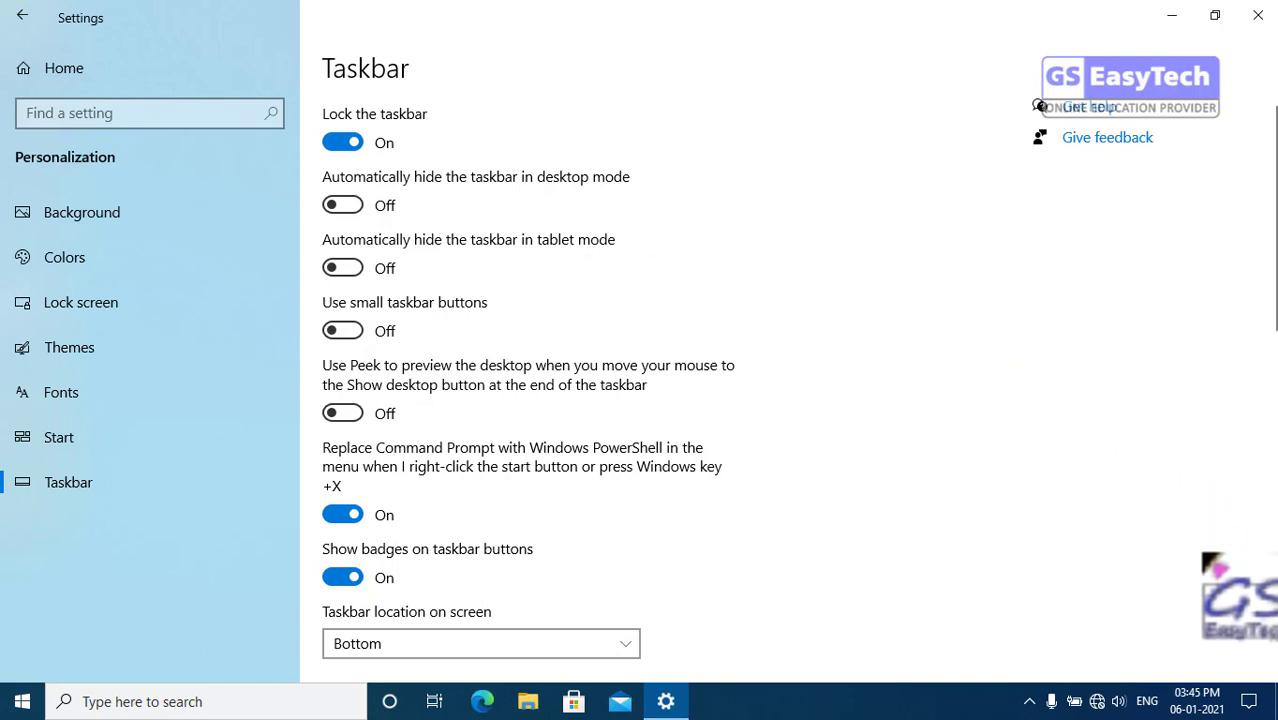
Step: Expand the quick actions in the action center and turn on Tablet mode
{"action": "left_click", "coordinate": [1250, 703]}
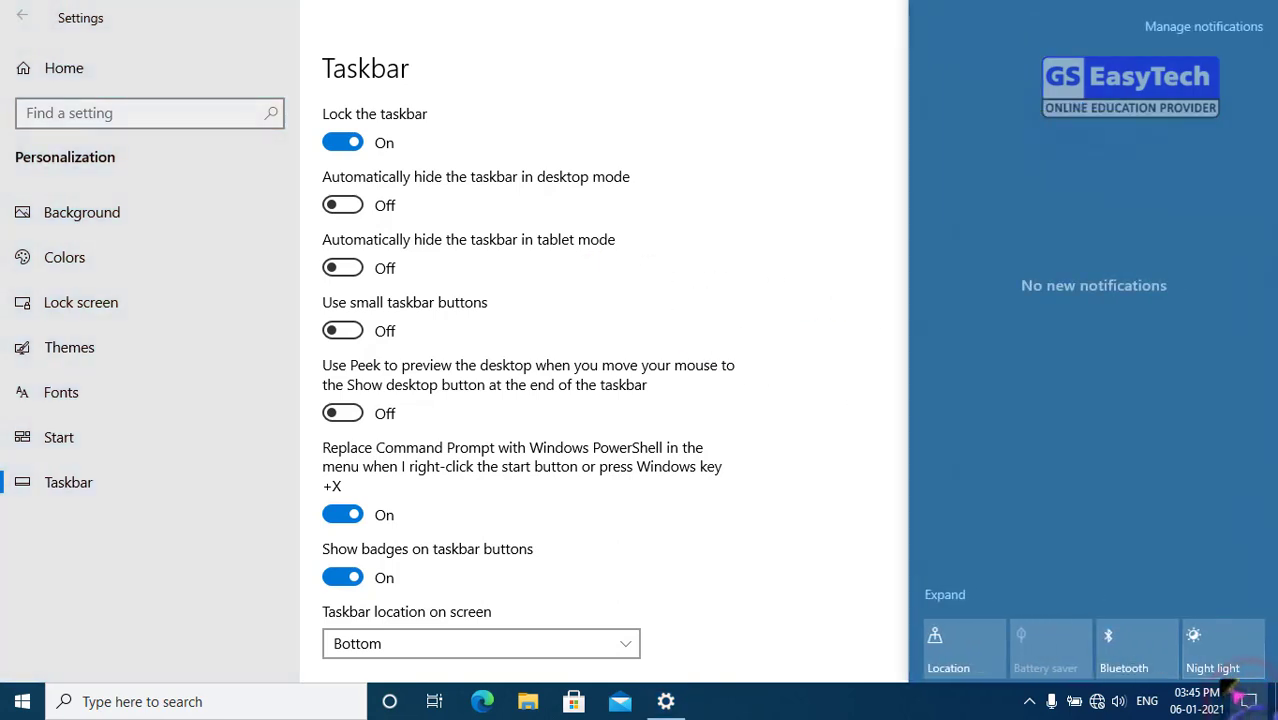
{"action": "left_click", "coordinate": [945, 596]}
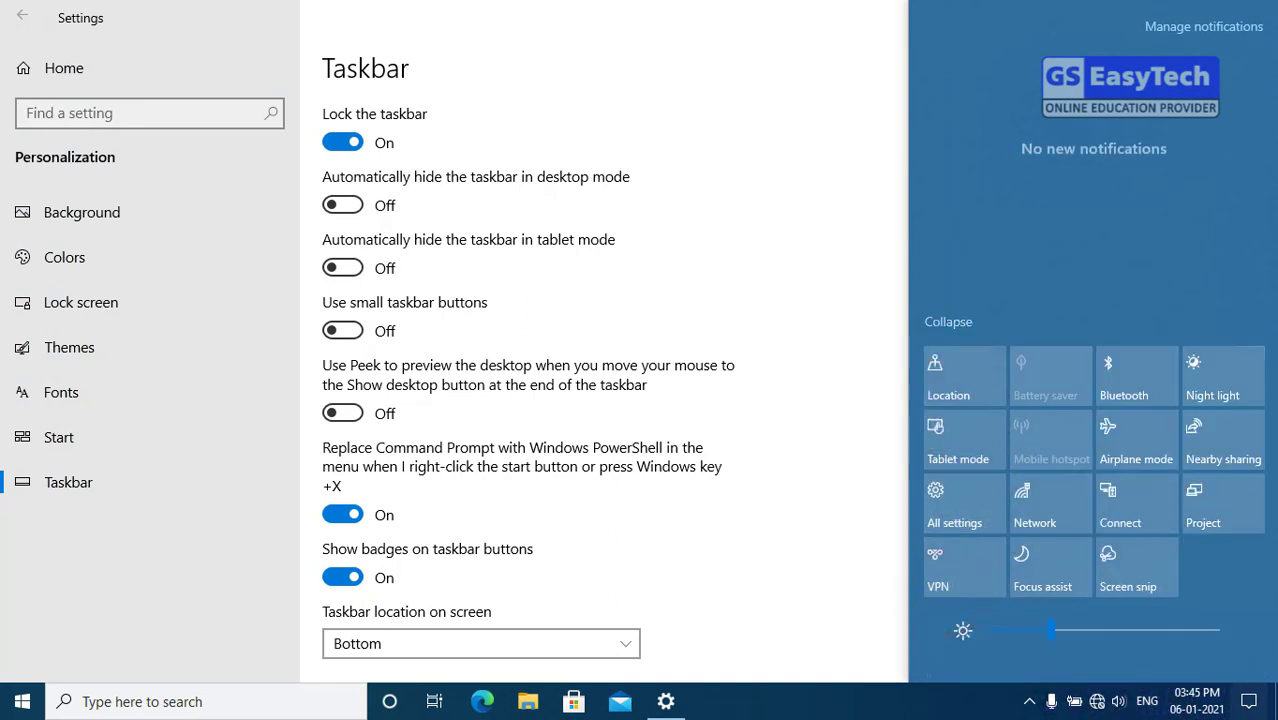
{"action": "left_click", "coordinate": [968, 443]}
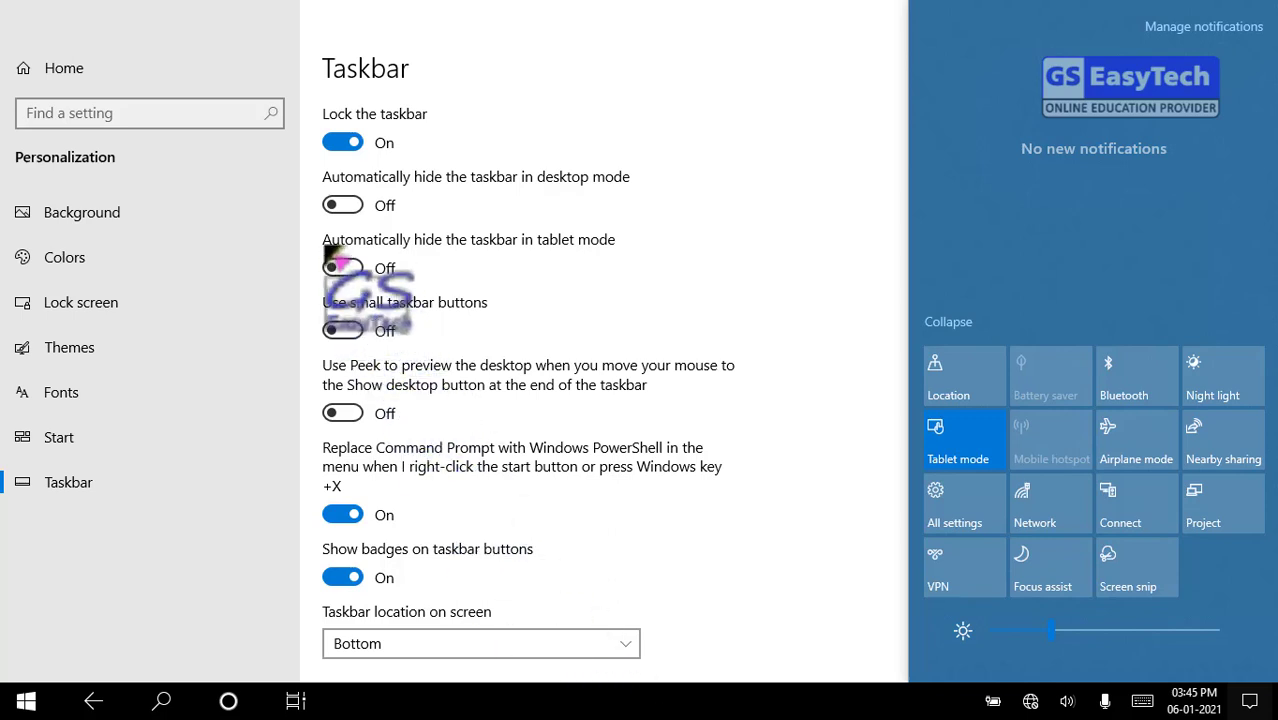
Step: Turn on automatic hiding of the taskbar in tablet mode and turn it off again
{"action": "left_click", "coordinate": [345, 270]}
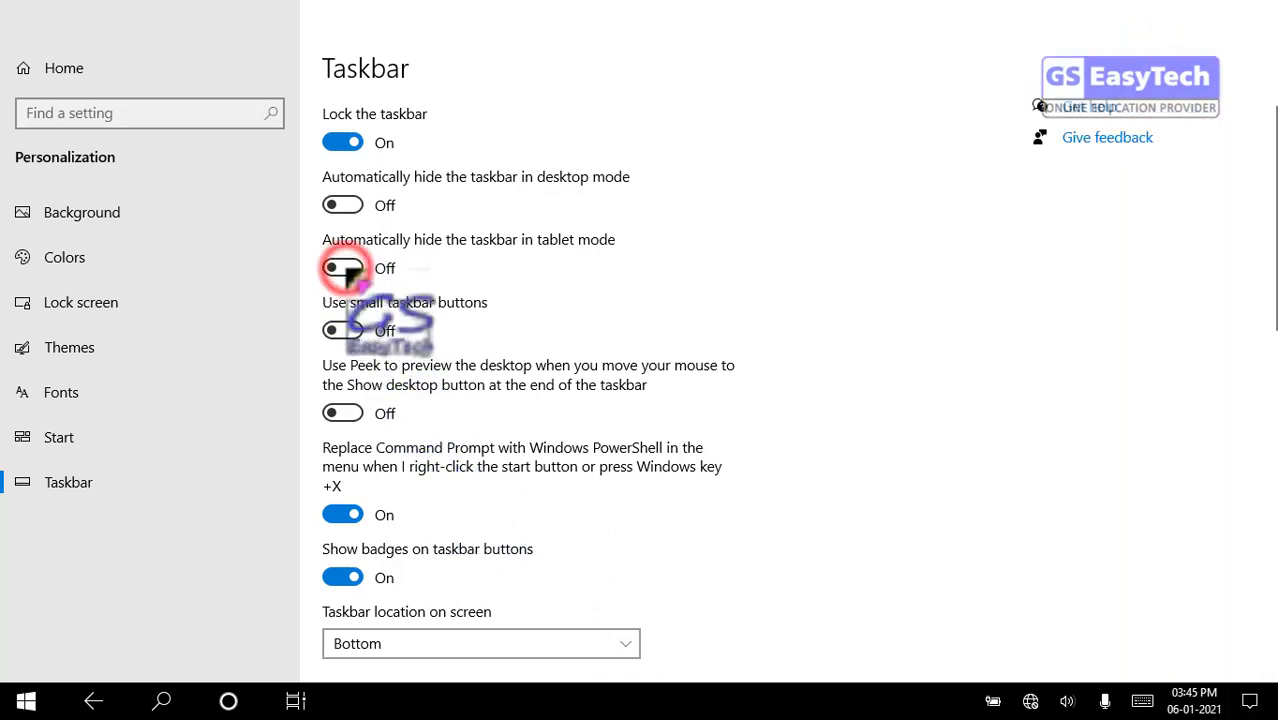
{"action": "left_click", "coordinate": [348, 270]}
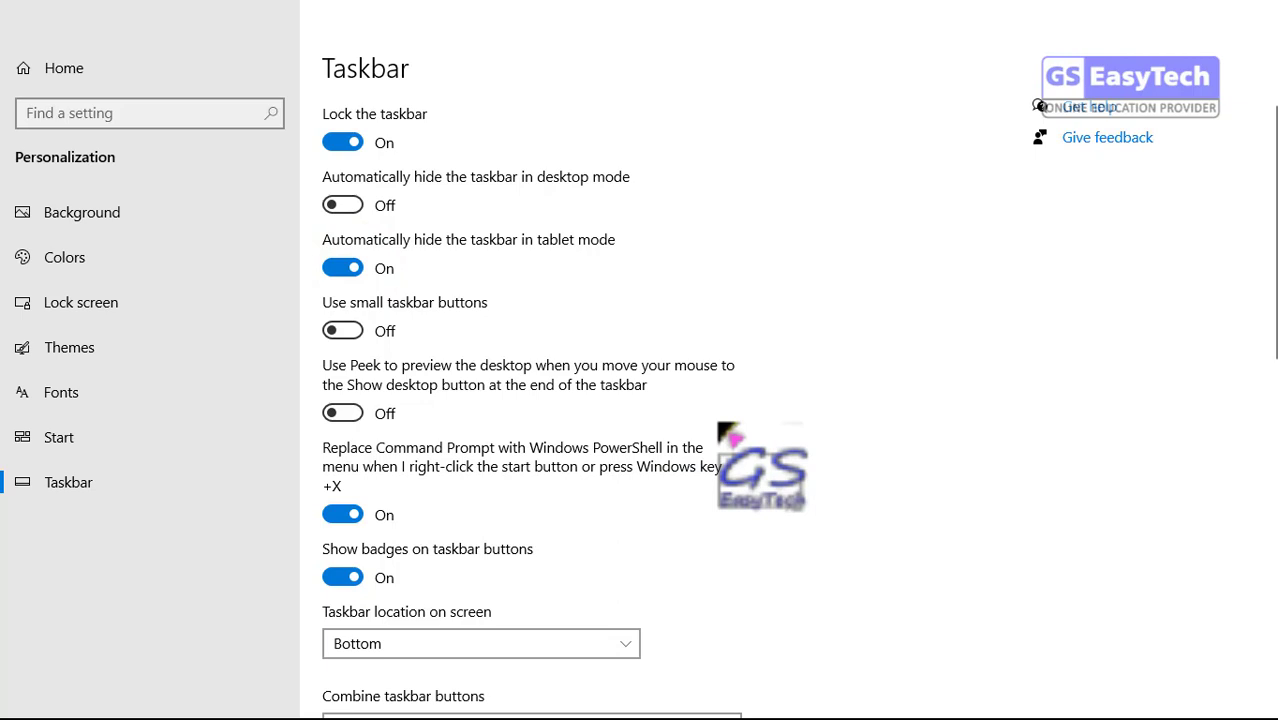
{"action": "left_click", "coordinate": [340, 268]}
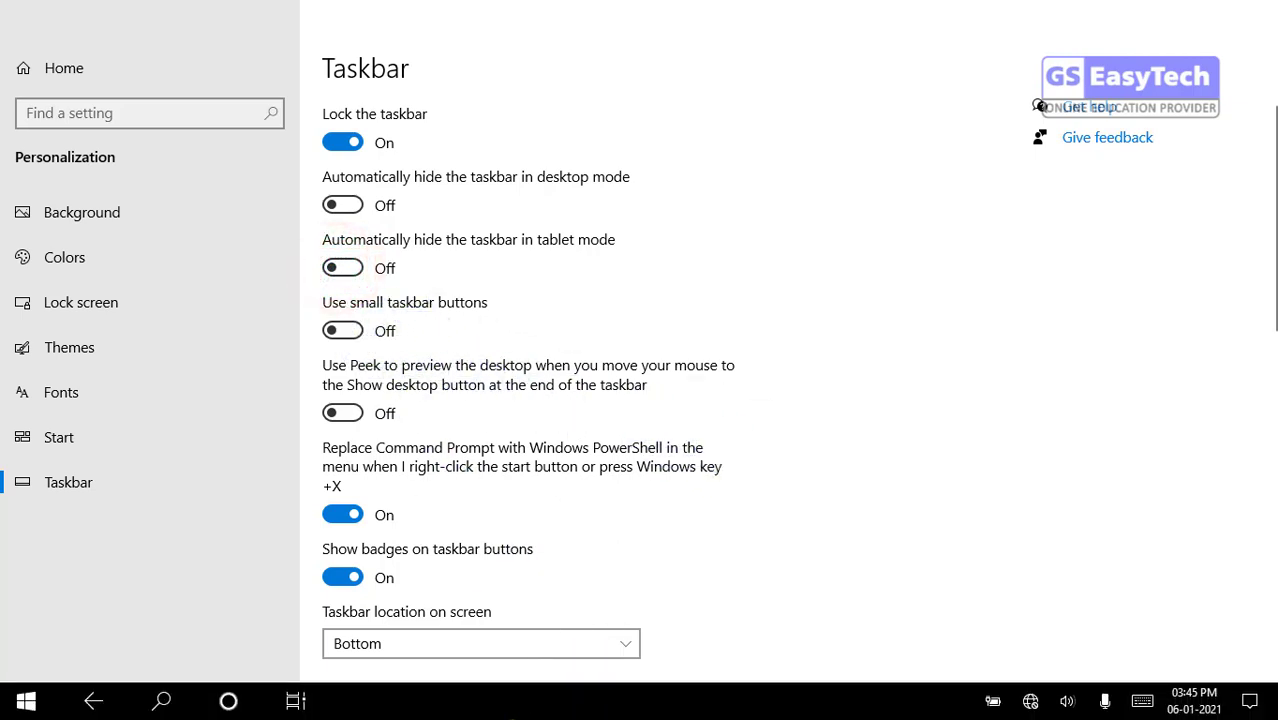
Step: View the tablet-mode Start screen, return to Settings, and turn off Tablet mode in the expanded quick actions
{"action": "left_click", "coordinate": [26, 700]}
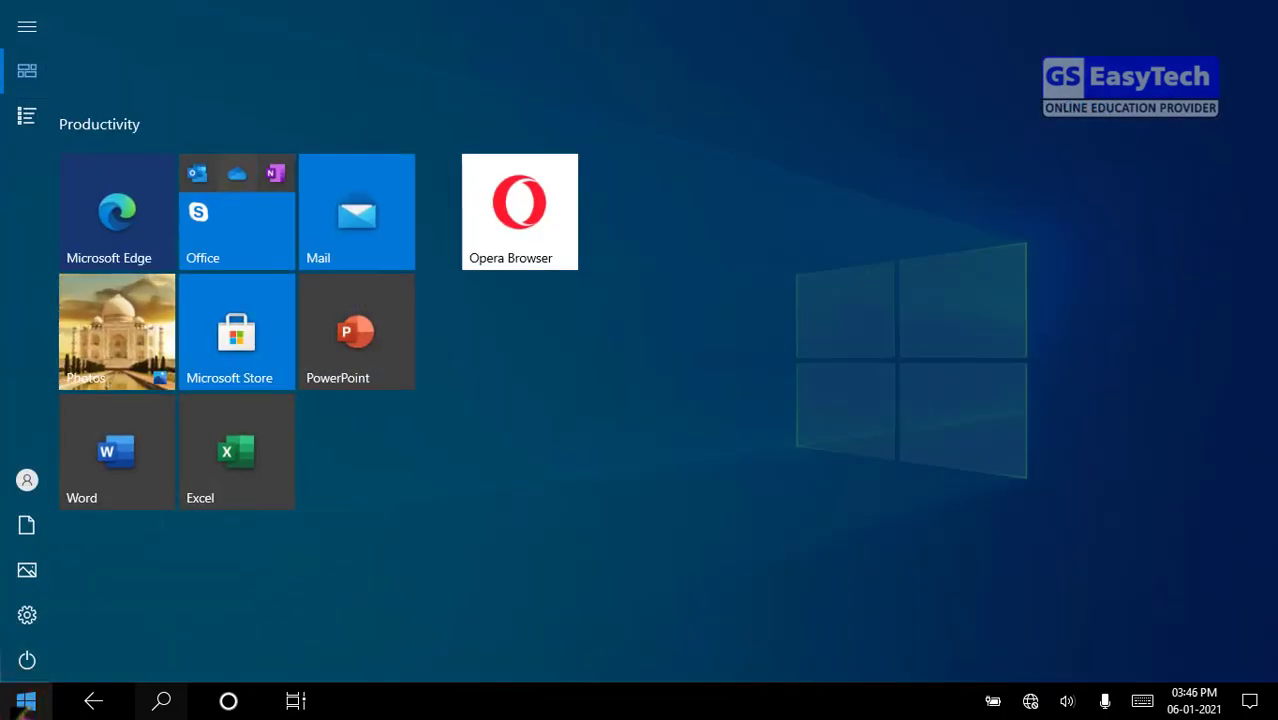
{"action": "left_click", "coordinate": [26, 702]}
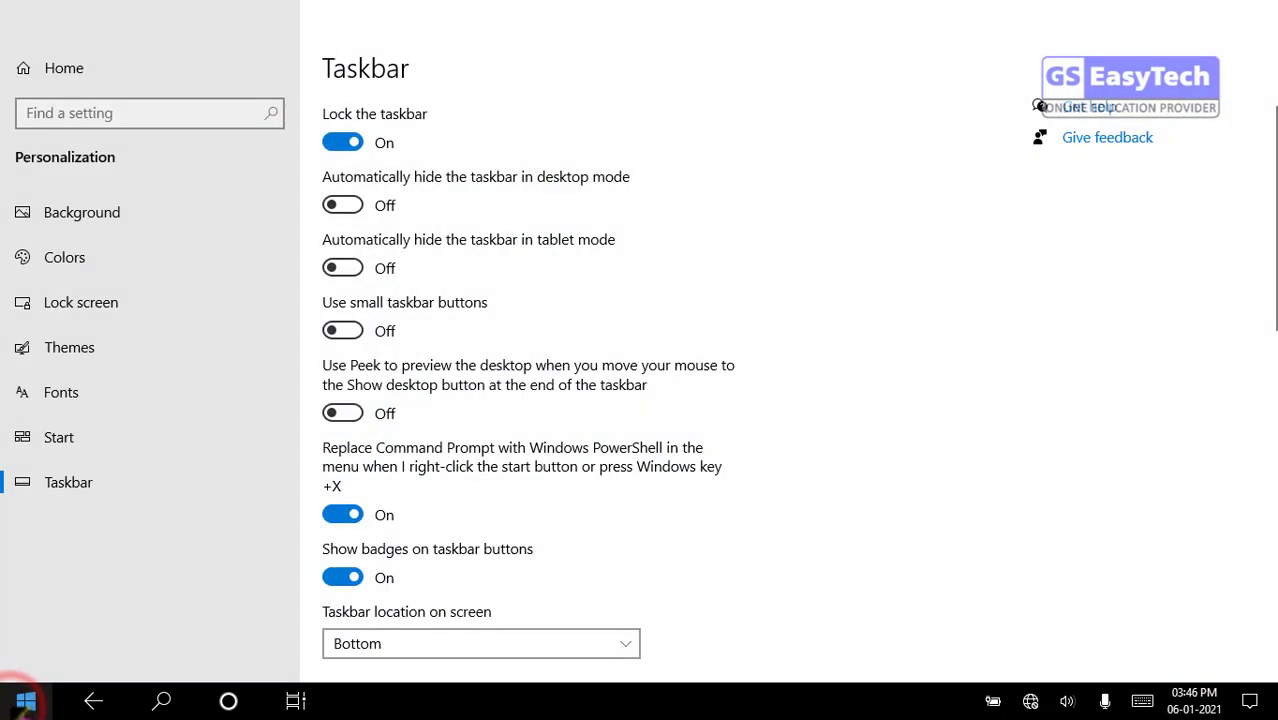
{"action": "left_click", "coordinate": [1252, 702]}
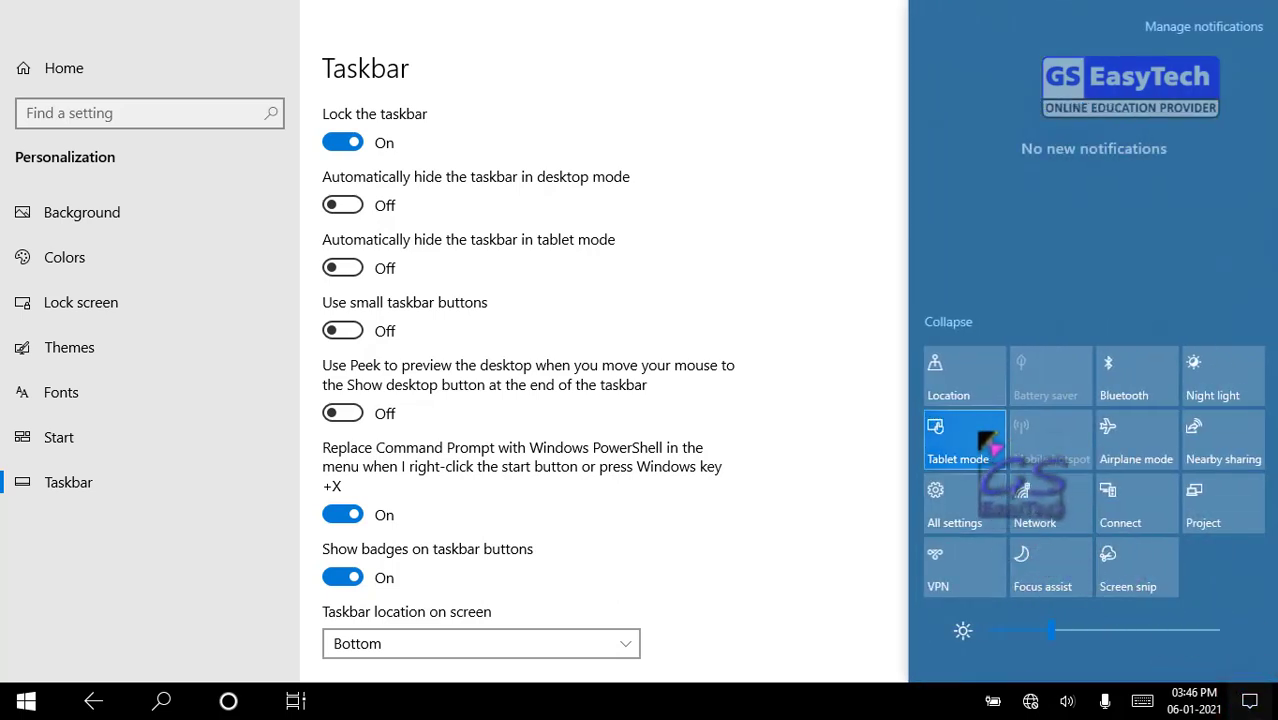
{"action": "left_click", "coordinate": [950, 322]}
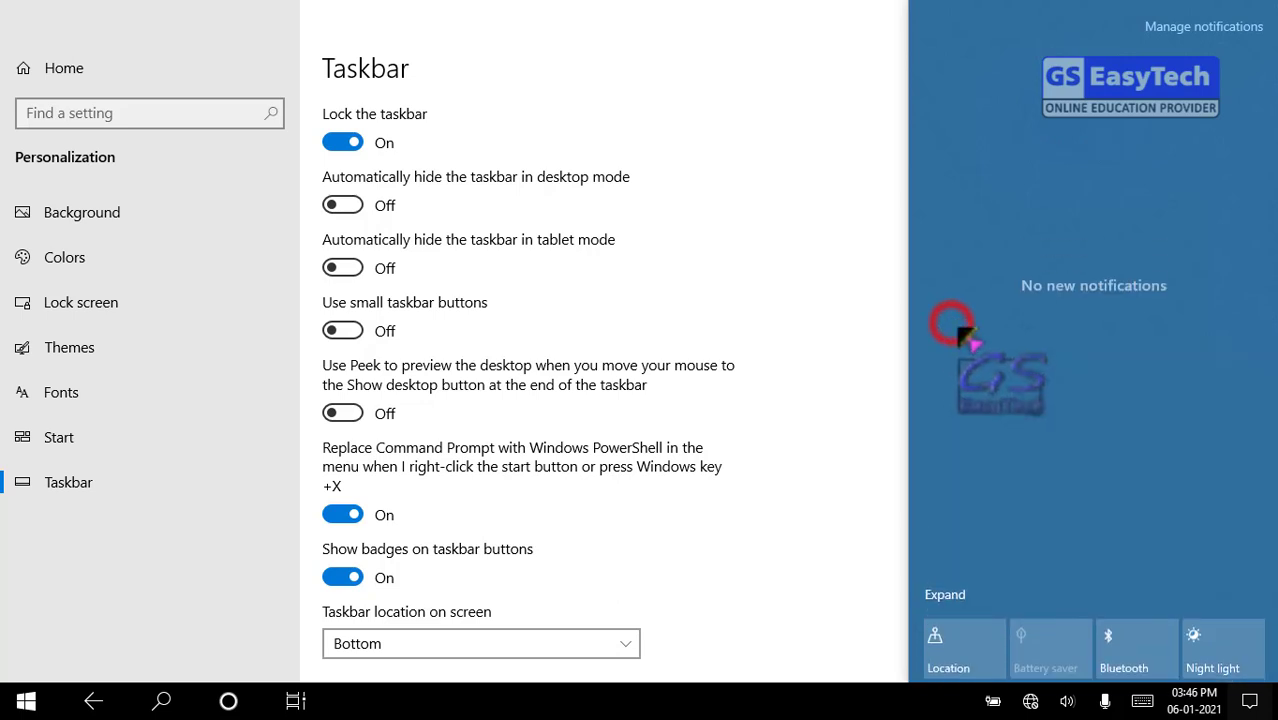
{"action": "left_click", "coordinate": [948, 594]}
{"action": "left_click", "coordinate": [972, 440]}
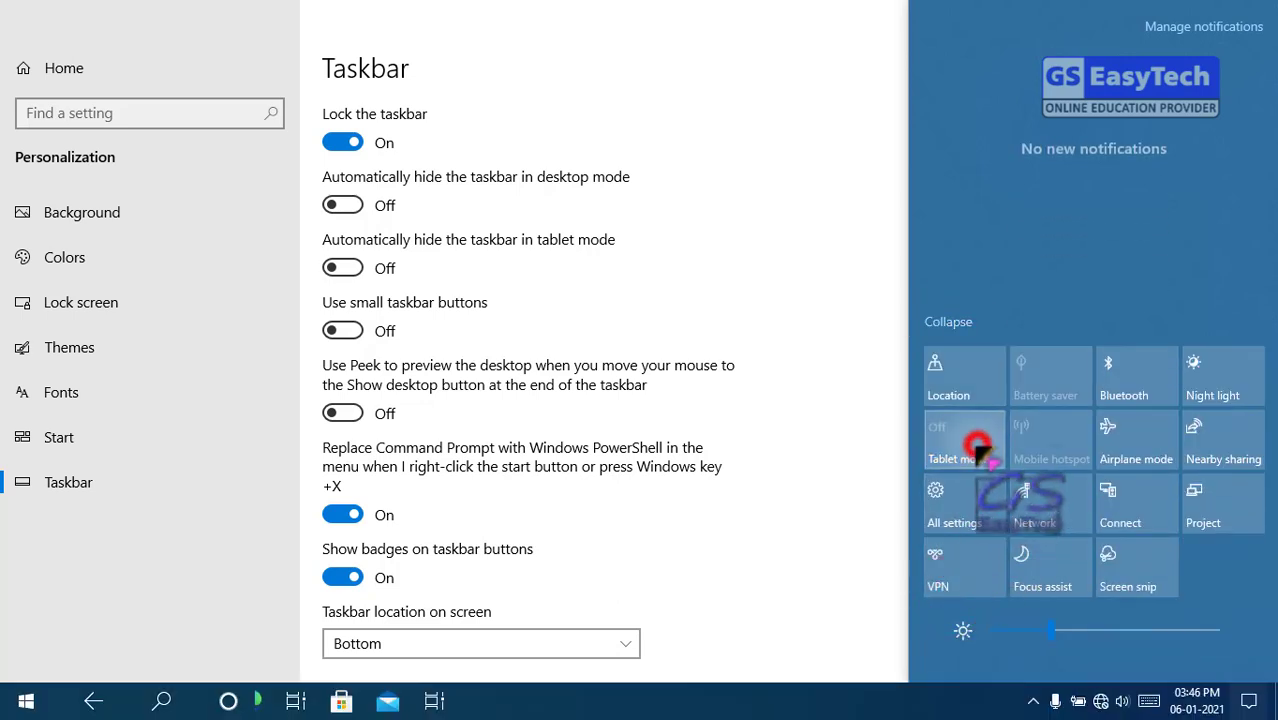
{"action": "left_click", "coordinate": [840, 472]}
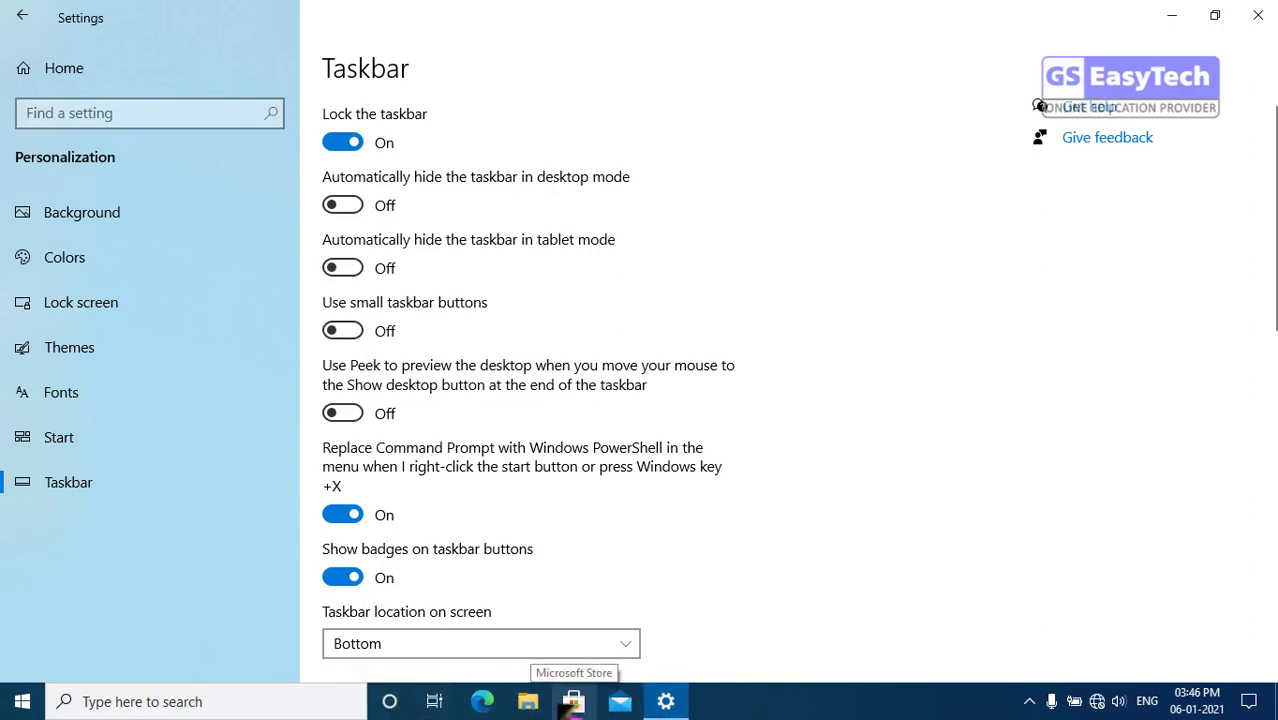
Step: Turn on Use small taskbar buttons to view the smaller taskbar, and turn the option off again
{"action": "left_click", "coordinate": [352, 333]}
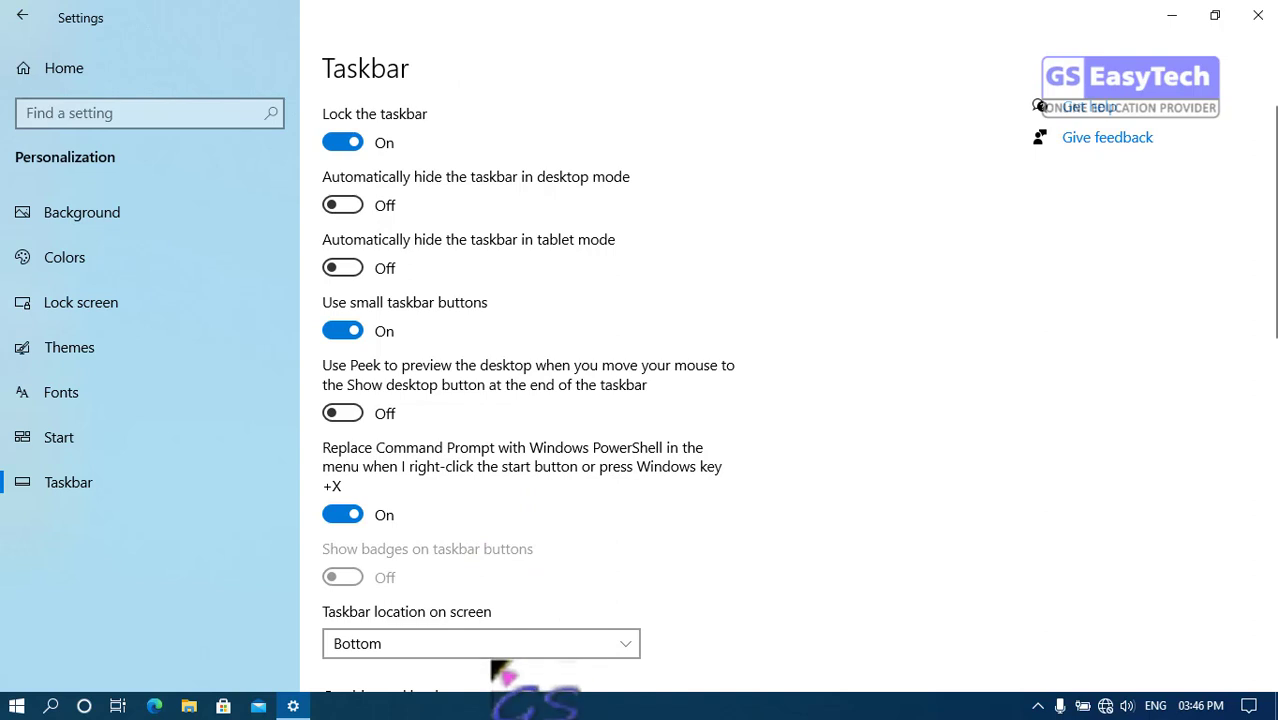
{"action": "left_click", "coordinate": [343, 331]}
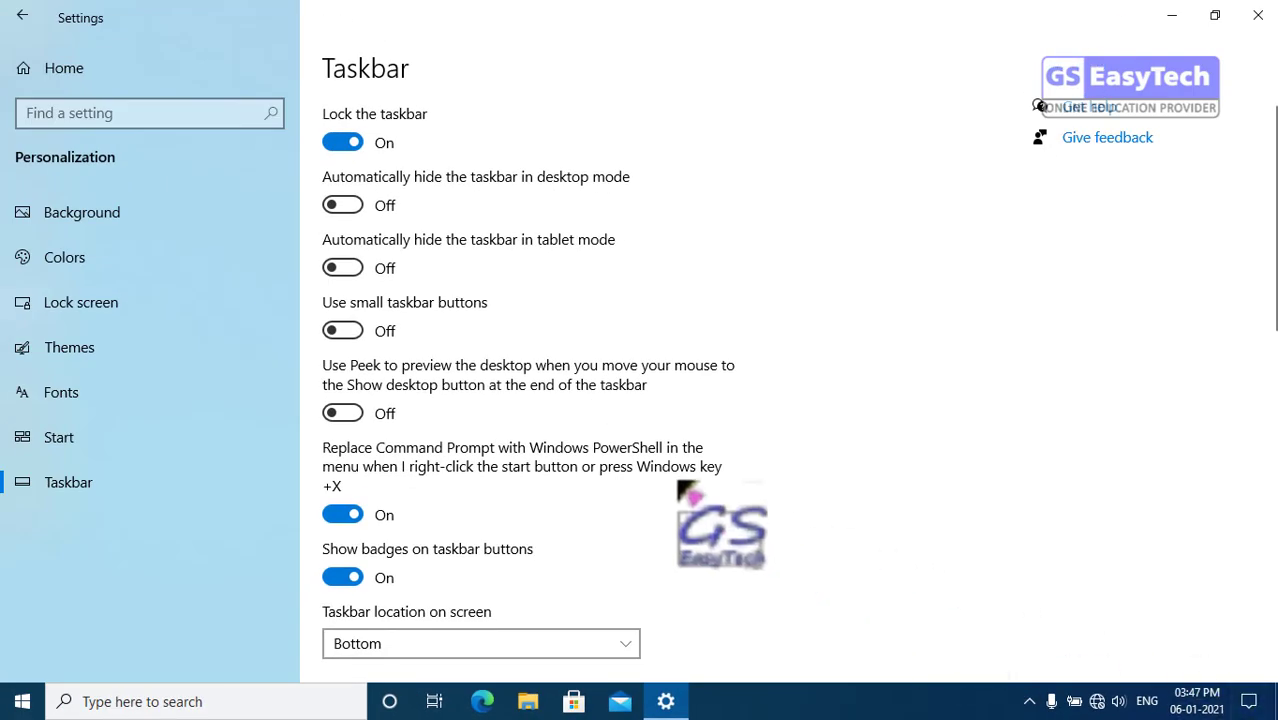
Step: Turn on Use Peek to preview the desktop, try it at the end of the taskbar, and turn Peek off again
{"action": "left_click", "coordinate": [350, 414]}
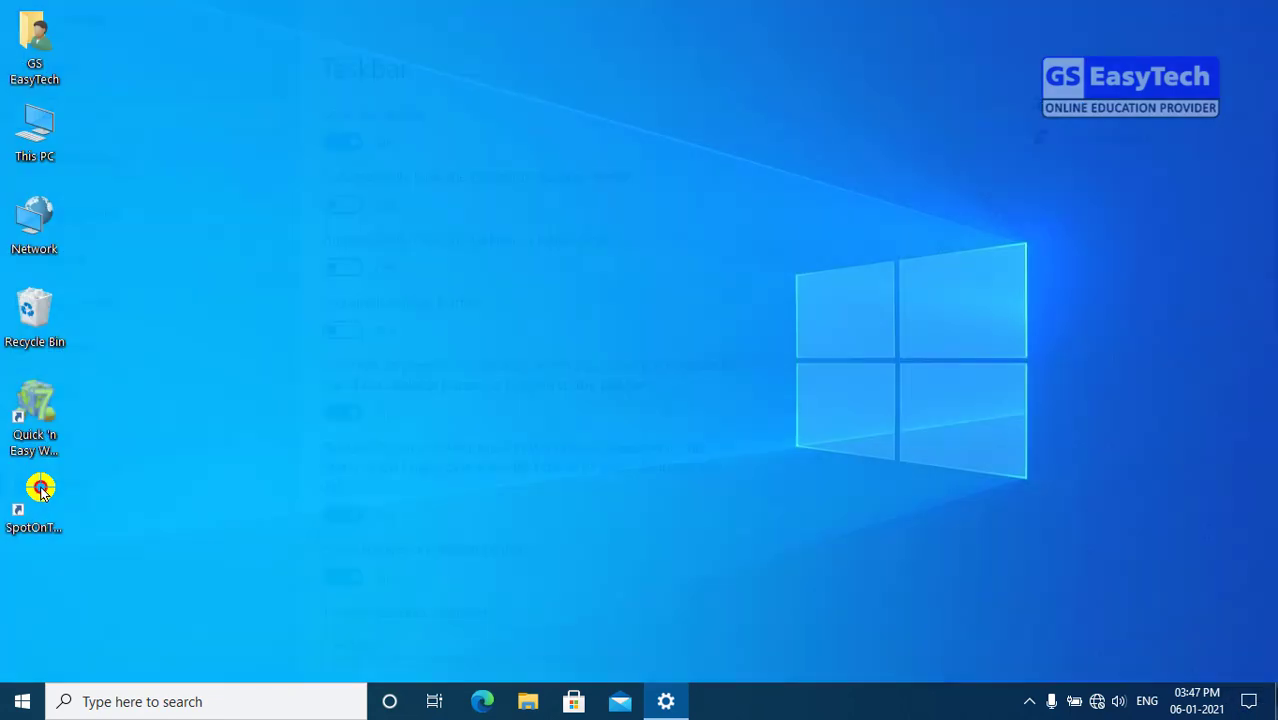
{"action": "left_click", "coordinate": [1275, 701]}
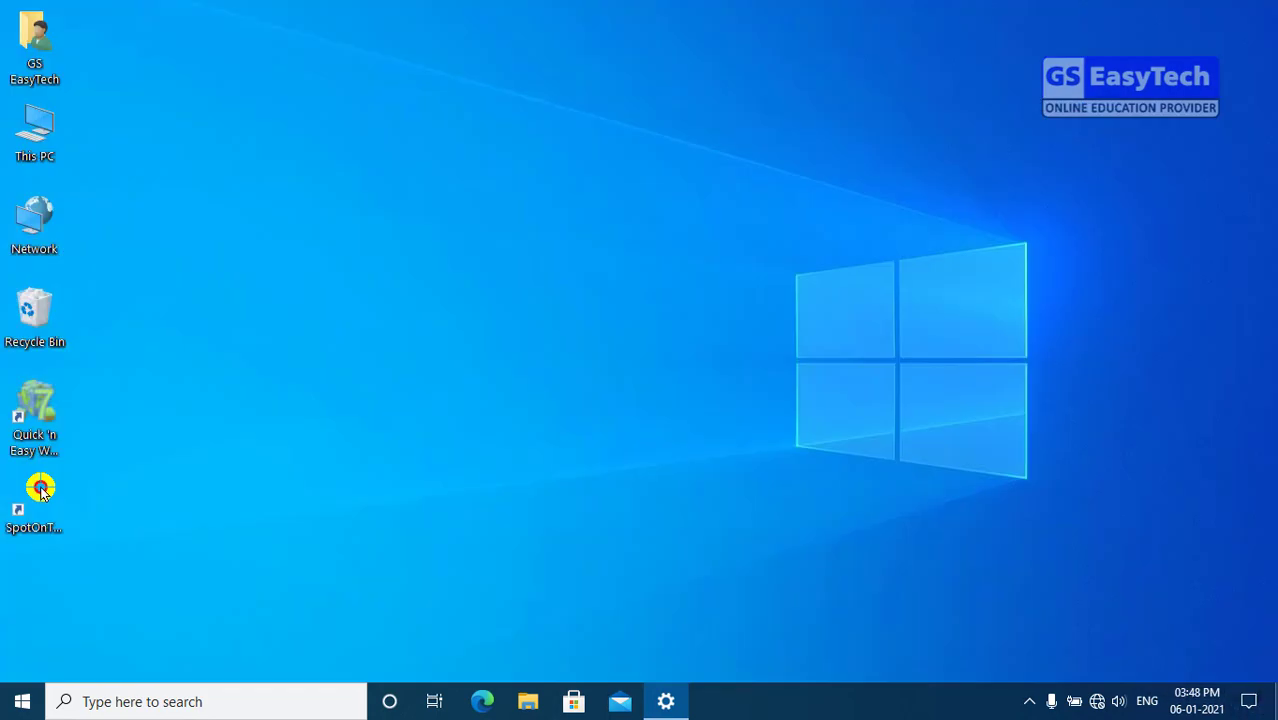
{"action": "left_click", "coordinate": [1275, 690]}
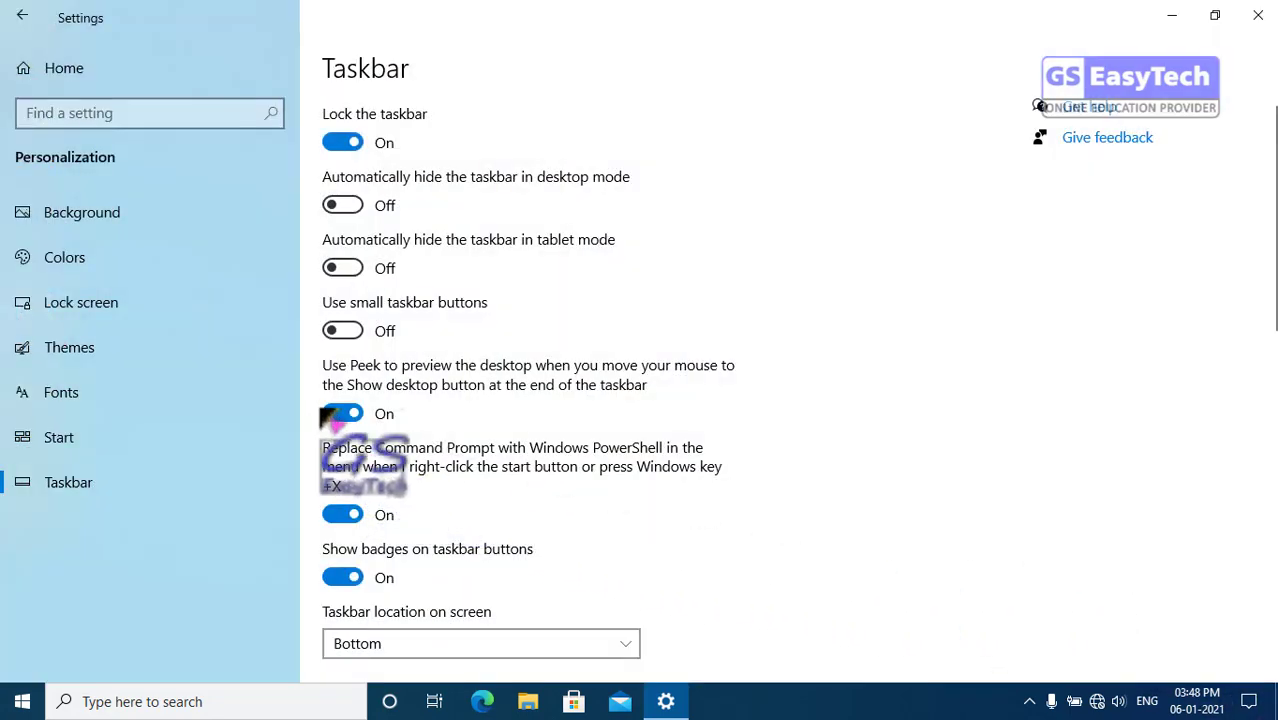
{"action": "left_click", "coordinate": [341, 413]}
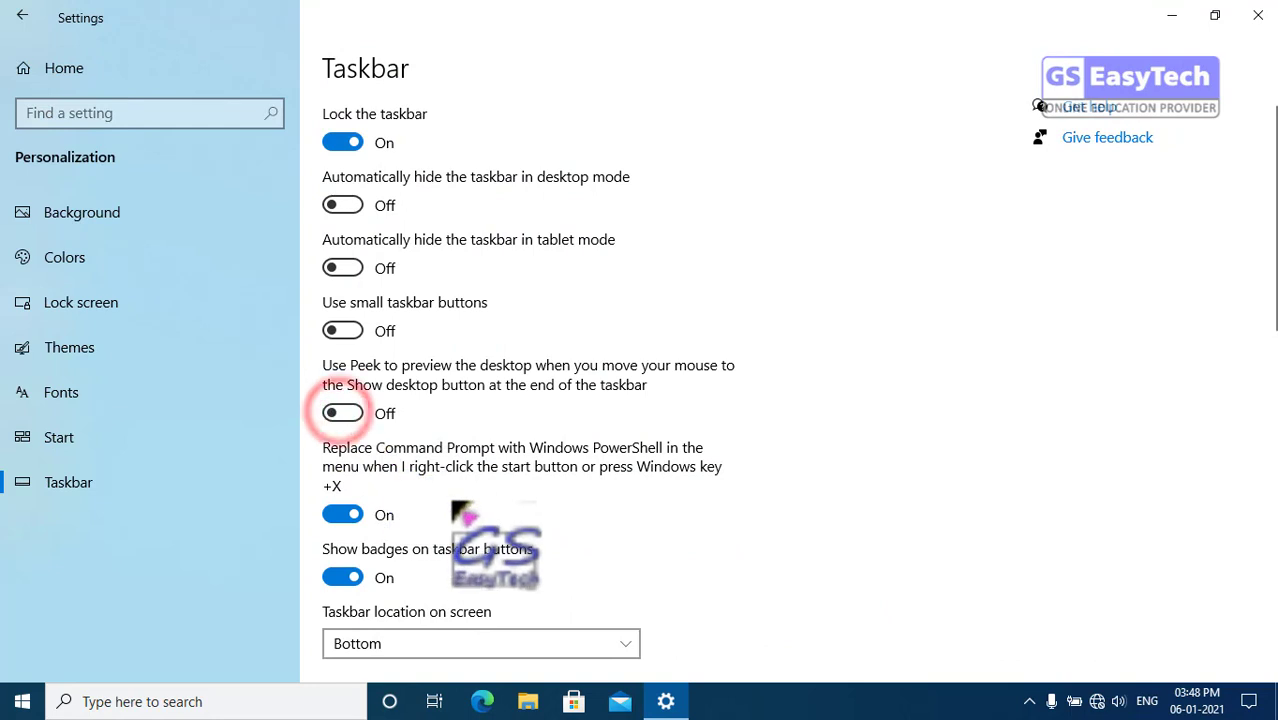
Step: Compare the Start button's context menu with the option to replace Command Prompt with Windows PowerShell on and off, leaving it on
{"action": "scroll", "coordinate": [447, 506], "scroll_direction": "down", "scroll_amount": 1}
{"action": "scroll", "coordinate": [447, 506], "scroll_direction": "down", "scroll_amount": 2}
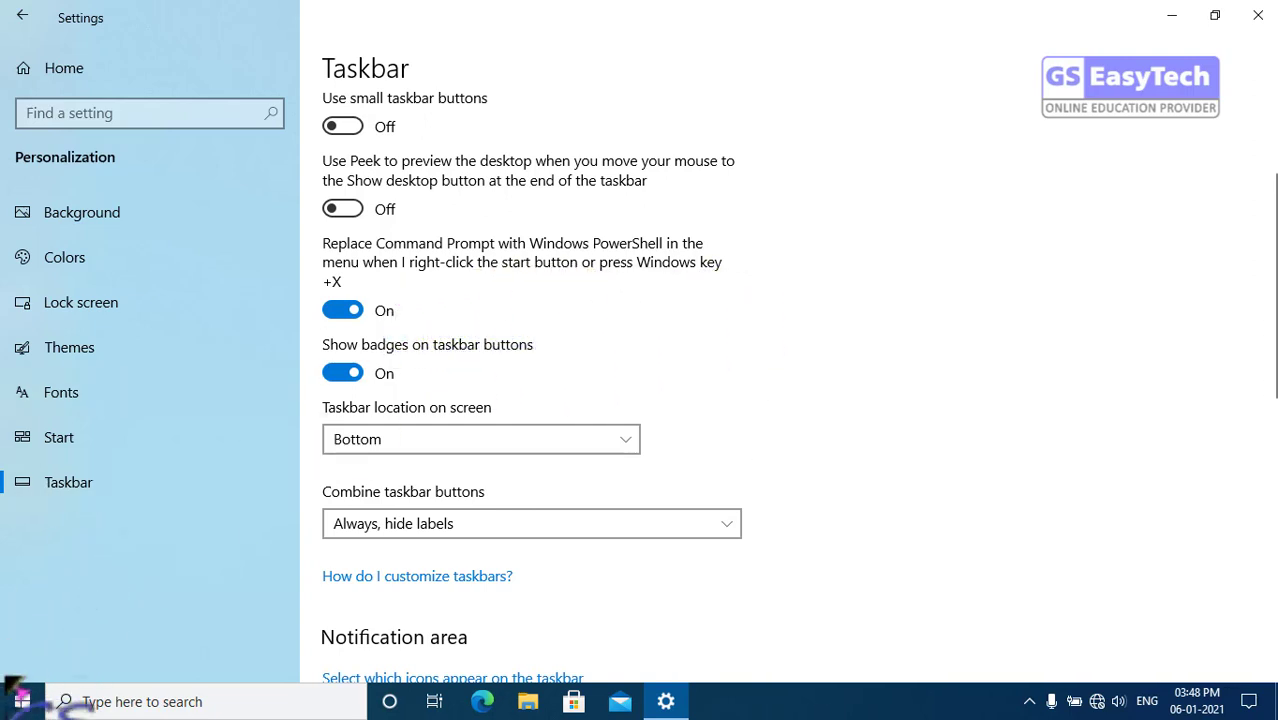
{"action": "right_click", "coordinate": [22, 702]}
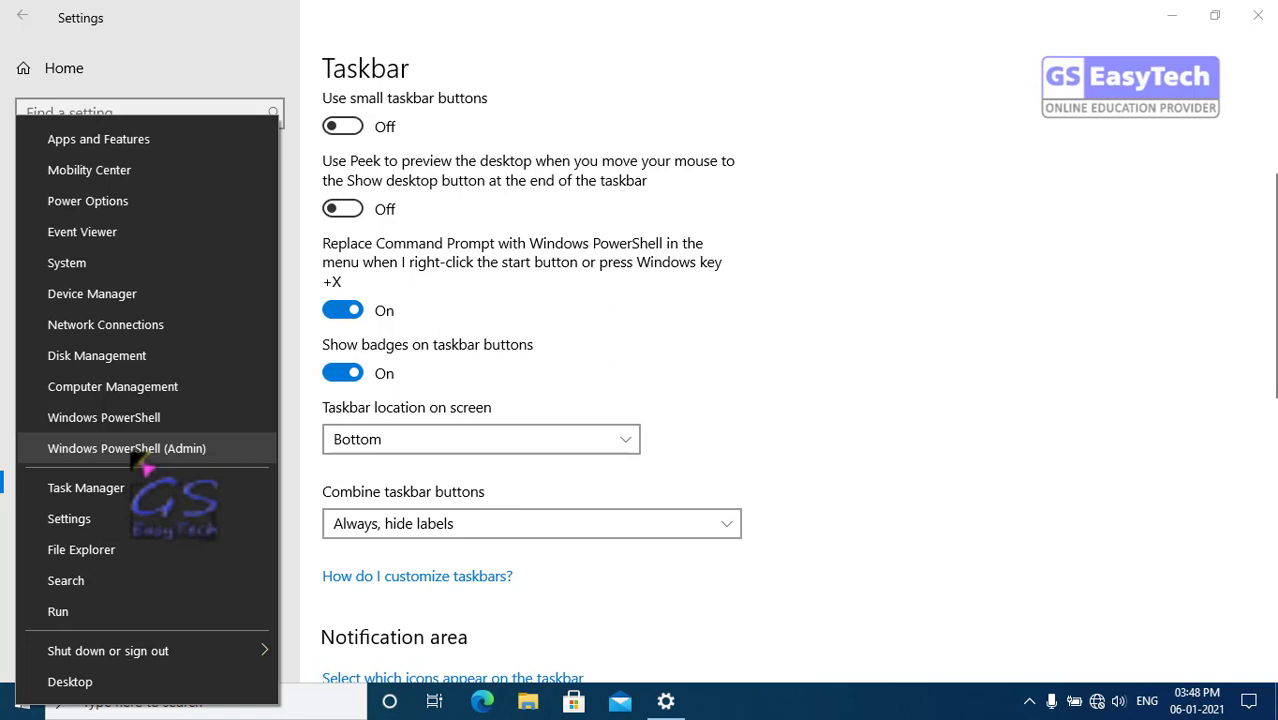
{"action": "left_click", "coordinate": [343, 311]}
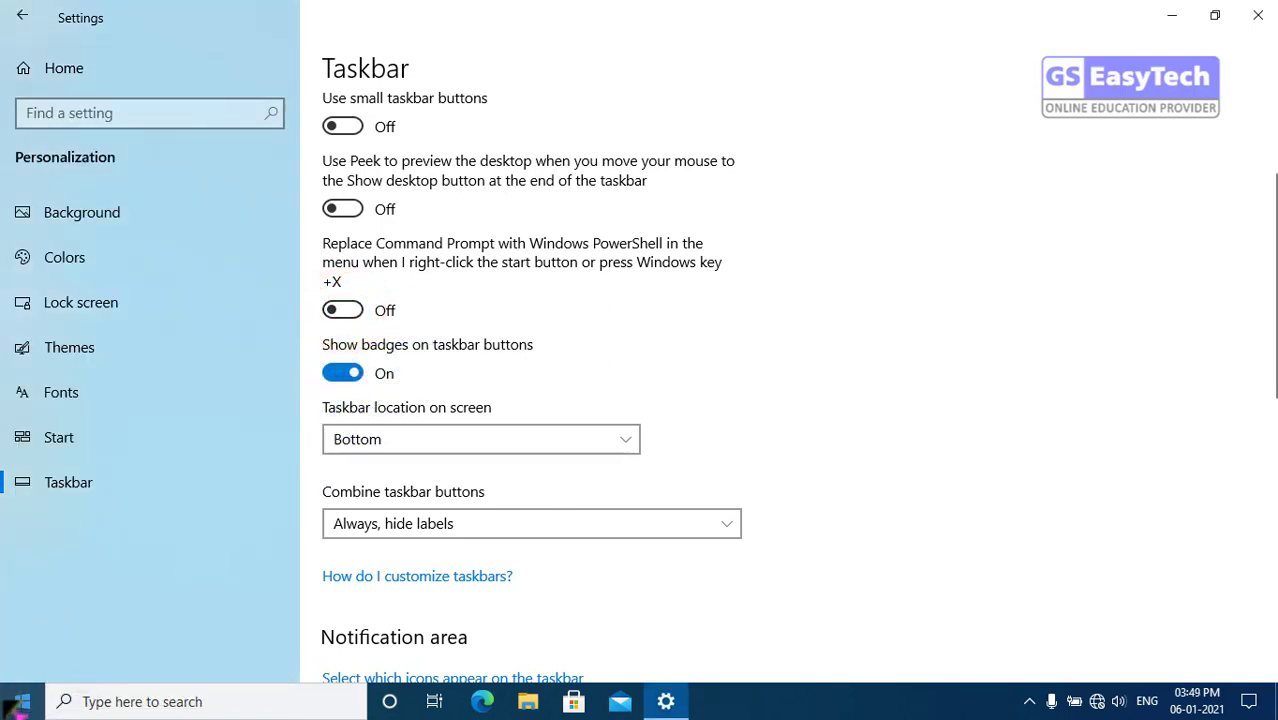
{"action": "right_click", "coordinate": [18, 700]}
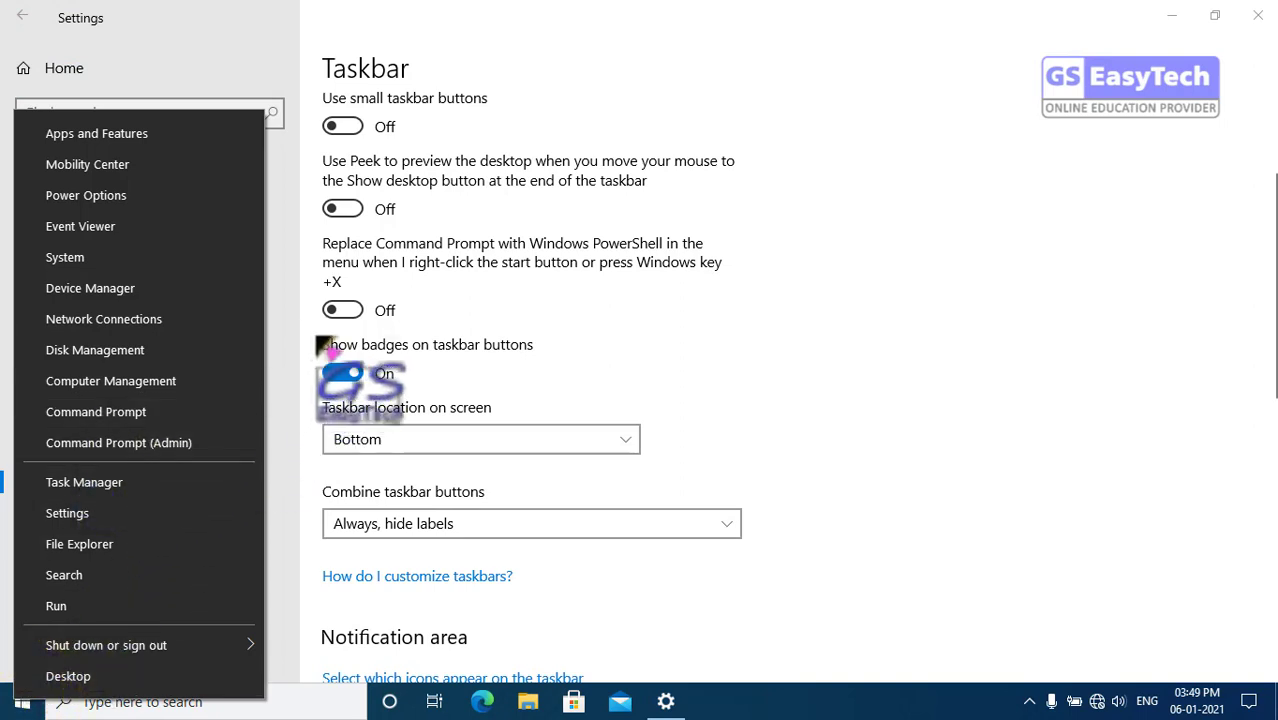
{"action": "left_click", "coordinate": [352, 318]}
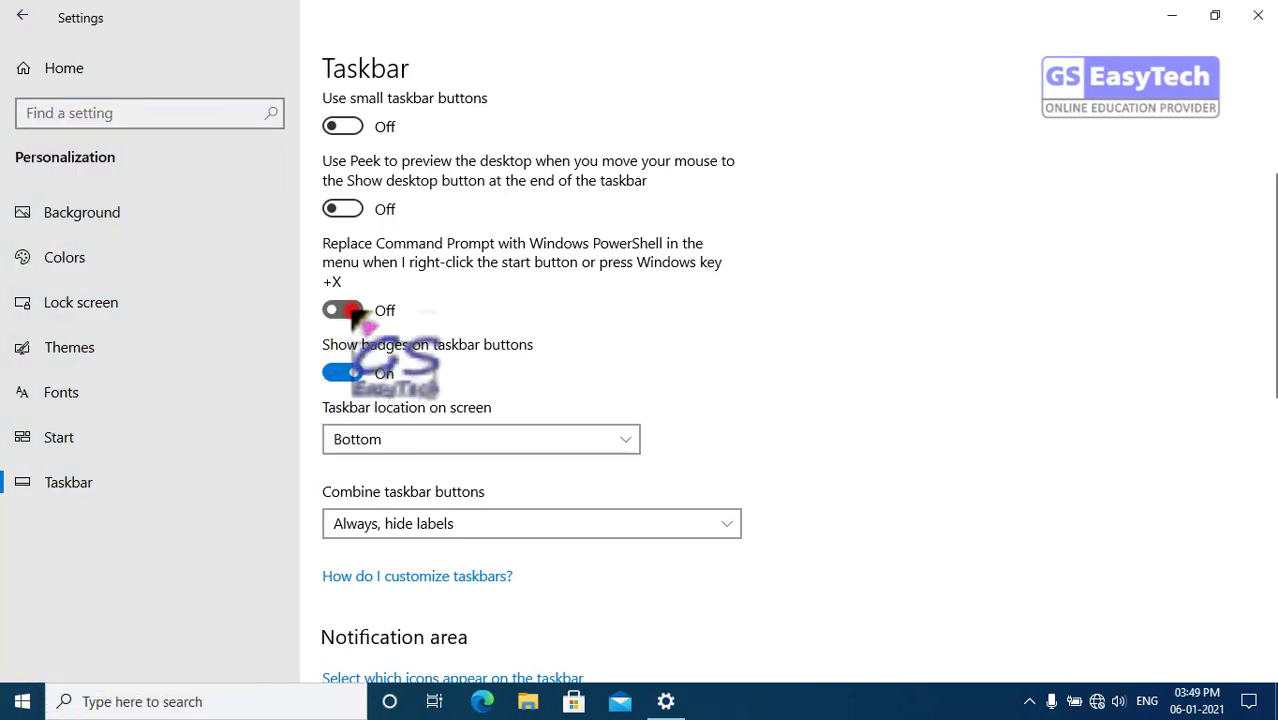
{"action": "left_click", "coordinate": [345, 310]}
{"action": "right_click", "coordinate": [18, 702]}
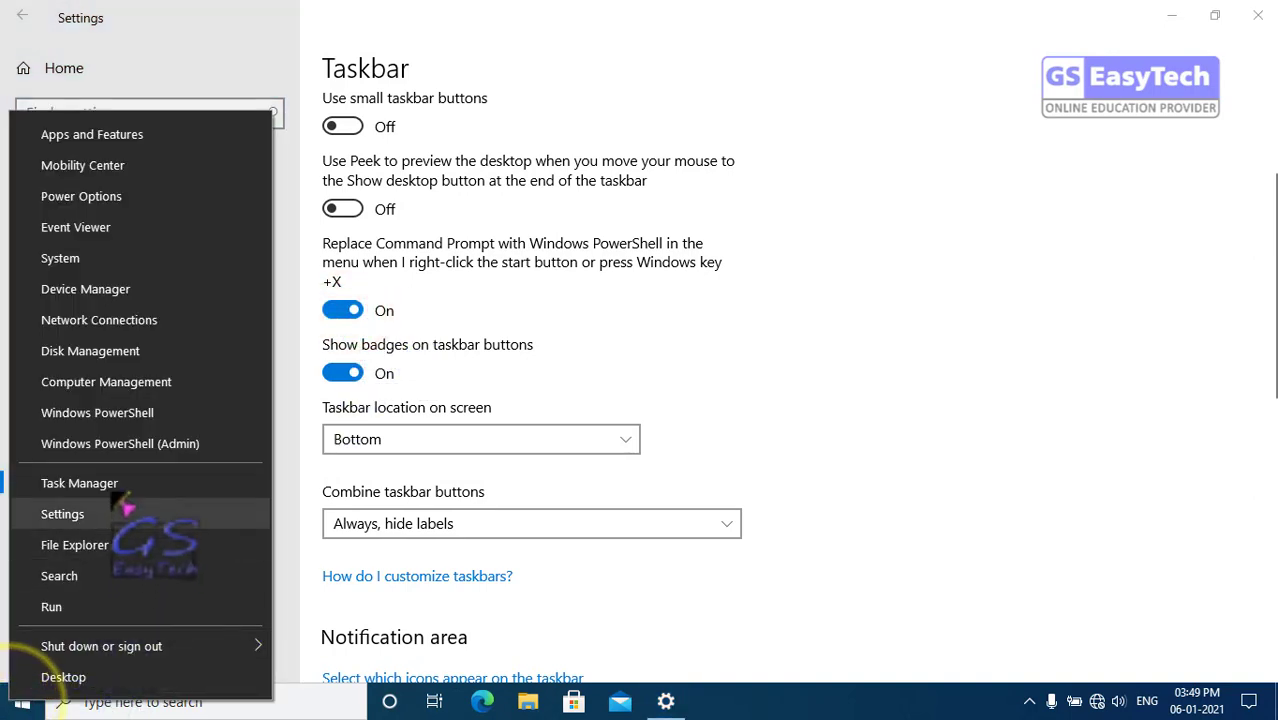
{"action": "left_click", "coordinate": [652, 350]}
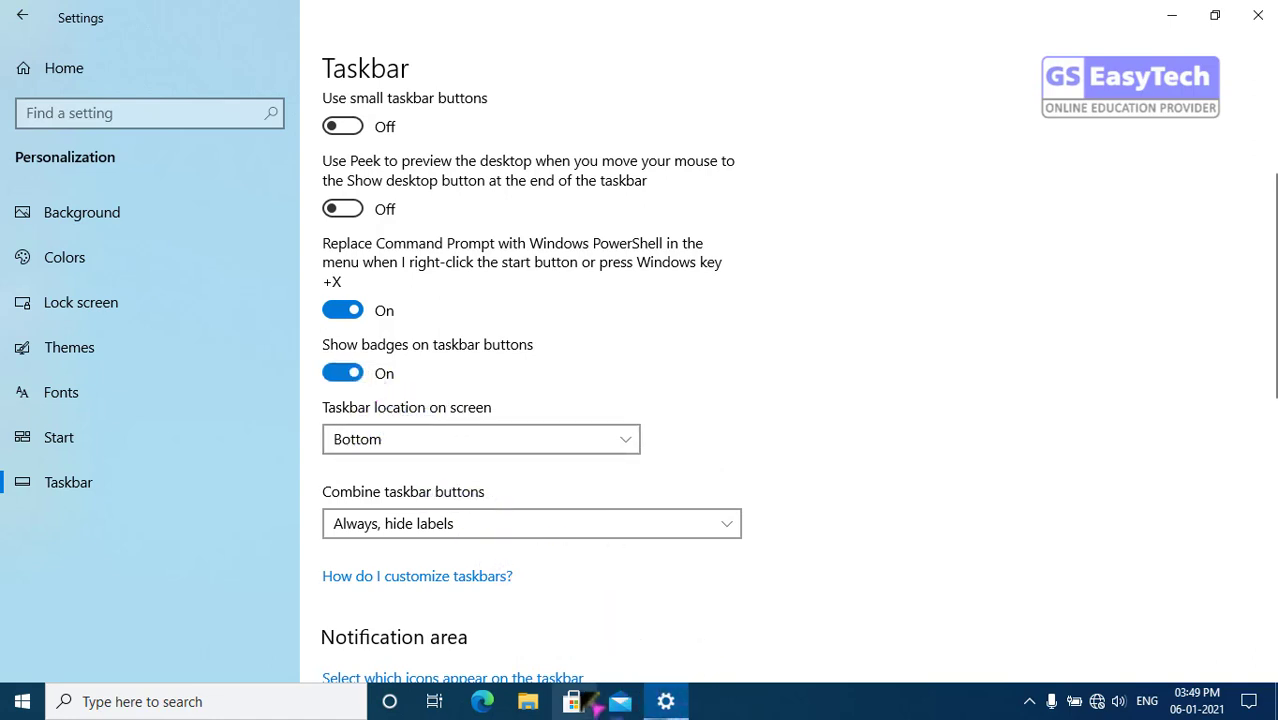
Step: Set Combine taskbar buttons to When taskbar is full to view the labelled buttons, and return it to Always, hide labels
{"action": "scroll", "coordinate": [690, 515], "scroll_direction": "down", "scroll_amount": 2}
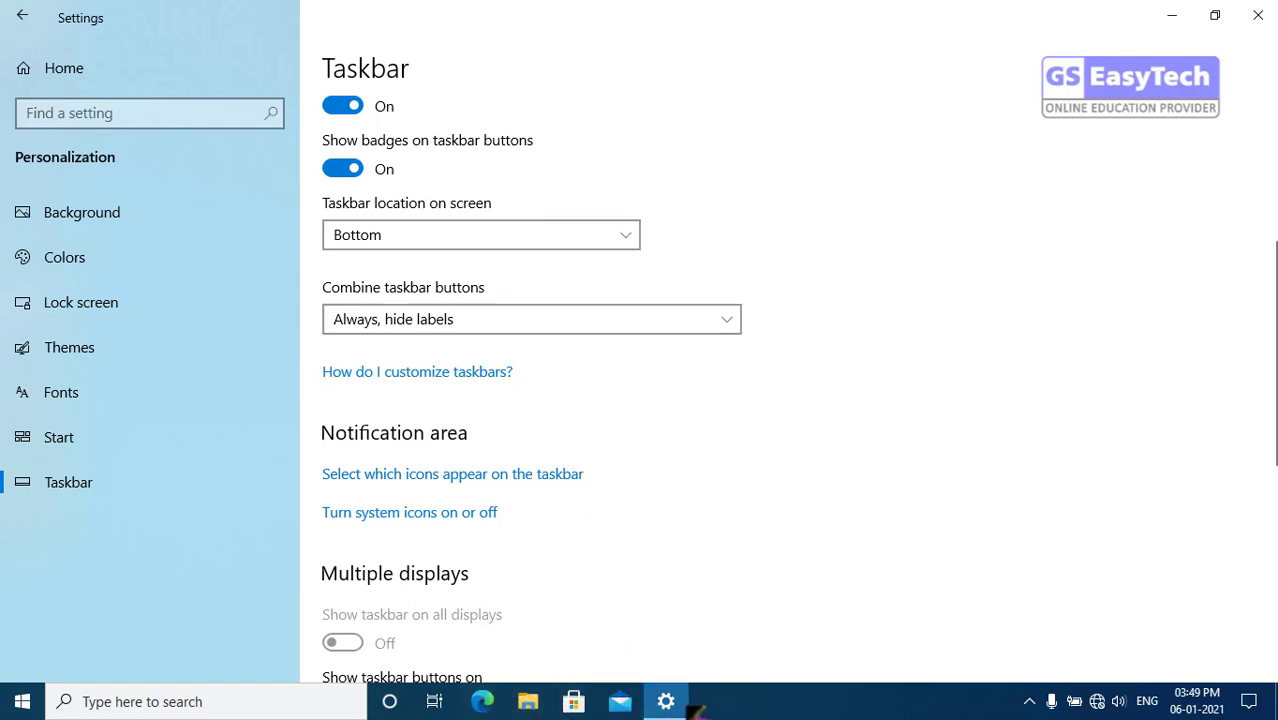
{"action": "left_click", "coordinate": [561, 318]}
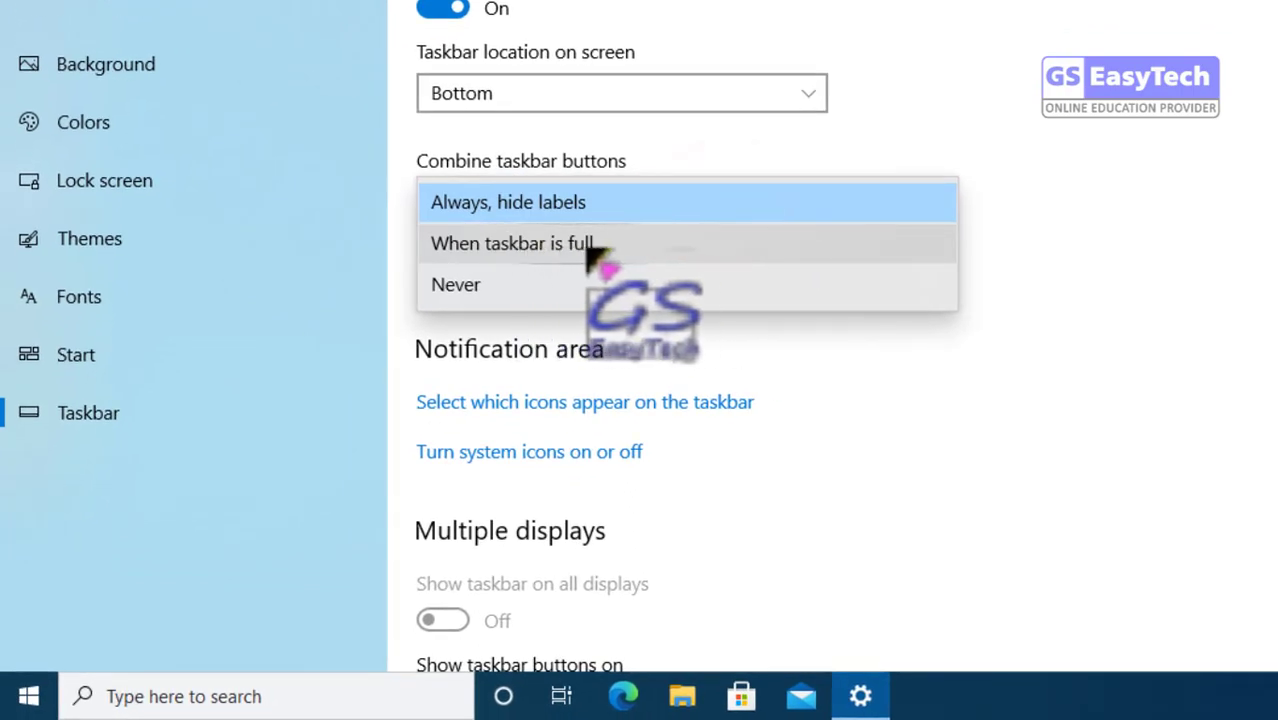
{"action": "left_click", "coordinate": [588, 250]}
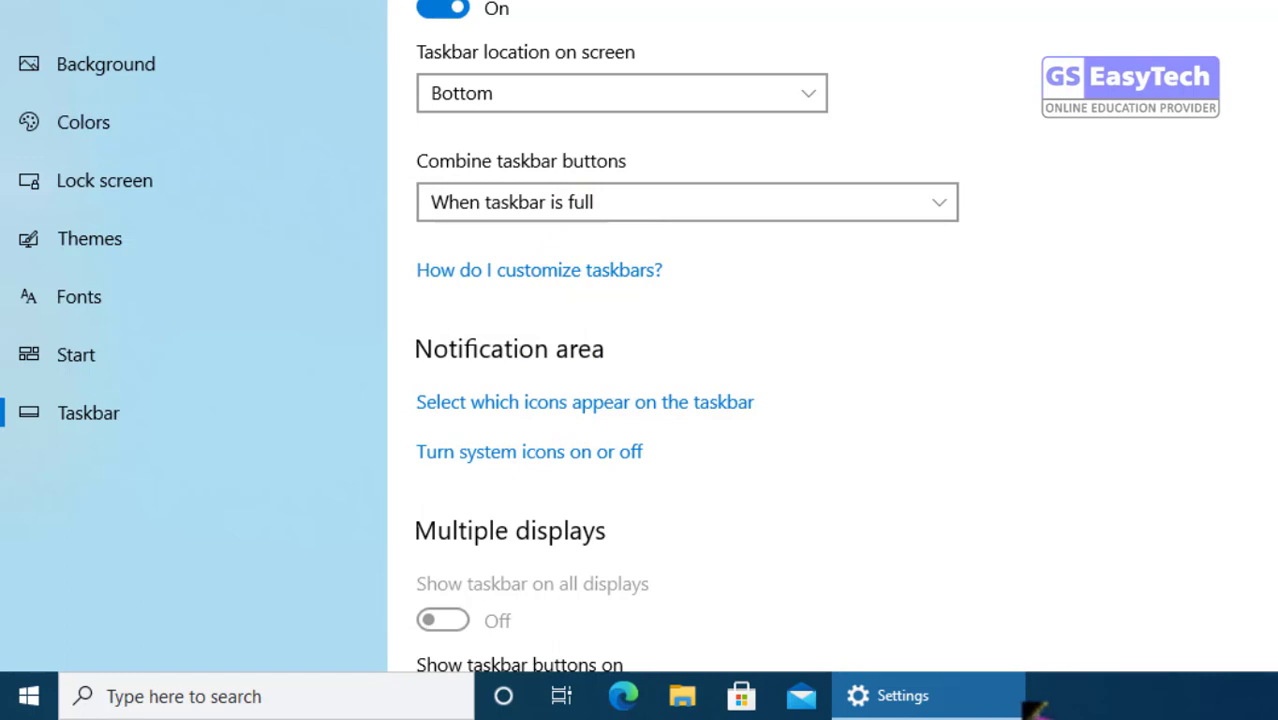
{"action": "left_click", "coordinate": [748, 203]}
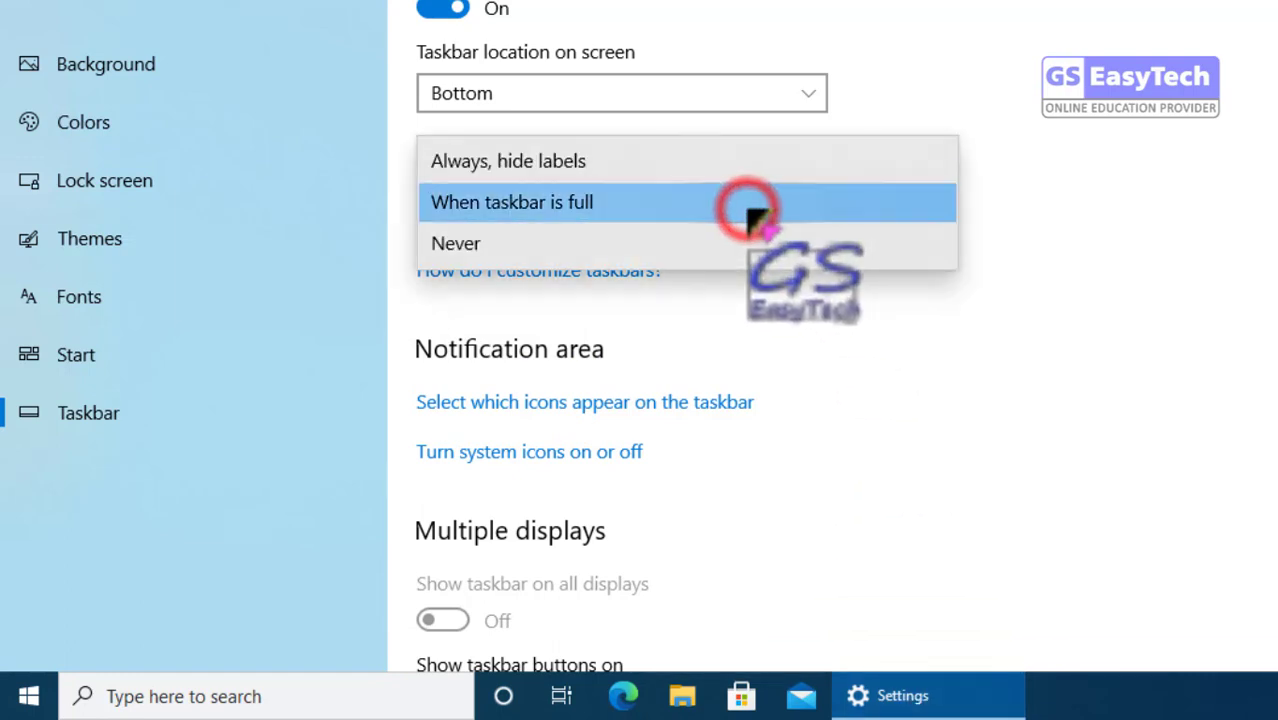
{"action": "left_click", "coordinate": [656, 168]}
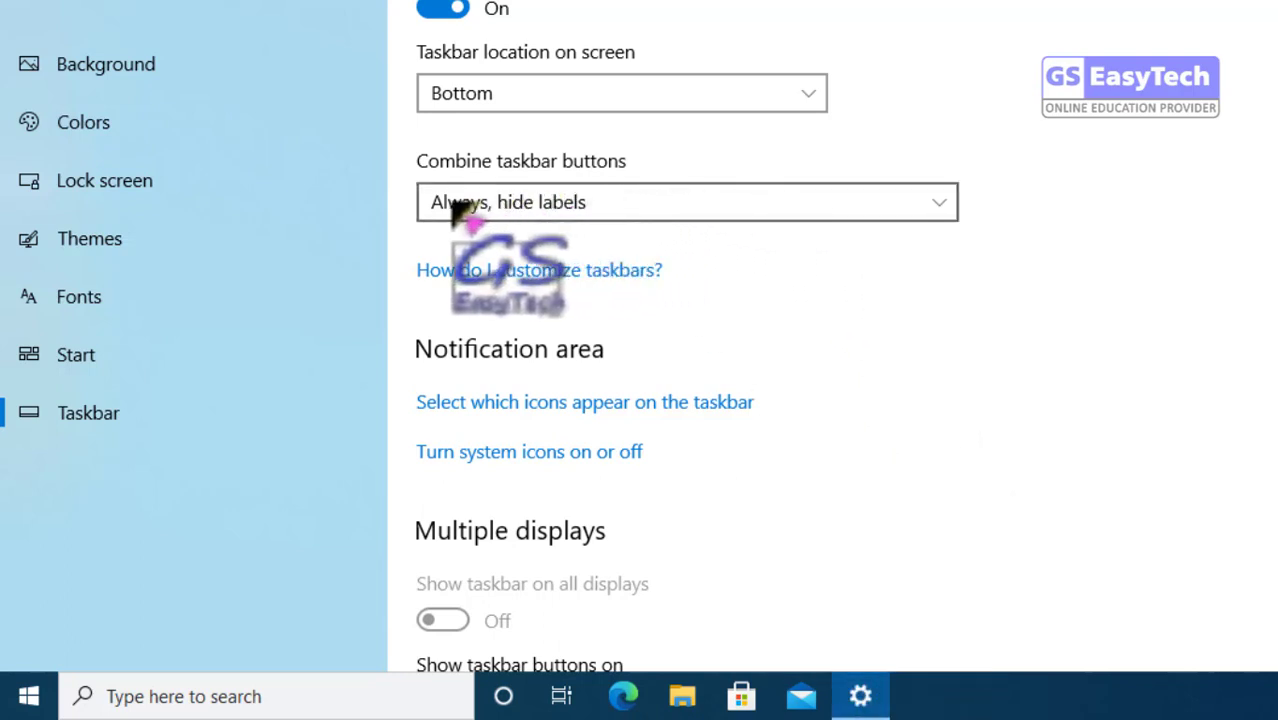
{"action": "left_click", "coordinate": [630, 202]}
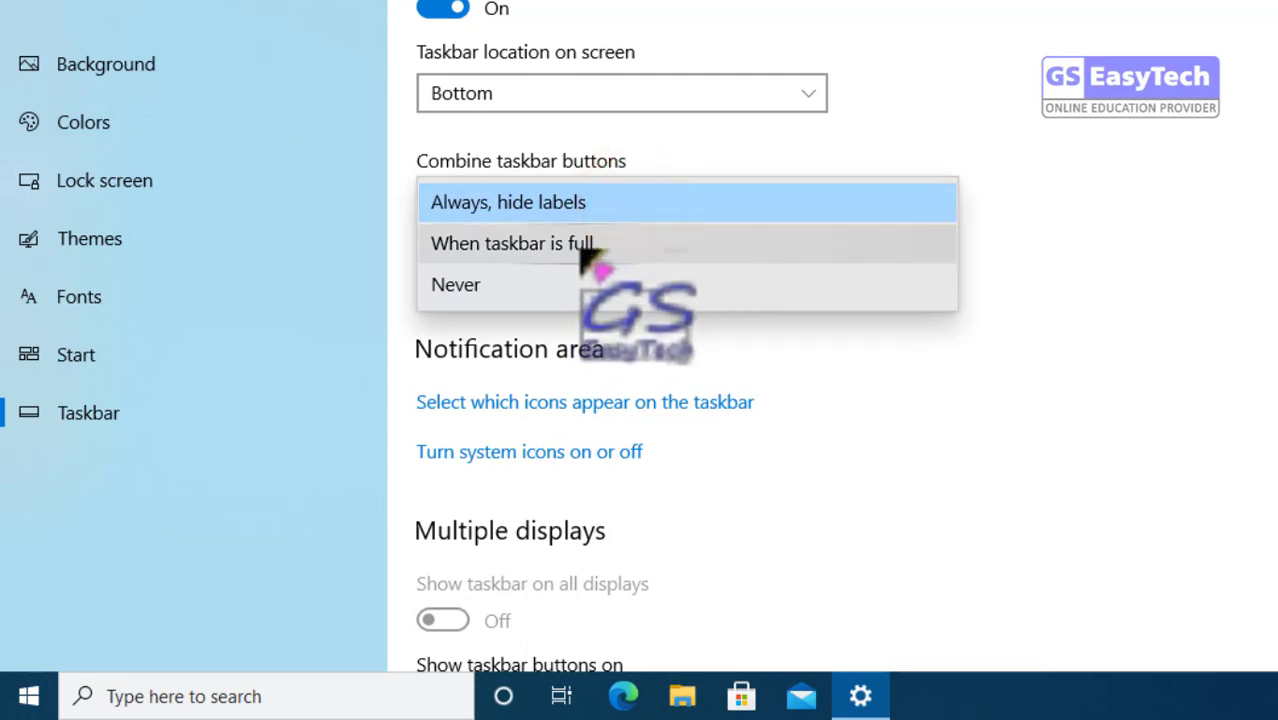
{"action": "left_click", "coordinate": [613, 205]}
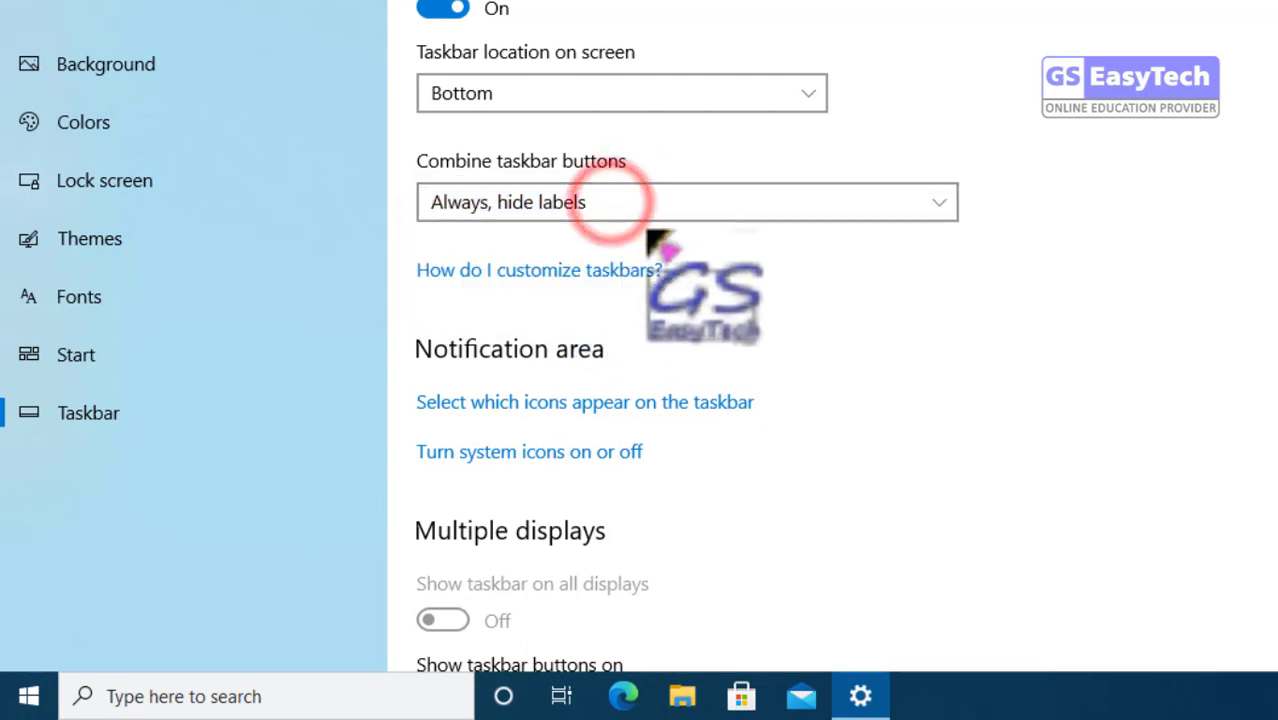
Step: Turn on Show contacts on the taskbar in the People section to view its effect, and turn it off again
{"action": "scroll", "coordinate": [806, 462], "scroll_direction": "down", "scroll_amount": 6}
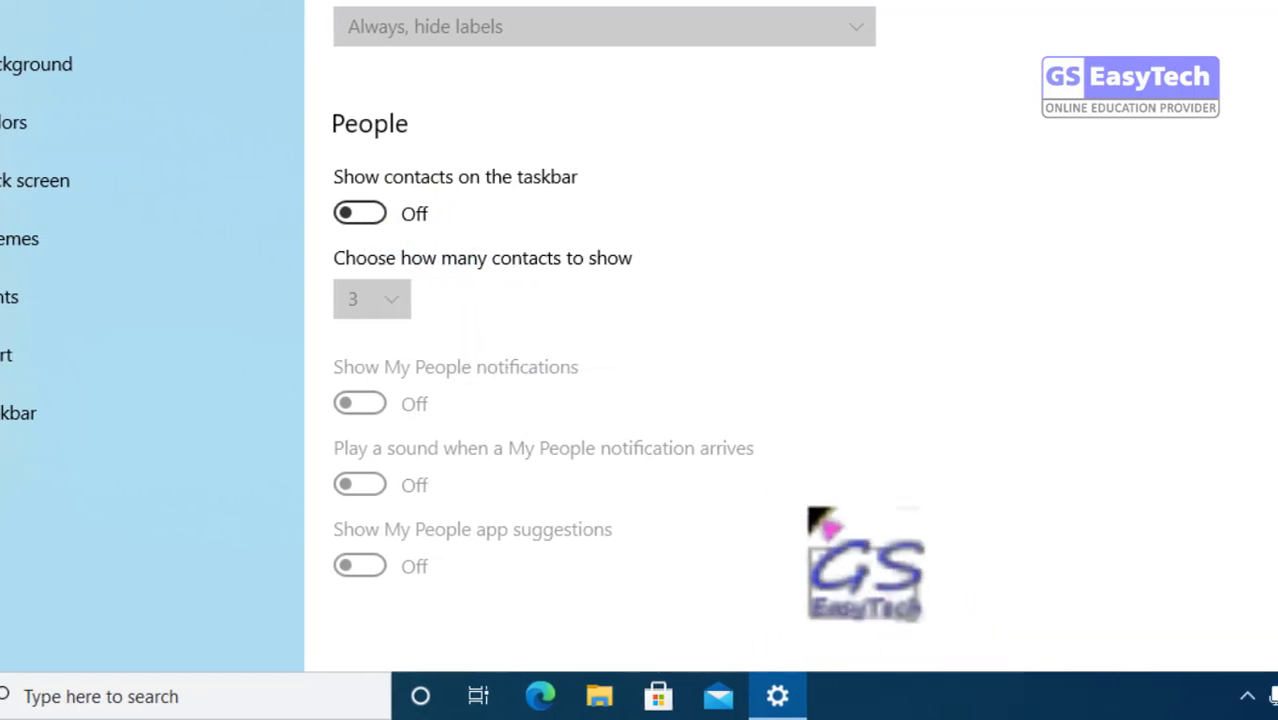
{"action": "left_click", "coordinate": [80, 213]}
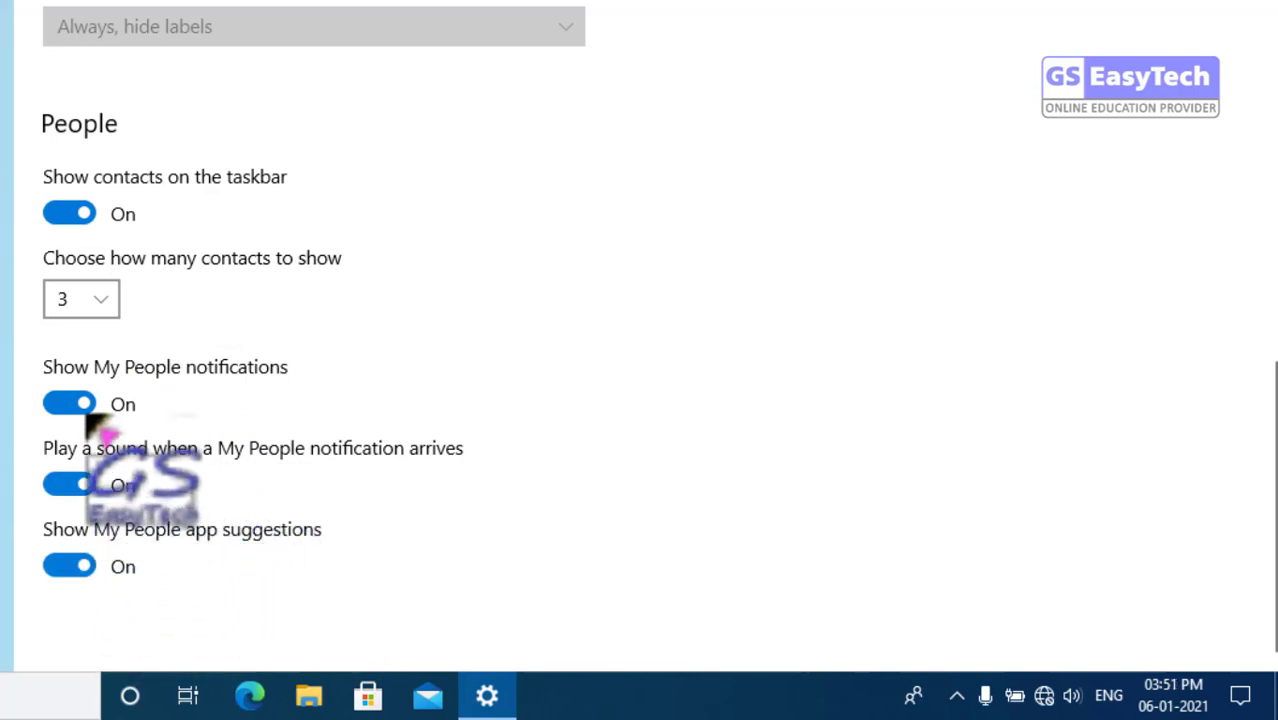
{"action": "left_click", "coordinate": [68, 213]}
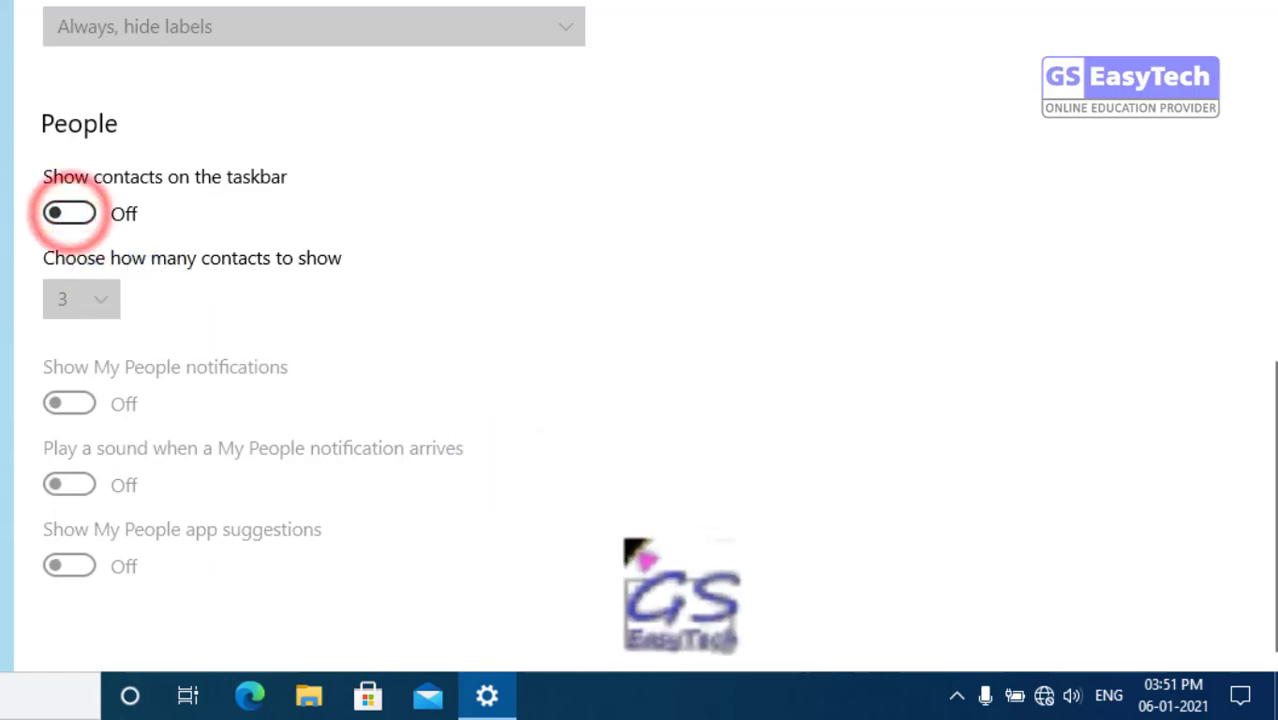
Step: Search the settings for "desktop icon" and open the Themes and related settings result
{"action": "scroll", "coordinate": [540, 420], "scroll_direction": "up", "scroll_amount": 10}
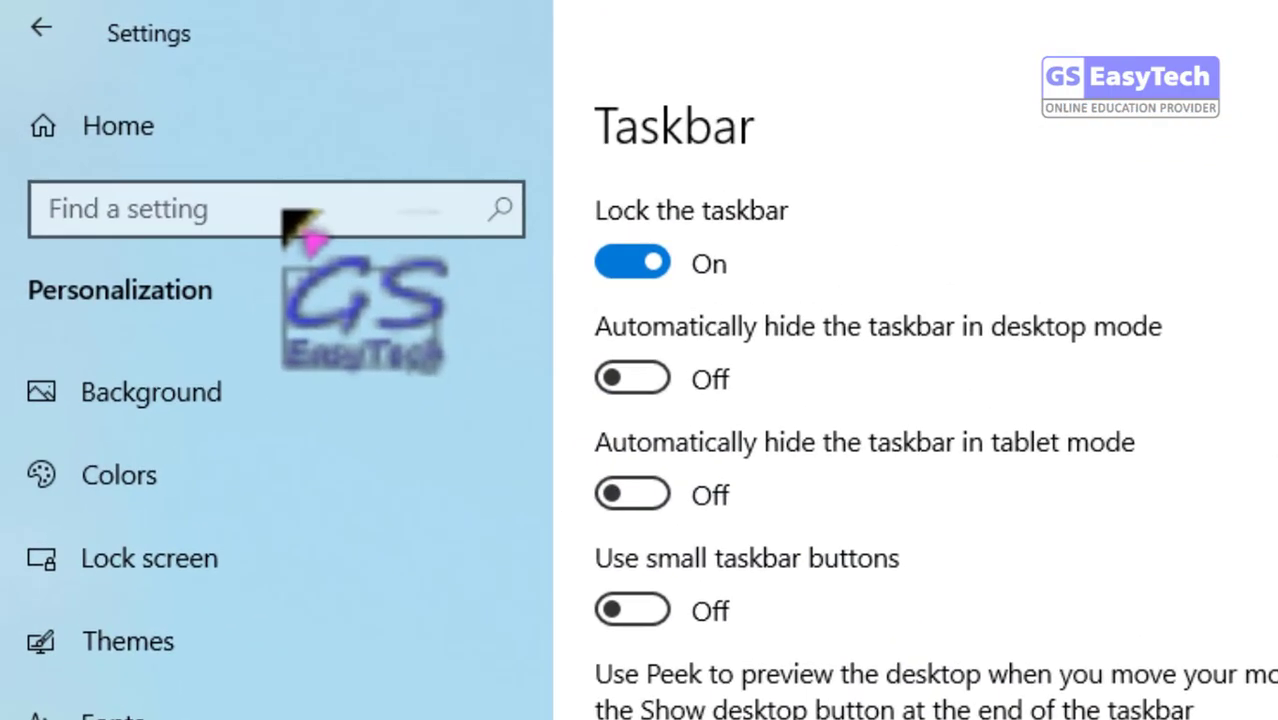
{"action": "left_click", "coordinate": [285, 213]}
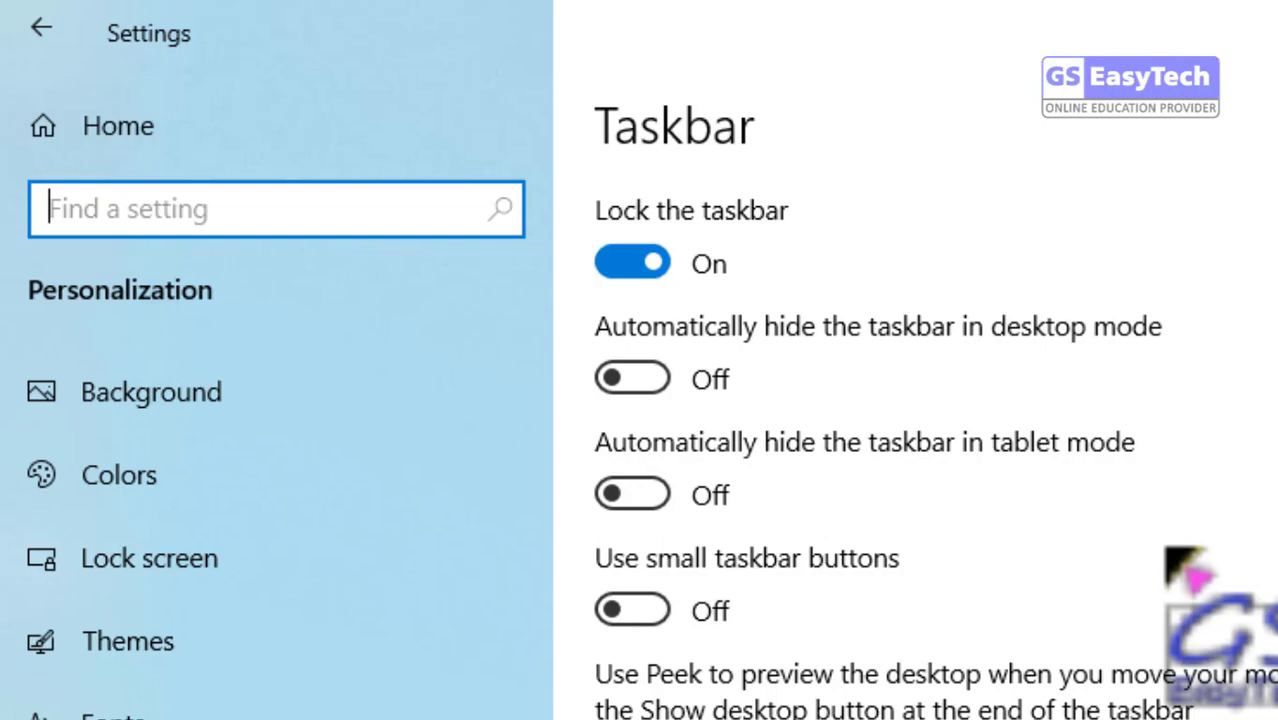
{"action": "type", "text": "desktop ic"}
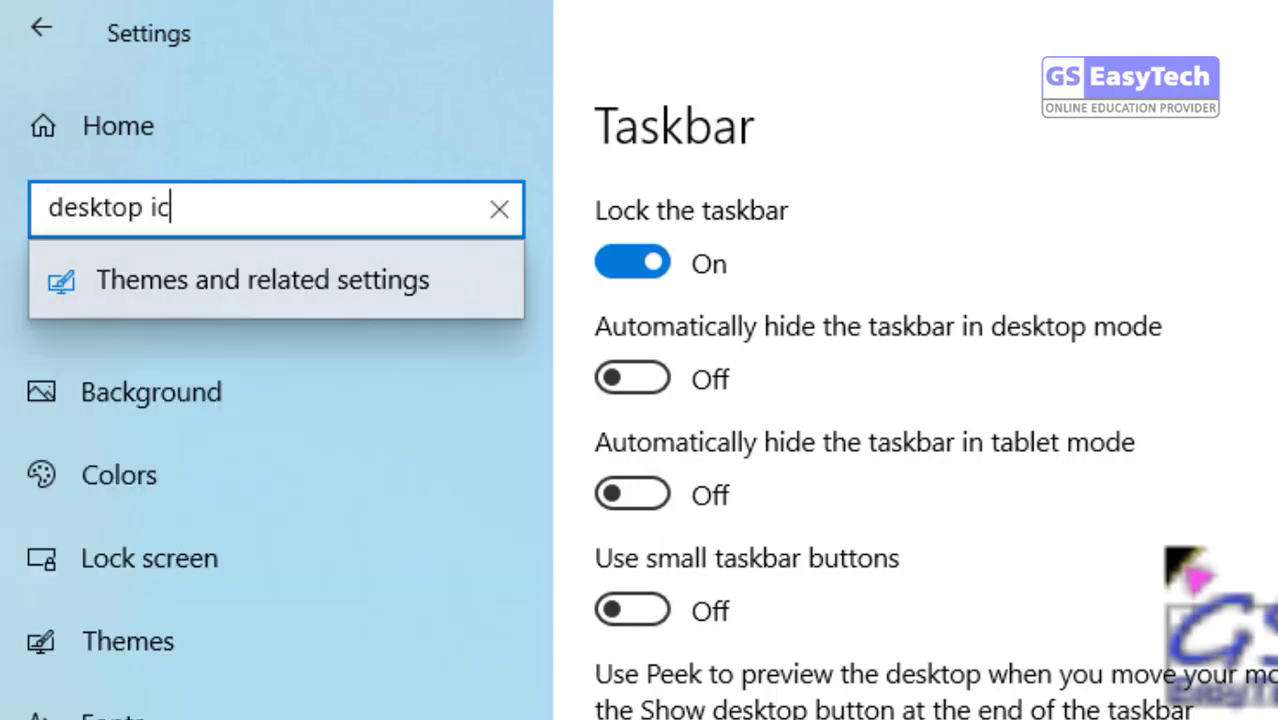
{"action": "type", "text": "on"}
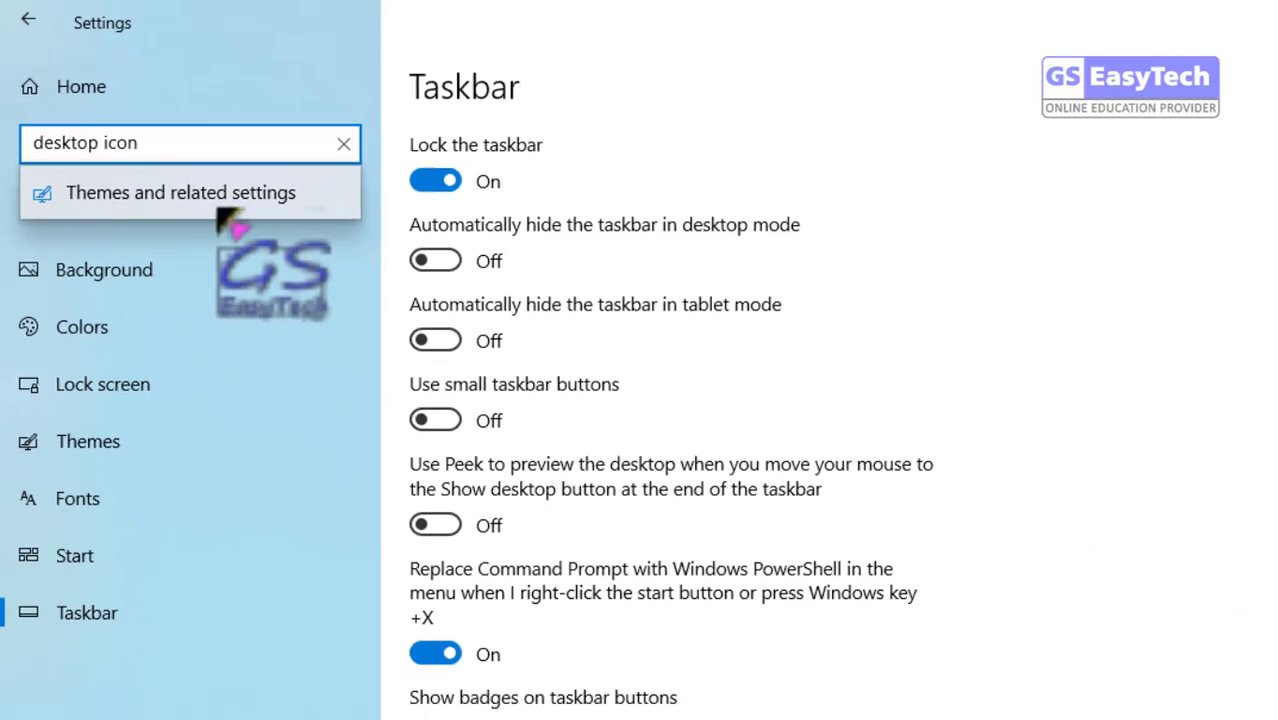
{"action": "left_click", "coordinate": [155, 150]}
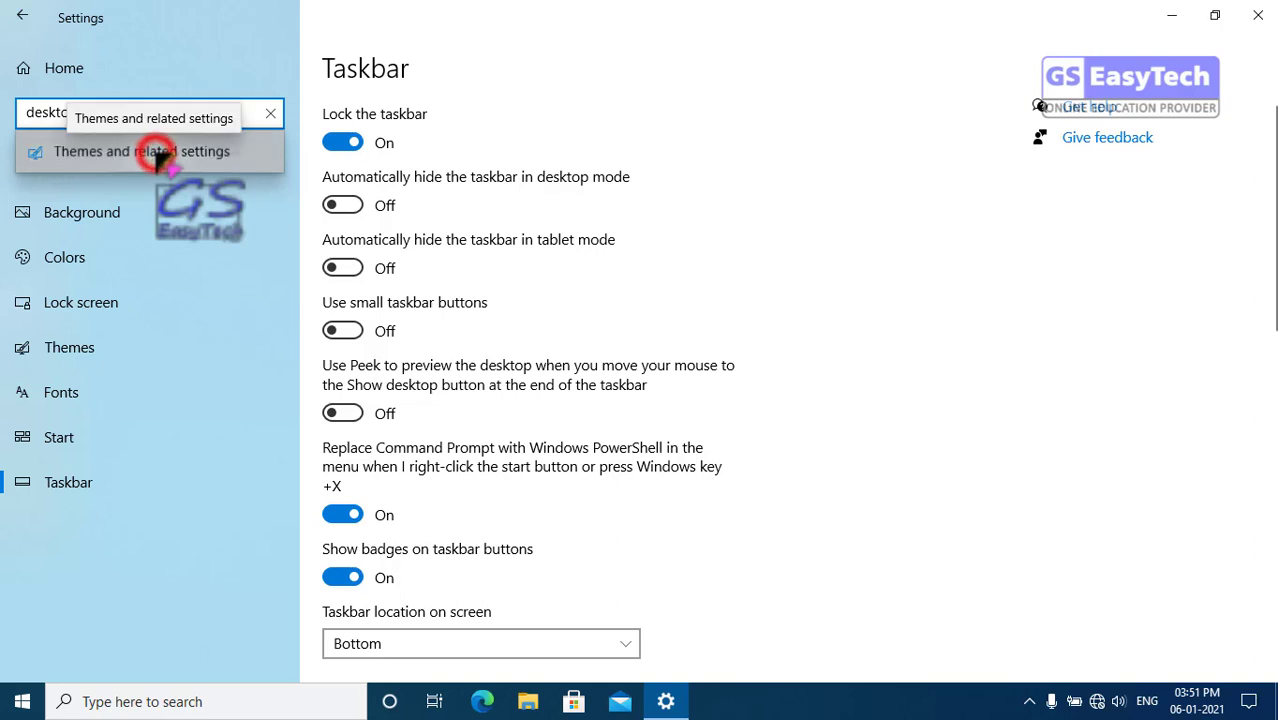